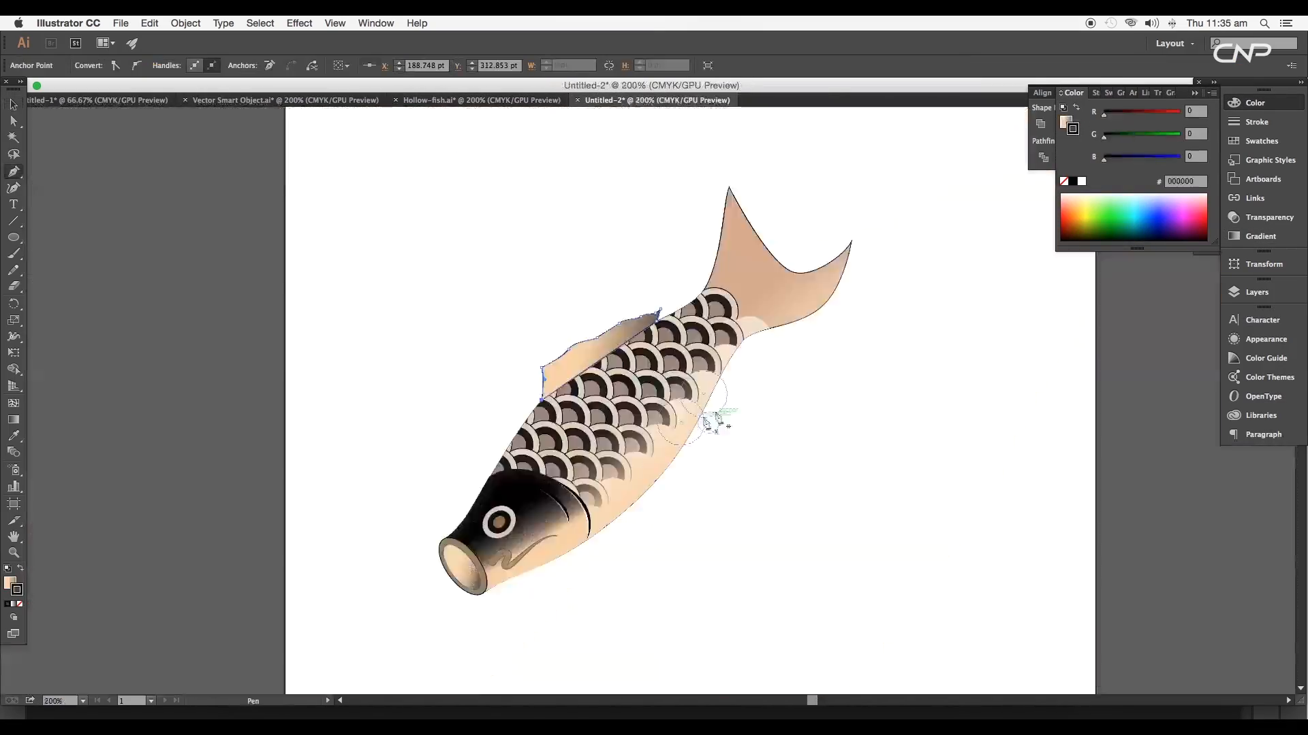
# Draw a small pointed fin along the fish's lower body edge with the Pen tool
pyautogui.click(709, 366)
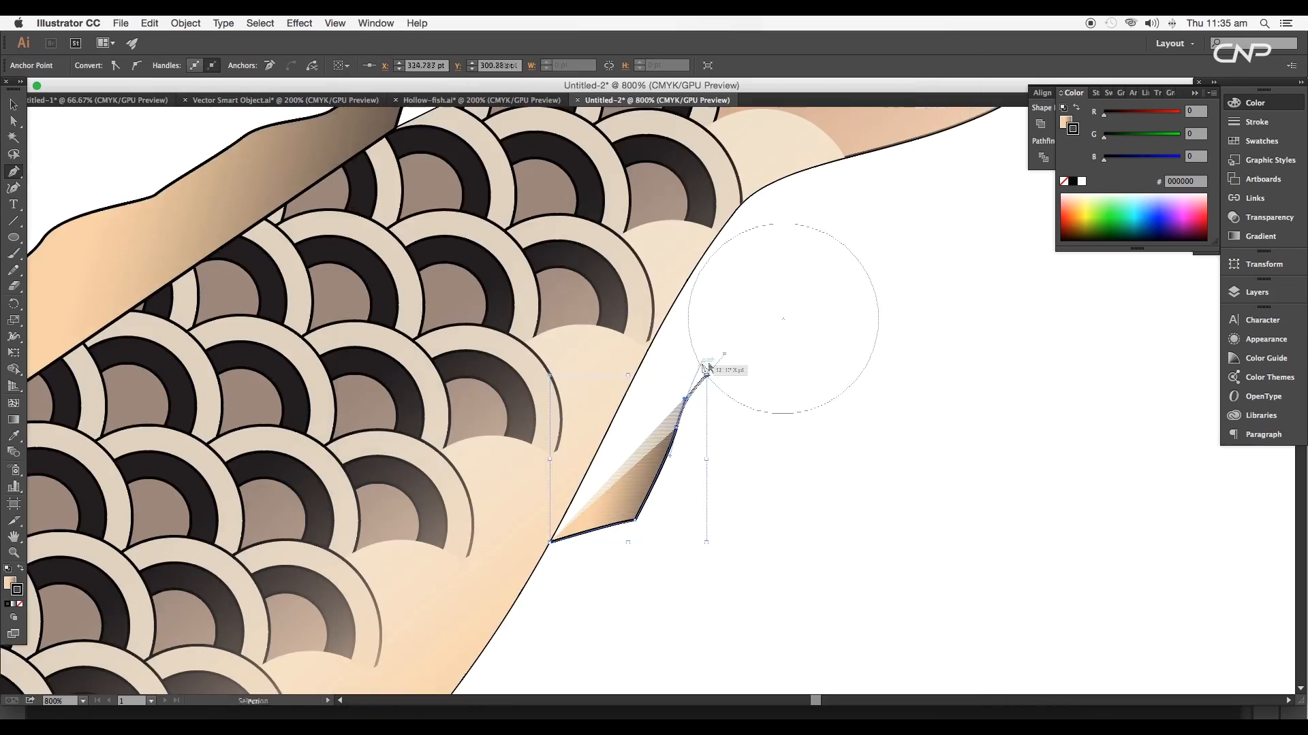
pyautogui.click(596, 430)
pyautogui.moveTo(708, 433); pyautogui.dragTo(753, 464)
pyautogui.click(753, 500)
pyautogui.moveTo(685, 500); pyautogui.dragTo(664, 508)
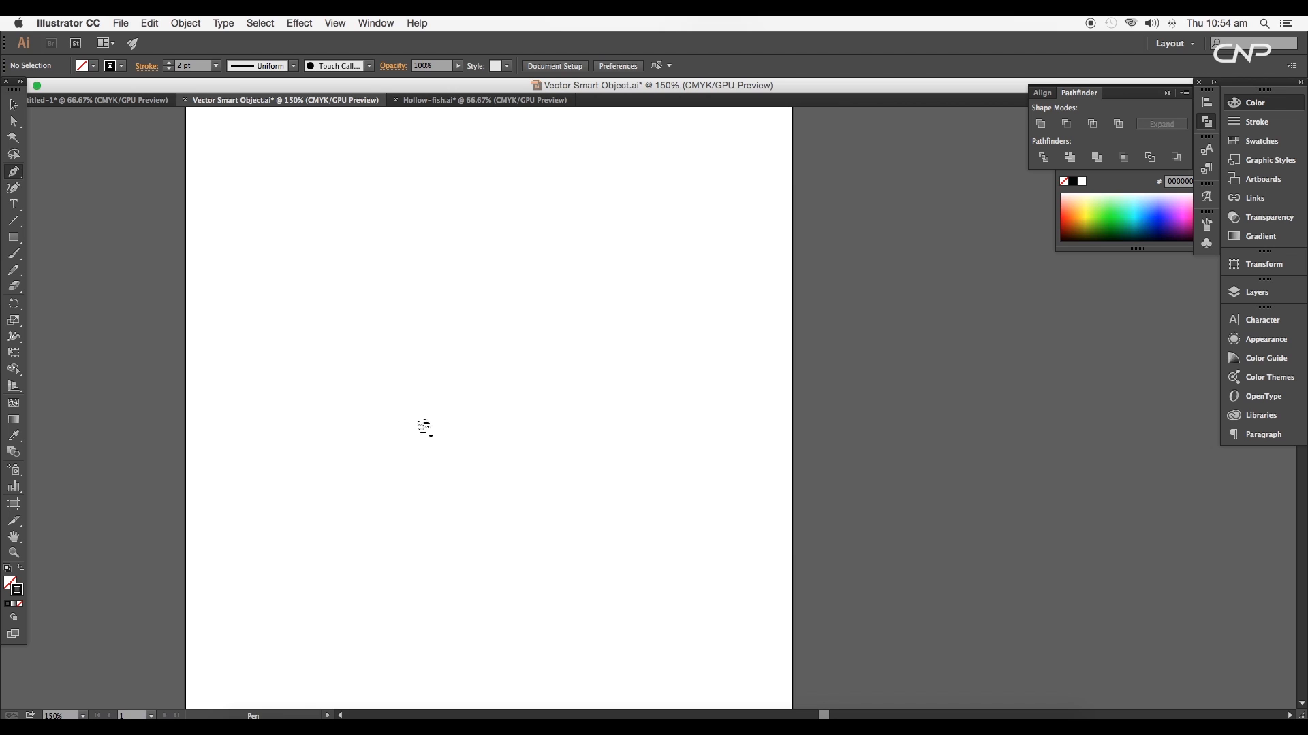
# Draw a closed diagonal fish outline with a forked tail and a narrow open mouth end using the Pen tool
pyautogui.click(304, 380)
pyautogui.click(332, 342)
pyautogui.moveTo(332, 339); pyautogui.dragTo(335, 329)
pyautogui.moveTo(395, 247); pyautogui.dragTo(536, 243)
pyautogui.scroll(2, 435, 225)
pyautogui.click(484, 165)
pyautogui.click(573, 213)
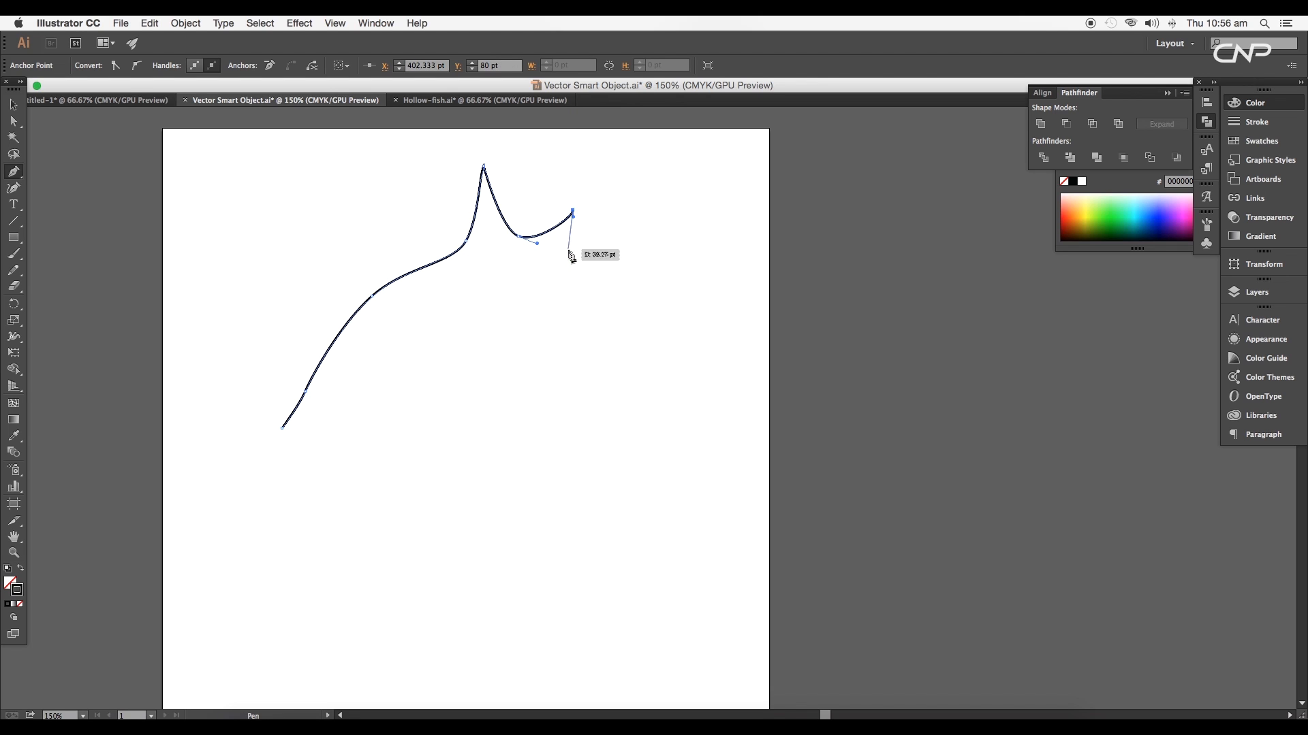
pyautogui.moveTo(560, 246); pyautogui.dragTo(502, 289)
pyautogui.moveTo(420, 386); pyautogui.dragTo(297, 468)
pyautogui.click(281, 429)
# Reshape the curve where the tail's lower lobe joins the body by adjusting its anchor points and handles
pyautogui.press('a')
pyautogui.press('super+equal')
pyautogui.press('super+equal')
pyautogui.moveTo(636, 290); pyautogui.dragTo(680, 282)
pyautogui.moveTo(649, 345); pyautogui.dragTo(677, 429)
pyautogui.moveTo(603, 383); pyautogui.dragTo(633, 366)
pyautogui.press('super+minus')
pyautogui.press('super+minus')
# Move the mouth end of the fish outline outward and adjust the anchors along the belly and tail joint
pyautogui.moveTo(748, 481); pyautogui.dragTo(748, 491)
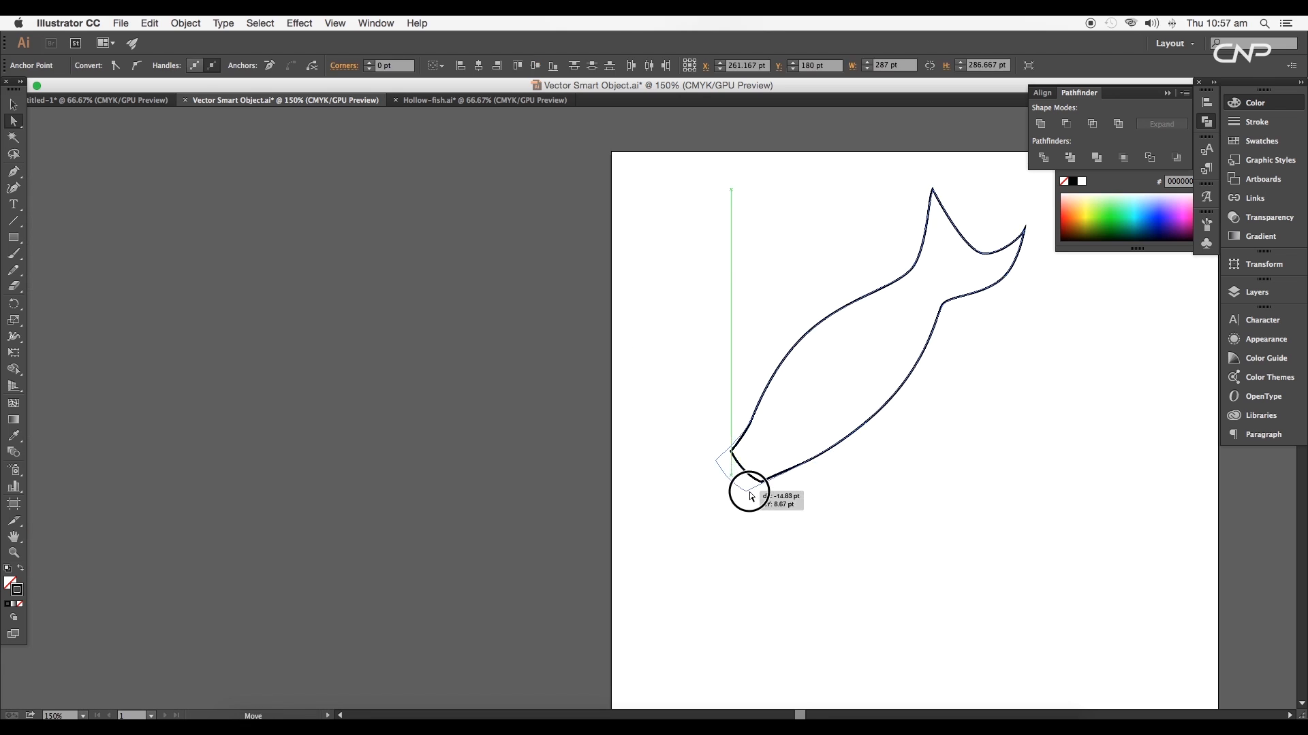
pyautogui.moveTo(774, 446); pyautogui.dragTo(780, 456)
pyautogui.click(884, 388)
pyautogui.click(862, 333)
pyautogui.moveTo(868, 325); pyautogui.dragTo(870, 321)
pyautogui.click(819, 422)
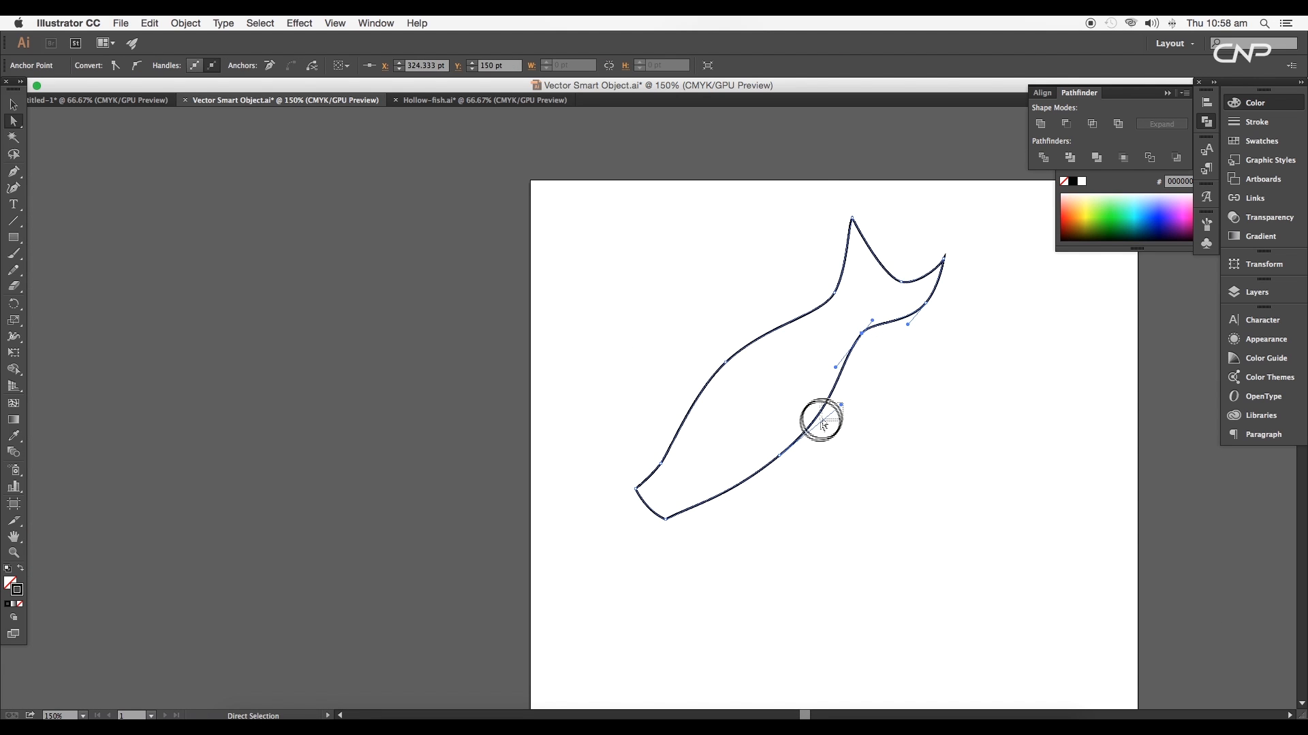
# Smooth the belly curve of the fish outline by adjusting its direction handles
pyautogui.press('super+equal')
pyautogui.click(741, 447)
pyautogui.moveTo(819, 375); pyautogui.dragTo(806, 380)
pyautogui.press('super+minus')
pyautogui.click(774, 448)
pyautogui.click(742, 517)
# Draw an ellipse of about 31 by 37 pt and rotate it to fit over the fish's mouth end
pyautogui.scroll(3, 648, 525)
pyautogui.moveTo(17, 238); pyautogui.dragTo(52, 270)
pyautogui.moveTo(355, 237)
pyautogui.mouseDown()
pyautogui.moveTo(409, 426)
pyautogui.moveTo(434, 411)
pyautogui.mouseUp()
pyautogui.click(15, 107)
pyautogui.moveTo(433, 281); pyautogui.dragTo(448, 355)
pyautogui.moveTo(512, 540); pyautogui.dragTo(525, 505)
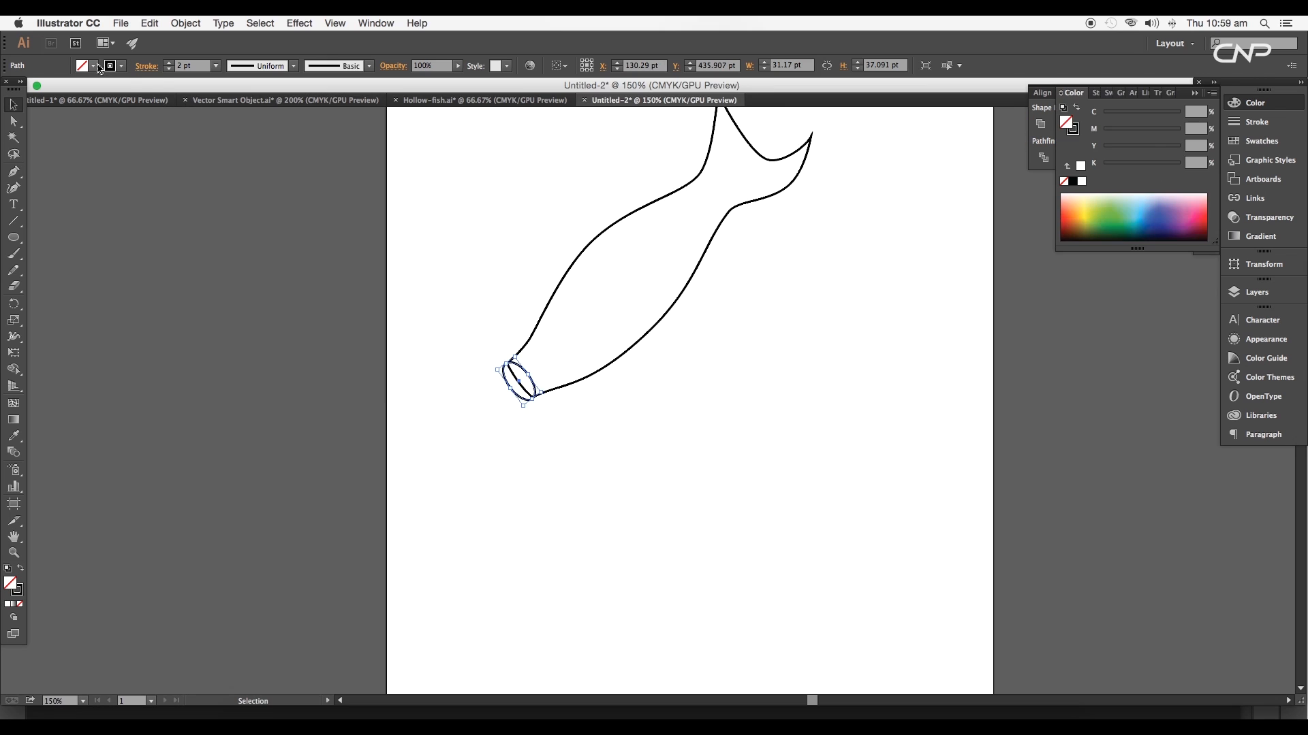
# Fill the mouth ellipse with white
pyautogui.click(94, 66)
pyautogui.click(23, 90)
pyautogui.click(284, 240)
pyautogui.scroll(1, 462, 394)
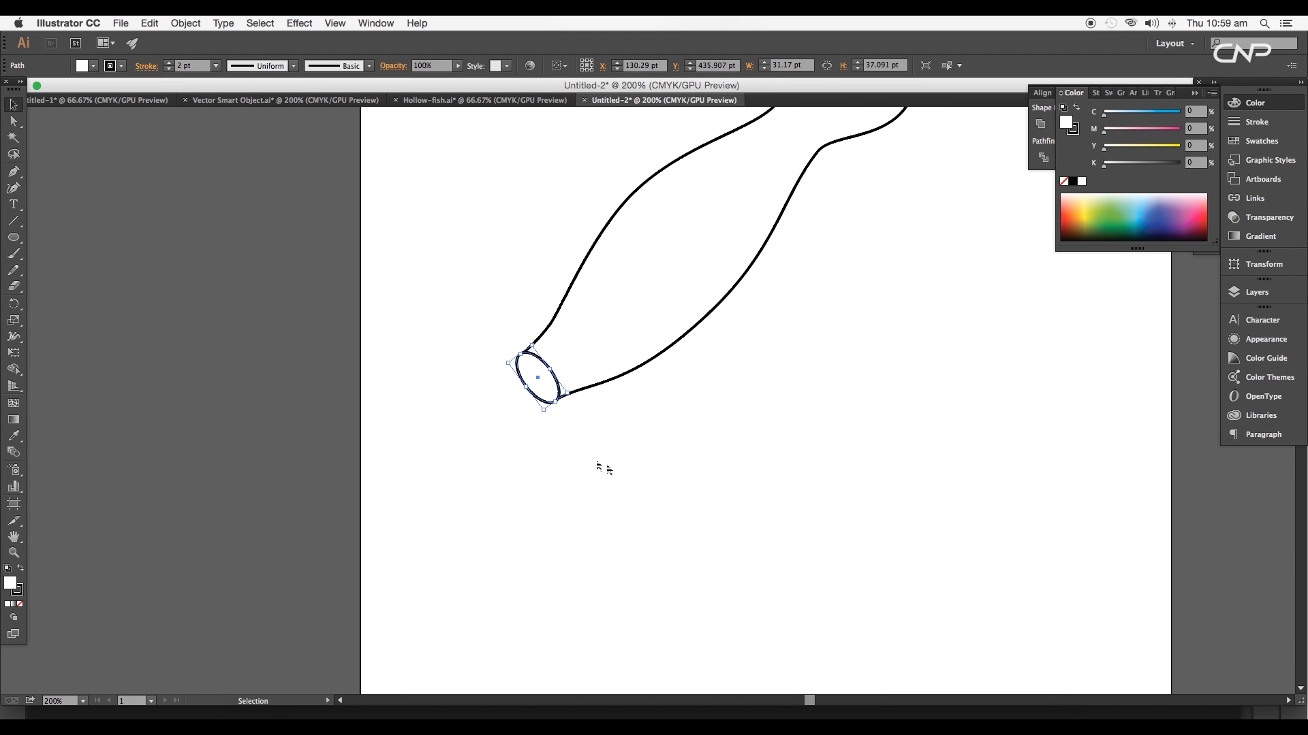
# Fine-tune the mouth ellipse and outline anchors so the ellipse's edge meets both sides of the body
pyautogui.press('a')
pyautogui.click(542, 333)
pyautogui.scroll(5, 542, 334)
pyautogui.click(427, 455)
pyautogui.moveTo(427, 455); pyautogui.dragTo(423, 455)
pyautogui.scroll(-5, 423, 455)
pyautogui.moveTo(589, 467); pyautogui.dragTo(581, 465)
pyautogui.click(661, 512)
pyautogui.scroll(-4, 660, 512)
pyautogui.scroll(3, 660, 512)
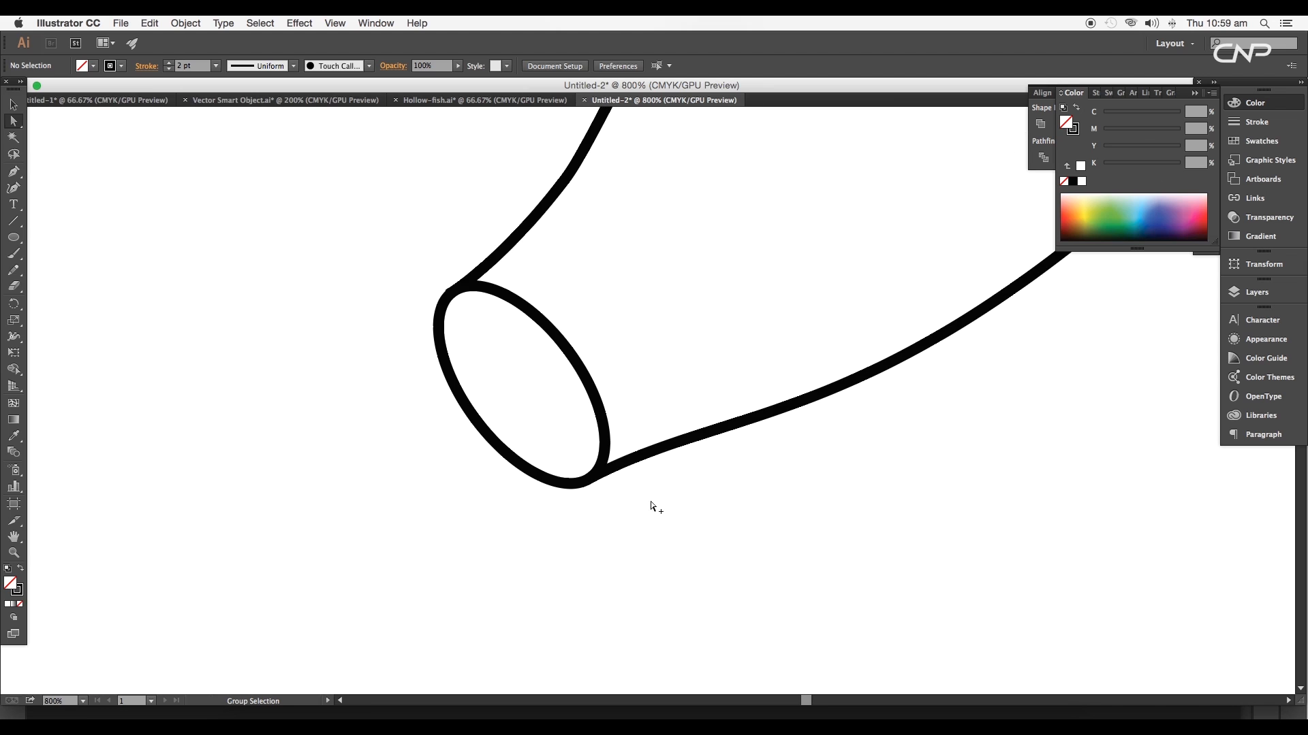
# Duplicate the mouth ellipse, scale the copy to about 25 by 30 pt, and position it inside the original
pyautogui.click(583, 426)
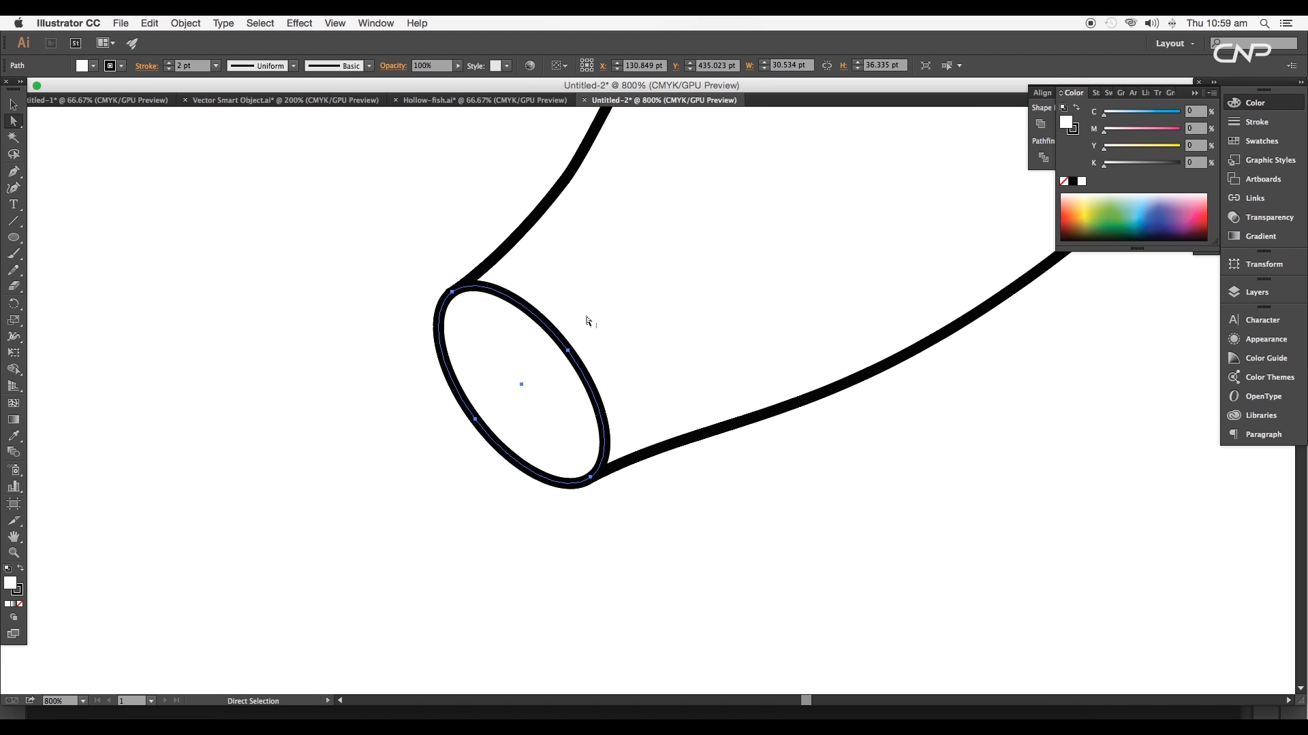
pyautogui.press('v')
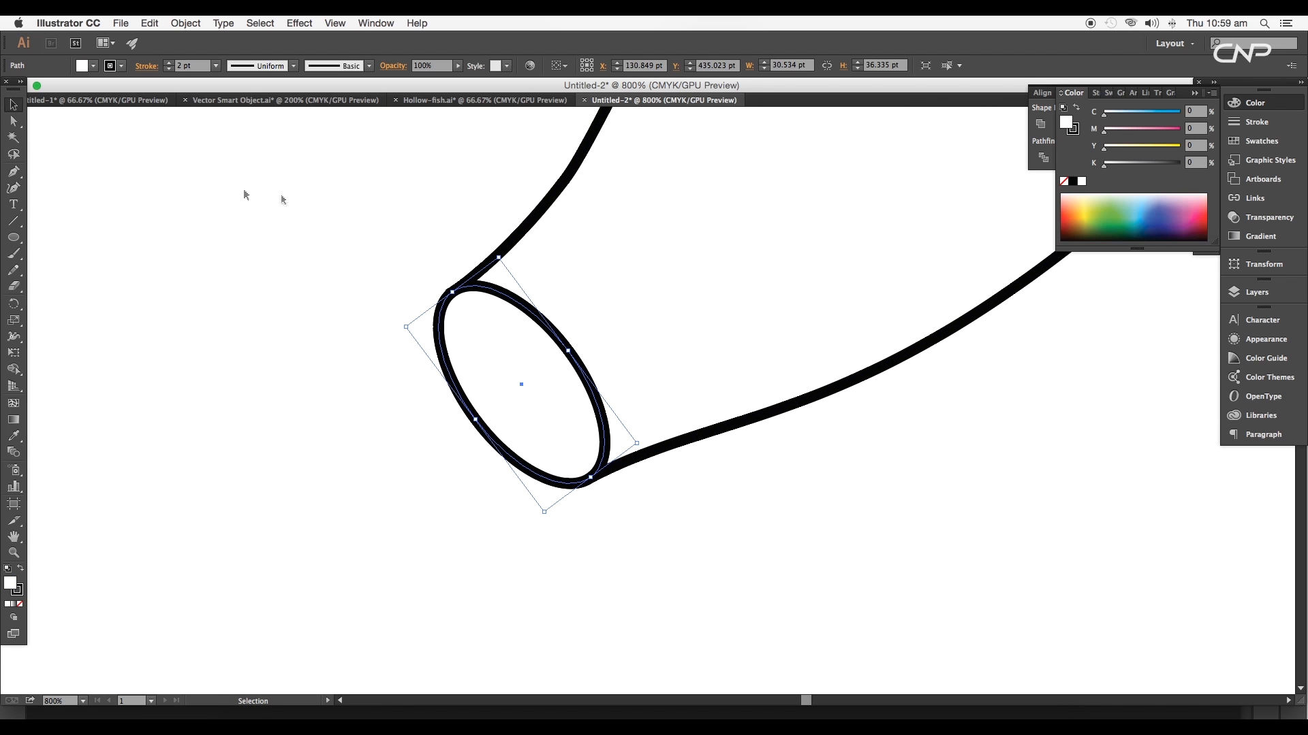
pyautogui.moveTo(501, 257); pyautogui.dragTo(501, 278)
pyautogui.moveTo(560, 355); pyautogui.dragTo(549, 368)
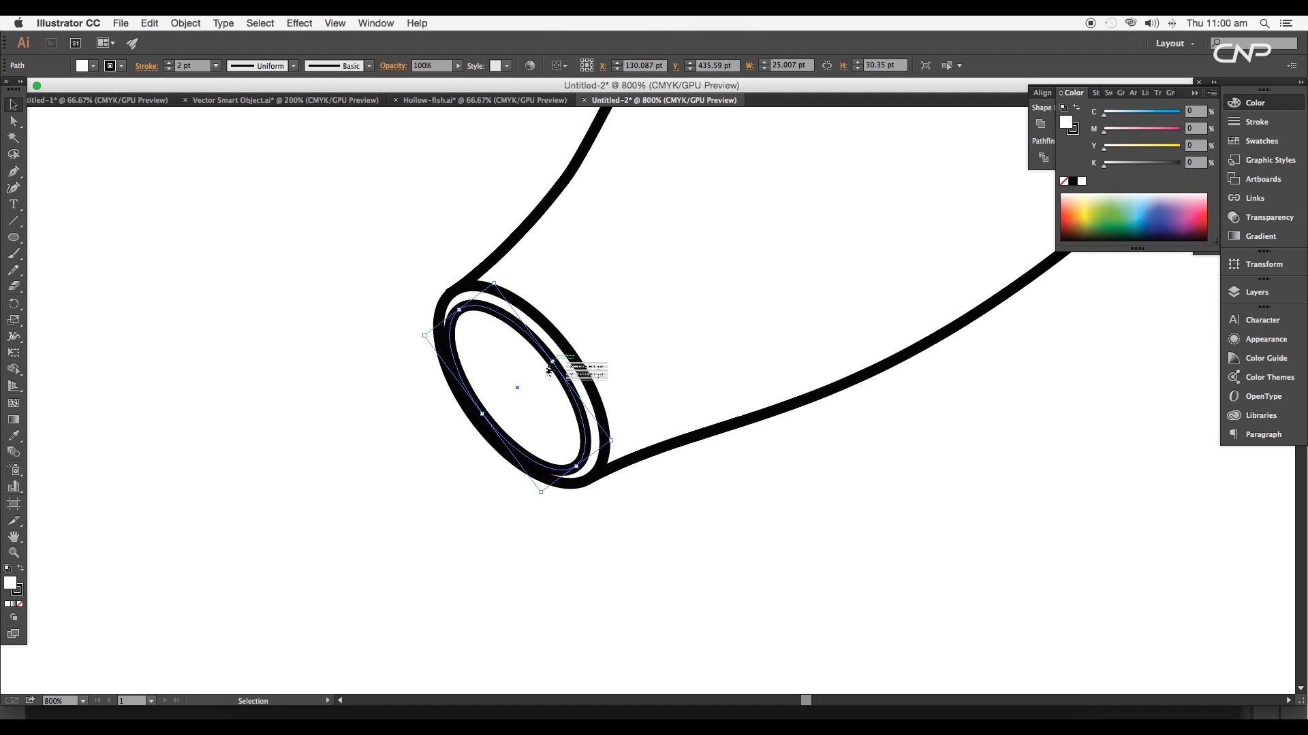
# Set the stroke weight of the fish outline and both mouth ellipses to 0.5 pt
pyautogui.moveTo(317, 212); pyautogui.dragTo(576, 446)
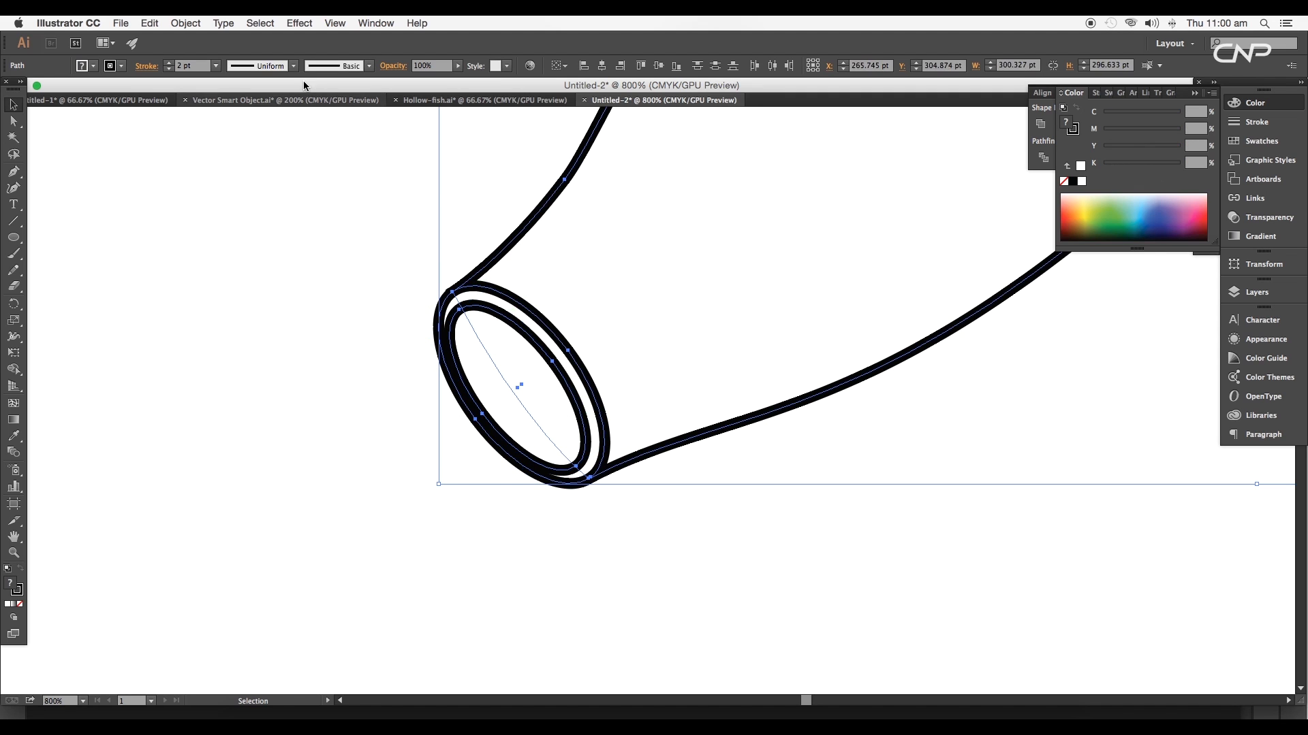
pyautogui.click(213, 66)
pyautogui.click(235, 99)
pyautogui.click(359, 329)
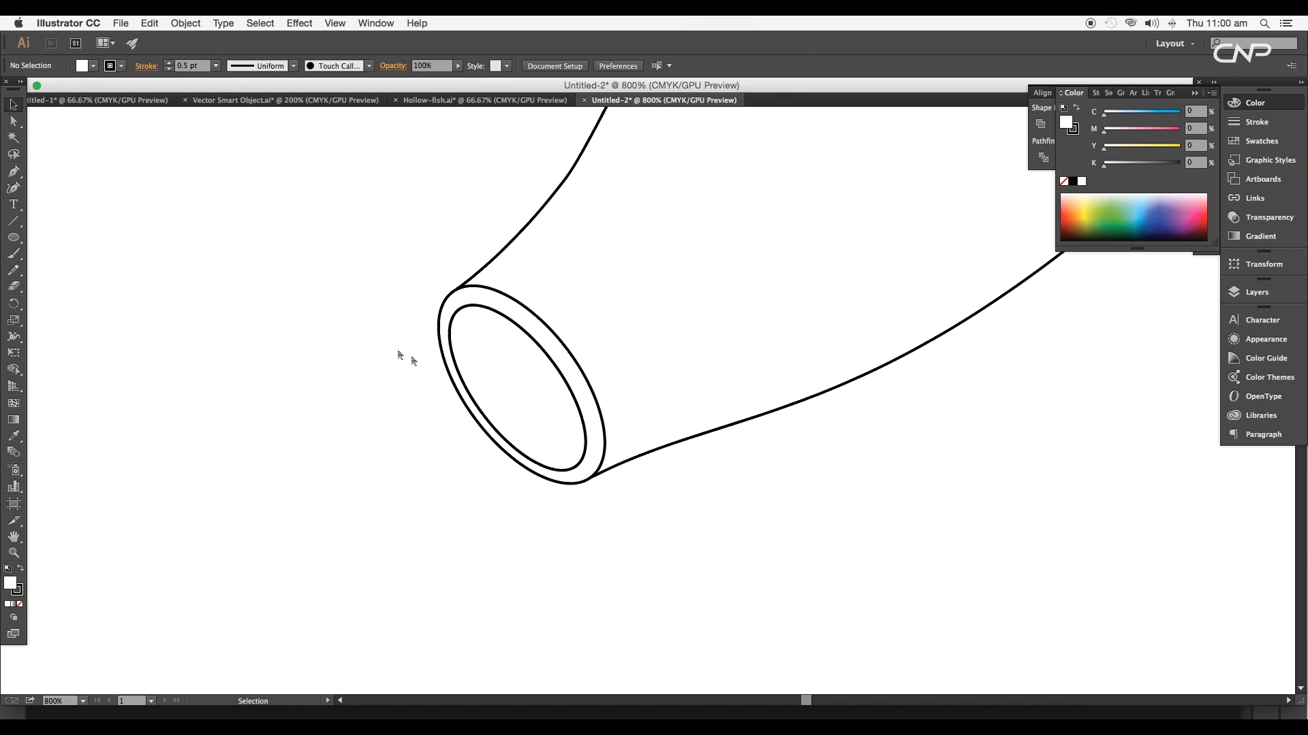
# Enlarge the inner mouth ellipse slightly, to about 25.6 by 31.2 pt, to thin the rim around it
pyautogui.click(564, 375)
pyautogui.moveTo(459, 310); pyautogui.dragTo(456, 307)
pyautogui.click(400, 391)
pyautogui.scroll(-4, 429, 451)
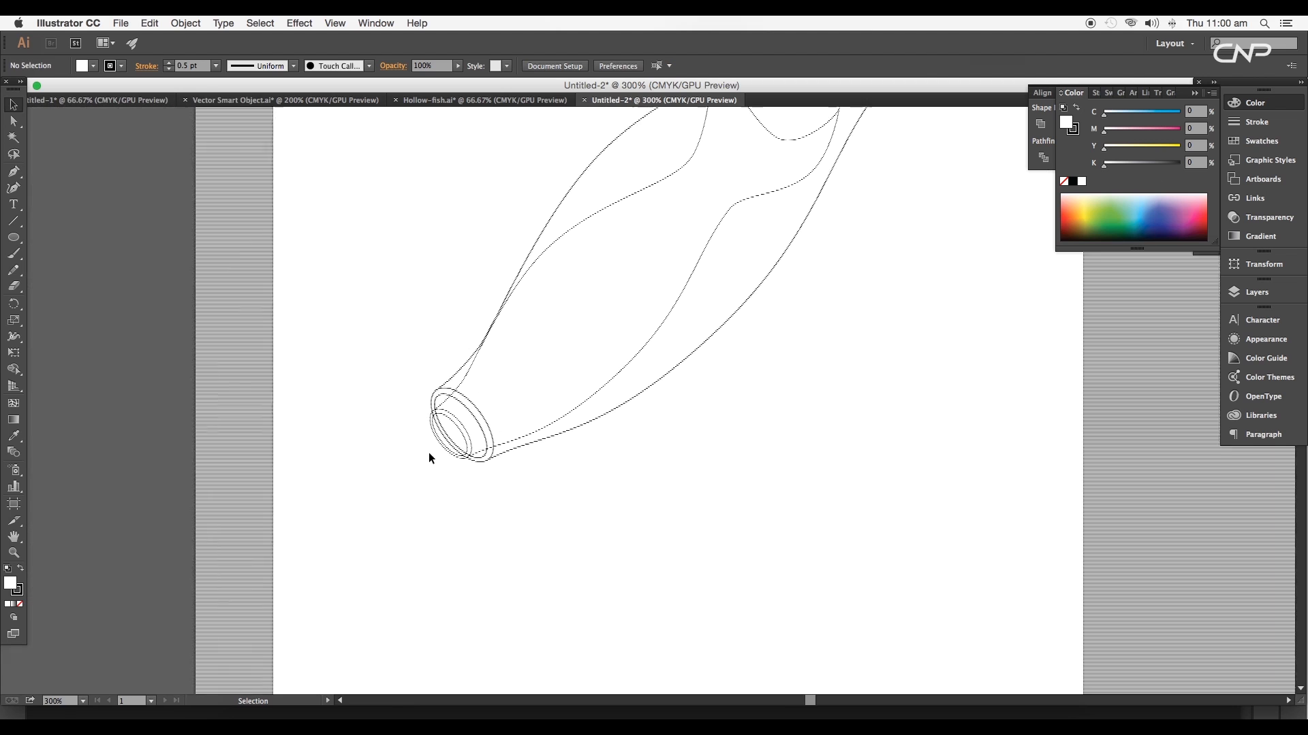
pyautogui.scroll(4, 451, 439)
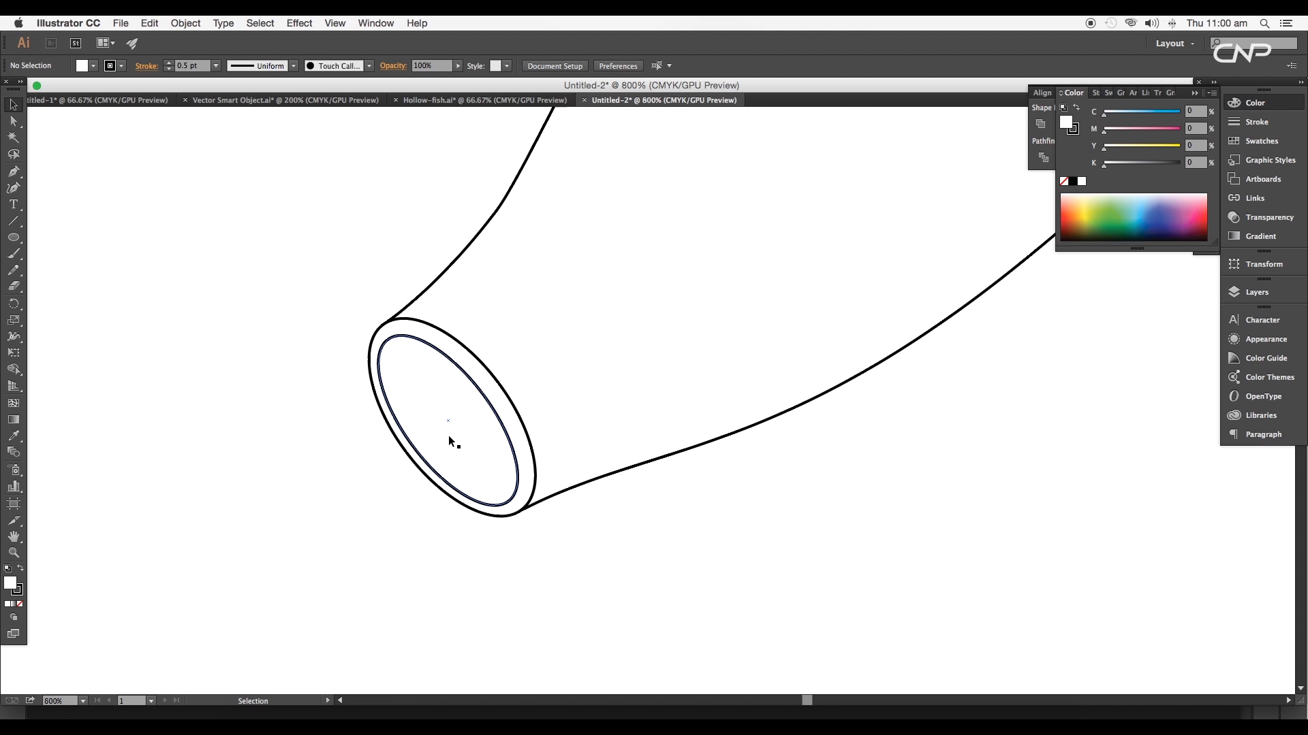
pyautogui.click(478, 389)
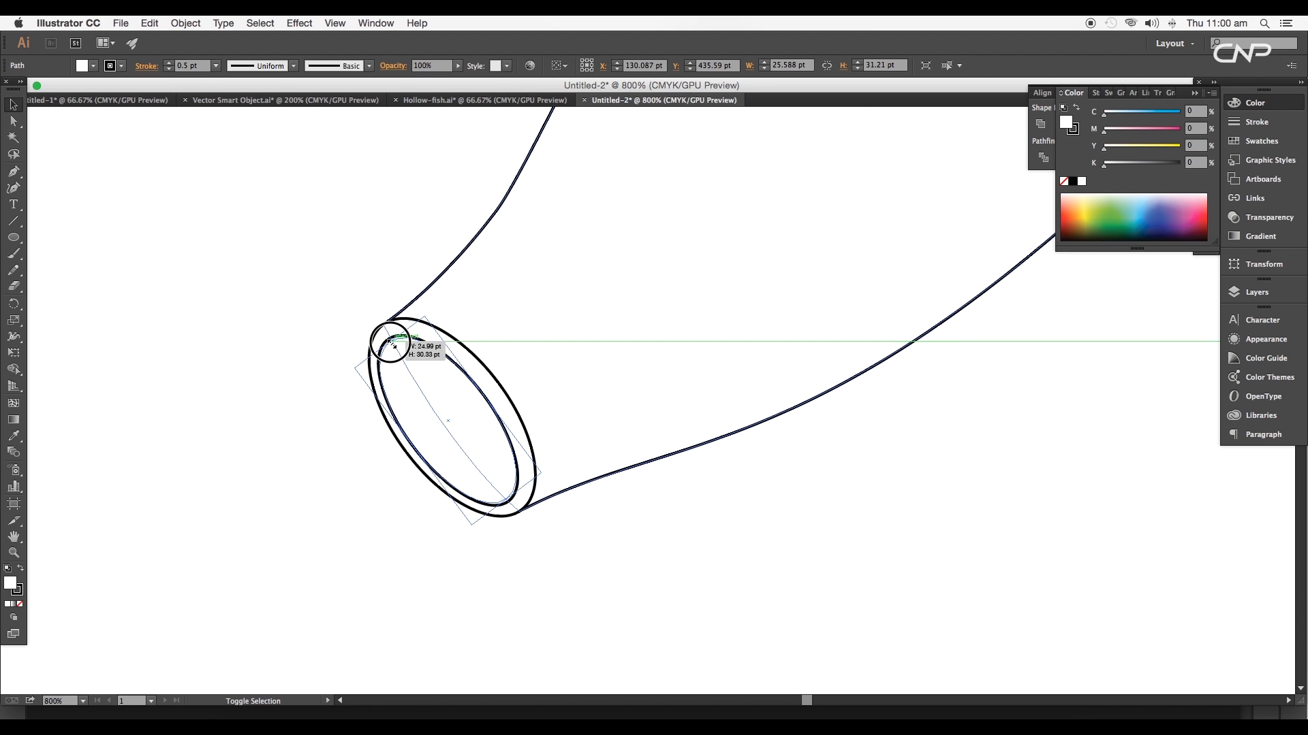
pyautogui.click(442, 520)
# Fill the fish body with a warm tan colour
pyautogui.scroll(-5, 442, 520)
pyautogui.scroll(2, 671, 523)
pyautogui.moveTo(670, 512); pyautogui.dragTo(602, 449)
pyautogui.click(95, 67)
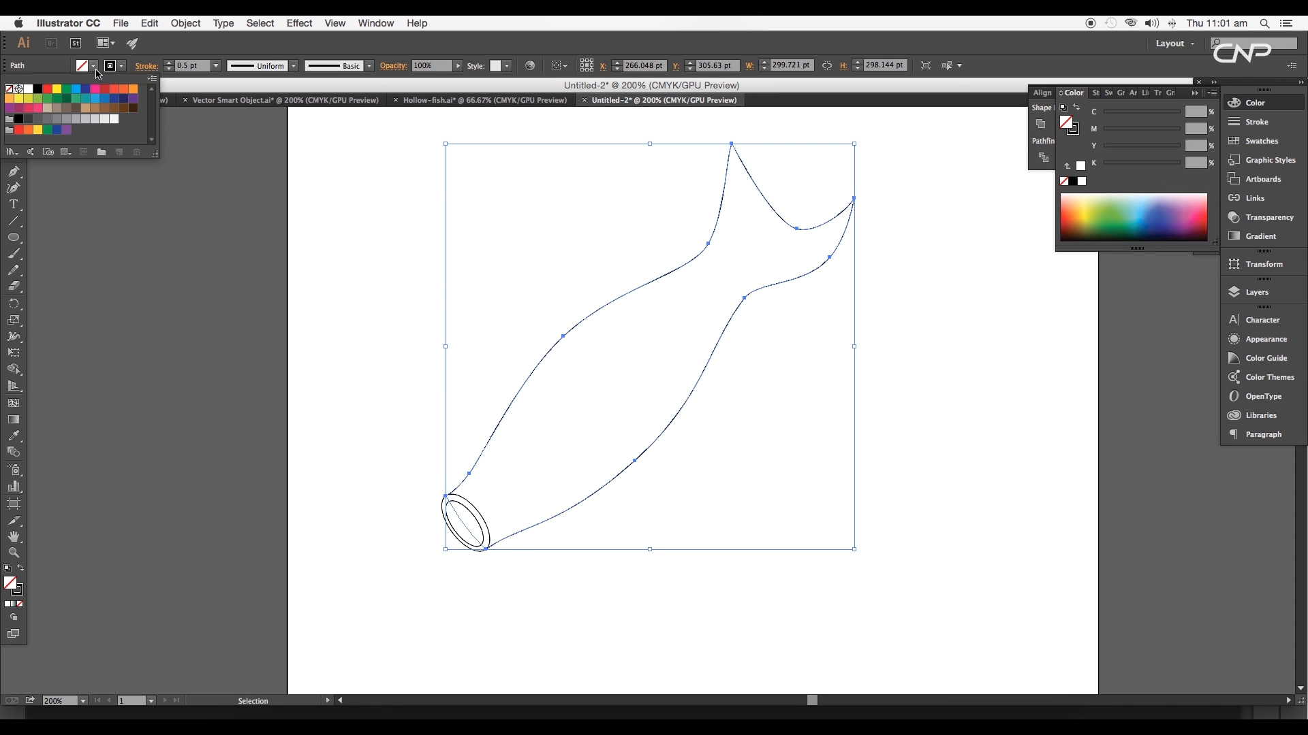
pyautogui.click(51, 109)
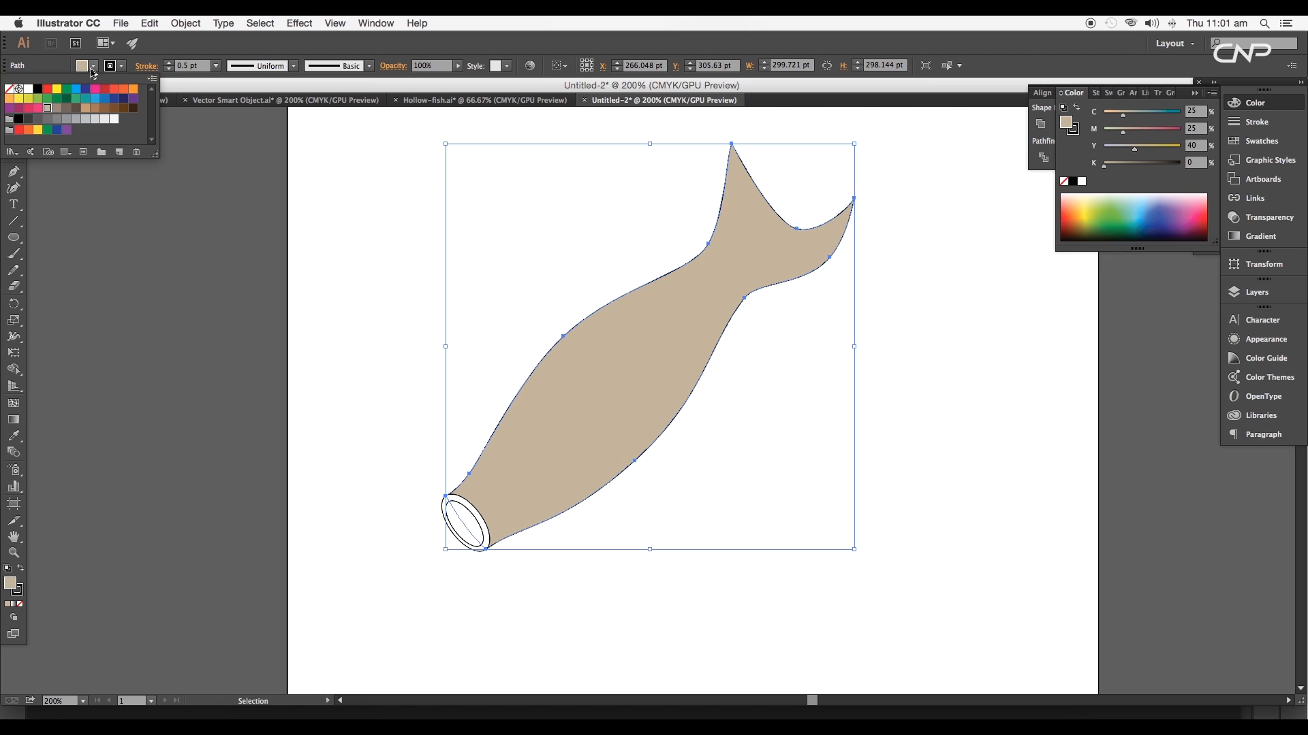
pyautogui.doubleClick(10, 587)
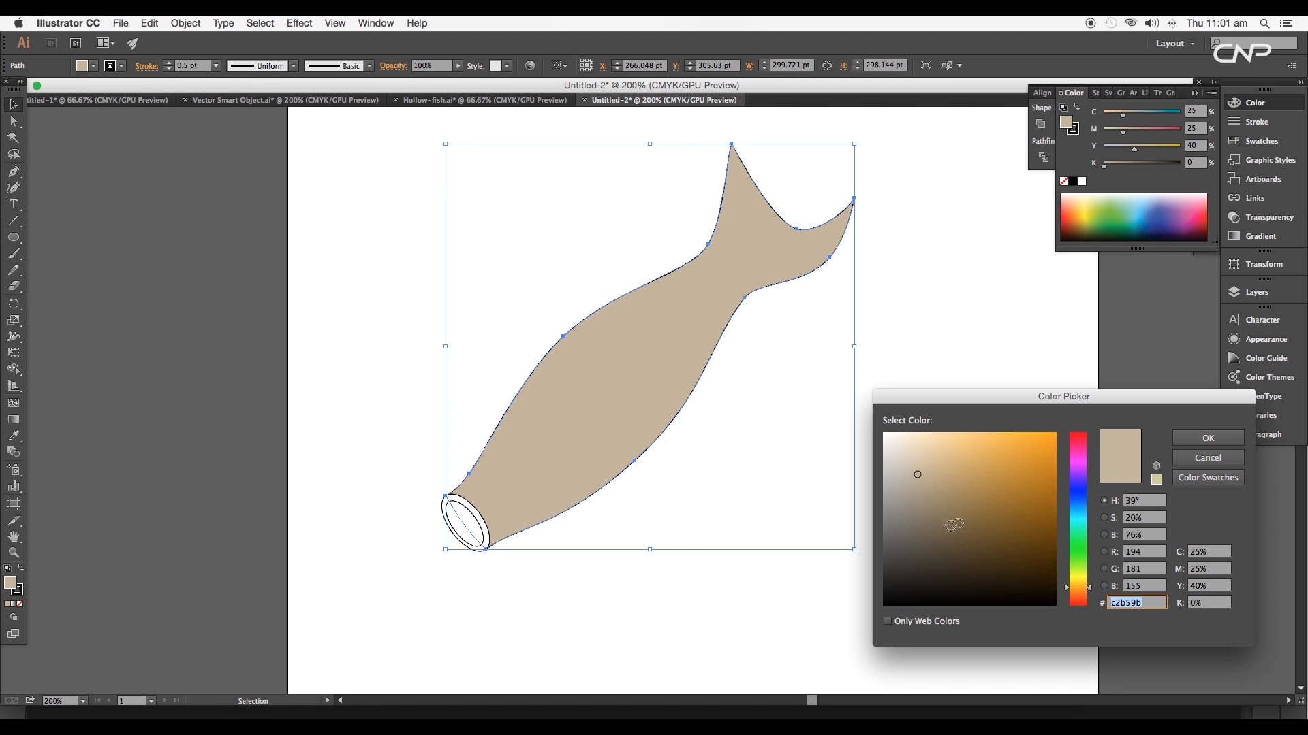
pyautogui.doubleClick(1136, 602)
pyautogui.press('Return')
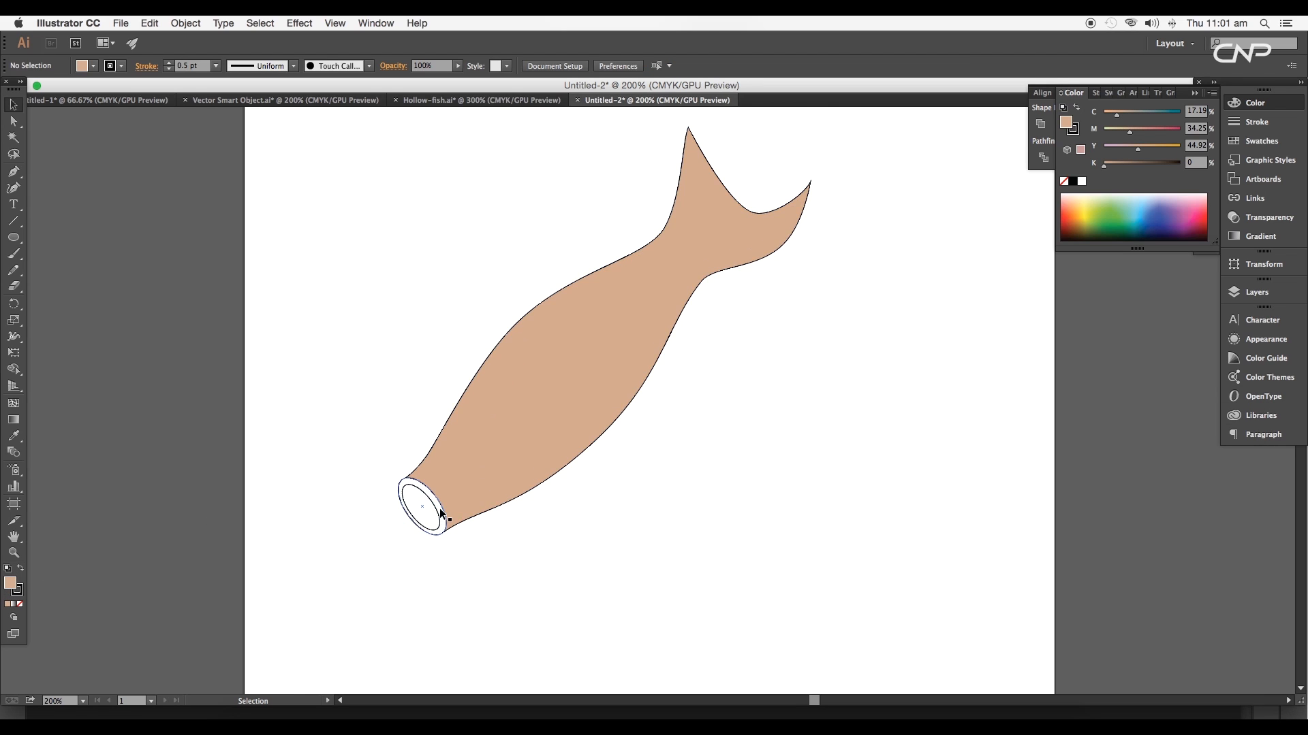
# Fill the outer mouth ellipse with the colour 93805f
pyautogui.click(441, 514)
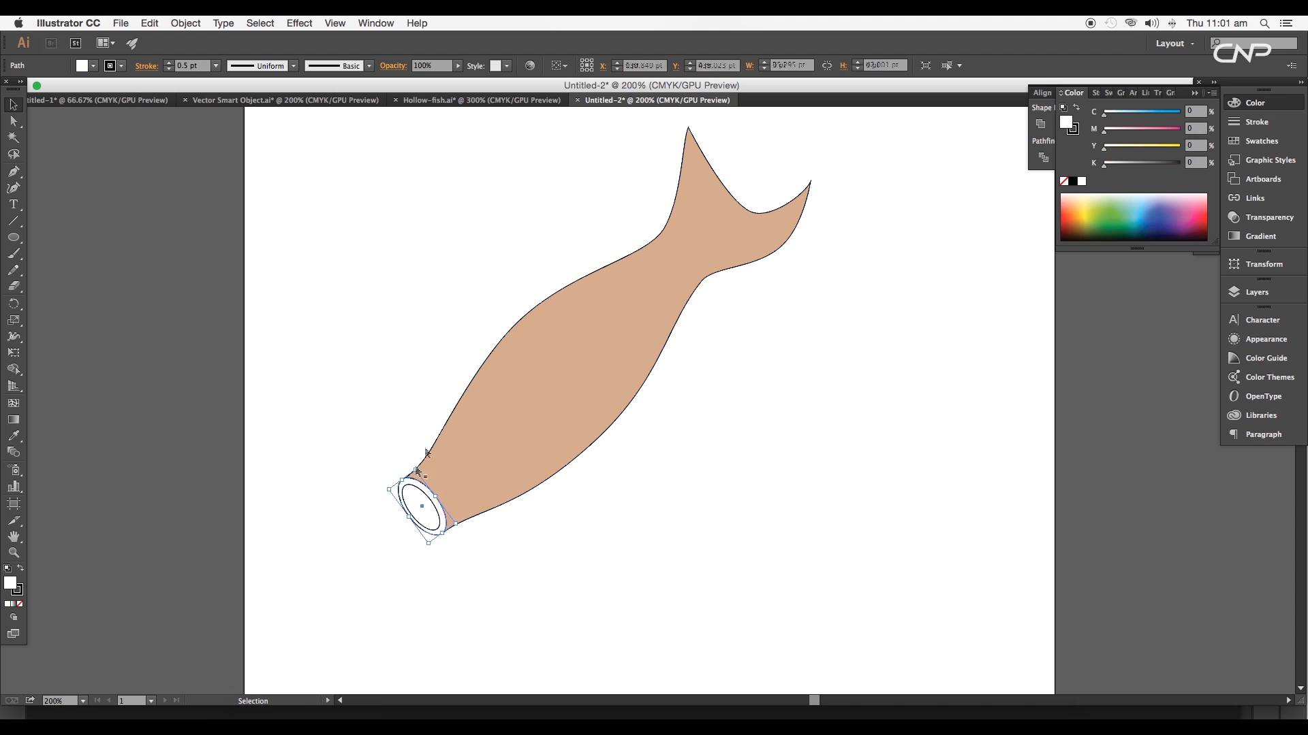
pyautogui.doubleClick(12, 590)
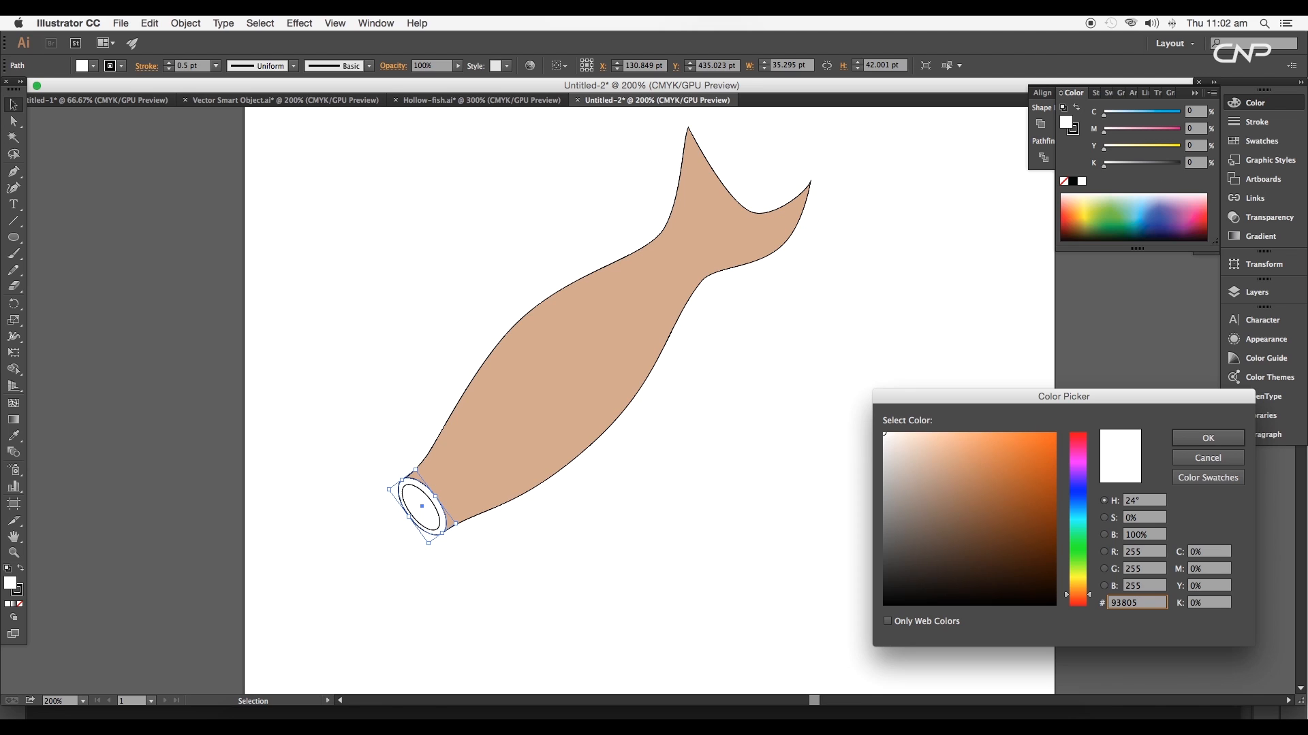
pyautogui.write('93805f')
pyautogui.press('Return')
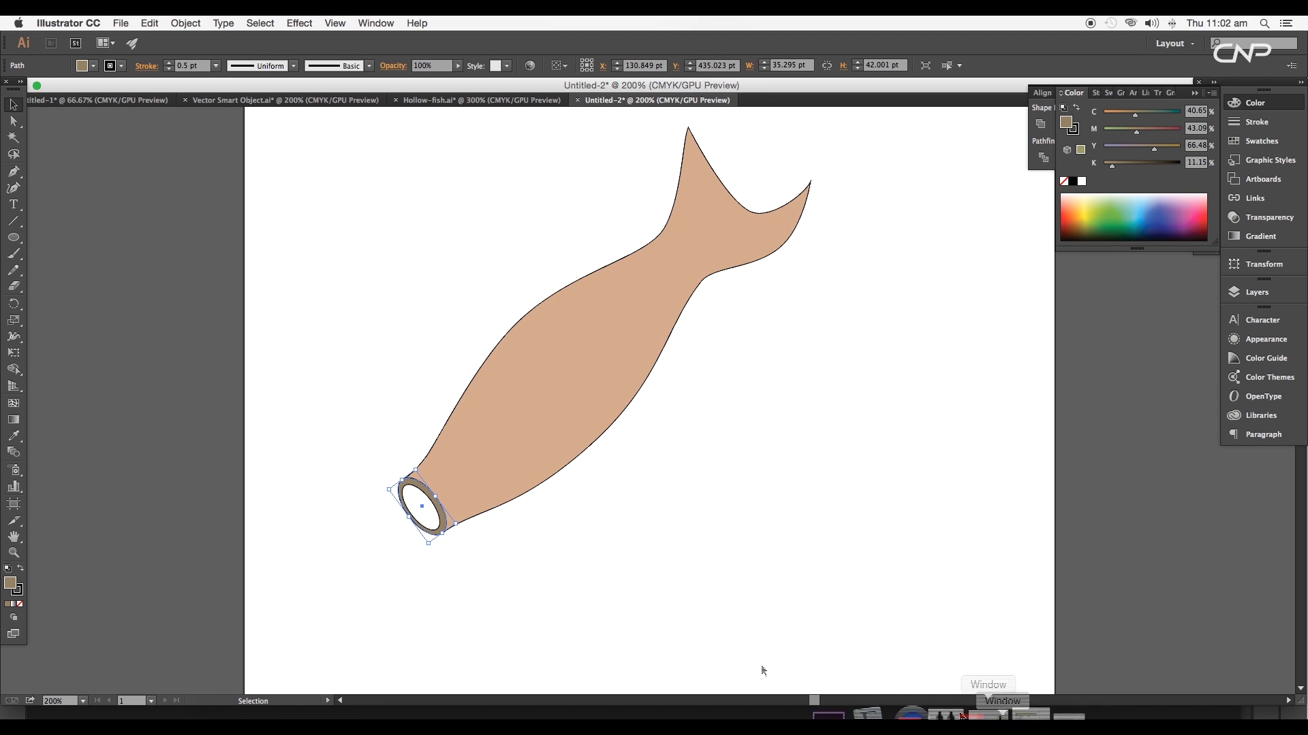
# Apply a linear gradient to the inner mouth ellipse and set its first colour stop to f5d0a3
pyautogui.click(431, 525)
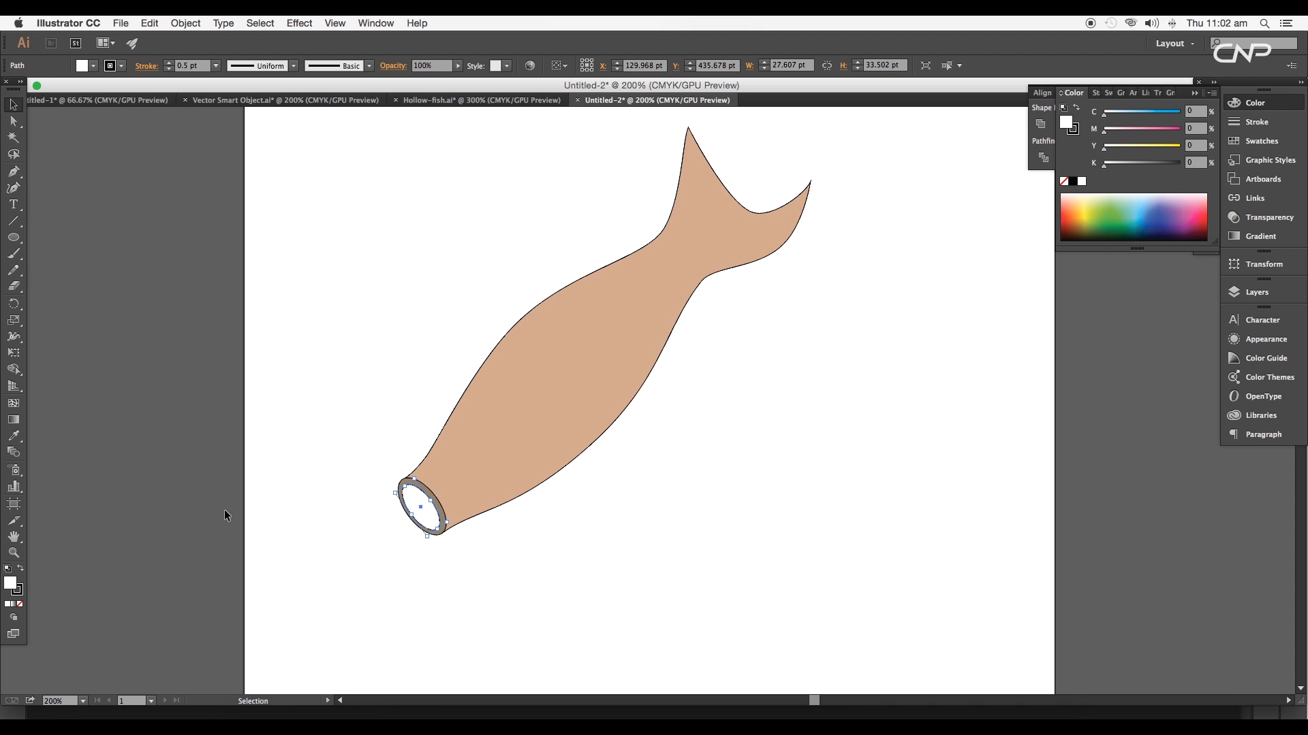
pyautogui.click(15, 605)
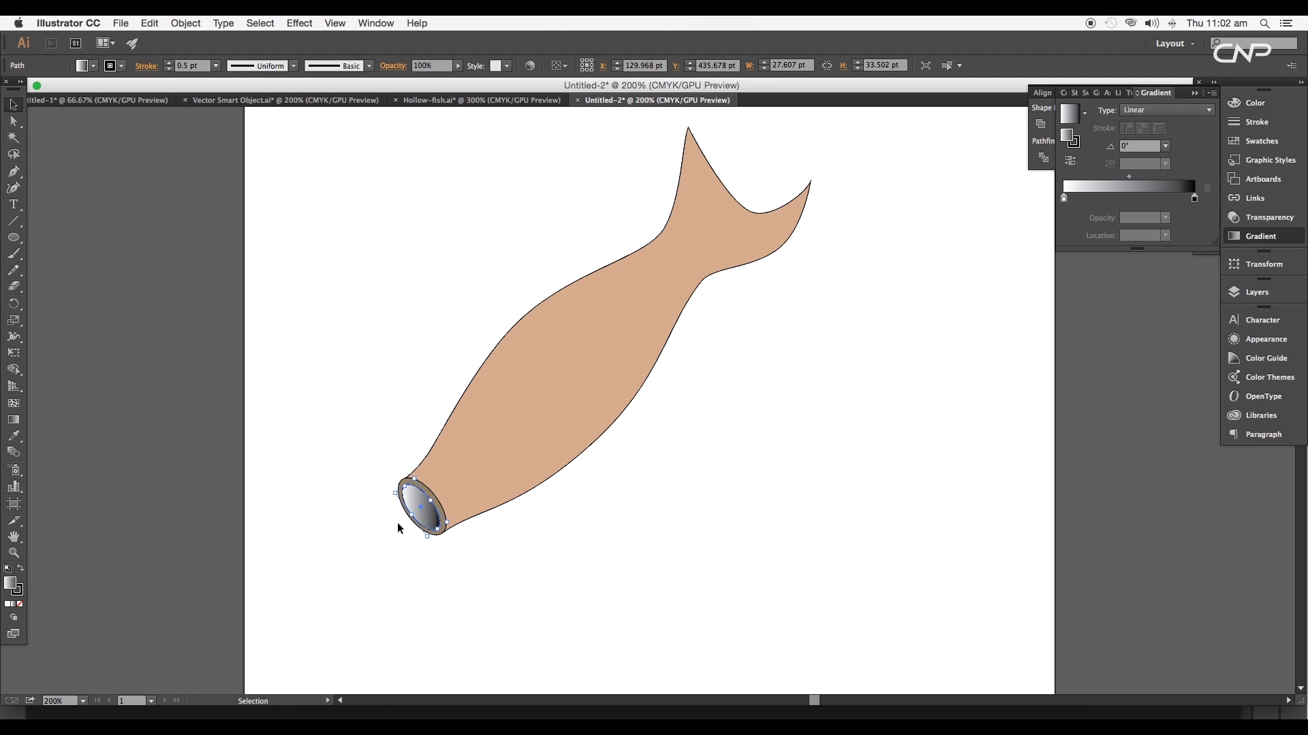
pyautogui.doubleClick(1064, 199)
pyautogui.click(1191, 215)
pyautogui.click(1219, 234)
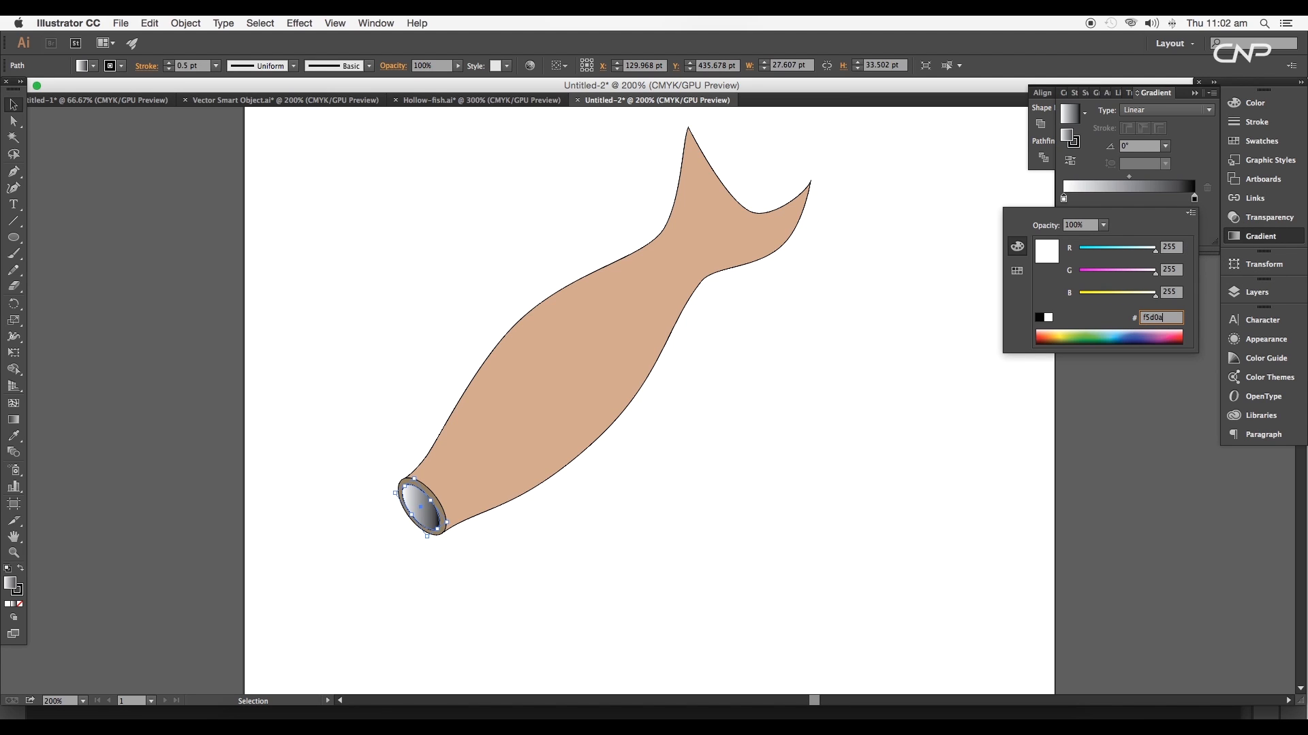
pyautogui.write('f5d0a3')
pyautogui.press('Return')
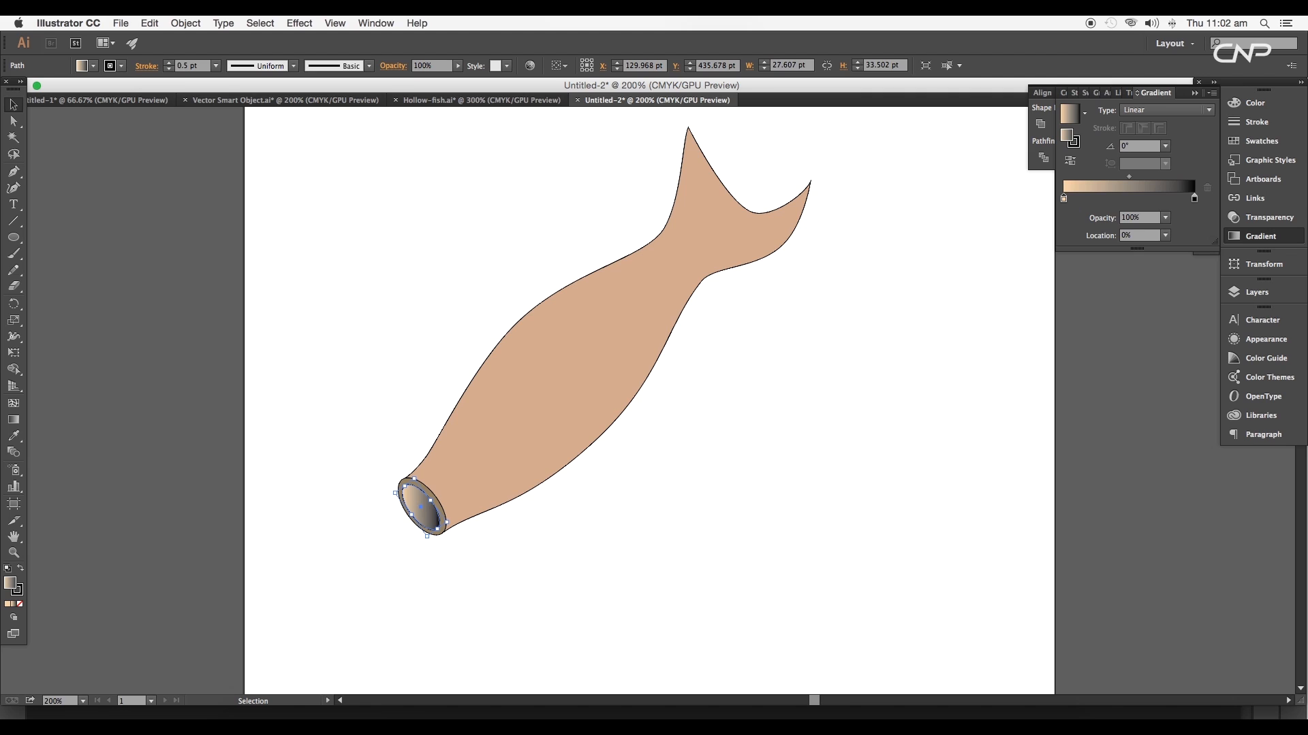
# Set the end colour stop of the inner mouth ellipse's gradient to 67594a
pyautogui.doubleClick(1195, 199)
pyautogui.click(1191, 213)
pyautogui.click(1219, 232)
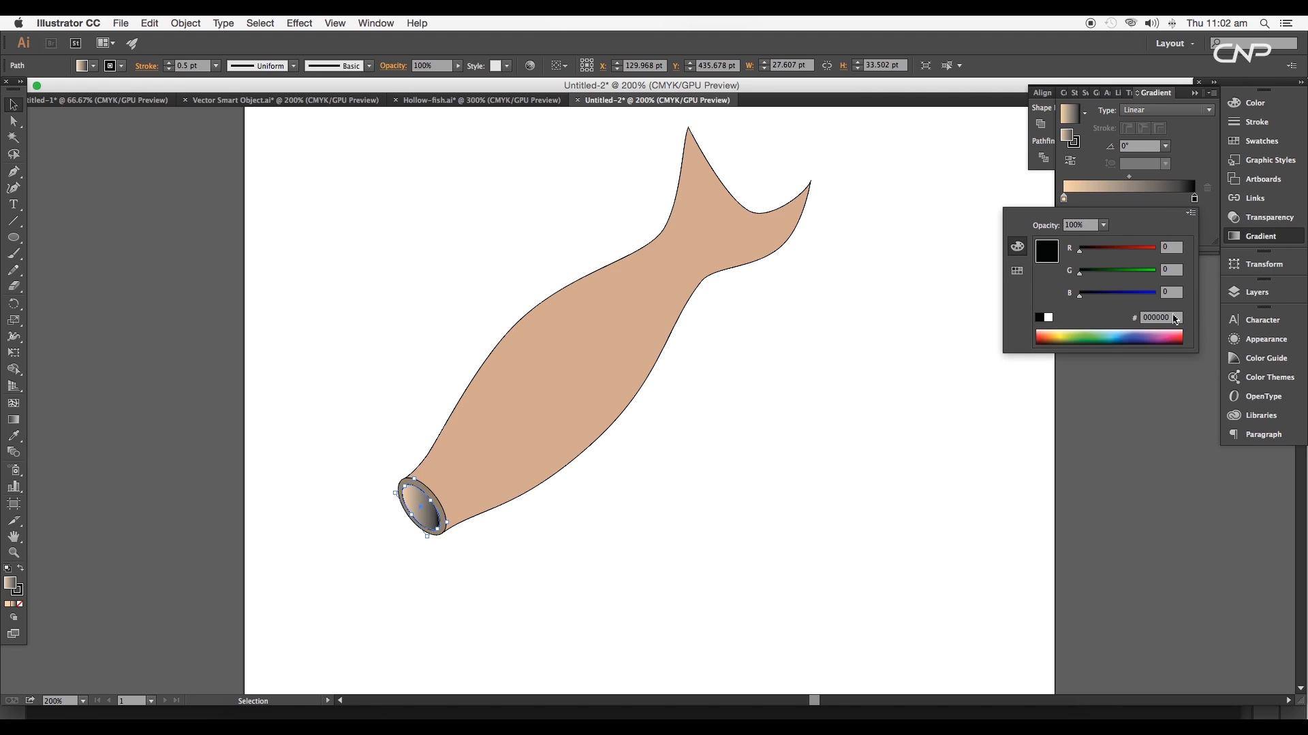
pyautogui.write('67594a')
pyautogui.press('Return')
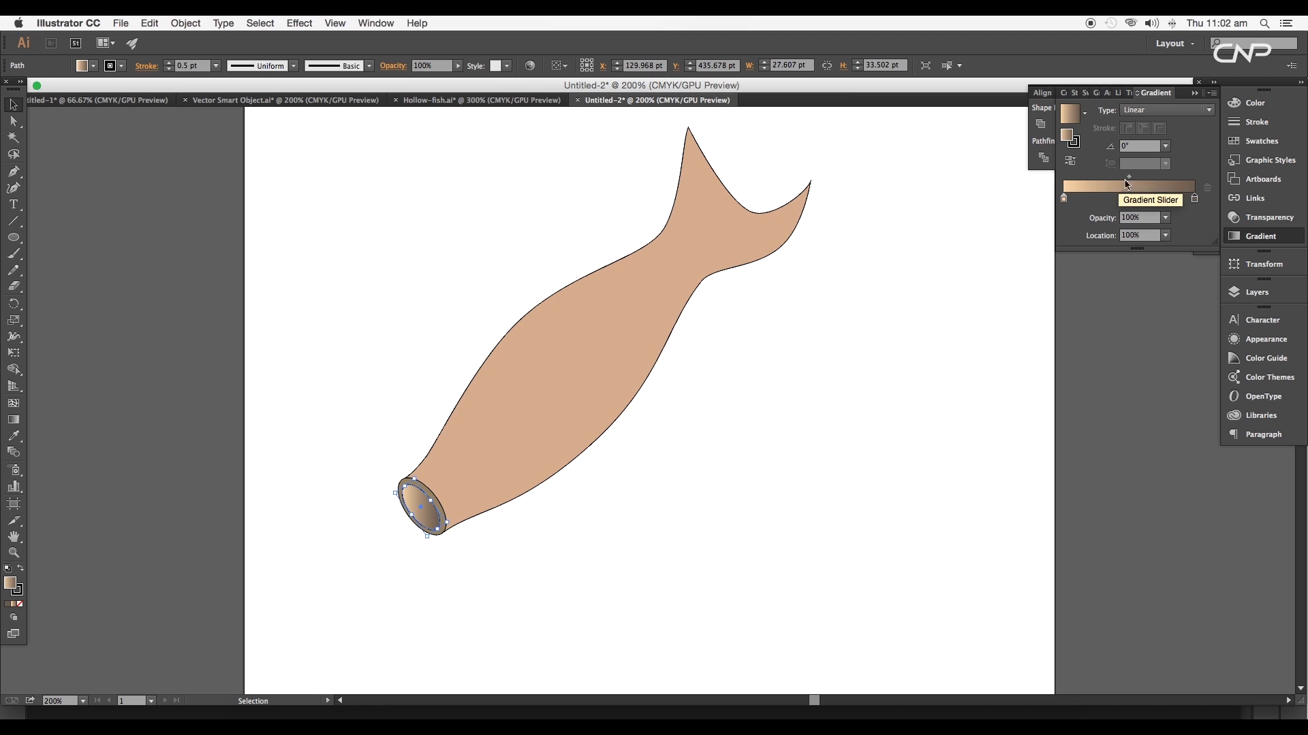
# Adjust the mouth gradient by shifting its first stop inward, its midpoint to 65.62% and its angle to -16°
pyautogui.click(1104, 198)
pyautogui.moveTo(1149, 176); pyautogui.dragTo(1162, 178)
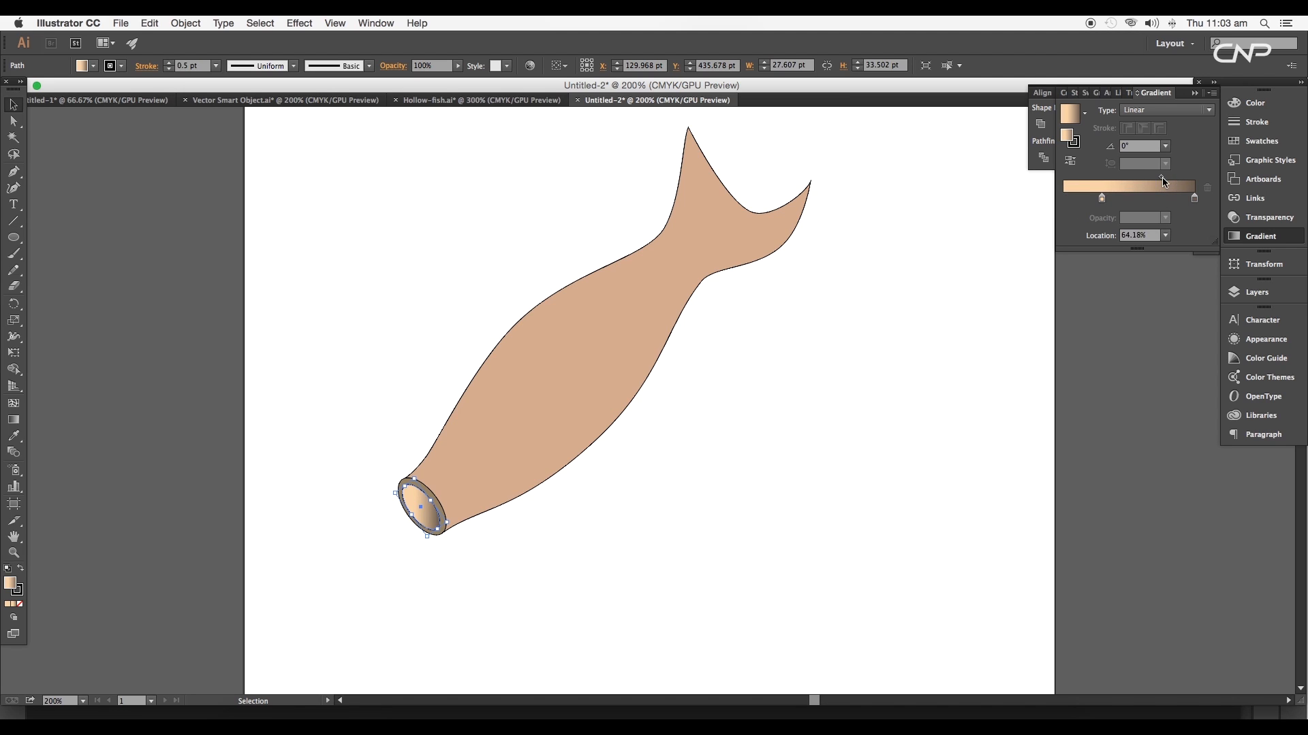
pyautogui.write('25')
pyautogui.press('Return')
pyautogui.click(508, 551)
# Draw a 24 pt circle on the empty area beside the fish as the base of a scale
pyautogui.scroll(2, 507, 549)
pyautogui.press('space')
pyautogui.moveTo(748, 494); pyautogui.dragTo(638, 630)
pyautogui.moveTo(833, 417)
pyautogui.mouseDown()
pyautogui.moveTo(854, 391)
pyautogui.moveTo(777, 421)
pyautogui.moveTo(782, 432)
pyautogui.mouseUp()
pyautogui.scroll(-2, 741, 362)
pyautogui.scroll(2, 783, 433)
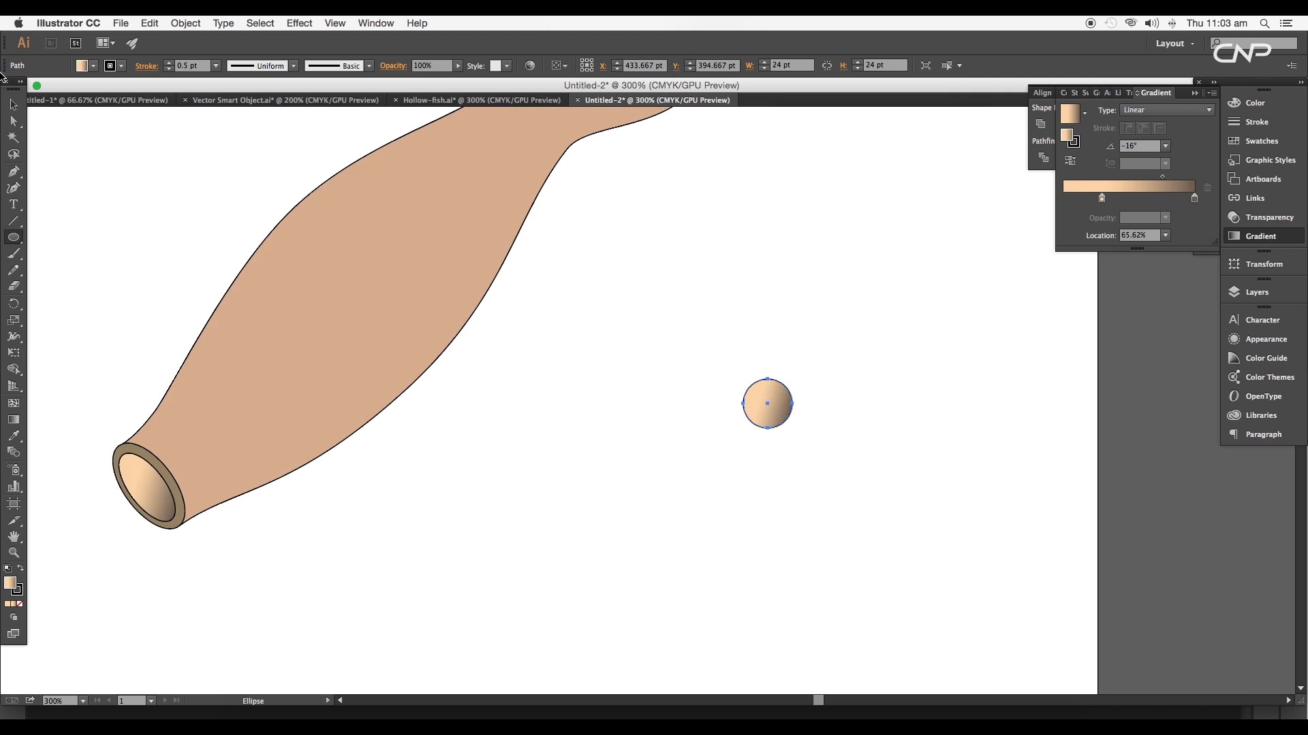
pyautogui.click(14, 105)
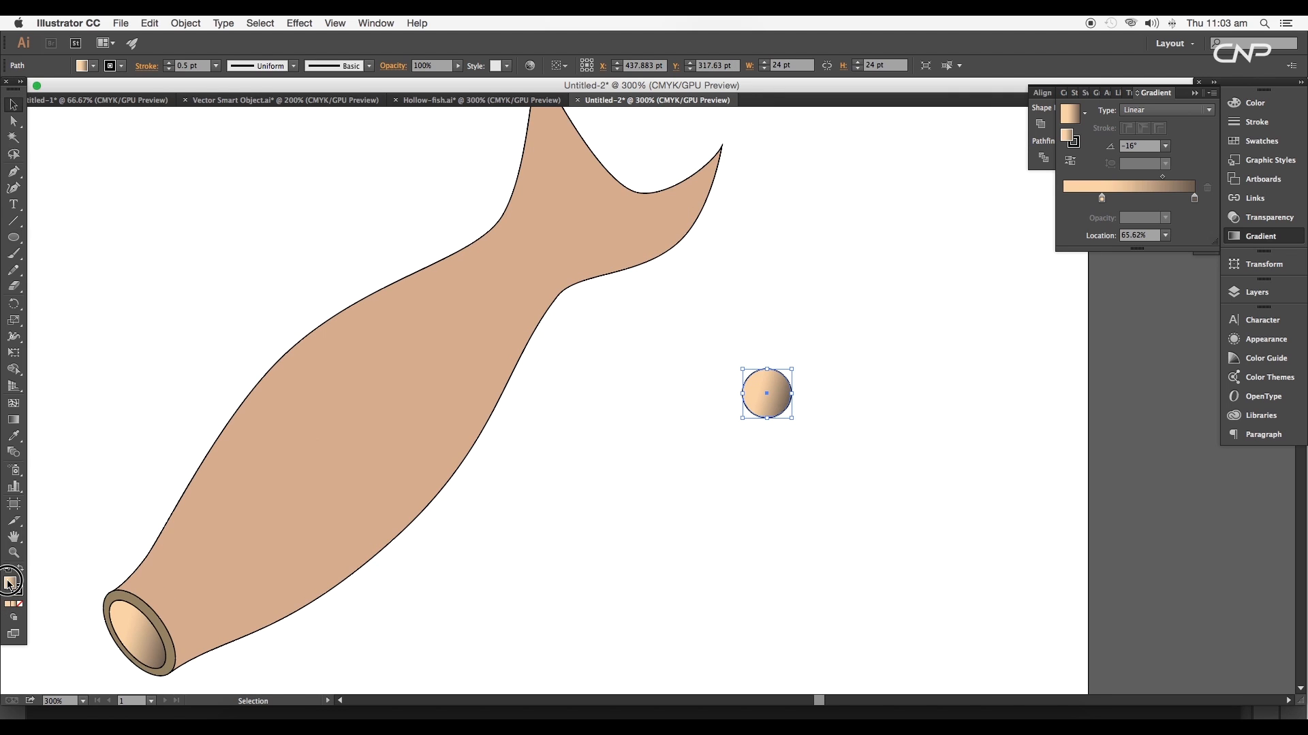
# Fill the circle beside the fish with the solid colour ddd1bd
pyautogui.doubleClick(10, 583)
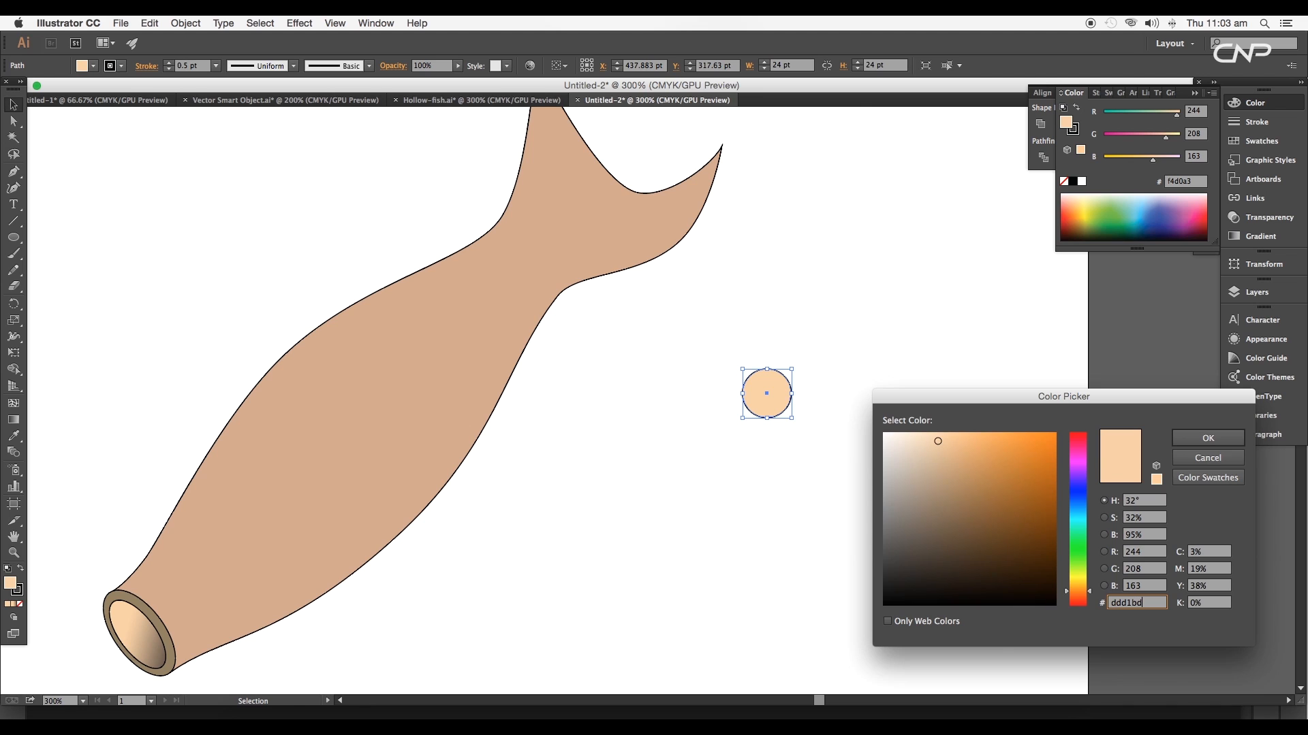
pyautogui.press('Return')
pyautogui.click(802, 464)
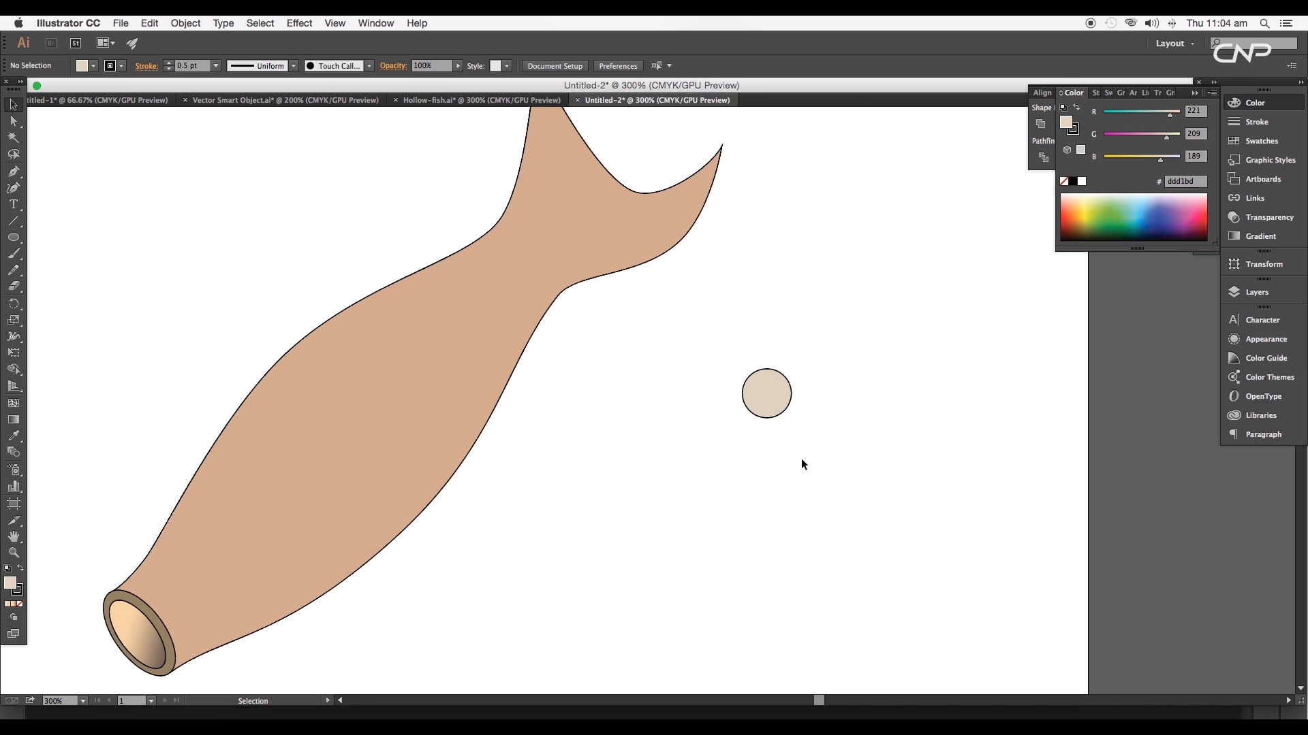
# Duplicate the beige circle in place and scale the copy about its centre to about 17 pt wide
pyautogui.click(773, 409)
pyautogui.scroll(3, 790, 380)
pyautogui.moveTo(811, 337); pyautogui.dragTo(780, 368)
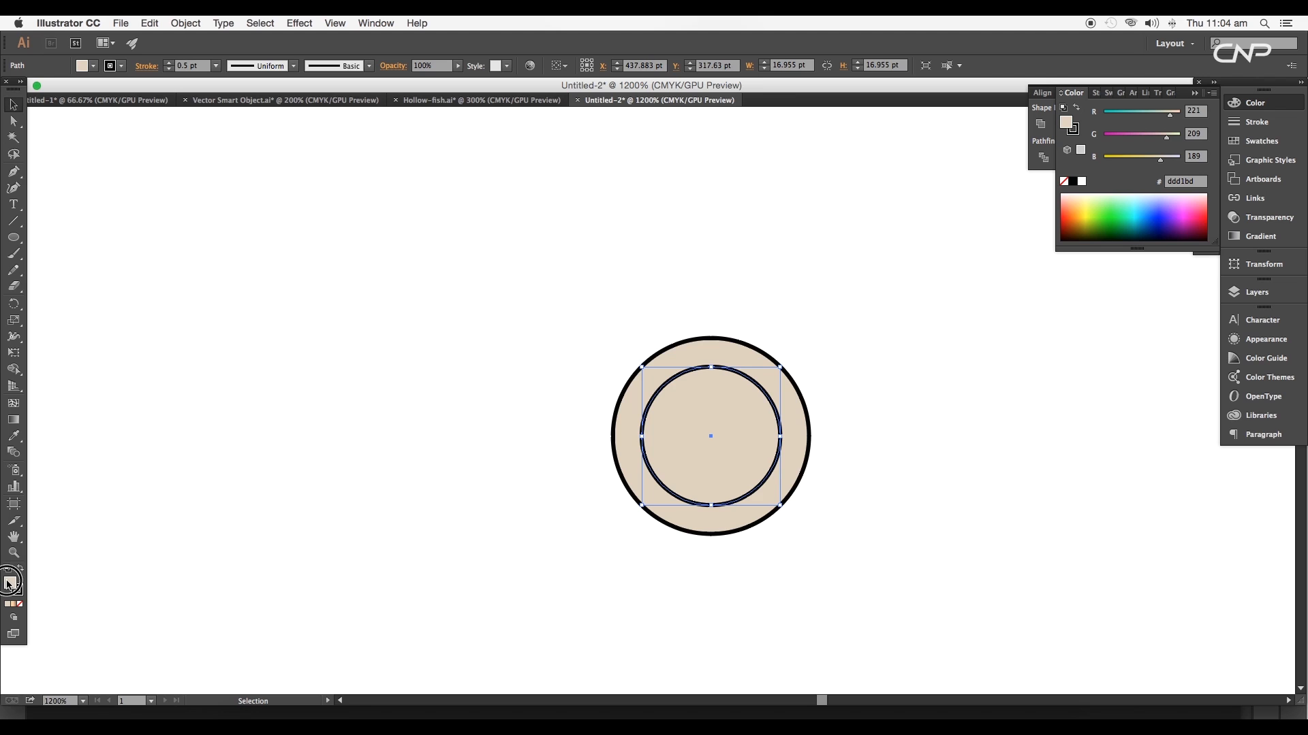
# Fill the 17 pt inner circle with the solid colour 231f20
pyautogui.doubleClick(9, 583)
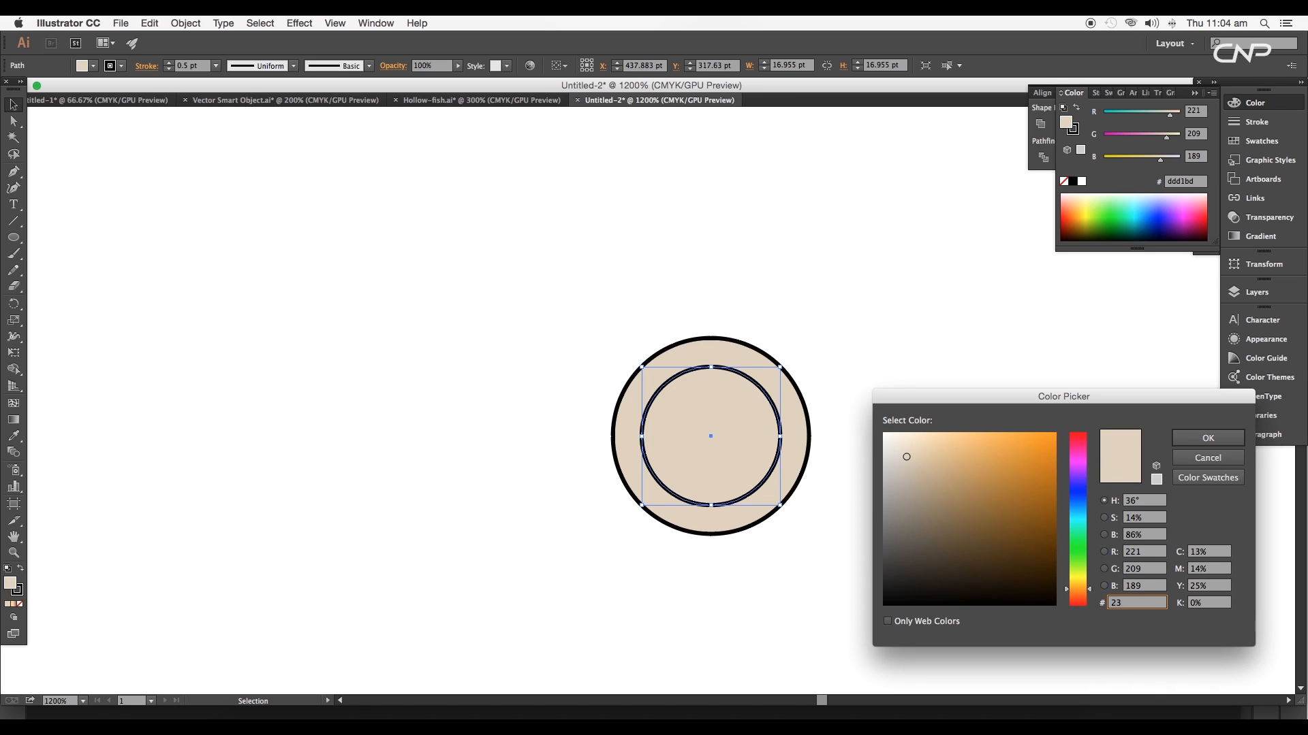
pyautogui.write('231f20')
pyautogui.press('Return')
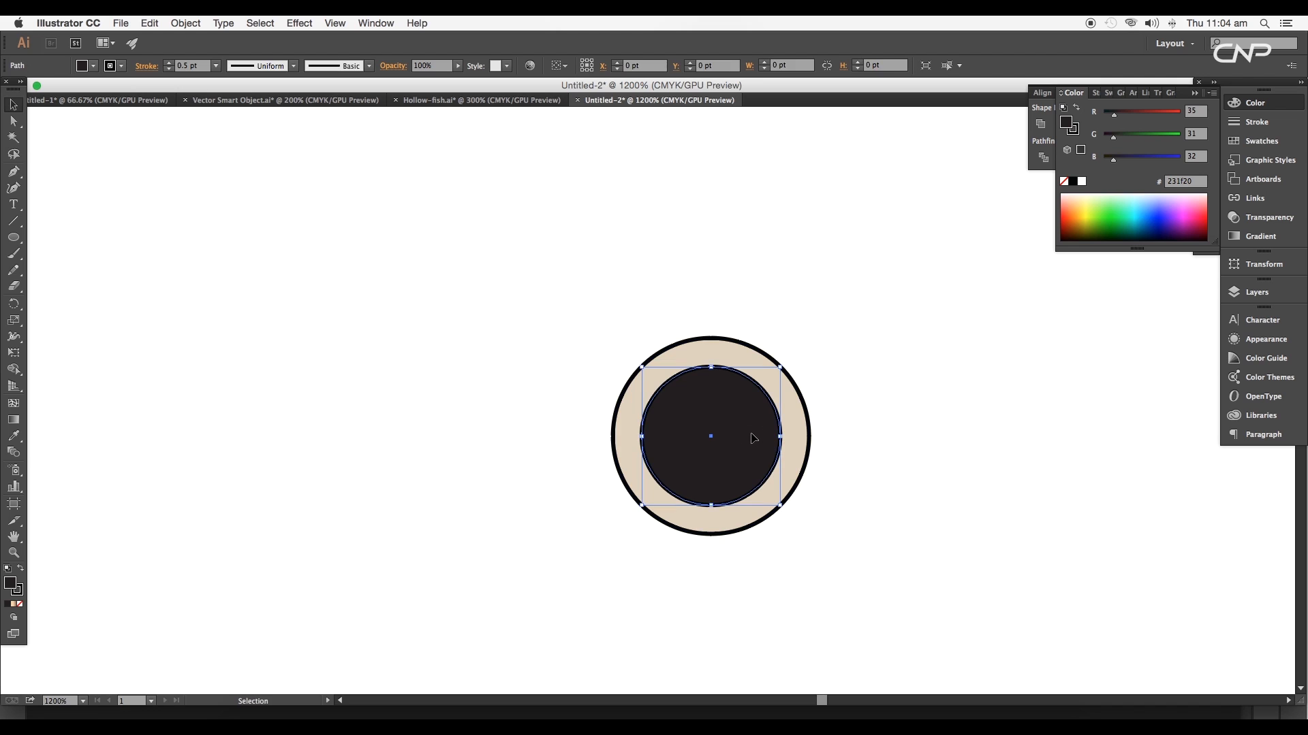
# Duplicate the dark circle in place at about 10 pt wide, keeping its centre, and fill the copy with 9b8579
pyautogui.moveTo(780, 368); pyautogui.dragTo(751, 395)
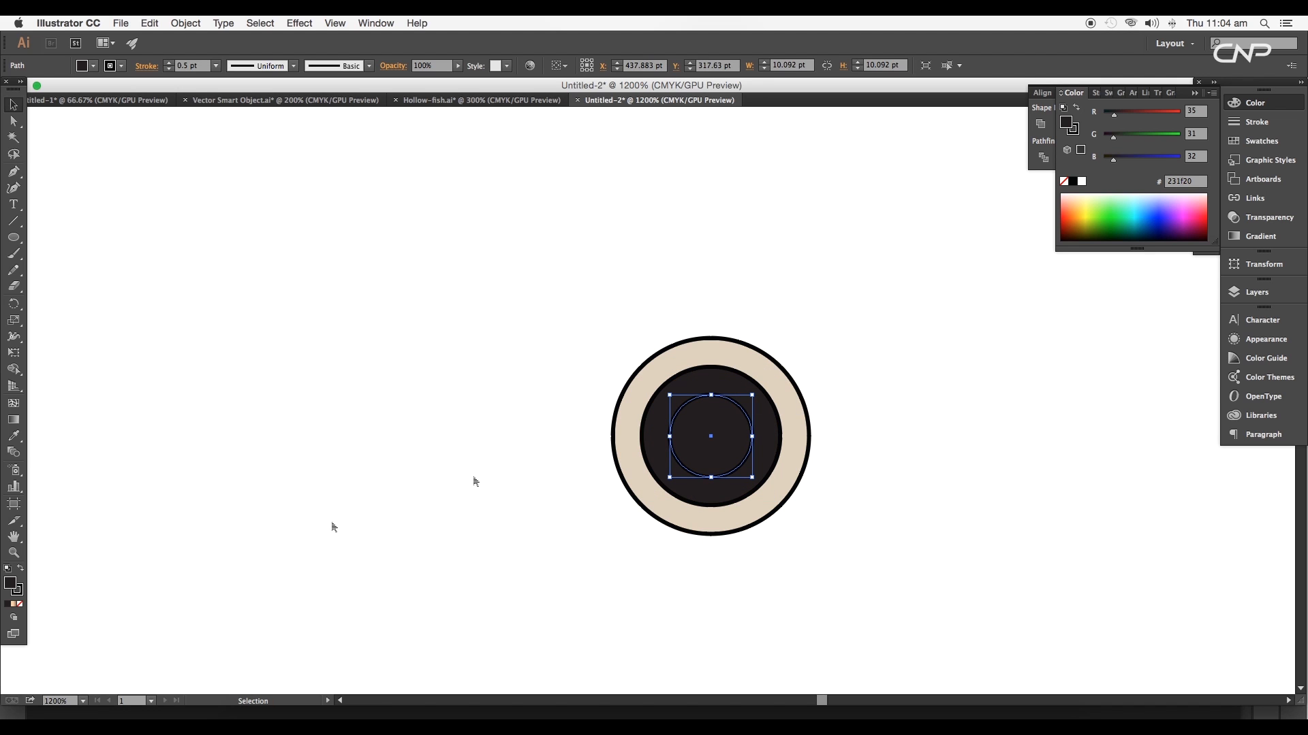
pyautogui.doubleClick(13, 590)
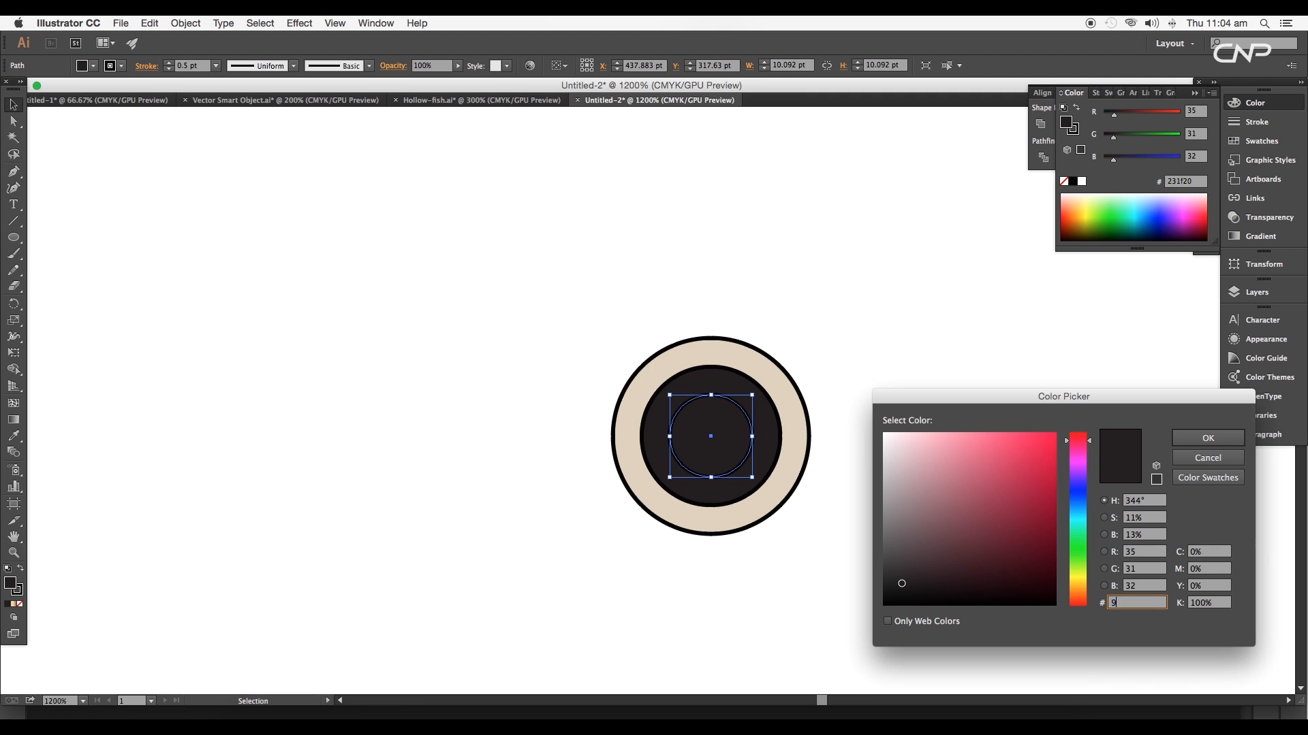
pyautogui.write('9b8579')
pyautogui.press('Return')
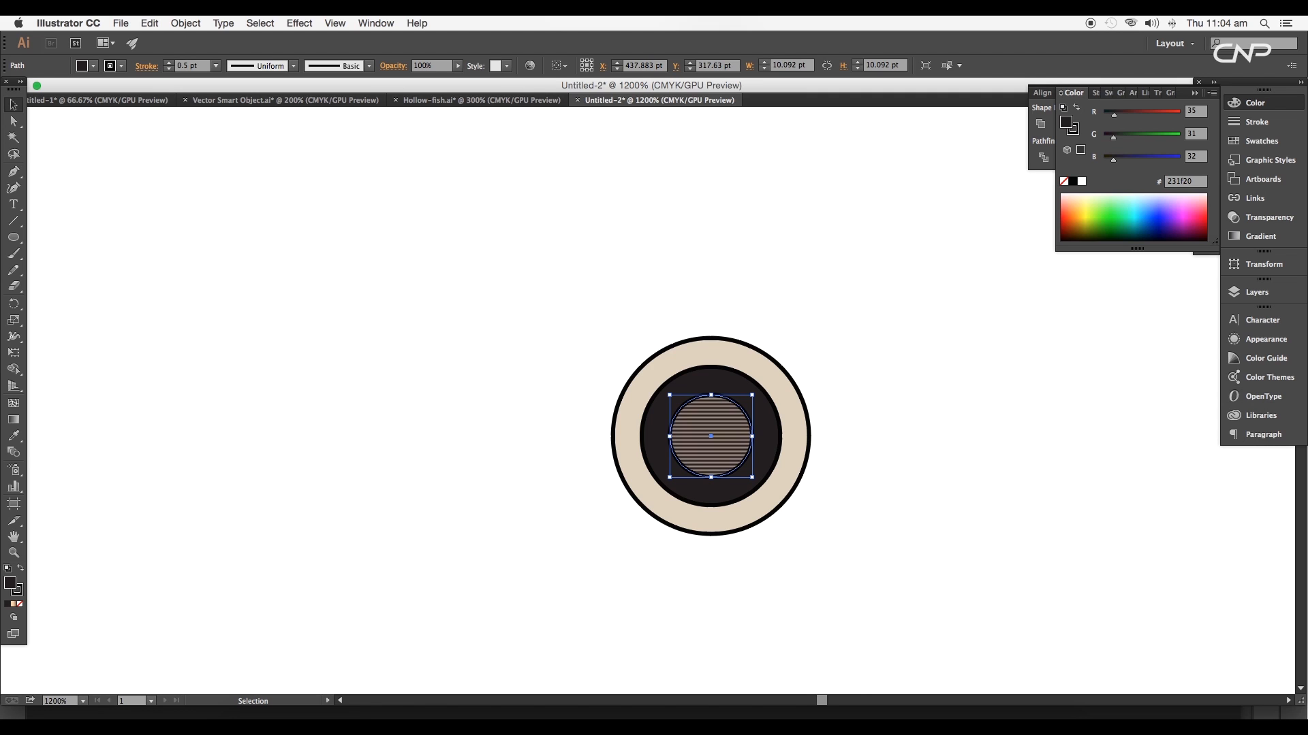
pyautogui.click(1019, 569)
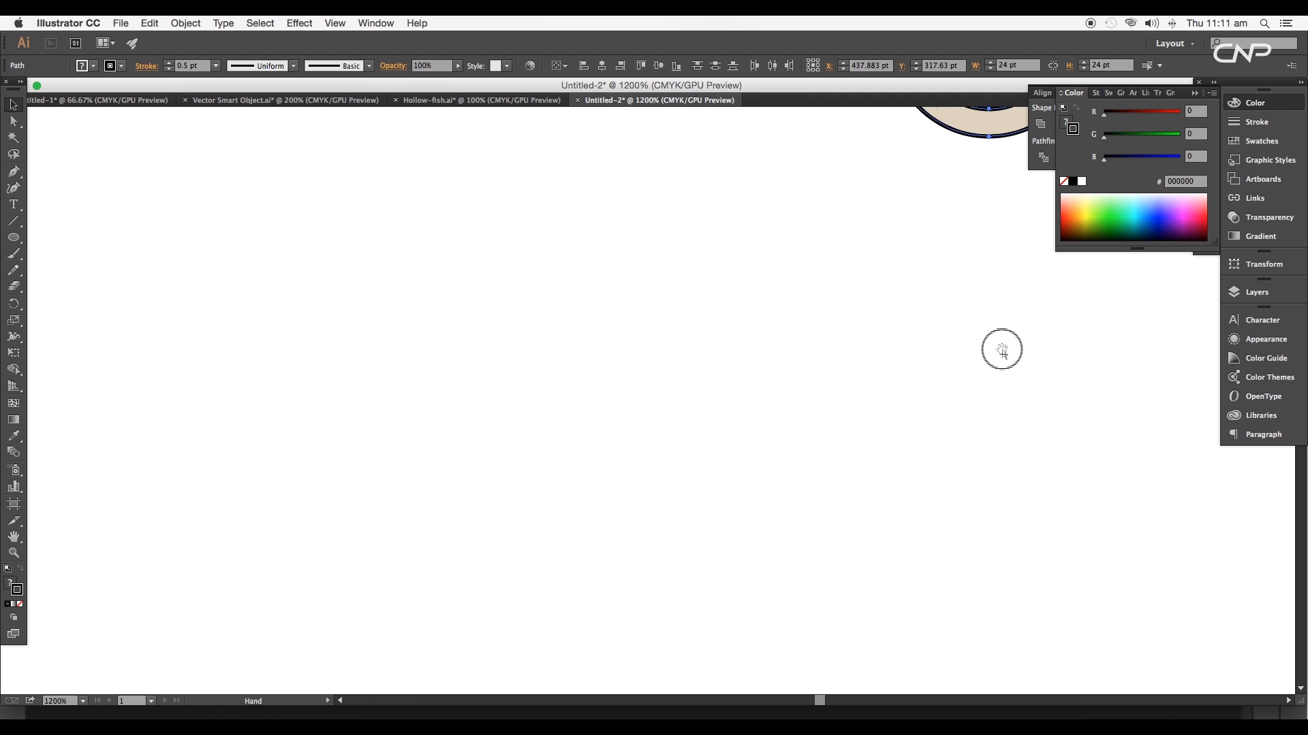
# Select the three concentric circles and group them into one scale
pyautogui.moveTo(1001, 349); pyautogui.dragTo(845, 482)
pyautogui.moveTo(946, 488); pyautogui.dragTo(627, 291)
pyautogui.press('super+g')
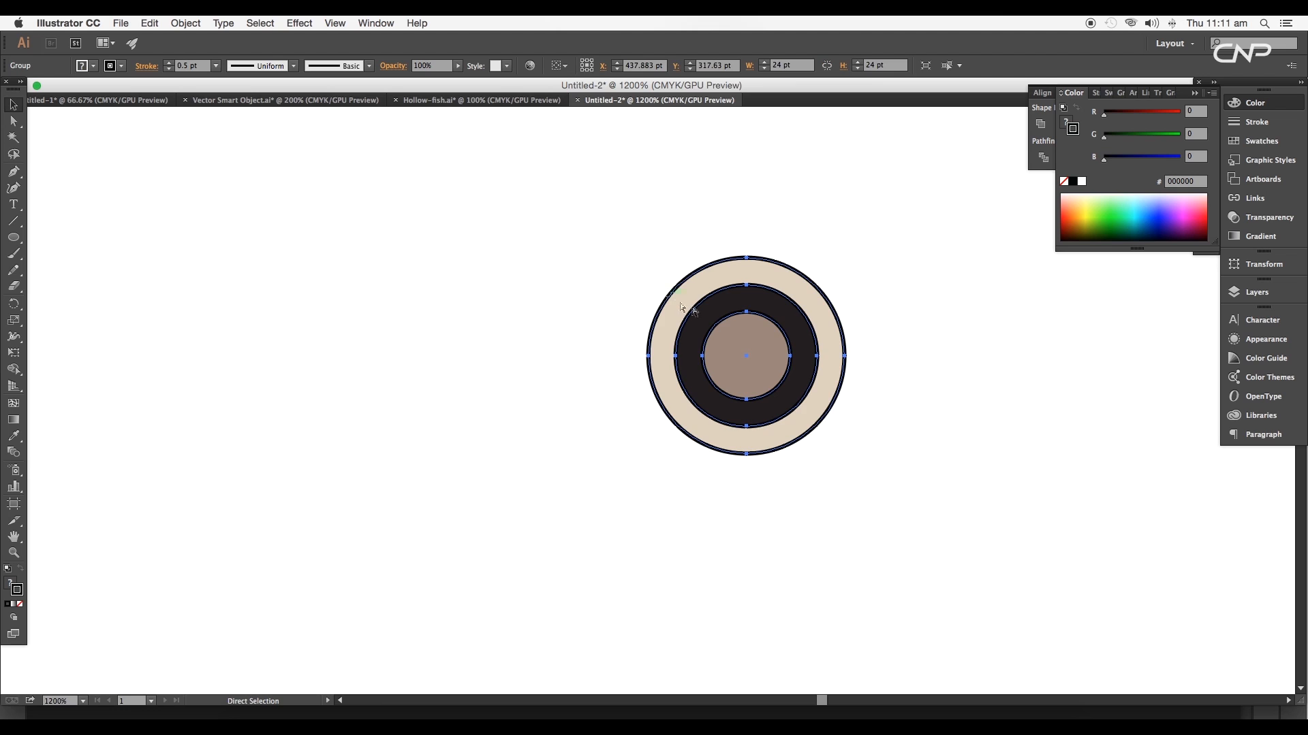
# Copy the grouped scale 22.5 pt sideways and repeat the copy to form a row of five slightly overlapping scales
pyautogui.scroll(-6, 785, 357)
pyautogui.scroll(4, 786, 357)
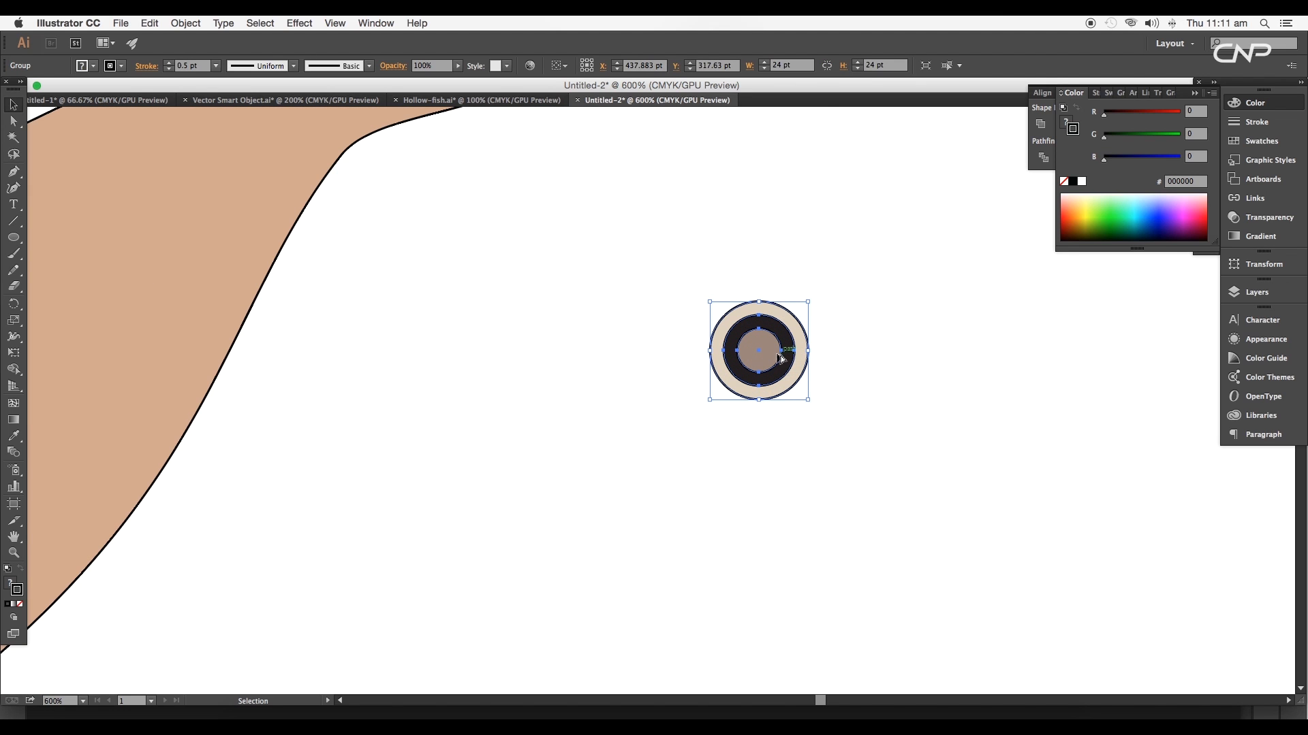
pyautogui.moveTo(779, 360); pyautogui.dragTo(869, 360)
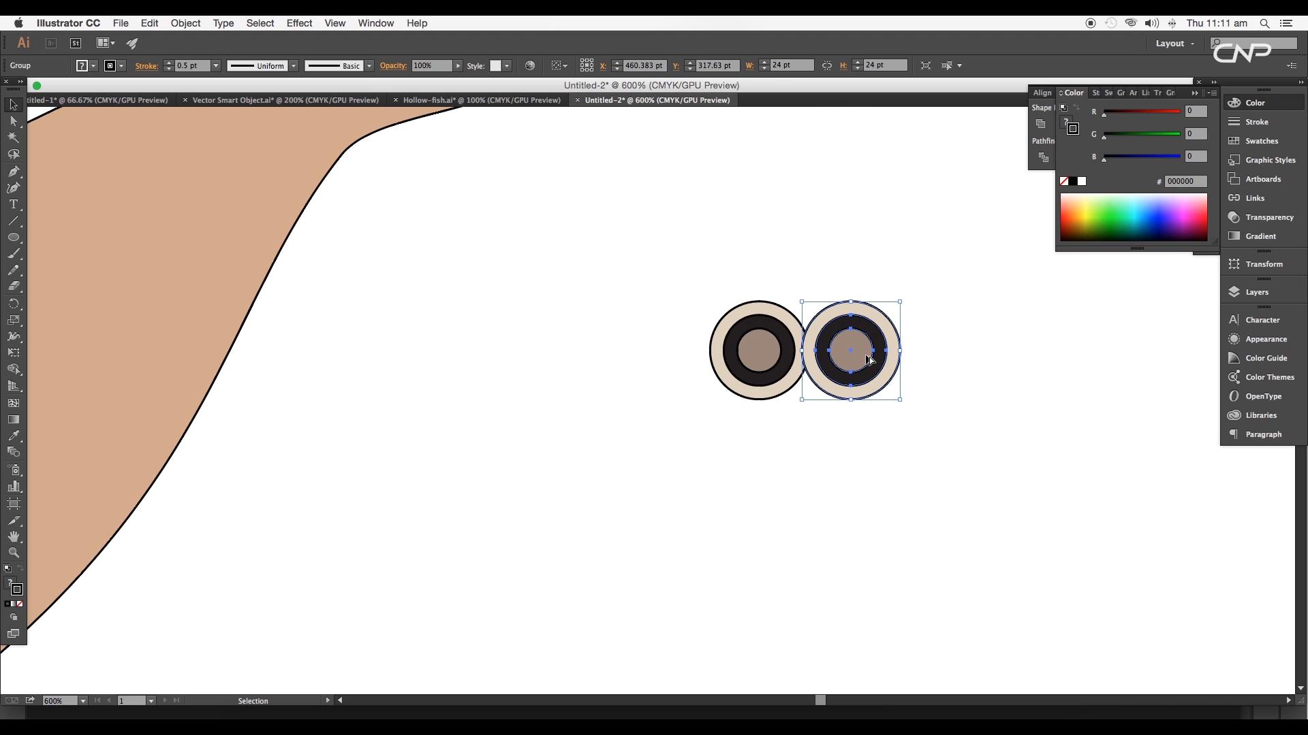
pyautogui.press('super+d')
pyautogui.press('super+d')
pyautogui.press('super+d')
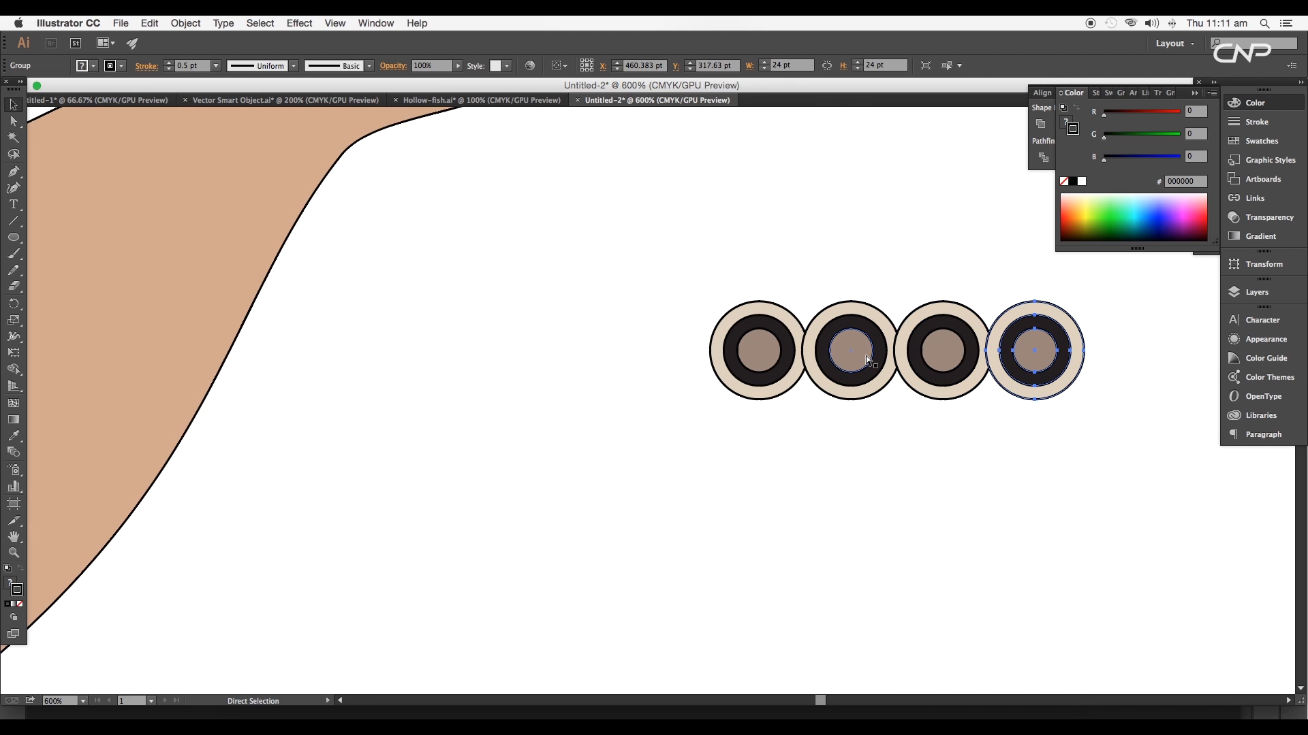
# Duplicate the row of scales just below the first, shifted sideways by about half a scale so the rows overlap
pyautogui.moveTo(907, 422); pyautogui.dragTo(689, 423)
pyautogui.moveTo(967, 451); pyautogui.dragTo(615, 411)
pyautogui.scroll(2, 644, 386)
pyautogui.scroll(-3, 643, 381)
pyautogui.scroll(1, 564, 383)
pyautogui.moveTo(658, 427); pyautogui.dragTo(702, 462)
# Copy the staggered rows downward and repeat the duplication to build a tall block of overlapping scales
pyautogui.moveTo(1010, 559); pyautogui.dragTo(715, 328)
pyautogui.moveTo(648, 360); pyautogui.dragTo(647, 504)
pyautogui.press('super+d')
pyautogui.press('super+d')
pyautogui.press('super+d')
pyautogui.press('super+d')
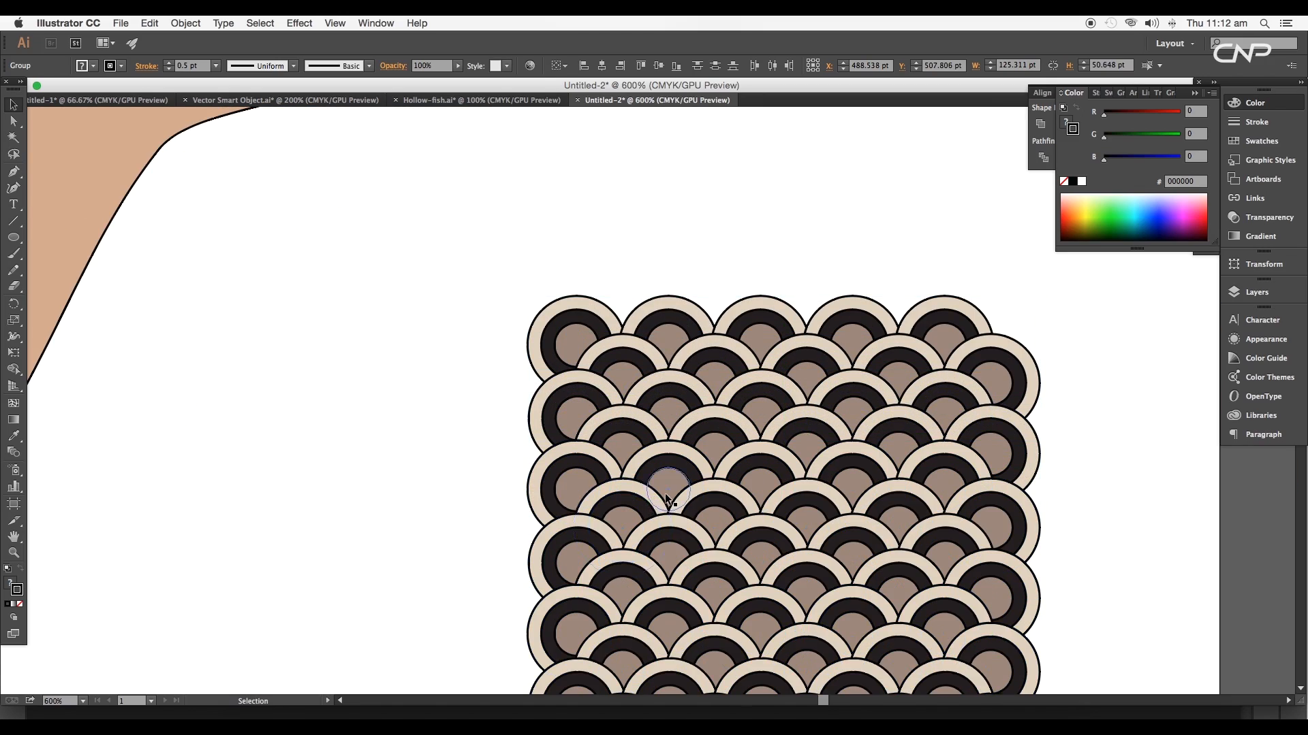
# Select all the scale rows and combine them into a single group
pyautogui.press('super+1')
pyautogui.scroll(-3, 670, 502)
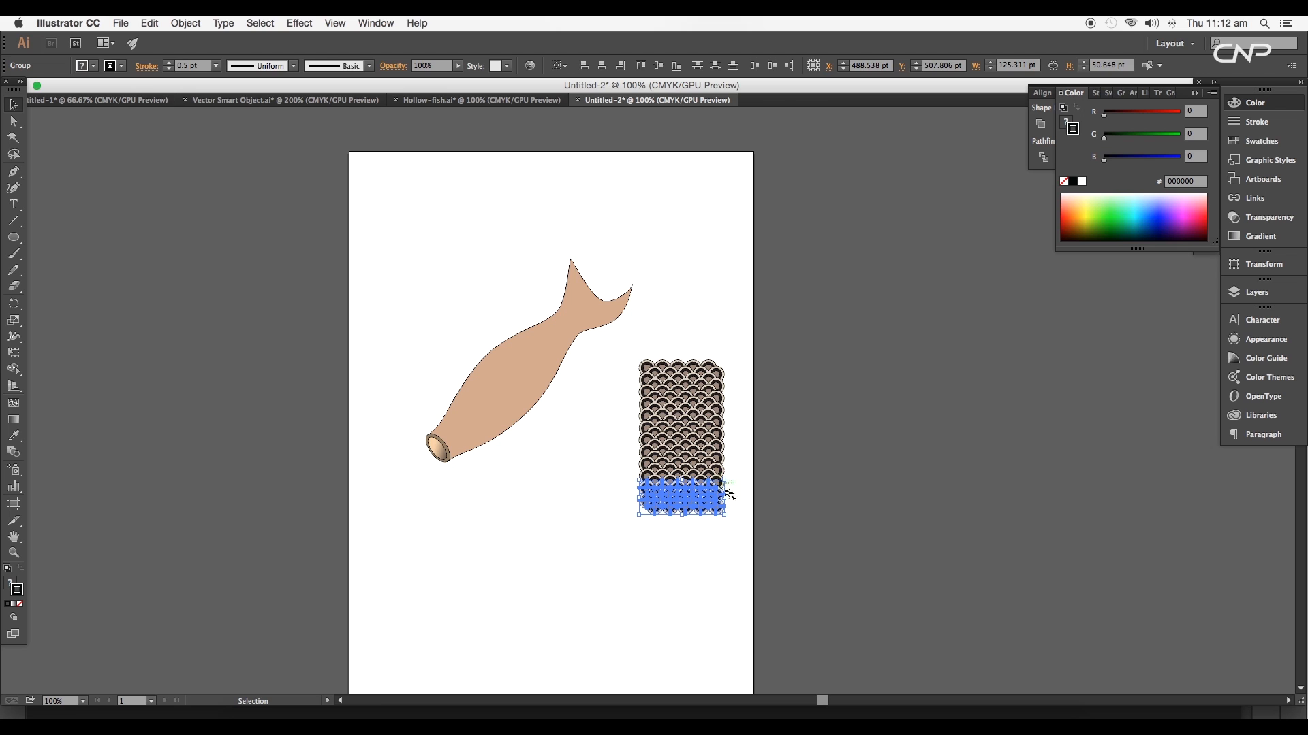
pyautogui.click(746, 491)
pyautogui.moveTo(767, 537); pyautogui.dragTo(625, 341)
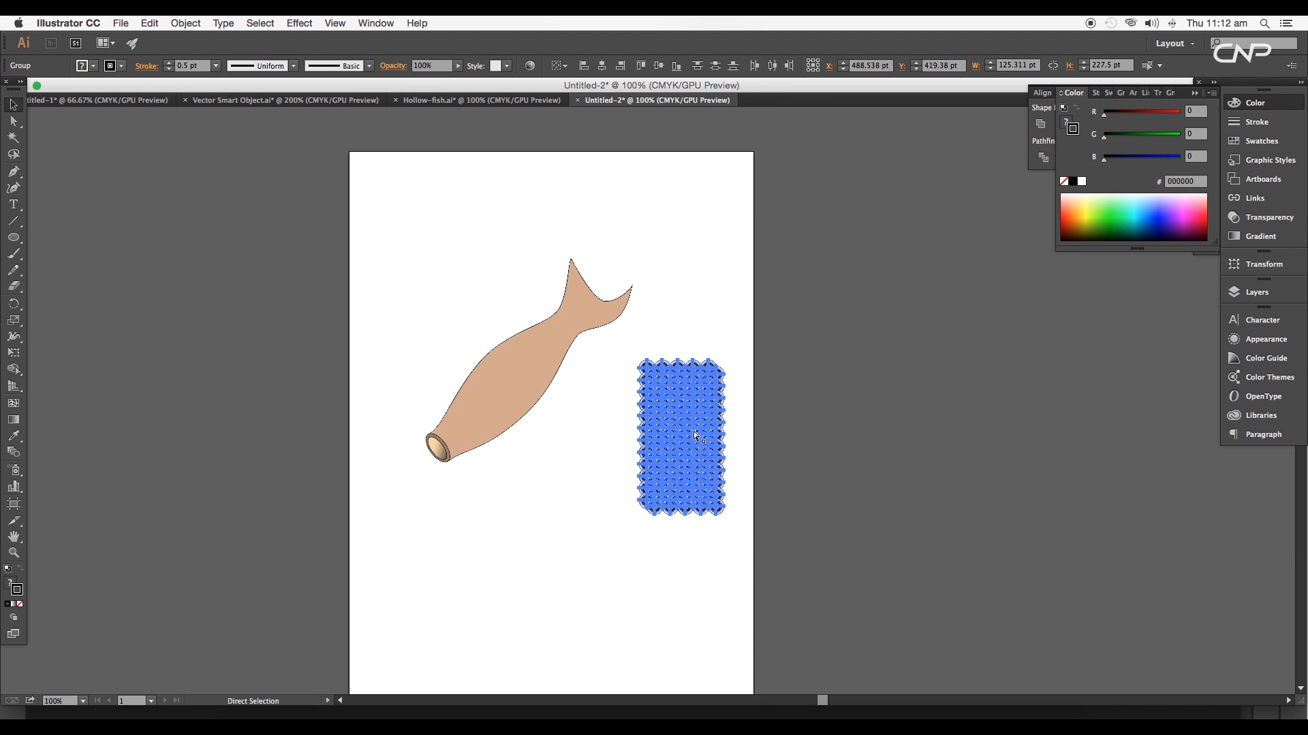
pyautogui.press('v')
# Place a copy of the fish body outside the artboard and move the grouped scale pattern over it
pyautogui.moveTo(540, 379); pyautogui.dragTo(986, 407)
pyautogui.click(959, 528)
pyautogui.moveTo(696, 462); pyautogui.dragTo(966, 439)
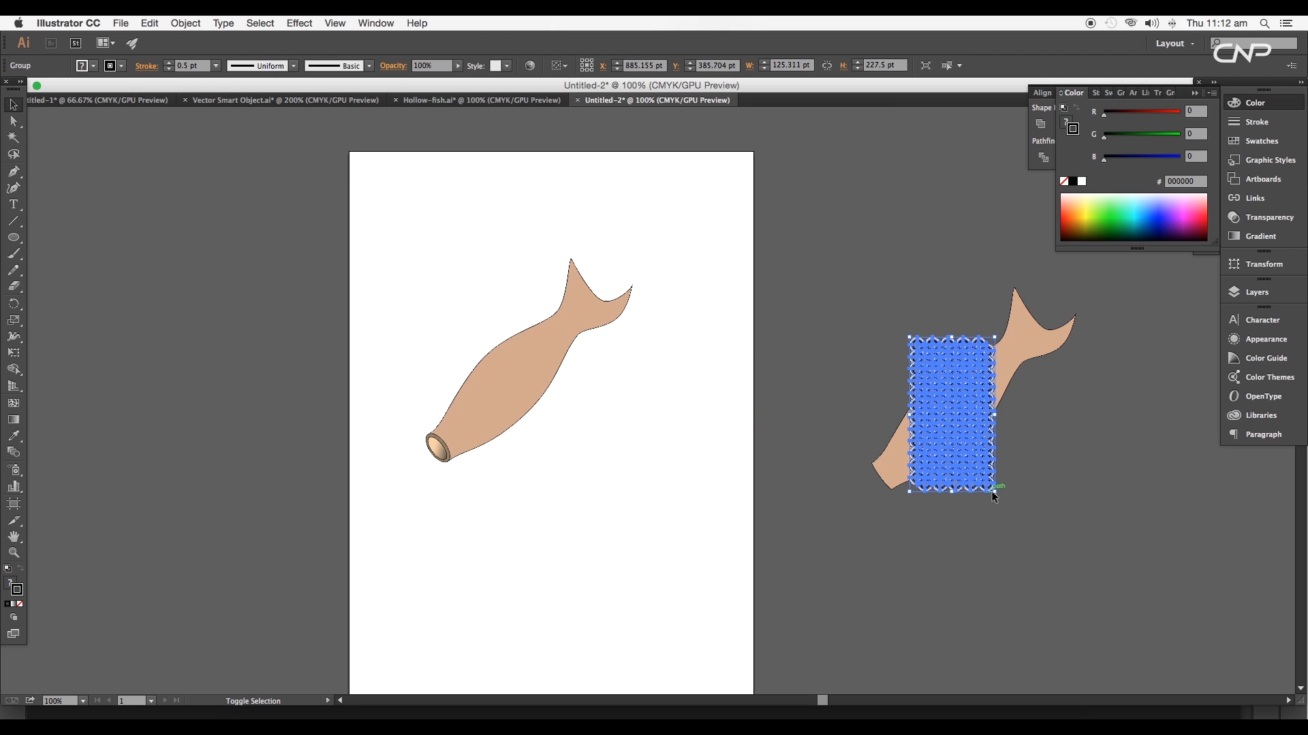
# Enlarge the scale pattern and rotate it to follow the slanted length of the copied fish body
pyautogui.moveTo(993, 493)
pyautogui.mouseDown()
pyautogui.moveTo(1013, 527)
pyautogui.moveTo(1005, 511)
pyautogui.mouseUp()
pyautogui.moveTo(1010, 315); pyautogui.dragTo(1076, 366)
pyautogui.scroll(1, 1078, 367)
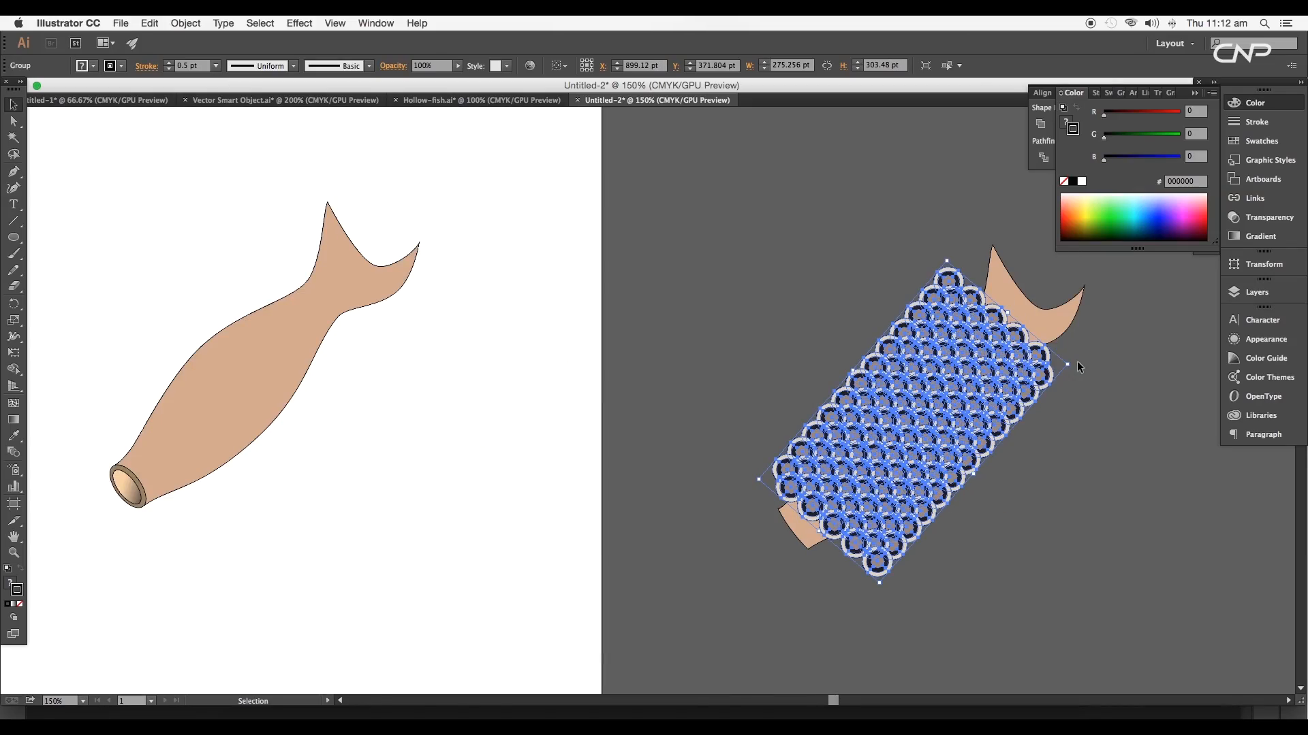
# Bring the copied fish body in front of the scale pattern
pyautogui.scroll(2, 1075, 367)
pyautogui.click(974, 321)
pyautogui.rightClick(987, 318)
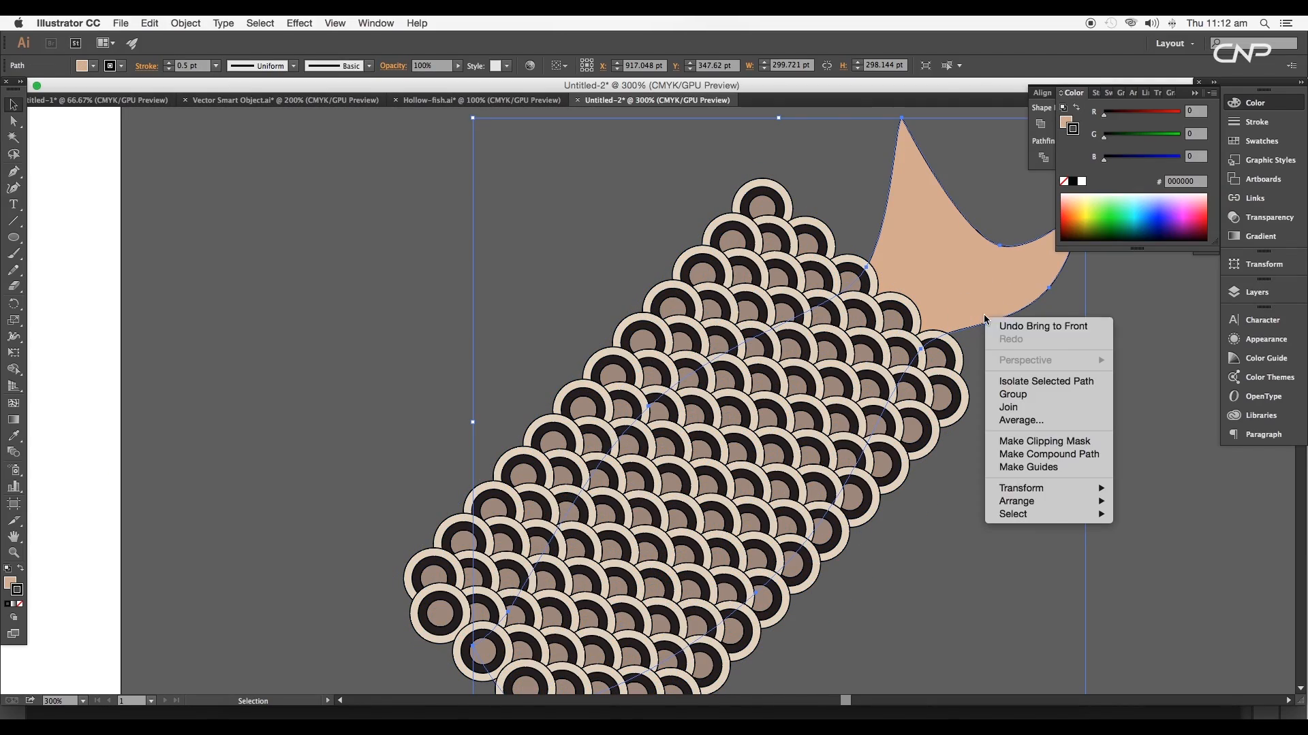
pyautogui.moveTo(1055, 502)
pyautogui.click(1158, 502)
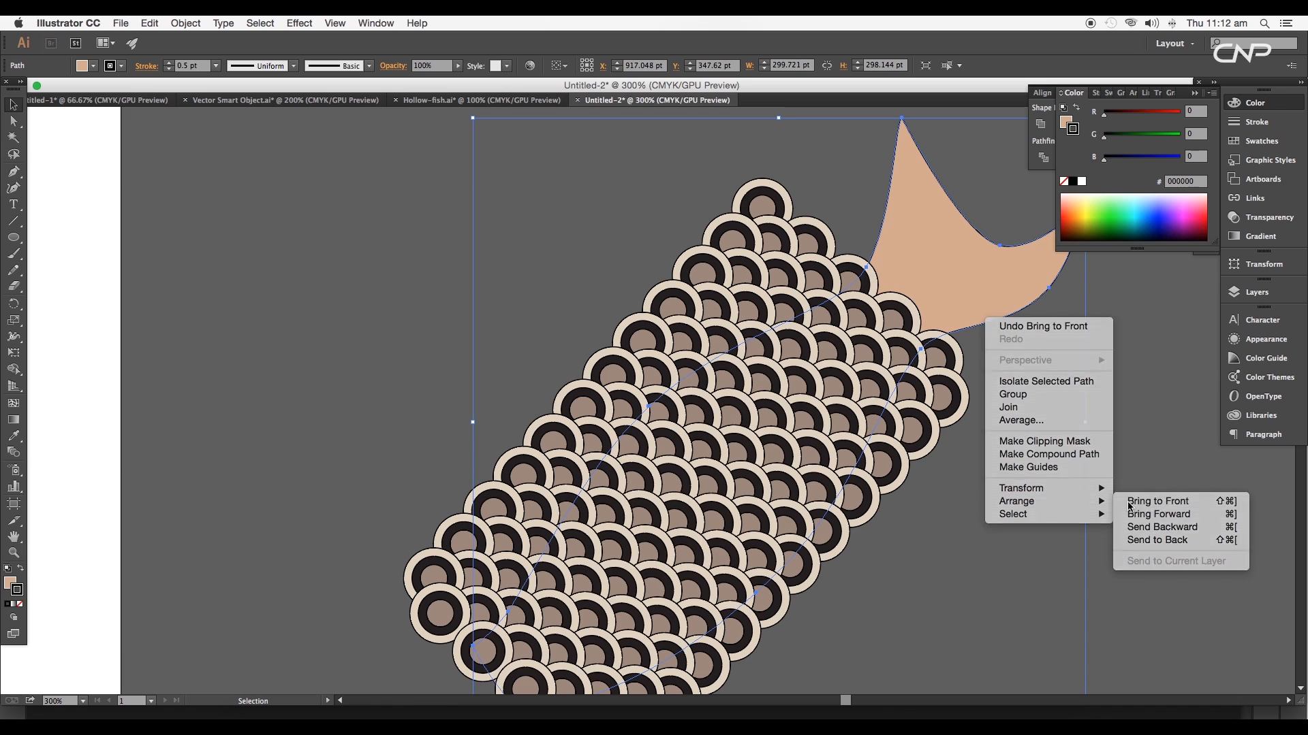
# Select the copied fish body together with the scale pattern and make a clipping mask from them
pyautogui.click(1034, 490)
pyautogui.moveTo(897, 401); pyautogui.dragTo(864, 378)
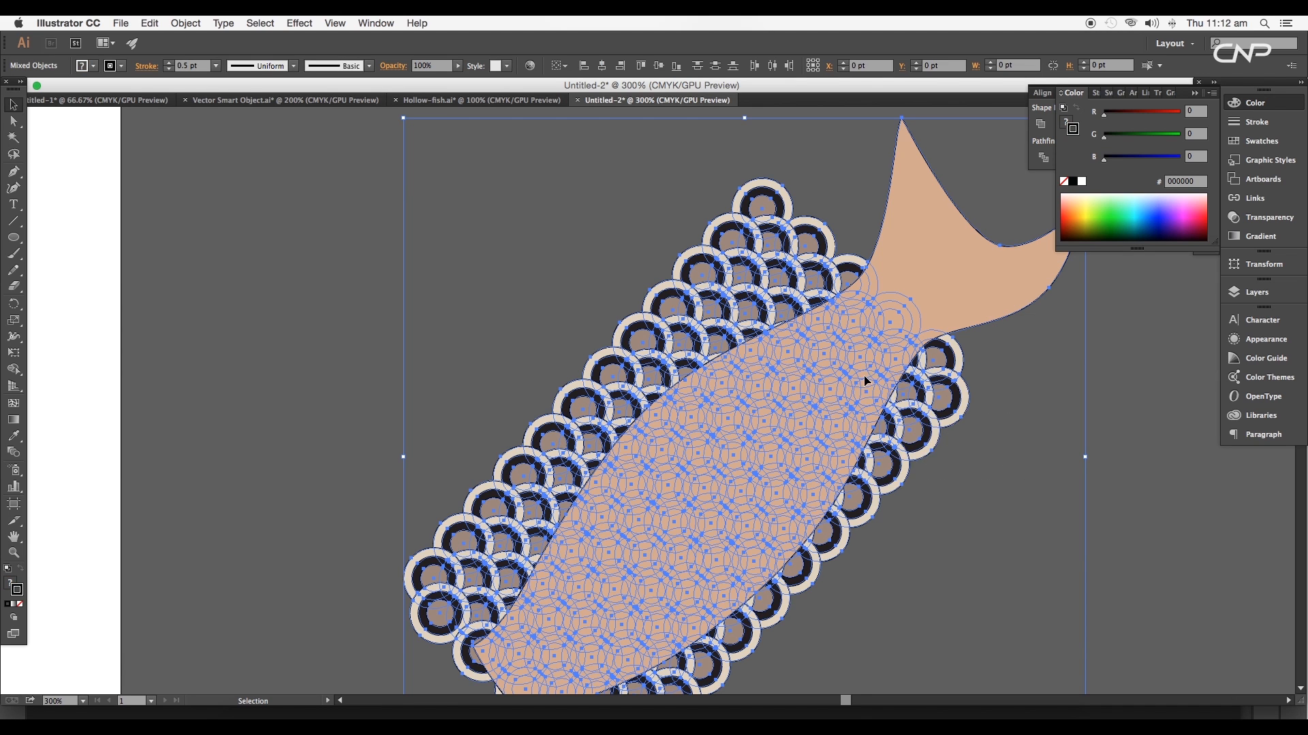
pyautogui.rightClick(864, 378)
pyautogui.moveTo(912, 487)
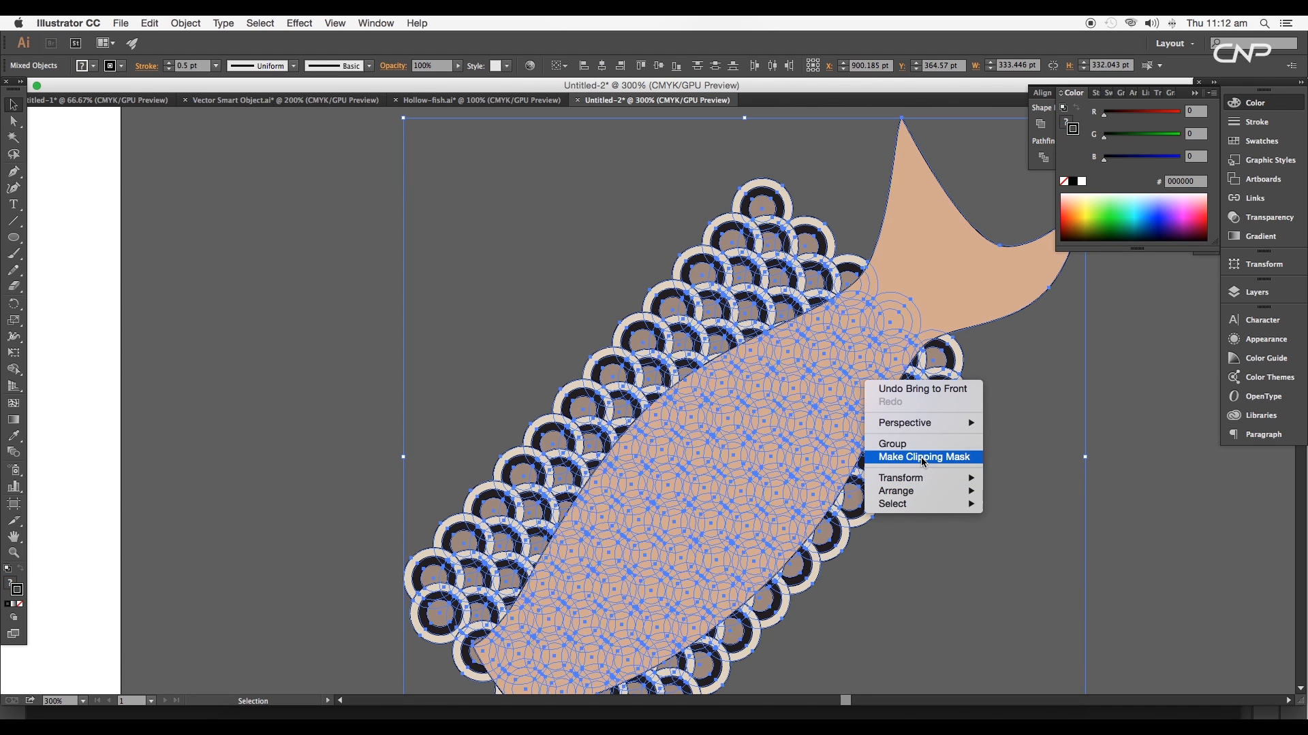
pyautogui.click(923, 457)
pyautogui.click(1013, 462)
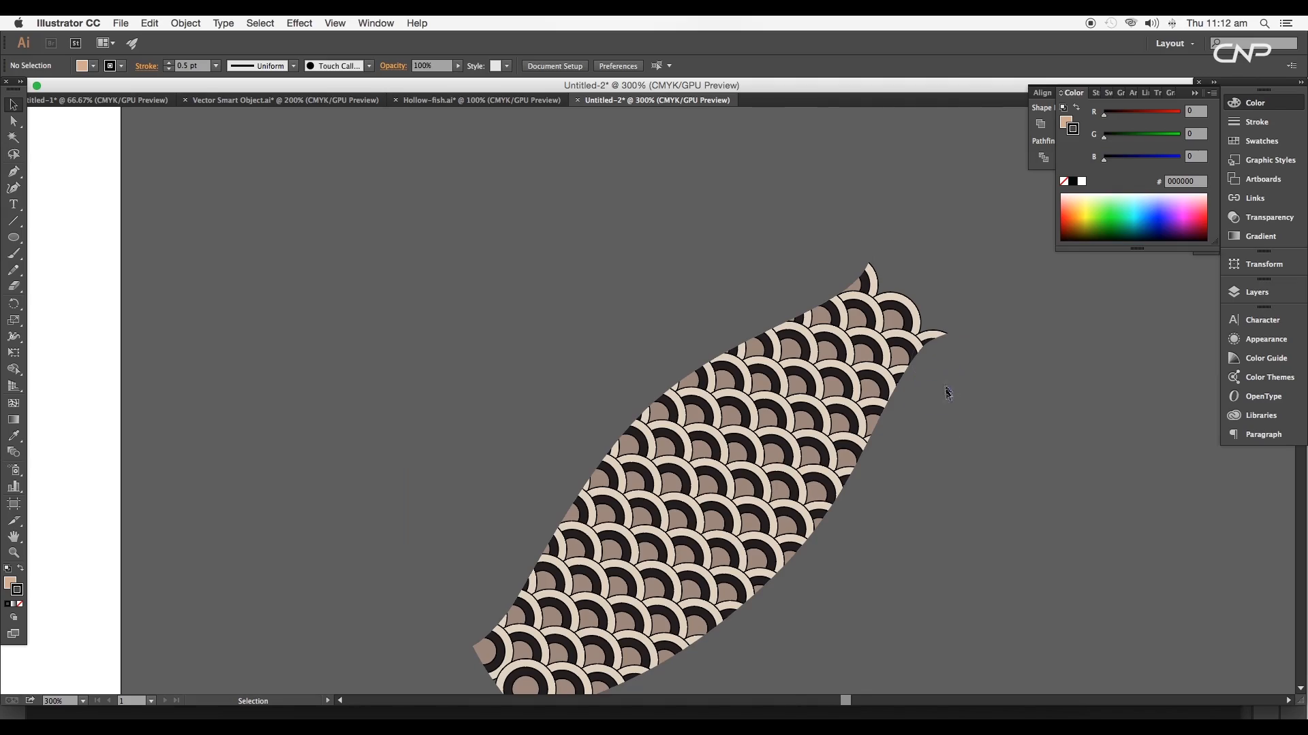
# Isolate the clip group, resize the scale pattern inside it to about 322 × 357 pt and reposition it within the body
pyautogui.doubleClick(911, 333)
pyautogui.moveTo(872, 378); pyautogui.dragTo(863, 378)
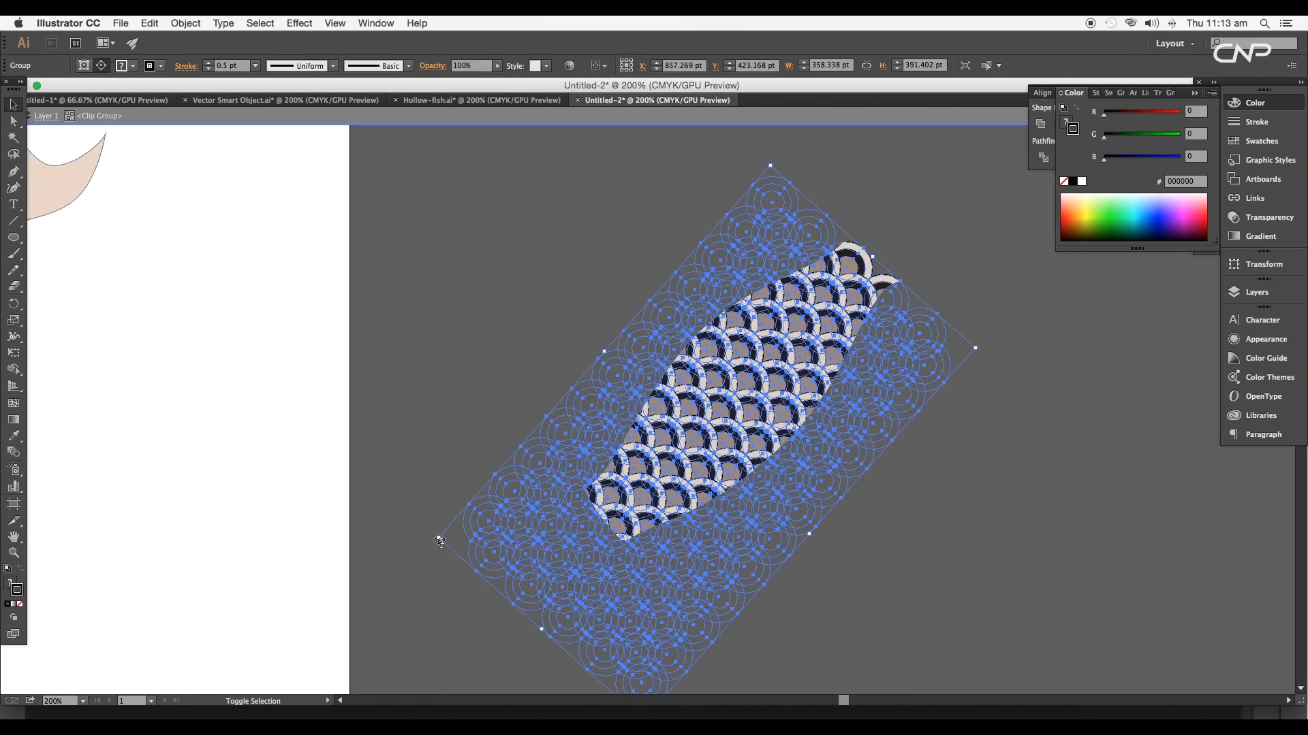
pyautogui.moveTo(440, 542); pyautogui.dragTo(474, 529)
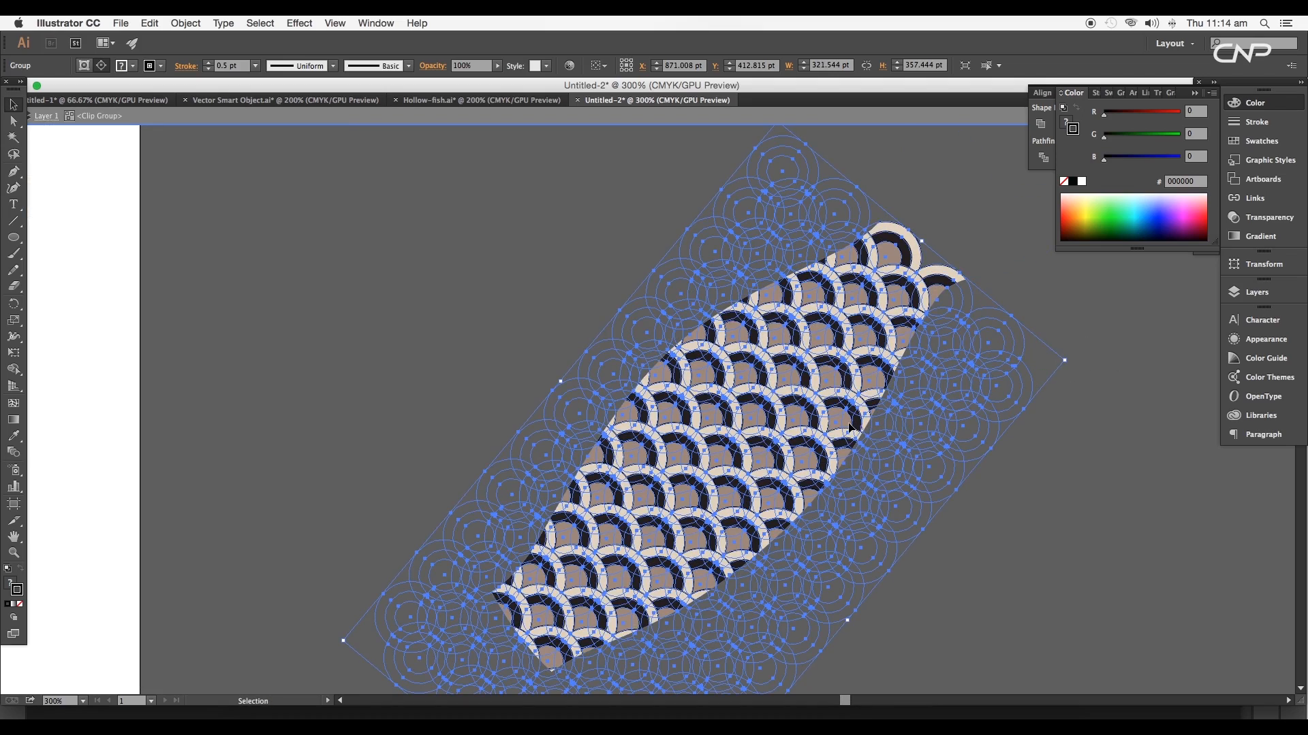
pyautogui.moveTo(851, 426); pyautogui.dragTo(854, 428)
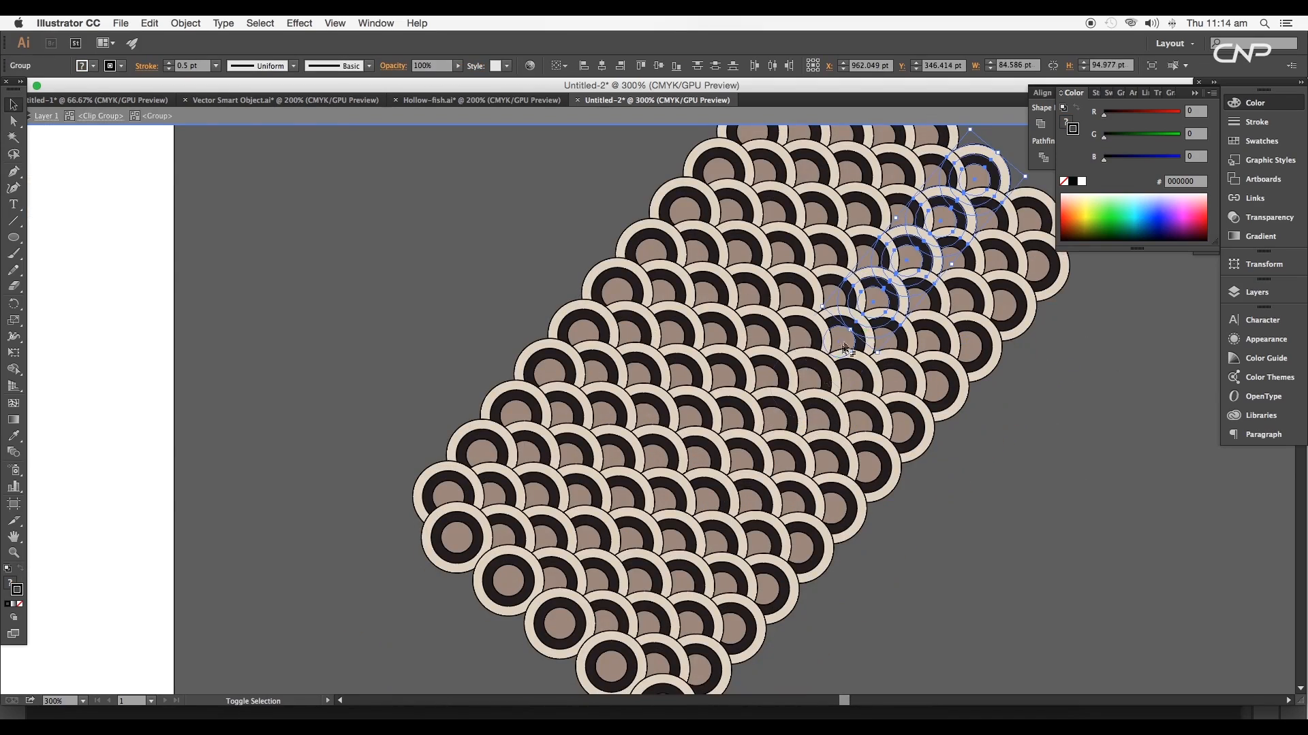
# Select the columns of scales along the belly inside the clip group and fill all their circles with eadec7
pyautogui.keyDown('shift'); pyautogui.click(852, 389); pyautogui.keyUp('shift')
pyautogui.press('i')
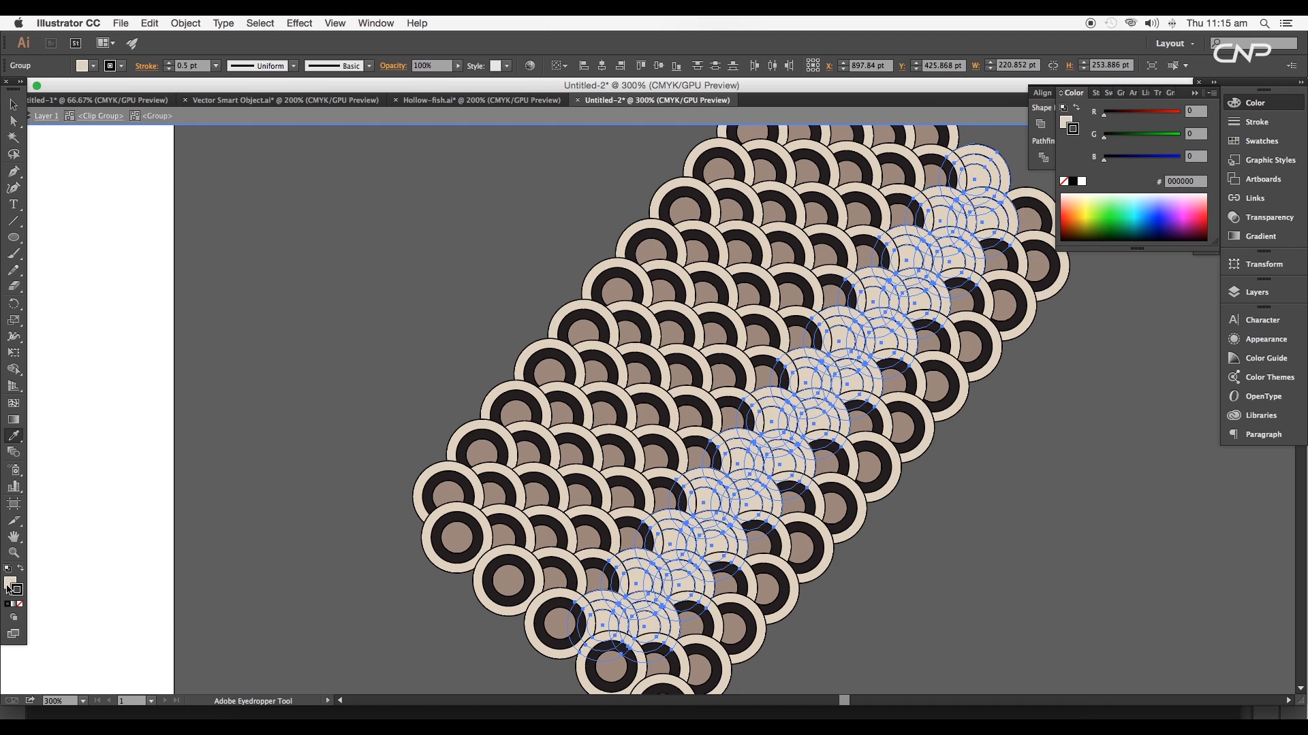
pyautogui.doubleClick(8, 586)
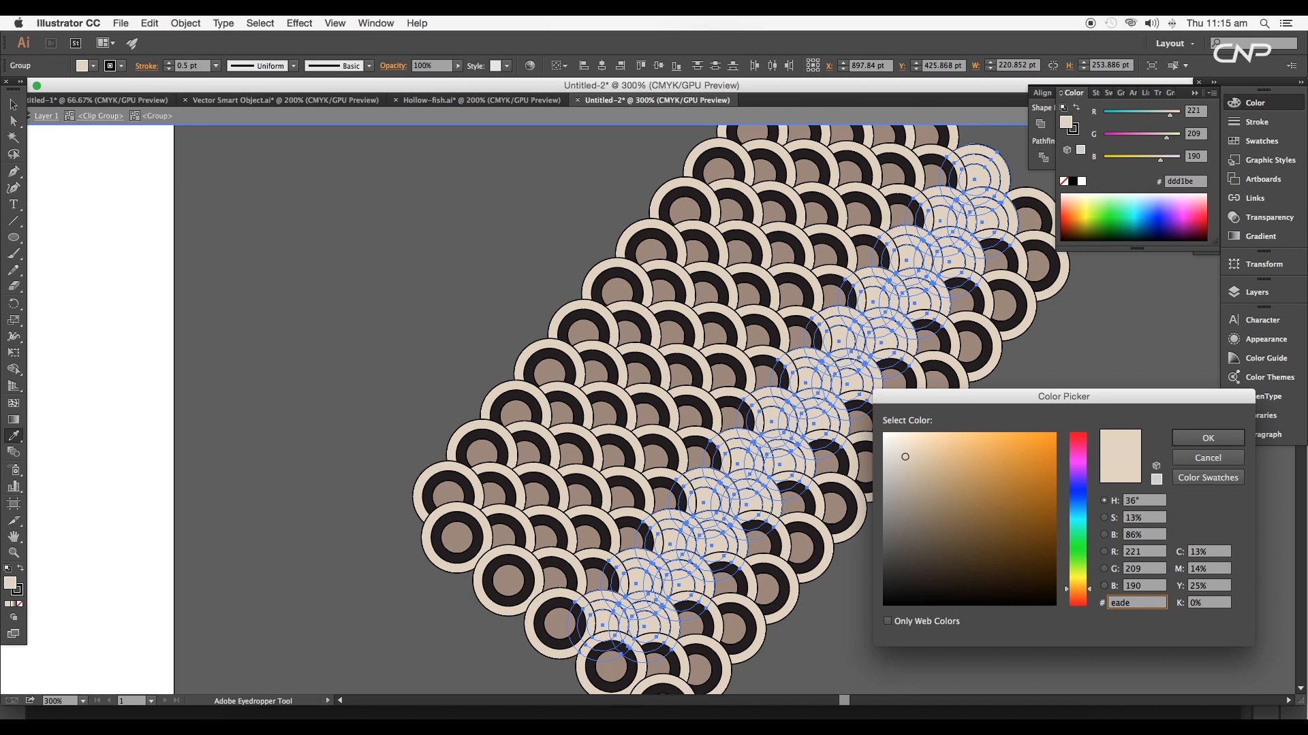
pyautogui.write('eadec7')
pyautogui.press('Return')
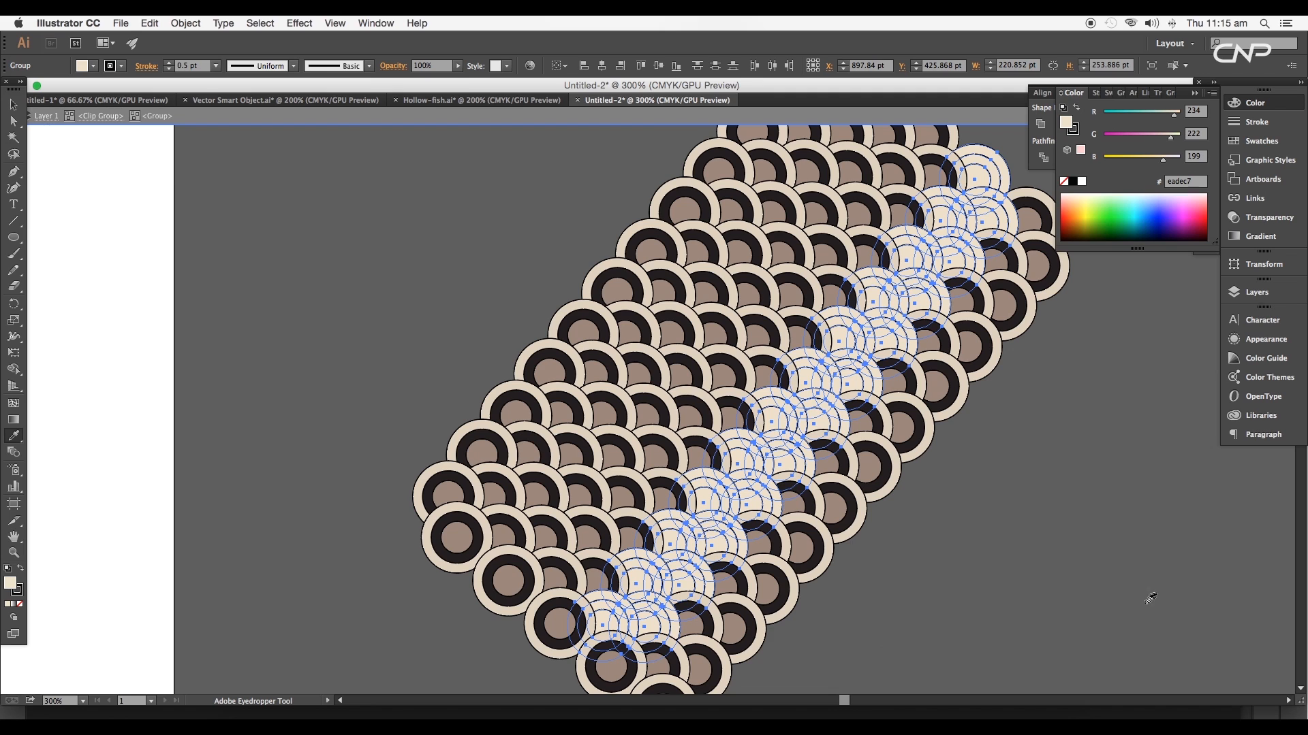
# Remove the stroke from the selected belly scales and leave the clip group's isolation
pyautogui.press('x')
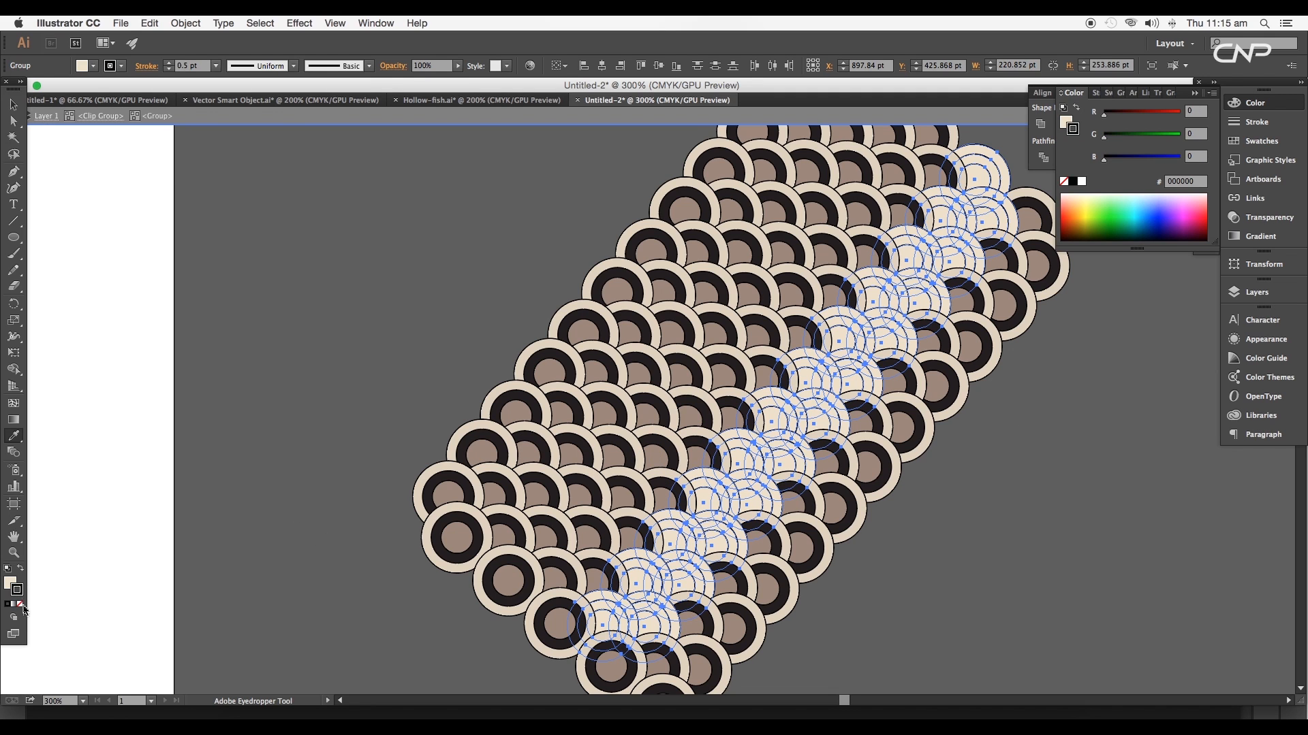
pyautogui.click(23, 608)
pyautogui.click(14, 106)
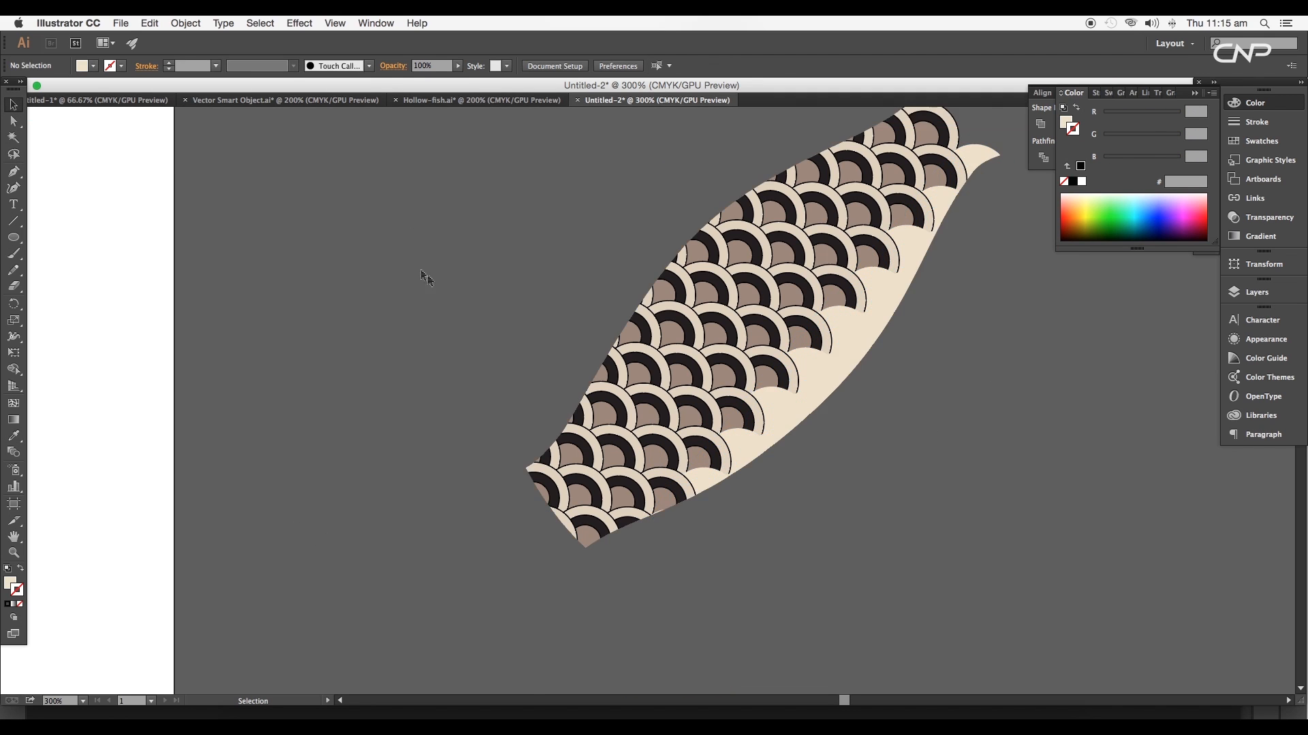
# Place the masked scale pattern over the original fish body on the artboard
pyautogui.press('super+minus')
pyautogui.press('super+plus')
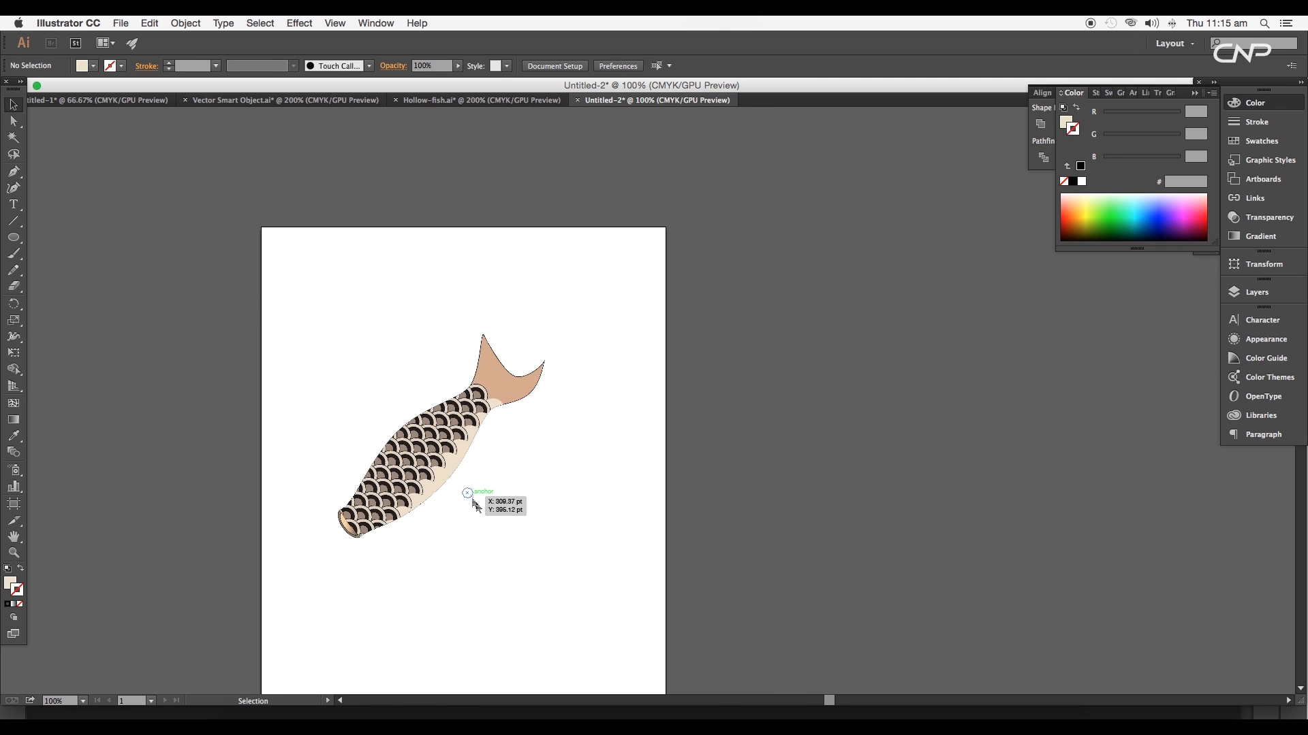
pyautogui.moveTo(485, 516); pyautogui.dragTo(601, 503)
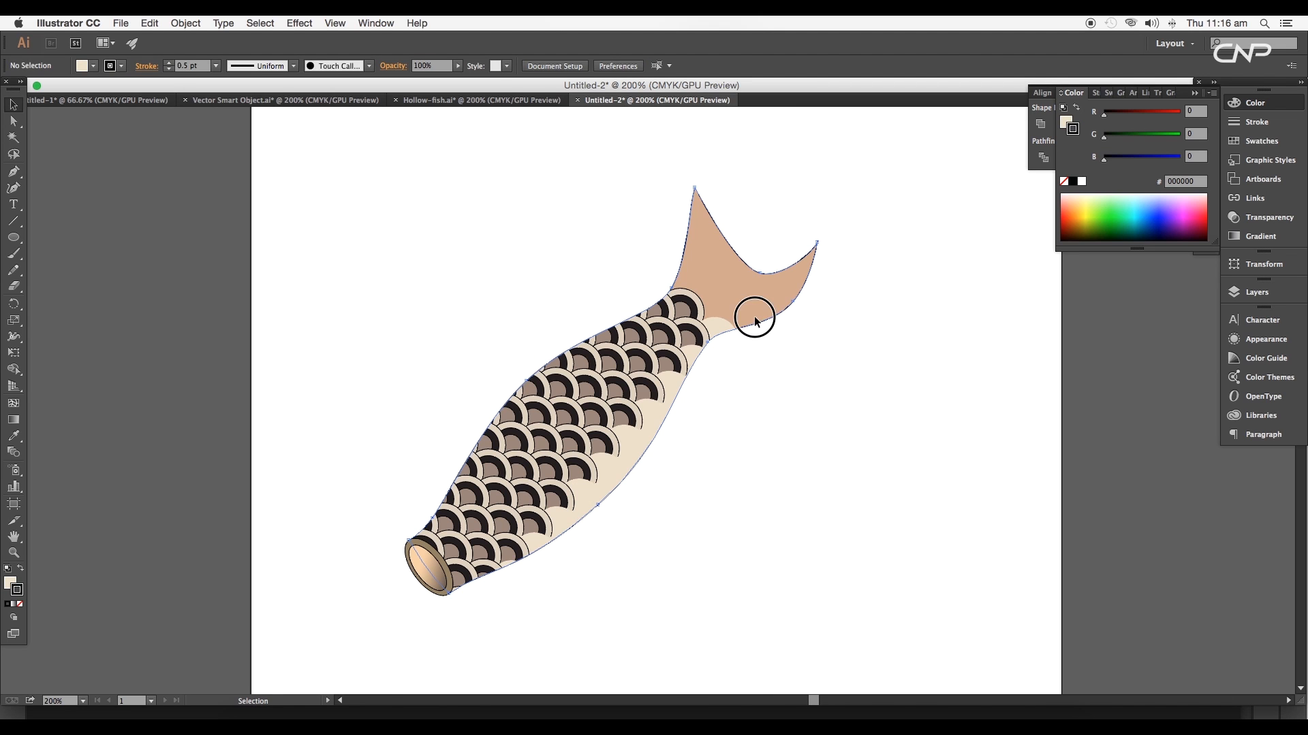
# Select the fish body shape by its tail and bring it to the front of the scales and mouth
pyautogui.click(754, 317)
pyautogui.press('a')
pyautogui.press('v')
pyautogui.rightClick(781, 315)
pyautogui.moveTo(851, 499)
pyautogui.click(922, 501)
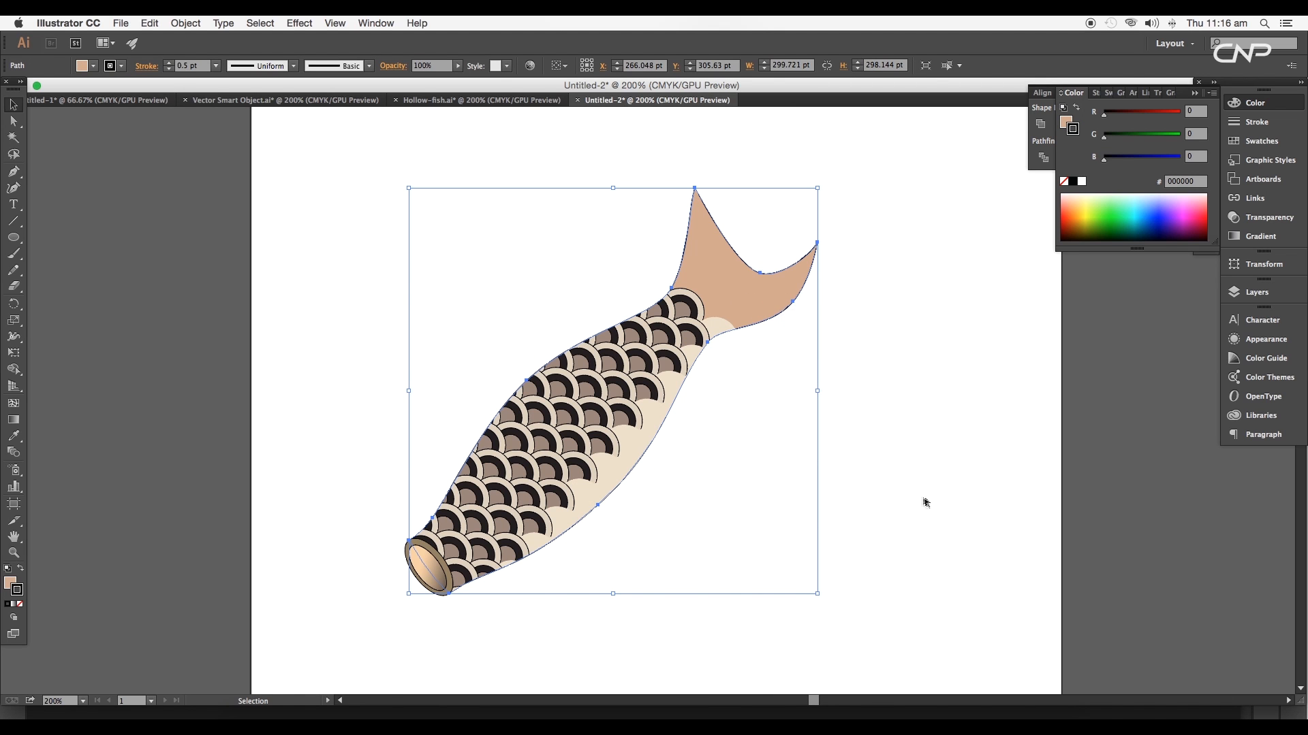
# Remove the fish body's stroke and fill it with a white-to-black linear gradient
pyautogui.click(20, 606)
pyautogui.press('x')
pyautogui.click(14, 607)
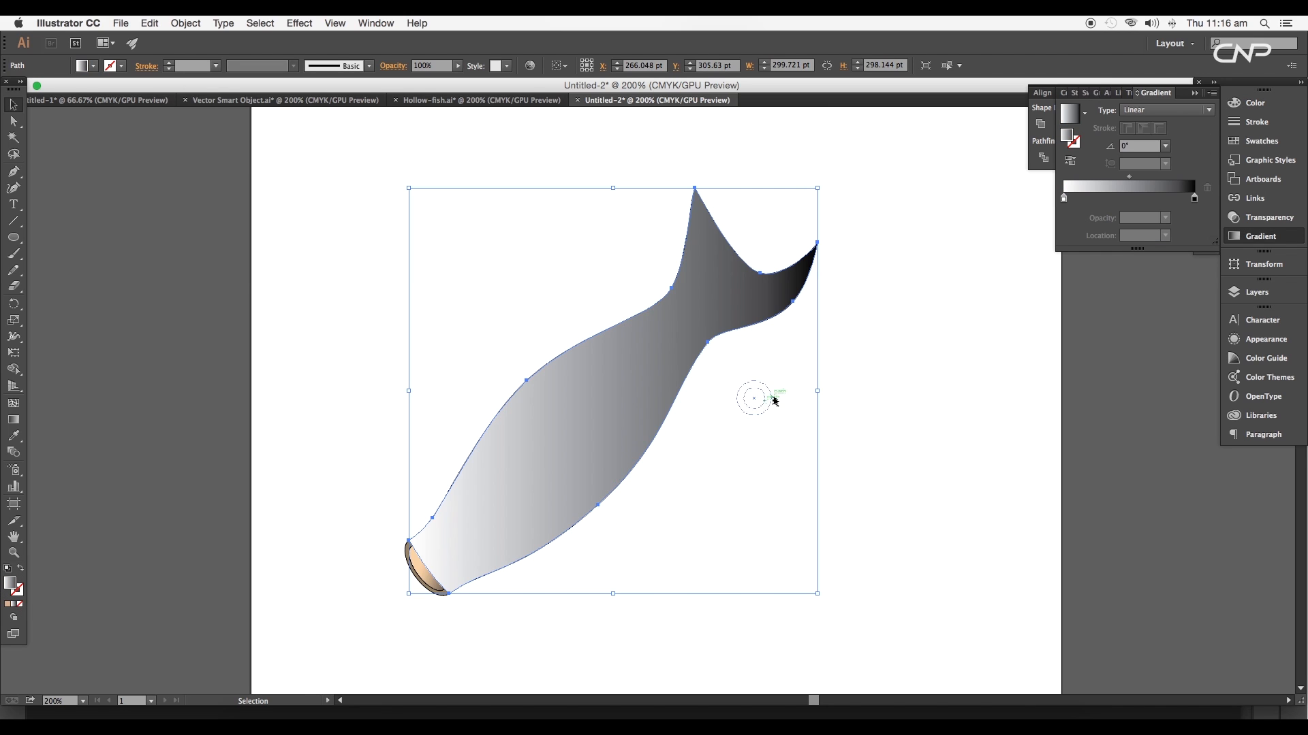
# Set the angle of the fish body's linear gradient to -46°
pyautogui.click(1141, 147)
pyautogui.write('-30')
pyautogui.press('Return')
pyautogui.press('Down')
pyautogui.press('Down')
pyautogui.press('Down')
pyautogui.press('Down')
pyautogui.press('Down')
pyautogui.press('Down')
pyautogui.press('Down')
pyautogui.press('Down')
pyautogui.press('Down')
pyautogui.press('Down')
pyautogui.press('Down')
pyautogui.press('Down')
pyautogui.press('Down')
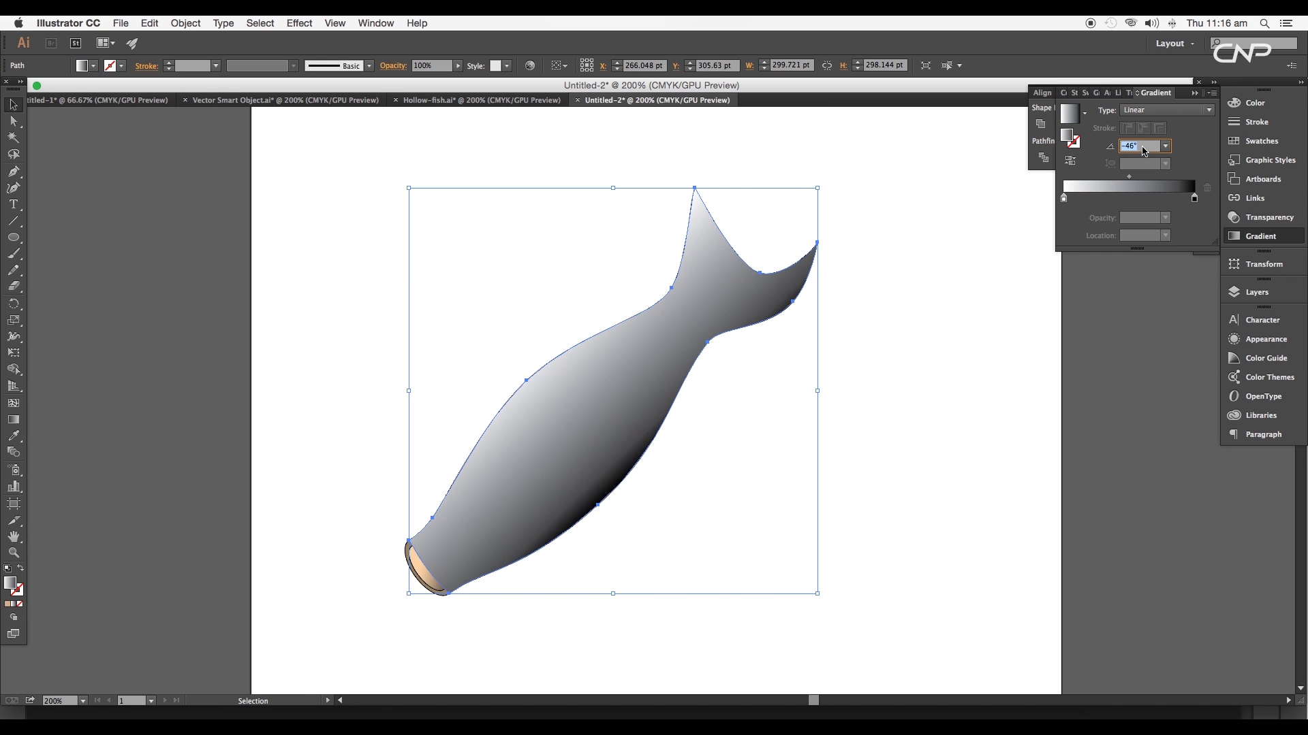
# Change the black end stop of the fish body's gradient to a light peach colour using its hex value
pyautogui.doubleClick(1194, 197)
pyautogui.click(1190, 212)
pyautogui.click(1219, 234)
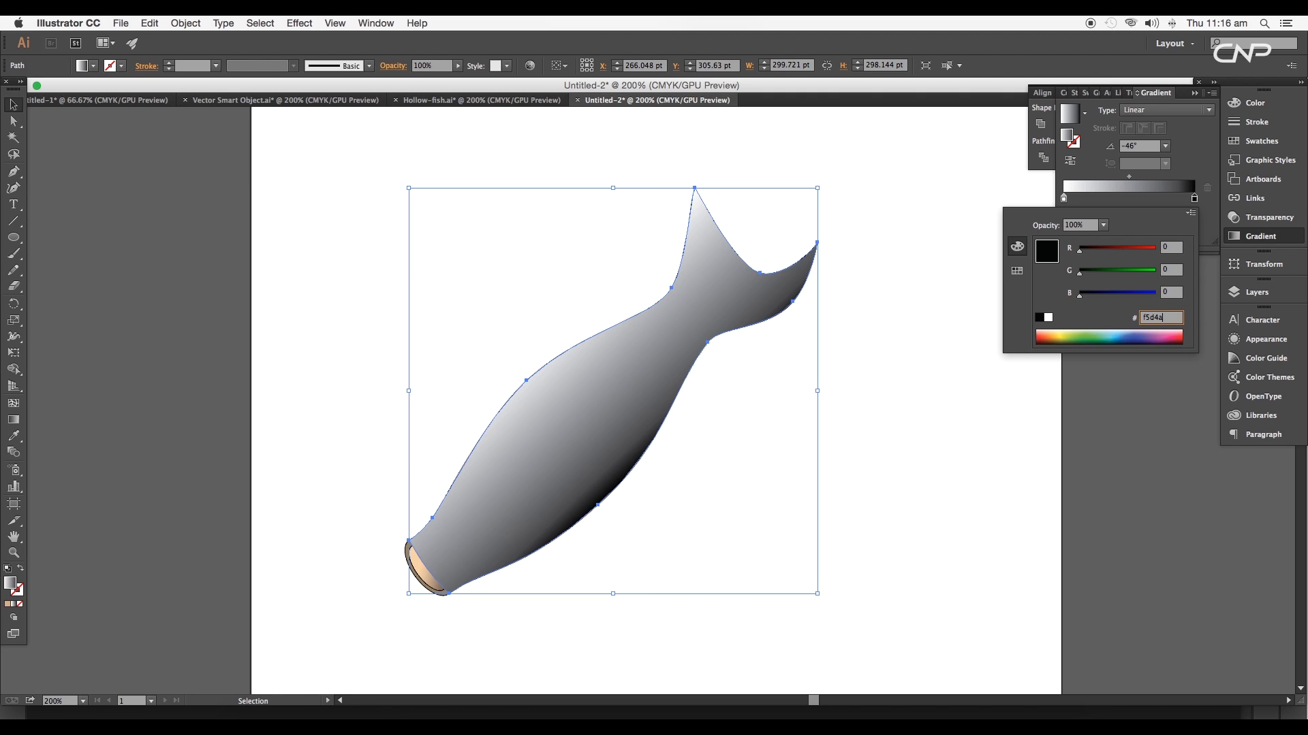
pyautogui.press('Return')
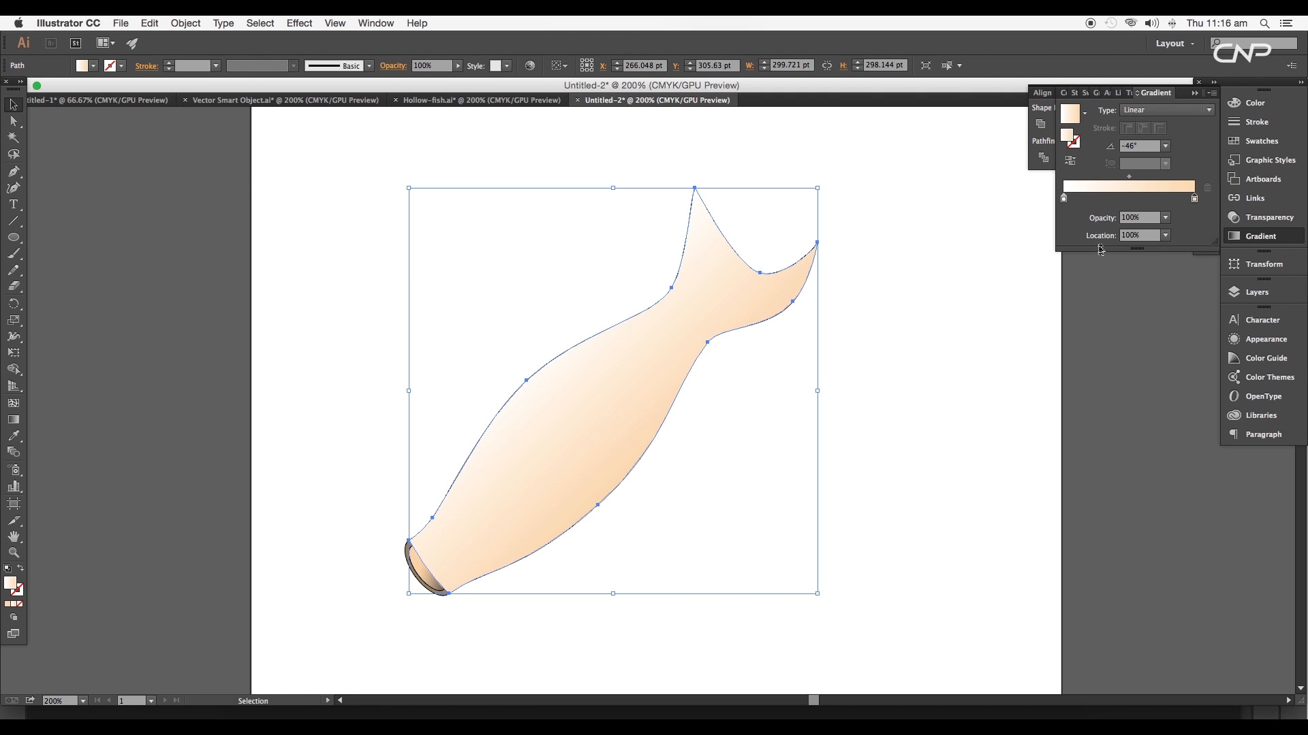
# Change the white start stop of the fish body's gradient to light peach, hex ffead4, in RGB mode
pyautogui.doubleClick(1065, 197)
pyautogui.click(1190, 212)
pyautogui.click(1219, 233)
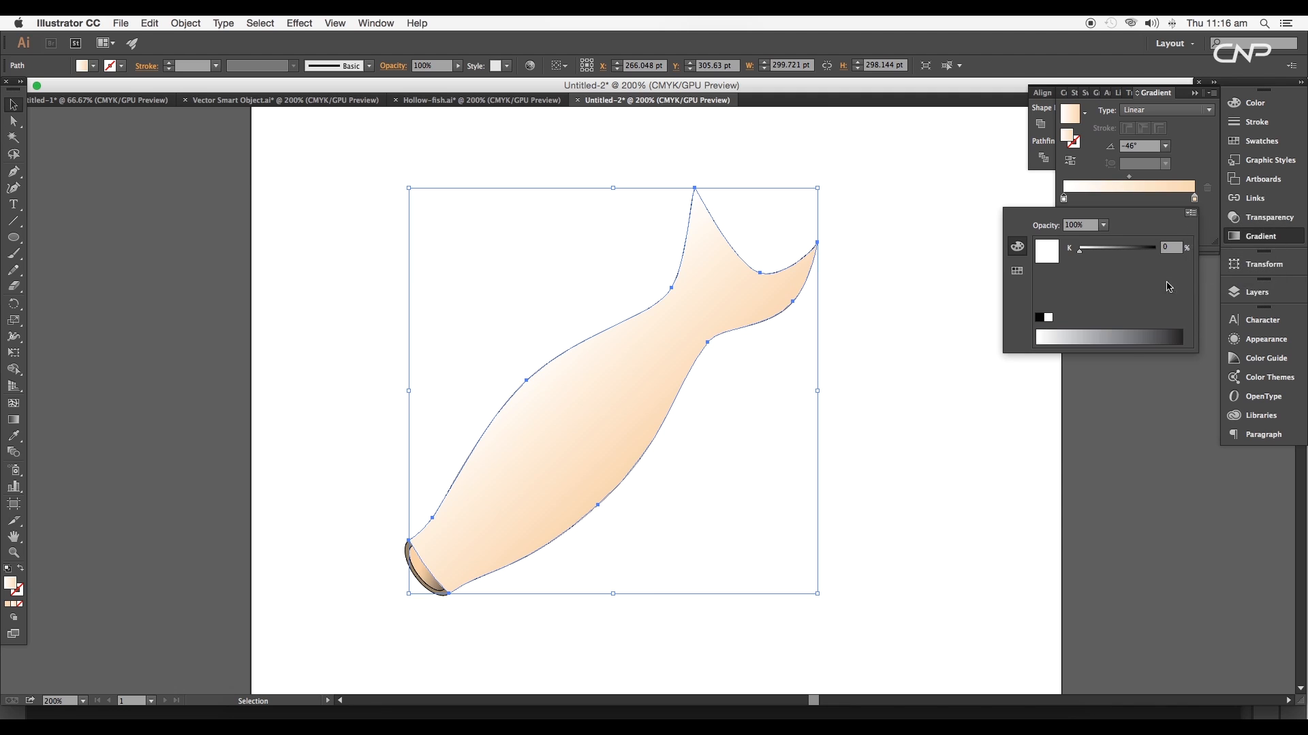
pyautogui.click(1137, 318)
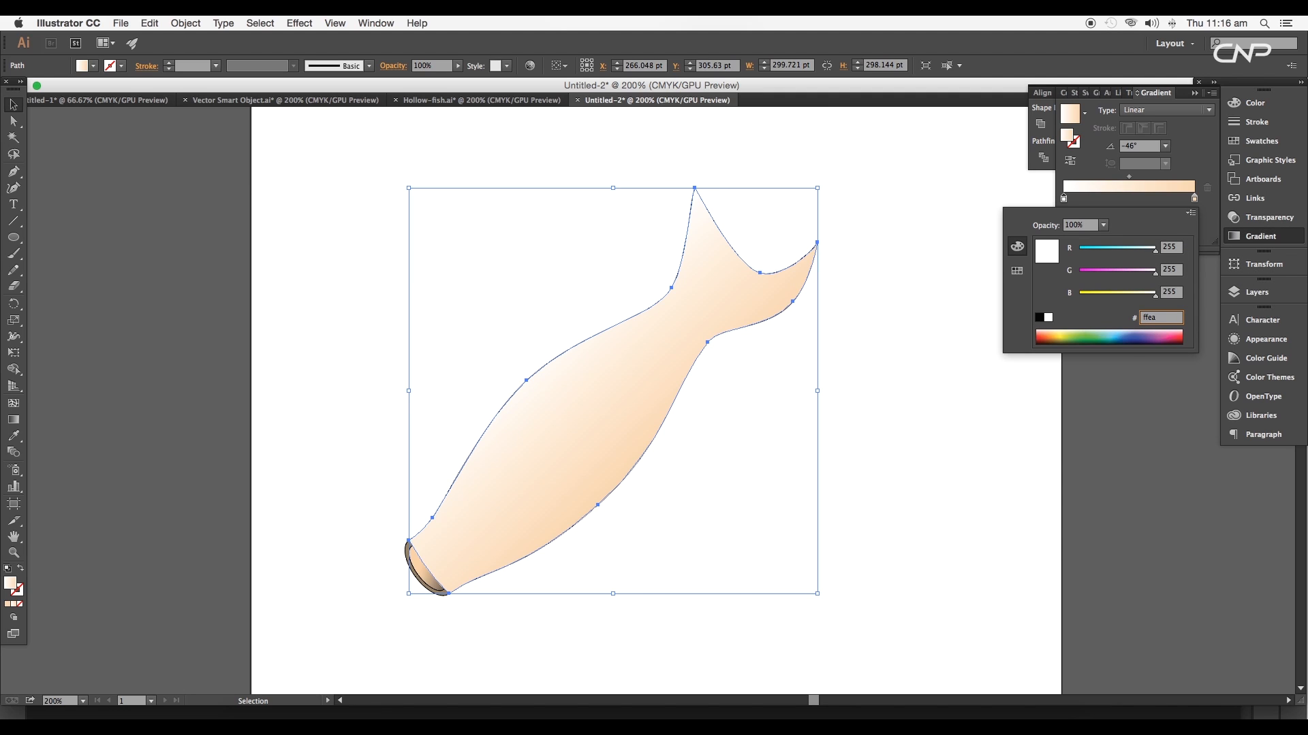
pyautogui.write('ffead4')
pyautogui.press('Return')
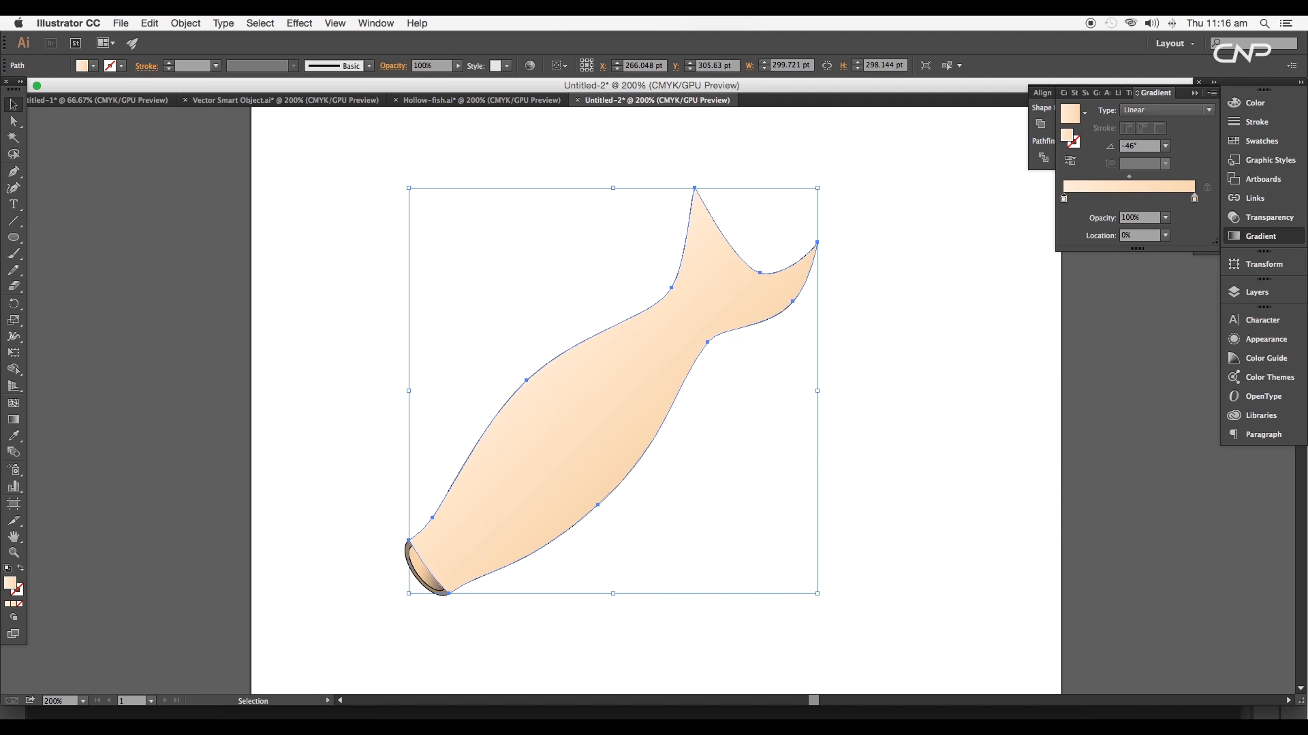
# Set the body gradient's start stop to 0% opacity and move it to 54.86%, with the end stop at 92.88%
pyautogui.click(1165, 217)
pyautogui.click(1172, 237)
pyautogui.press('super+minus')
pyautogui.press('super+minus')
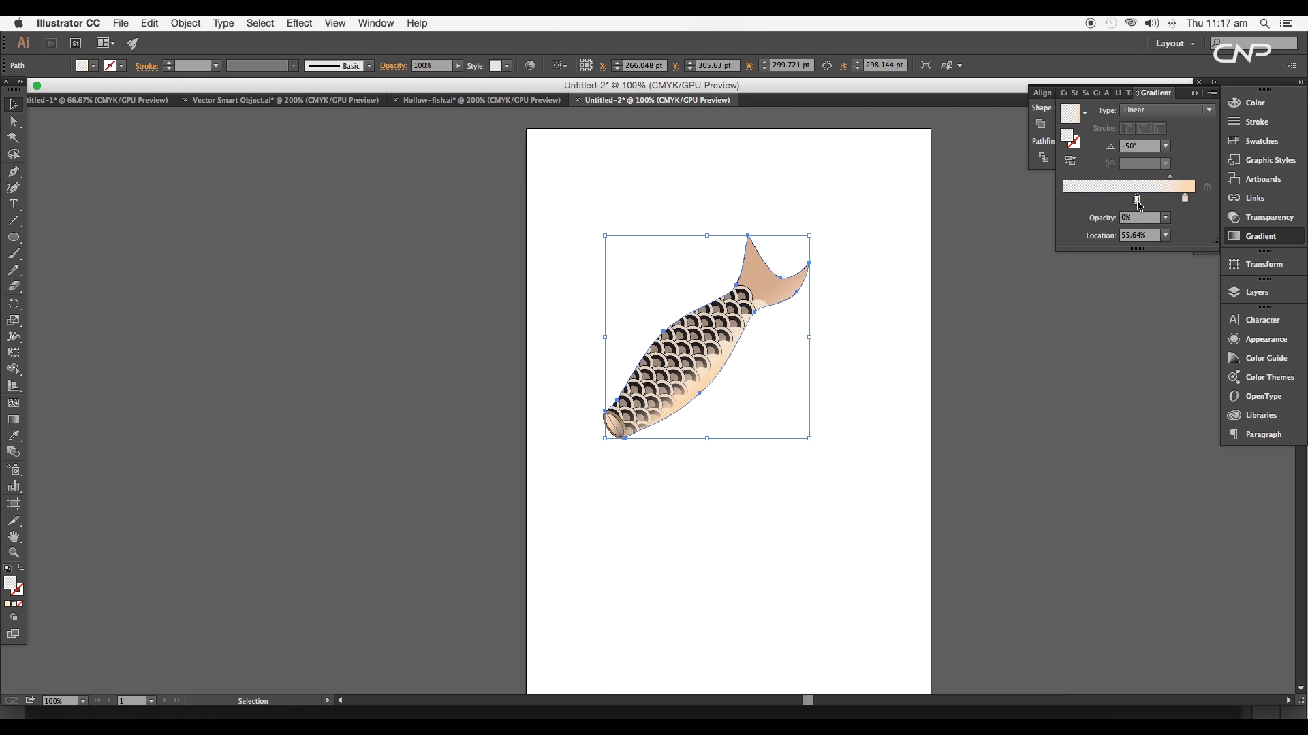
pyautogui.moveTo(1194, 198)
pyautogui.mouseDown()
pyautogui.moveTo(1131, 199)
pyautogui.moveTo(1184, 198)
pyautogui.mouseUp()
pyautogui.press('super+plus')
pyautogui.moveTo(1167, 177); pyautogui.dragTo(1135, 199)
pyautogui.click(180, 202)
pyautogui.scroll(-1, 729, 487)
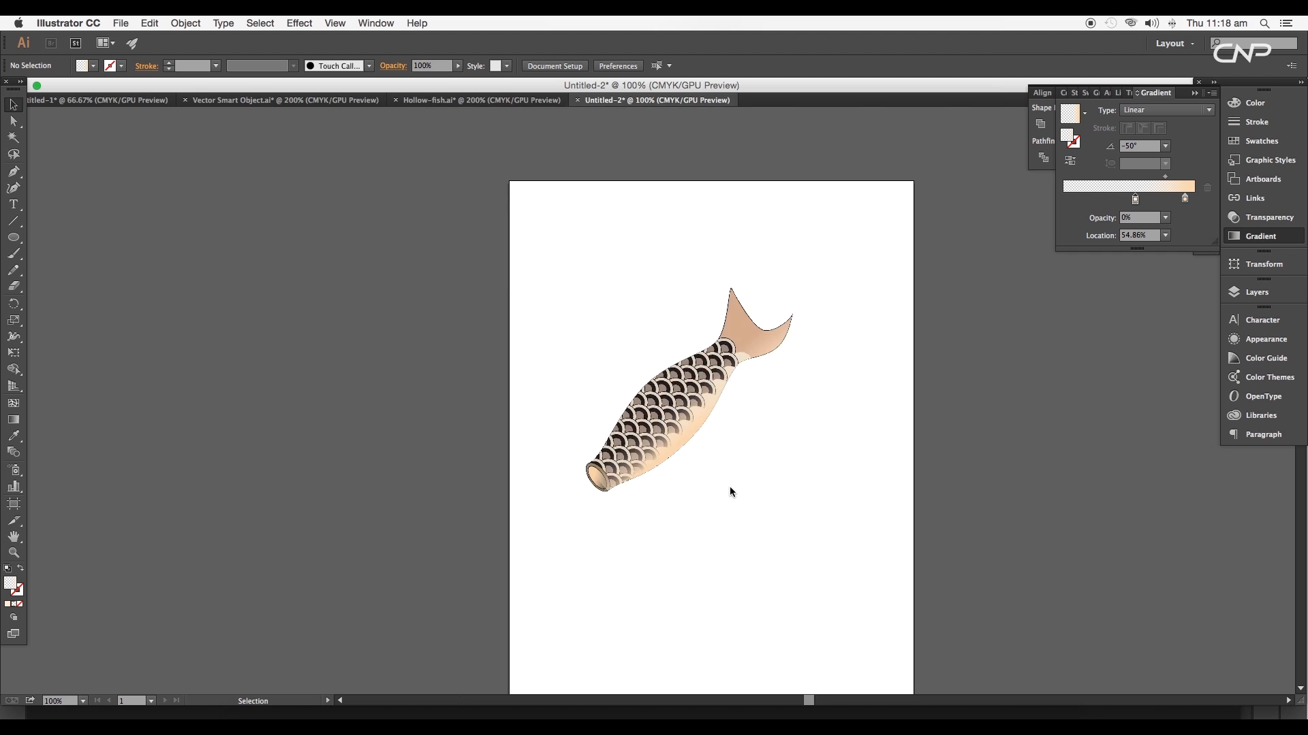
# Duplicate the tan fish body shape by its tail and place the copy beside the fish
pyautogui.scroll(3, 730, 487)
pyautogui.moveTo(694, 368); pyautogui.dragTo(620, 482)
pyautogui.scroll(-1, 614, 486)
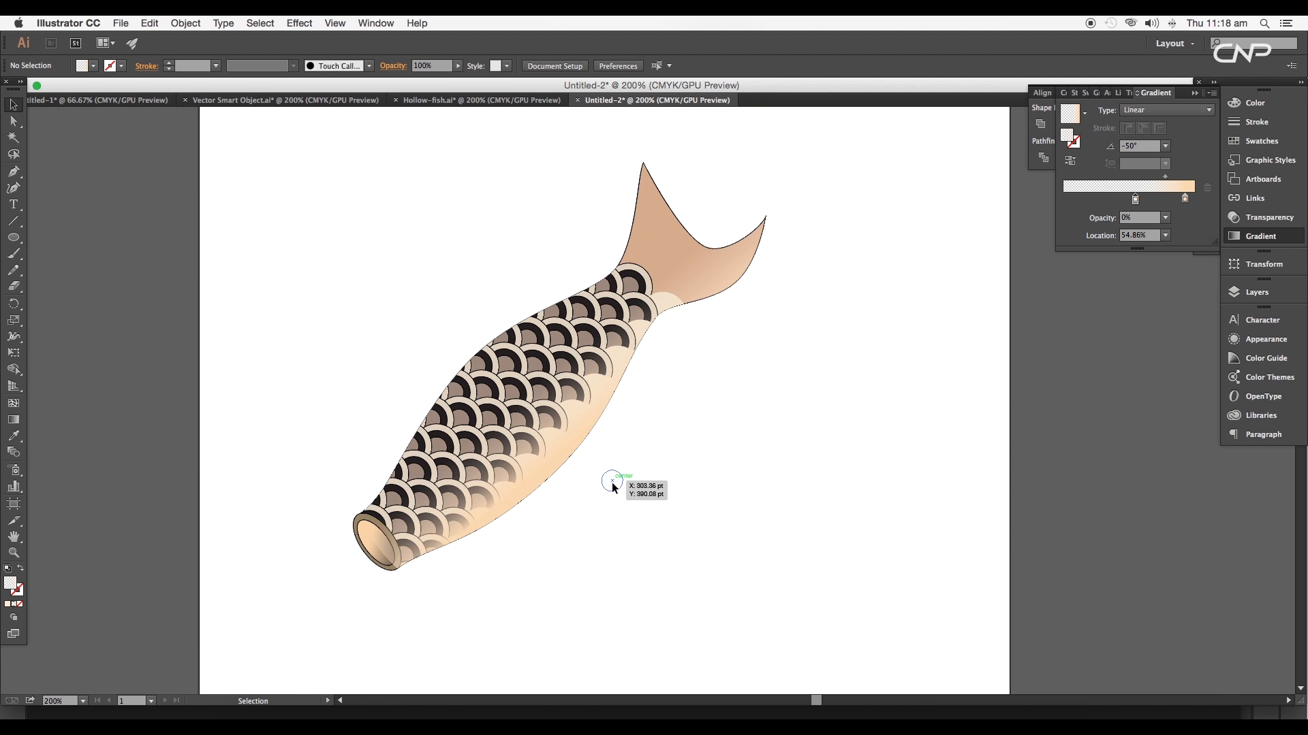
pyautogui.scroll(-1, 613, 486)
pyautogui.click(692, 270)
pyautogui.moveTo(652, 205); pyautogui.dragTo(879, 277)
pyautogui.scroll(-2, 745, 453)
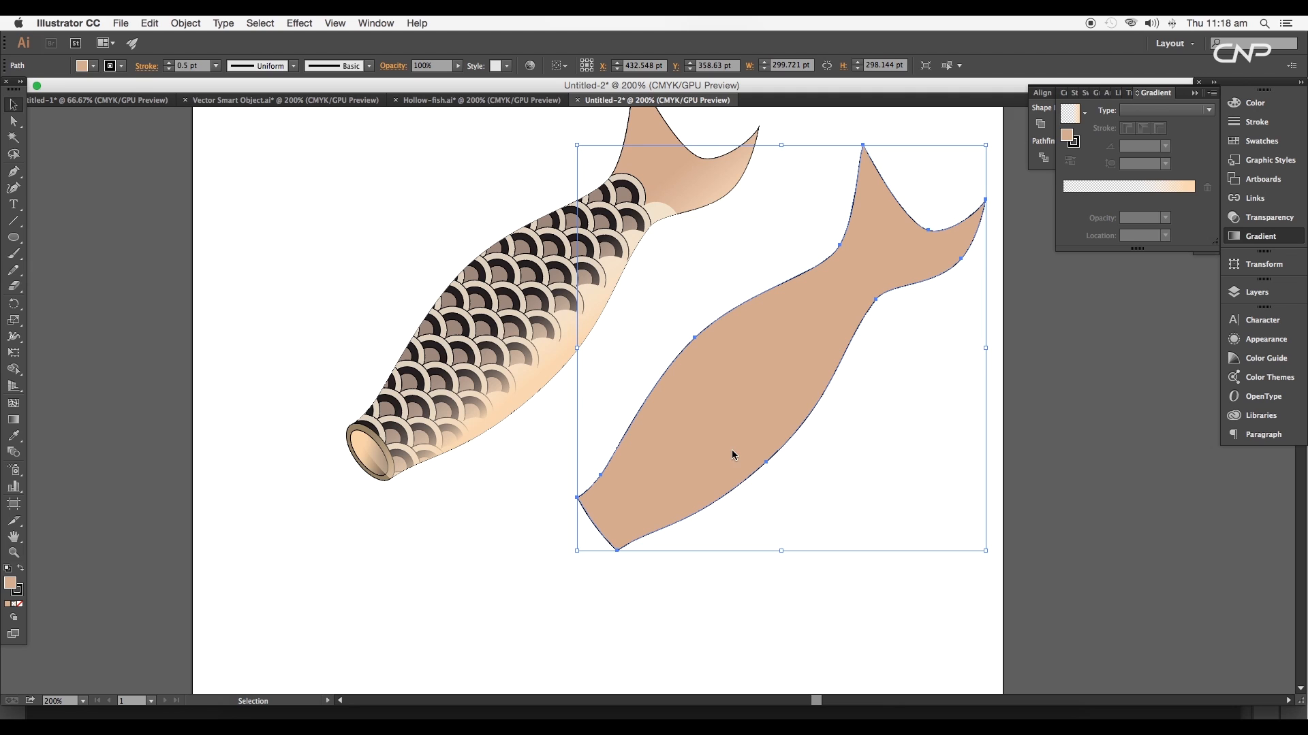
# Draw an unfilled open curve about 93 by 53 pt across the copied body shape to mark off the head
pyautogui.press('super+shift+a')
pyautogui.press('p')
pyautogui.click(625, 417)
pyautogui.moveTo(740, 439); pyautogui.dragTo(767, 462)
pyautogui.click(740, 489)
pyautogui.click(13, 105)
pyautogui.press('/')
pyautogui.moveTo(745, 447); pyautogui.dragTo(723, 466)
# Reshape the head curve by adjusting its end point and middle anchor point across the copied body
pyautogui.click(16, 123)
pyautogui.click(576, 387)
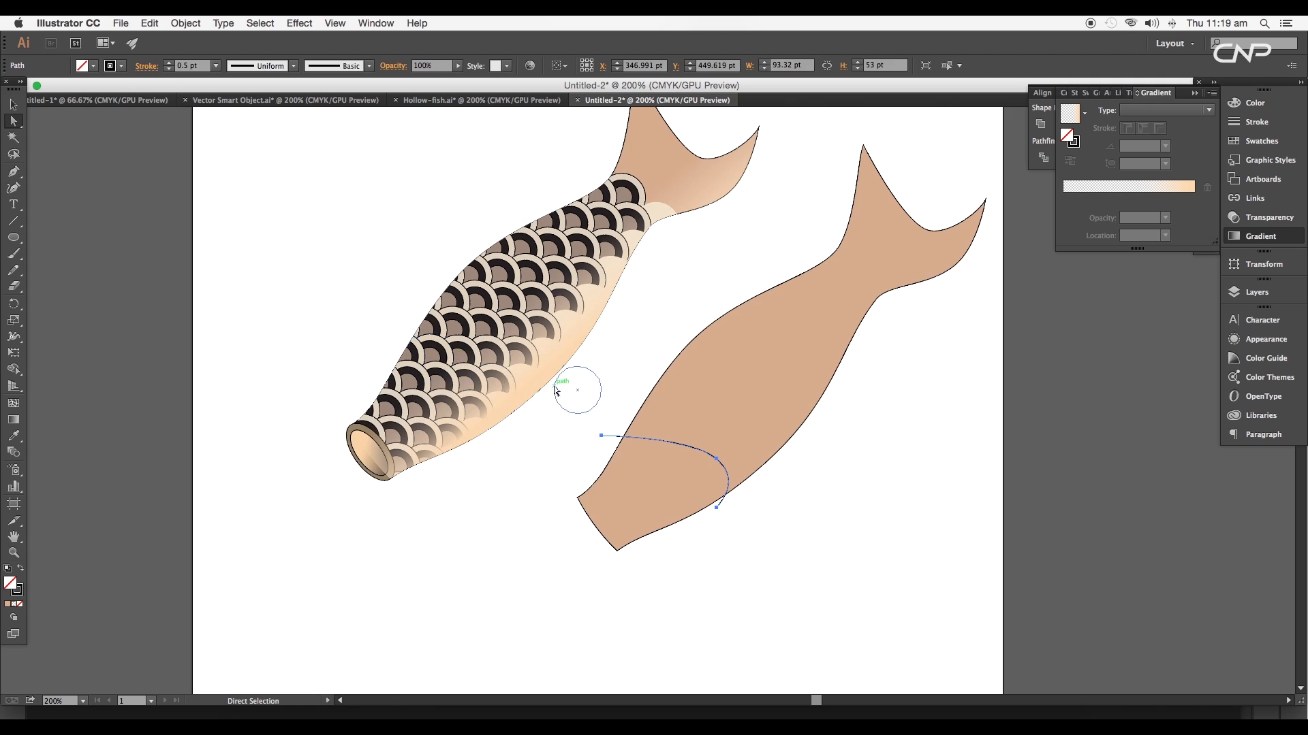
pyautogui.hscroll(-1, 586, 392)
pyautogui.moveTo(751, 512); pyautogui.dragTo(745, 516)
pyautogui.moveTo(751, 463)
pyautogui.mouseDown()
pyautogui.moveTo(734, 457)
pyautogui.moveTo(744, 456)
pyautogui.mouseUp()
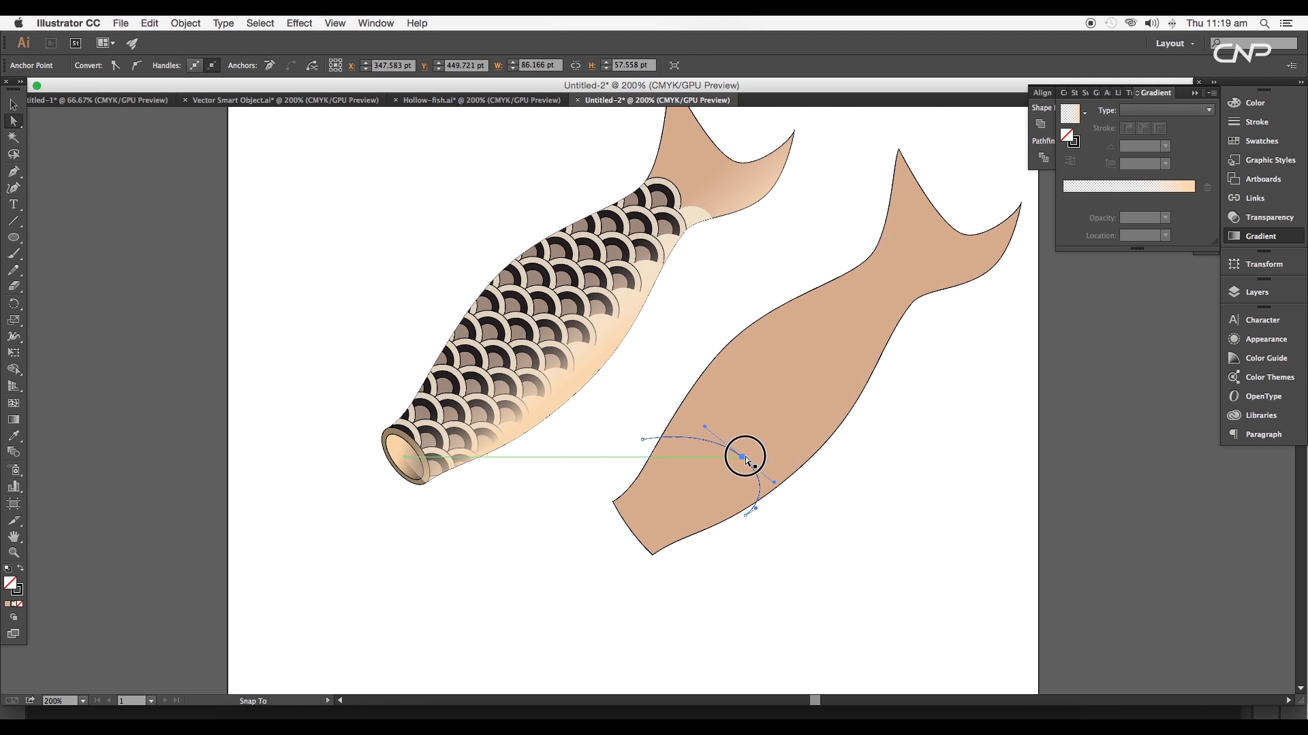
# Split the copied fish along the curve with the Shape Builder and delete everything except the head piece
pyautogui.click(13, 104)
pyautogui.keyDown('shift'); pyautogui.click(713, 428); pyautogui.keyUp('shift')
pyautogui.click(14, 370)
pyautogui.click(699, 383)
pyautogui.click(13, 105)
pyautogui.click(347, 334)
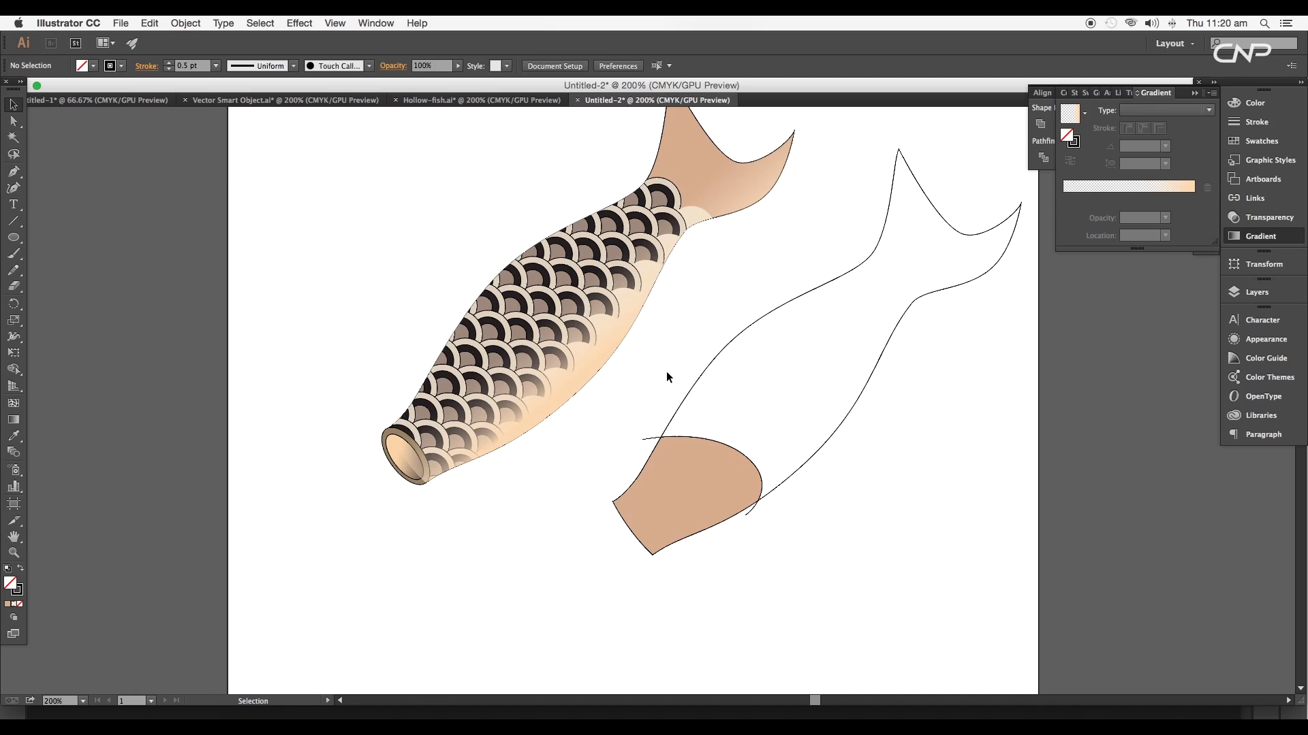
pyautogui.click(708, 387)
pyautogui.press('Delete')
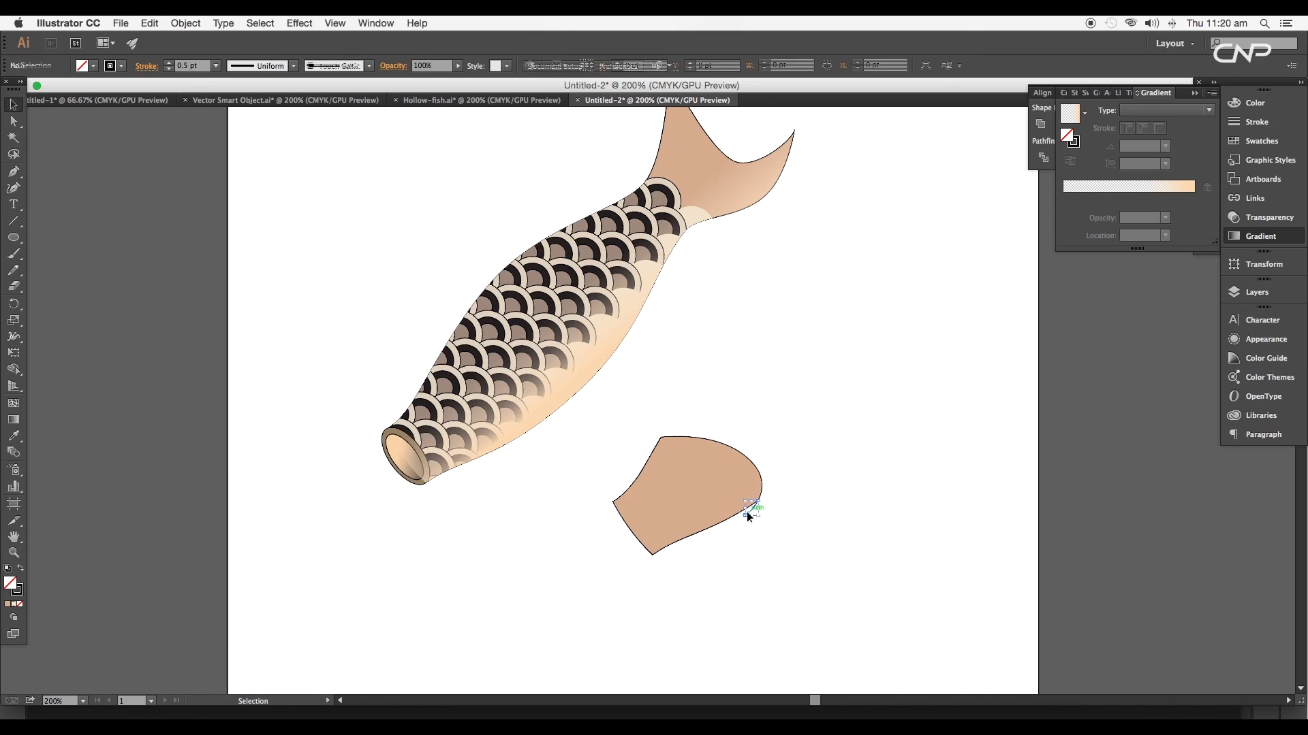
# Bring the head piece to the front and place it over the original fish's head, aligned with the mouth
pyautogui.rightClick(674, 509)
pyautogui.click(851, 647)
pyautogui.moveTo(679, 533); pyautogui.dragTo(467, 446)
pyautogui.scroll(2, 468, 447)
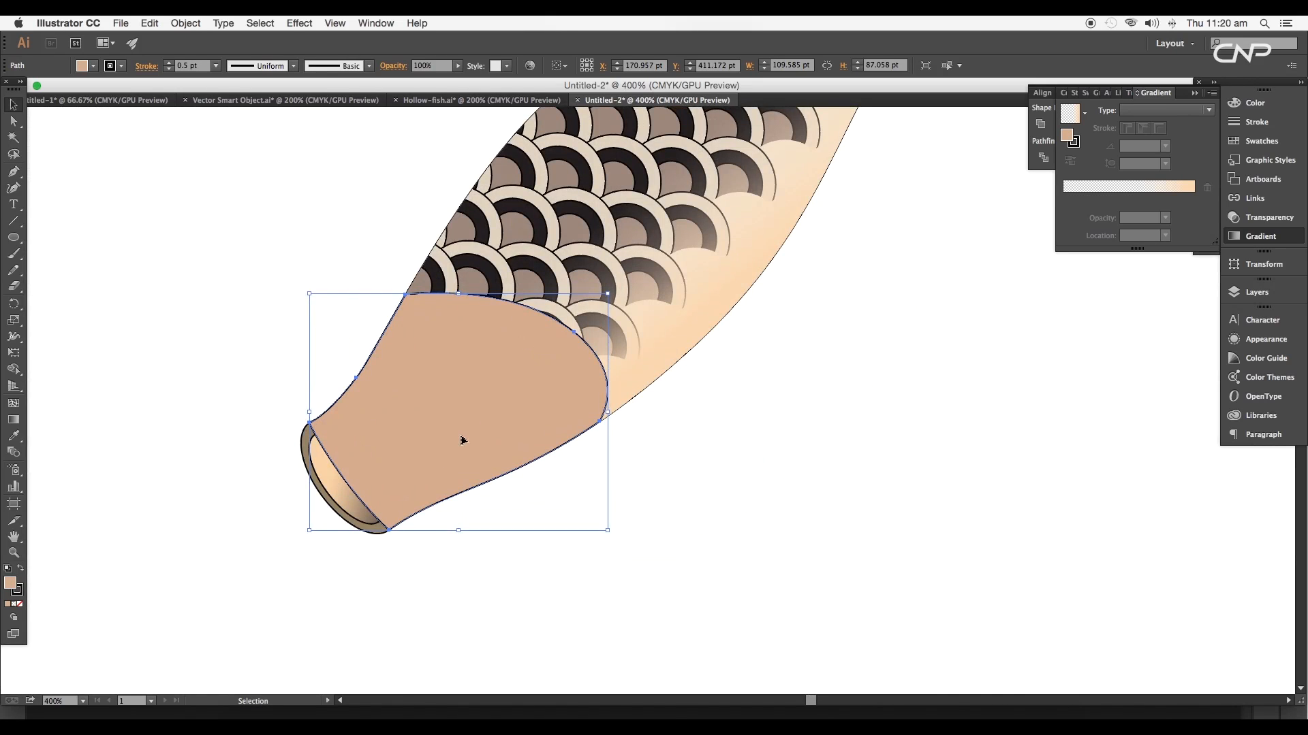
# Give the head piece the gradient fill without a stroke, and recolour its transparent stop peach by hex value at 100% opacity
pyautogui.click(14, 604)
pyautogui.press('/')
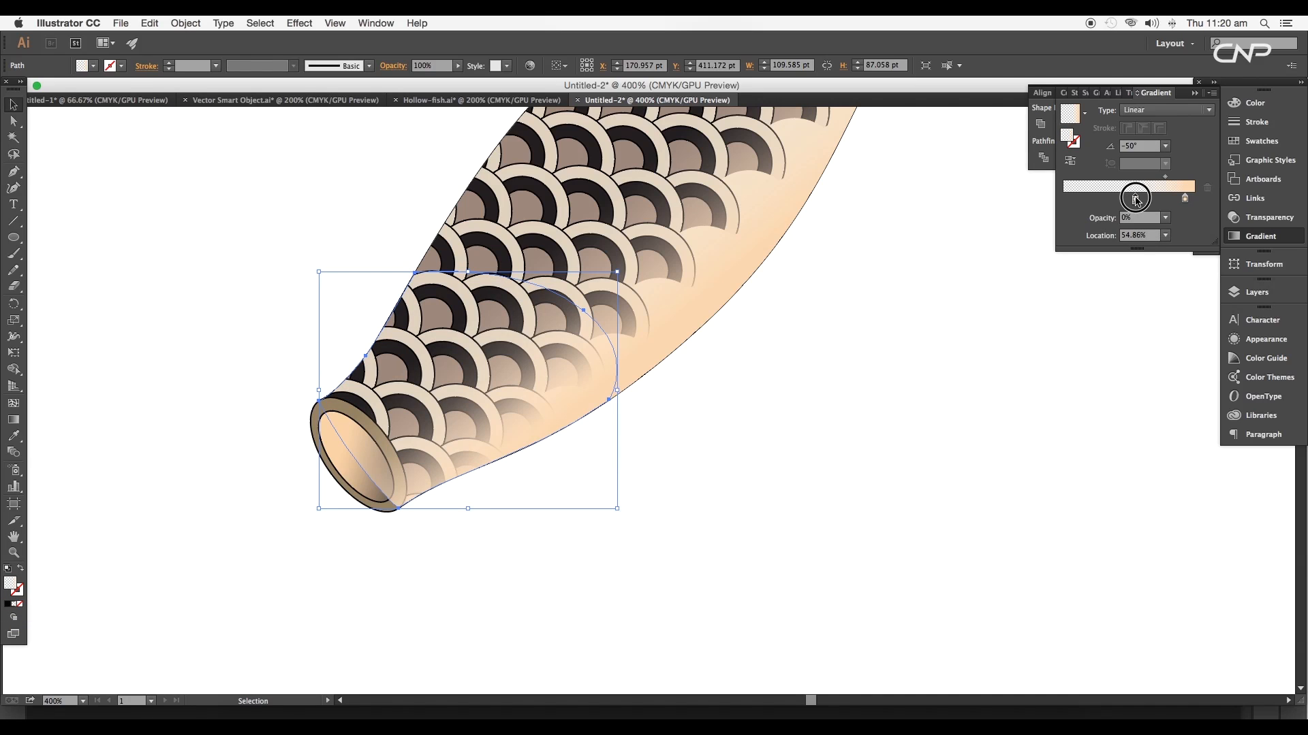
pyautogui.doubleClick(1134, 199)
pyautogui.click(1191, 213)
pyautogui.click(1219, 240)
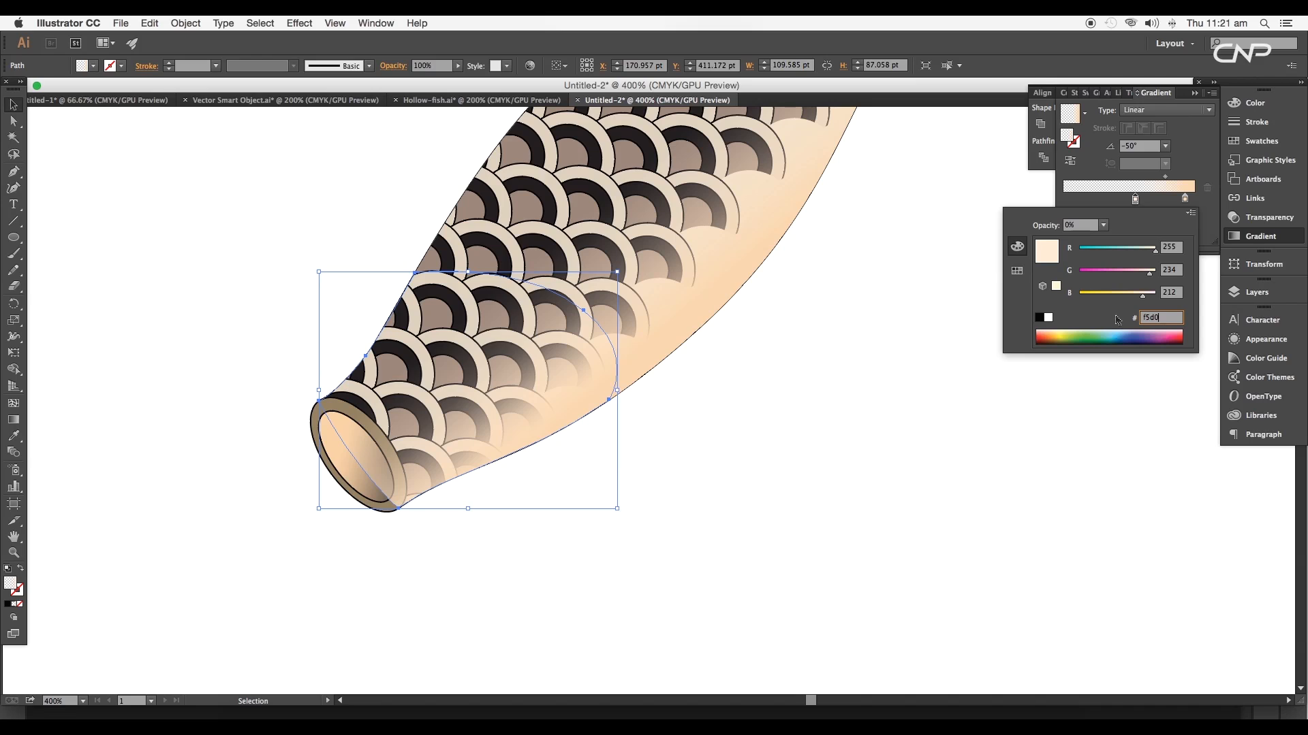
pyautogui.press('Return')
pyautogui.click(1165, 217)
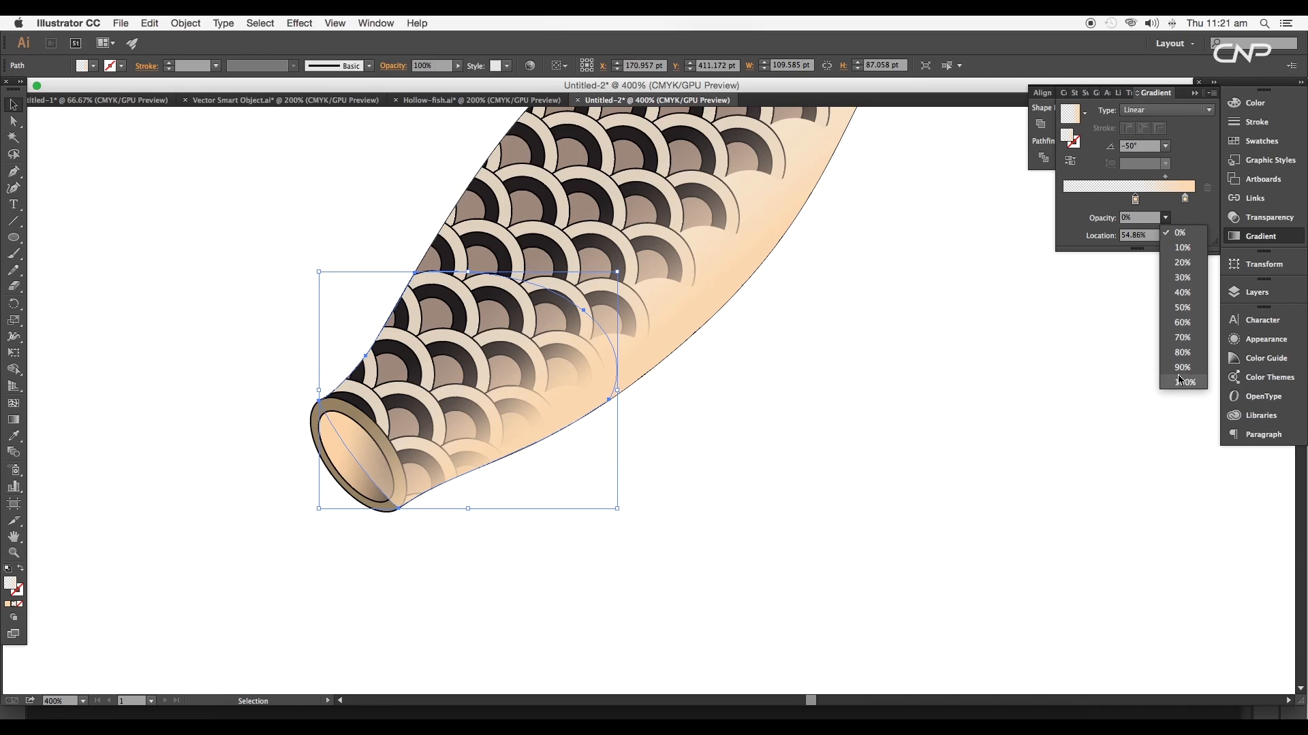
pyautogui.click(1181, 383)
# Change the head gradient's end stop to hex 231f20, move it to the gradient's end, and place the peach stop at 28.59%
pyautogui.doubleClick(1185, 199)
pyautogui.write('231')
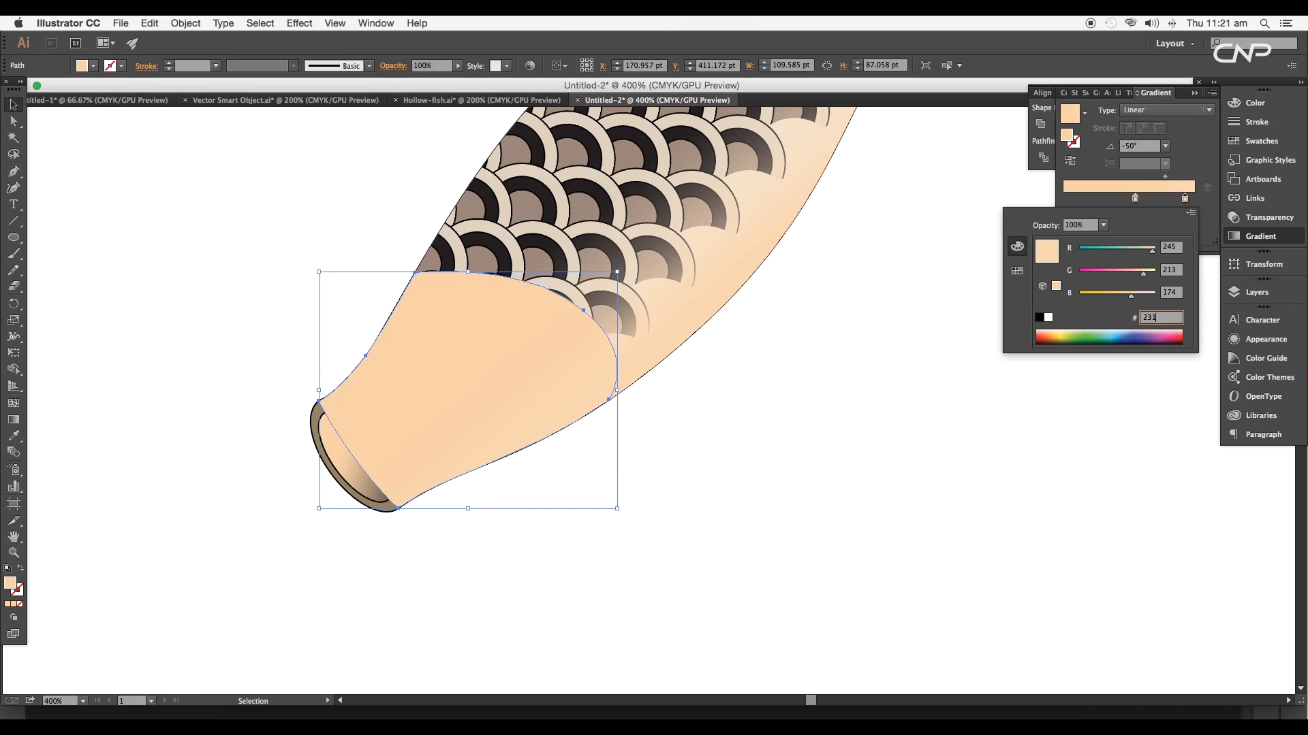
pyautogui.write('f20')
pyautogui.press('Return')
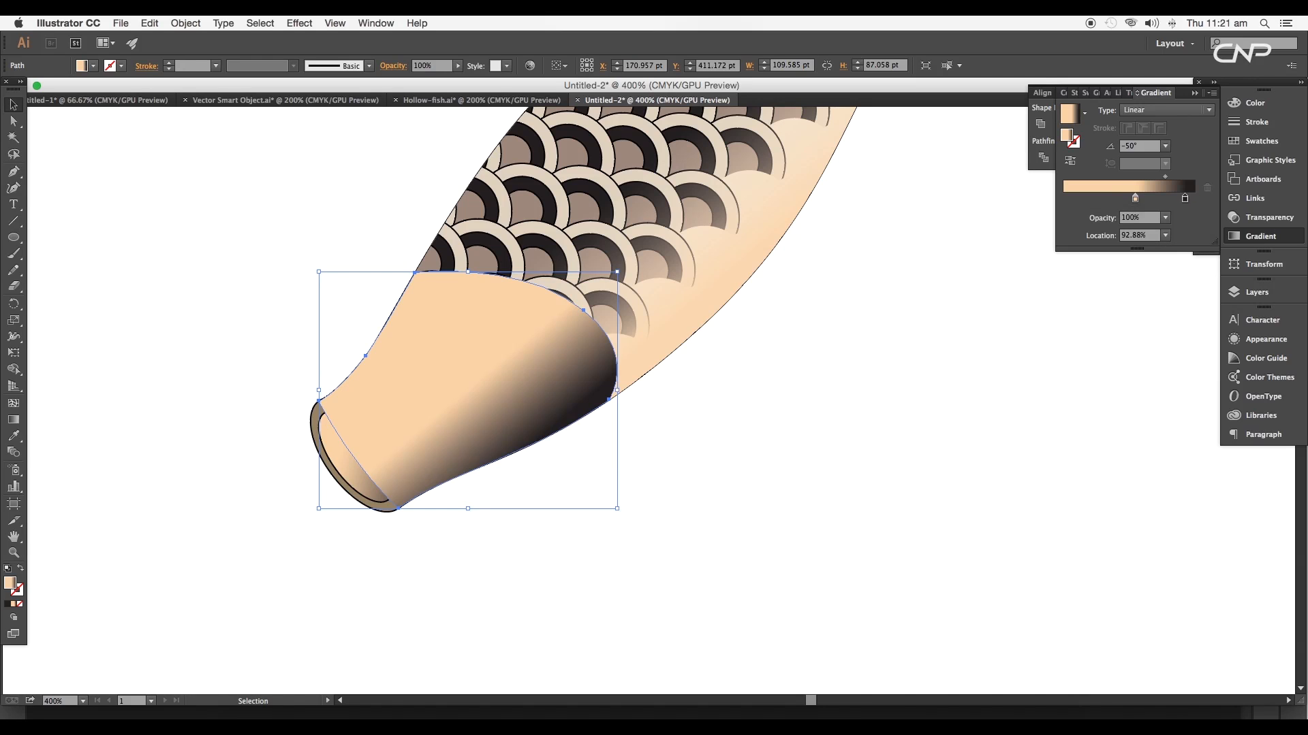
pyautogui.moveTo(1135, 198)
pyautogui.mouseDown()
pyautogui.moveTo(1094, 198)
pyautogui.moveTo(1141, 177)
pyautogui.moveTo(1118, 178)
pyautogui.moveTo(1195, 200)
pyautogui.mouseUp()
pyautogui.click(1122, 178)
# Set the head gradient's angle to 121° and shift its peach stop to a location of about 31%
pyautogui.click(1146, 148)
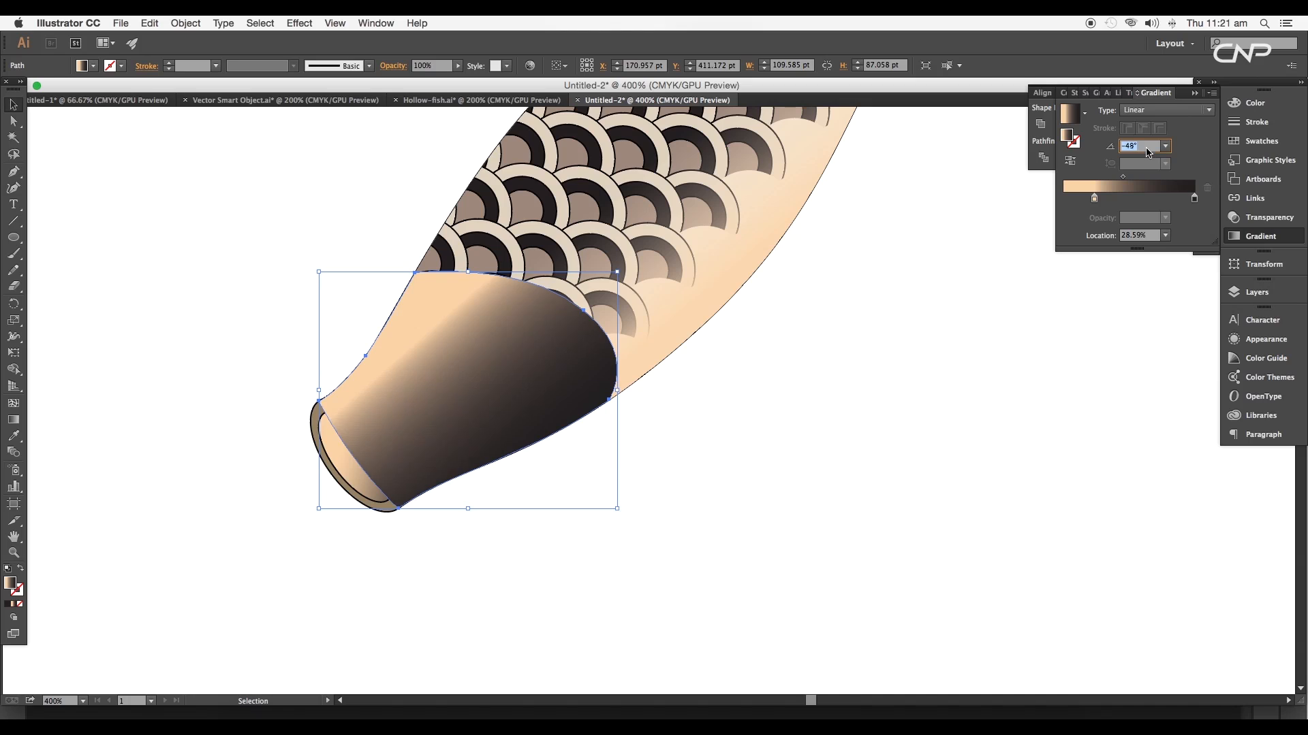
pyautogui.hotkey('shift', 'Up')
pyautogui.hotkey('shift', 'Up')
pyautogui.hotkey('shift', 'Up')
pyautogui.hotkey('shift', 'Up')
pyautogui.hotkey('shift', 'Up')
pyautogui.hotkey('shift', 'Up')
pyautogui.hotkey('shift', 'Up')
pyautogui.hotkey('shift', 'Up')
pyautogui.hotkey('shift', 'Up')
pyautogui.hotkey('shift', 'Up')
pyautogui.hotkey('shift', 'Up')
pyautogui.hotkey('shift', 'Up')
pyautogui.hotkey('shift', 'Up')
pyautogui.hotkey('shift', 'Up')
pyautogui.hotkey('shift', 'Up')
pyautogui.hotkey('shift', 'Up')
pyautogui.press('Down')
pyautogui.press('Down')
pyautogui.press('Down')
pyautogui.press('Down')
pyautogui.press('Down')
pyautogui.press('Down')
pyautogui.press('Down')
pyautogui.press('Down')
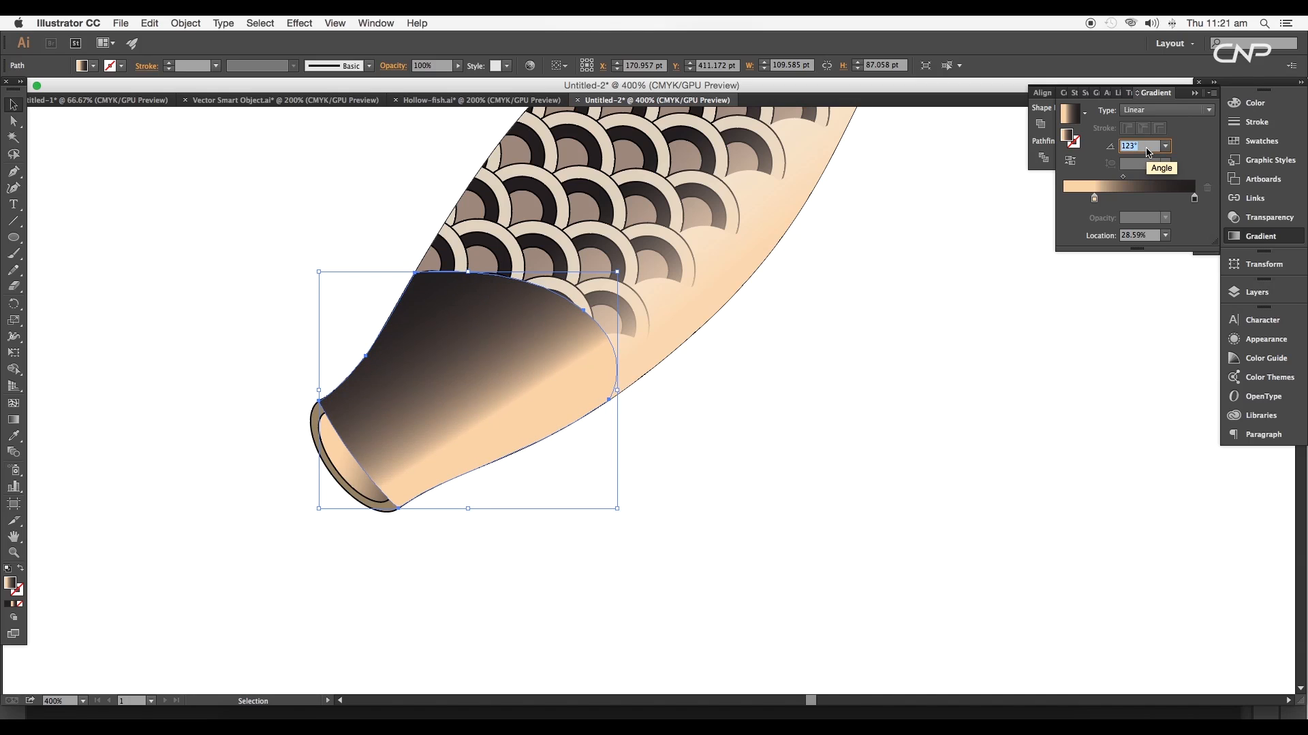
pyautogui.moveTo(1123, 177); pyautogui.dragTo(1103, 199)
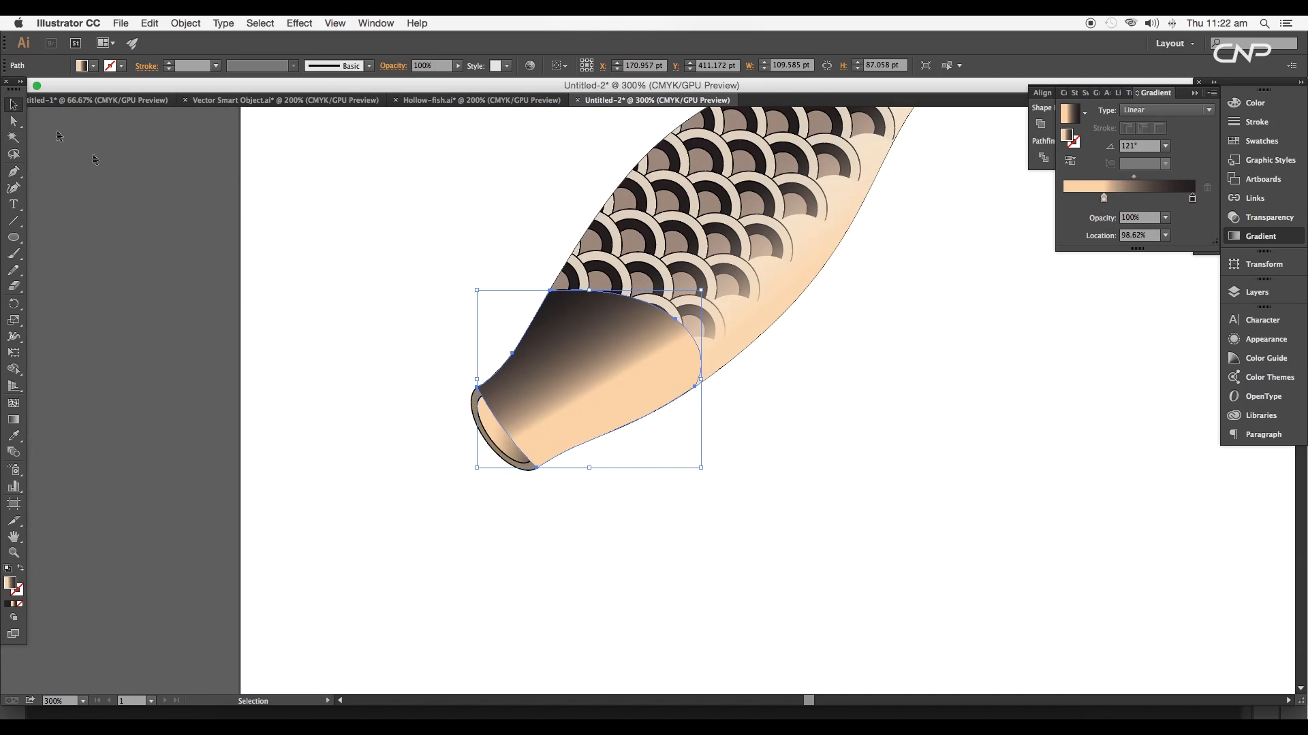
pyautogui.click(93, 157)
# Paste a copy of the head piece in front and fill it with a white-to-black linear gradient
pyautogui.click(599, 384)
pyautogui.press('super+c')
pyautogui.press('super+f')
pyautogui.rightClick(614, 383)
pyautogui.moveTo(614, 382); pyautogui.dragTo(738, 462)
pyautogui.press('super+z')
pyautogui.click(1085, 113)
pyautogui.click(1001, 134)
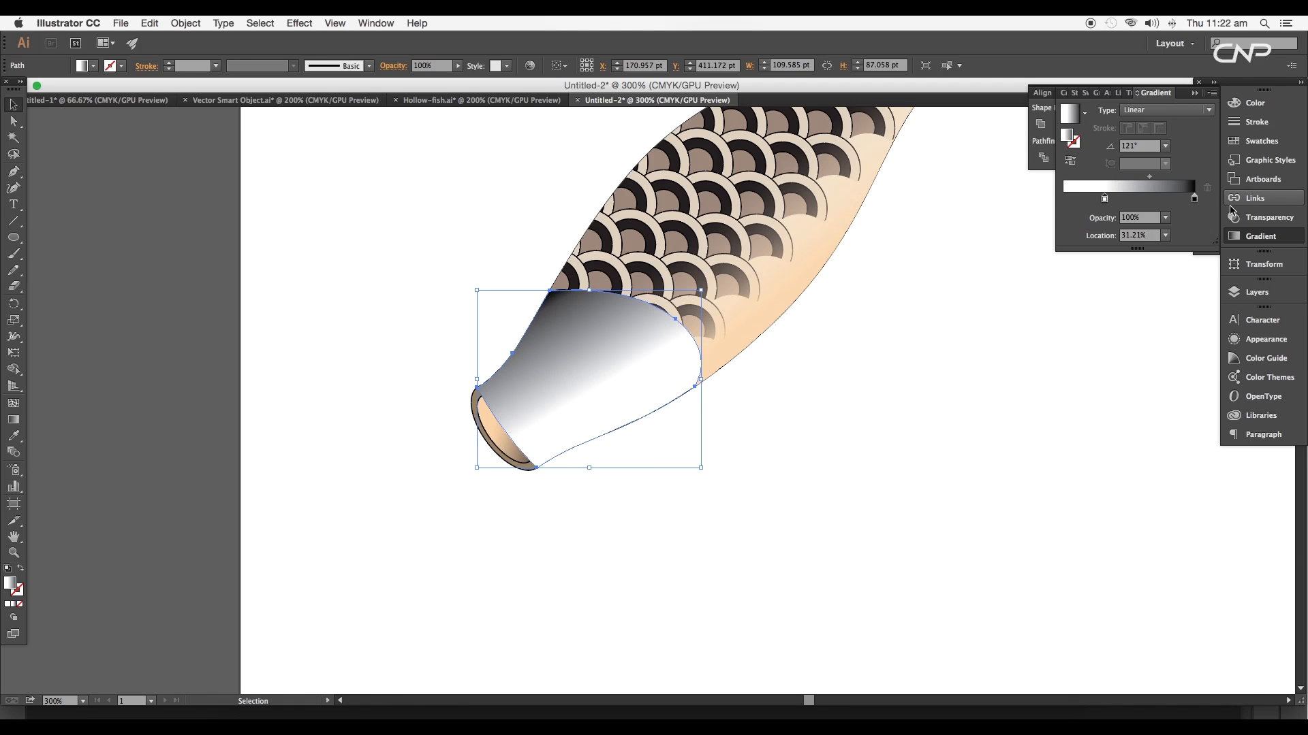
# Set the head copy's blending mode to Multiply, move its black gradient stop inward and place the midpoint at 29.91%
pyautogui.click(1268, 217)
pyautogui.click(1093, 110)
pyautogui.click(1102, 155)
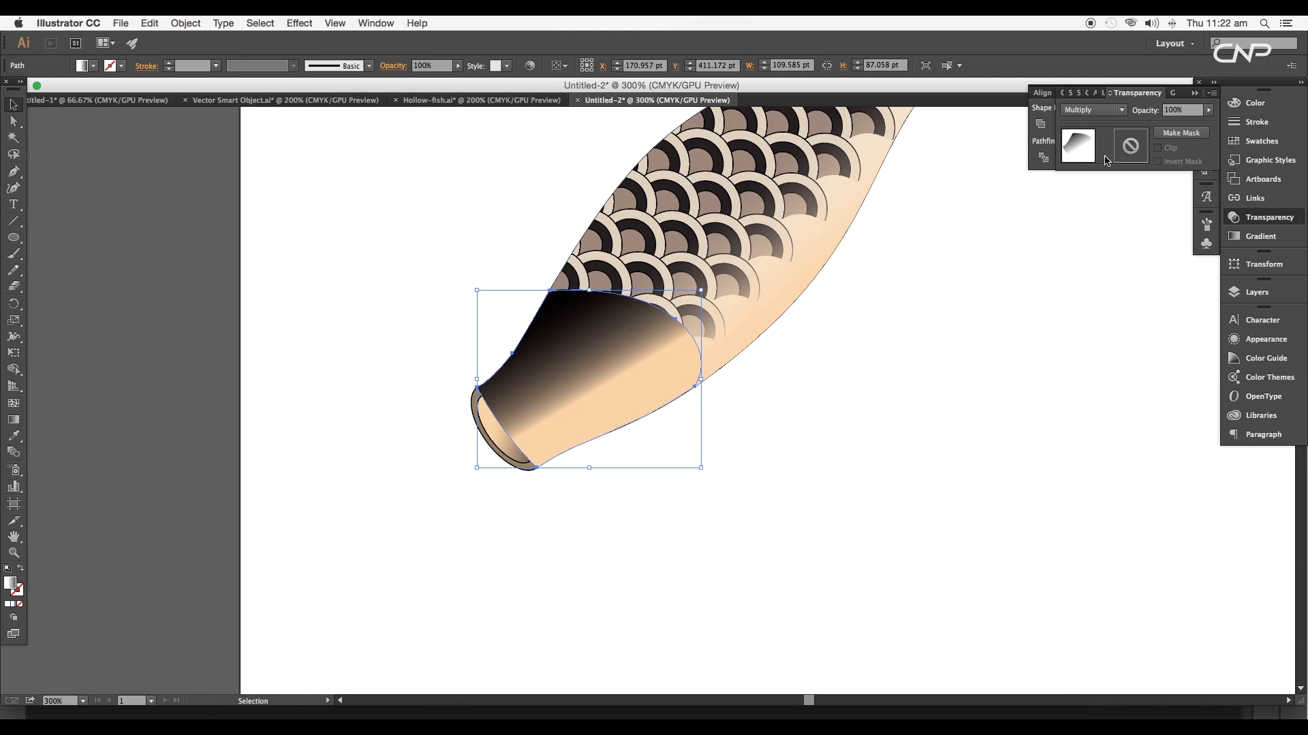
pyautogui.click(1232, 237)
pyautogui.moveTo(1193, 198); pyautogui.dragTo(1124, 177)
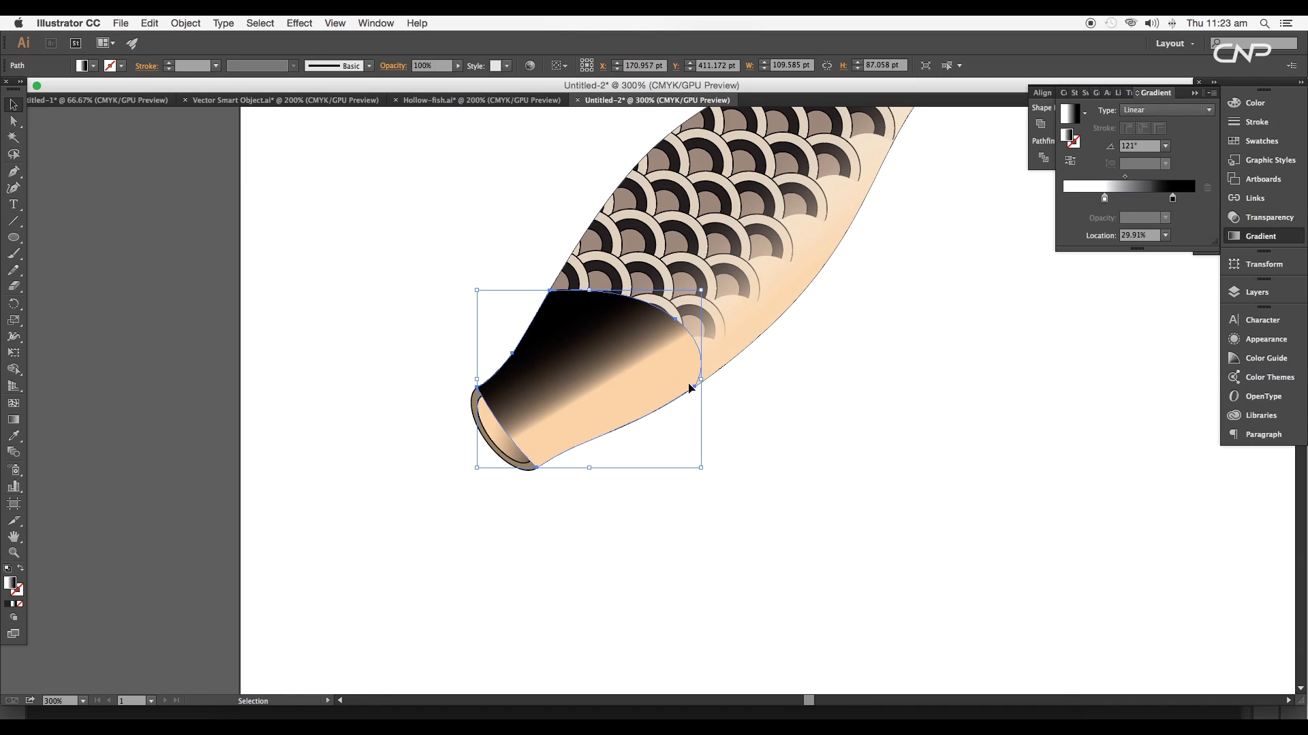
# Open the effect gallery for the head's black shading copy and preview the Grain and Chrome effects
pyautogui.click(300, 23)
pyautogui.moveTo(379, 375)
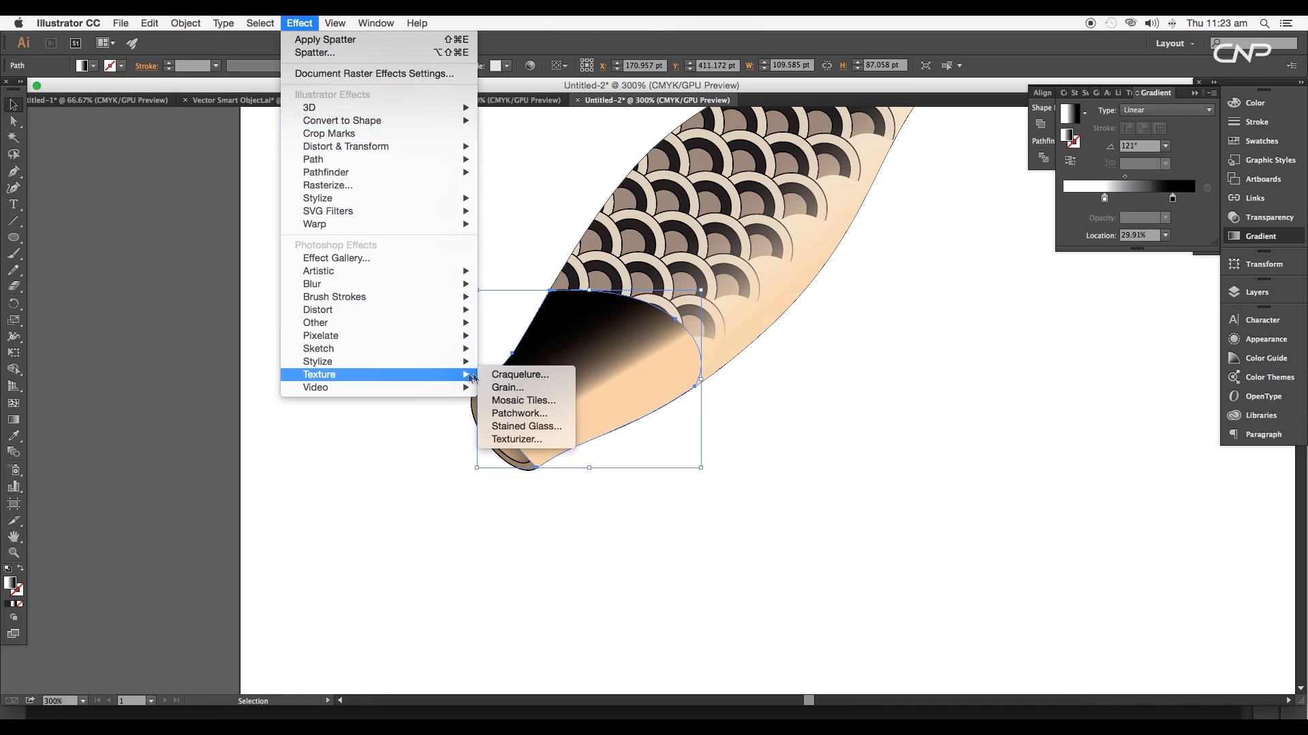
pyautogui.click(515, 389)
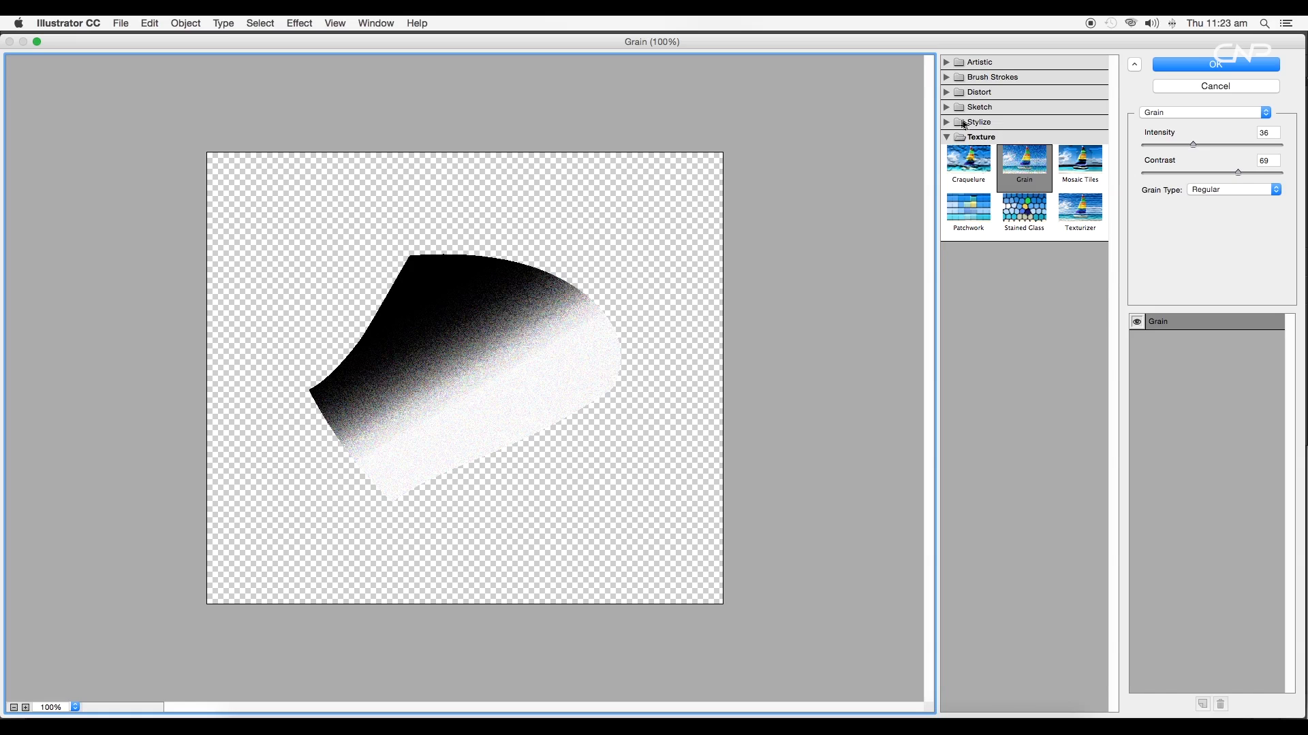
pyautogui.click(946, 123)
pyautogui.click(946, 109)
pyautogui.click(968, 177)
pyautogui.click(946, 93)
pyautogui.click(946, 78)
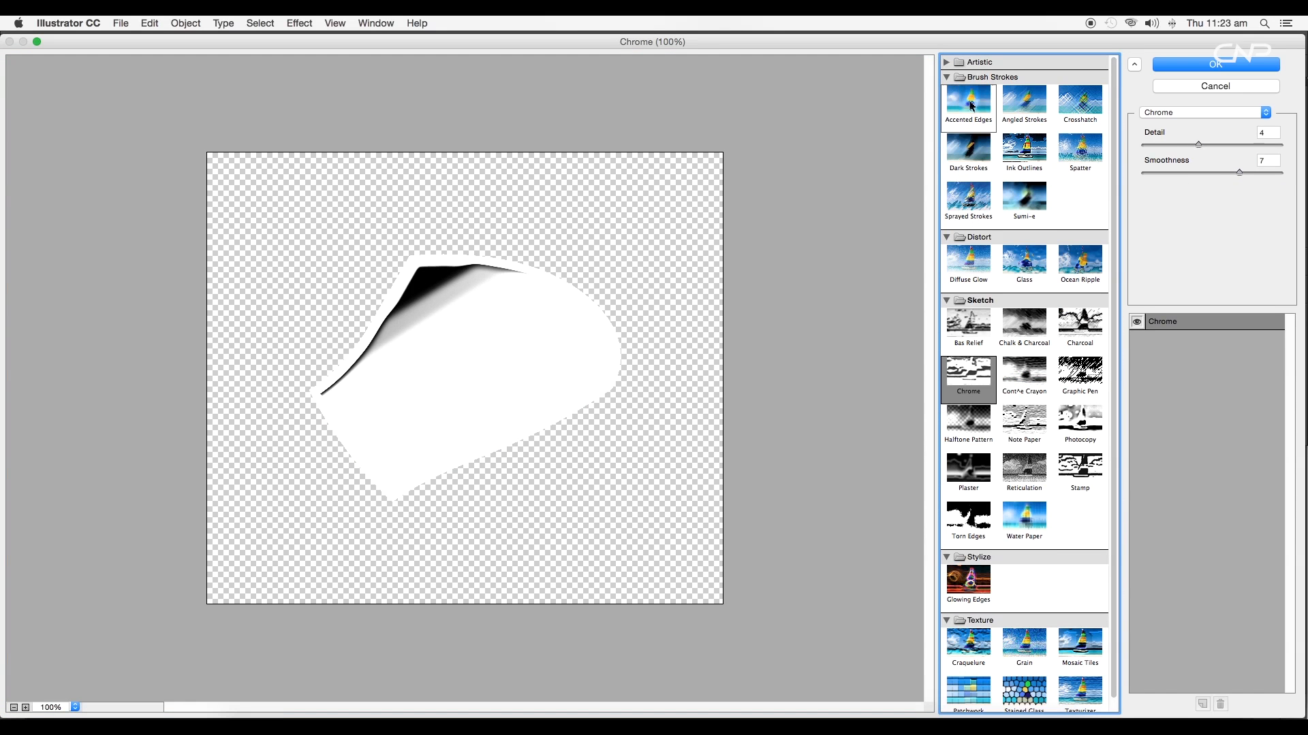
# Apply the Spatter effect to the head's black shading with a near-maximum spray radius and low smoothness
pyautogui.click(1081, 147)
pyautogui.moveTo(1197, 144); pyautogui.dragTo(1281, 154)
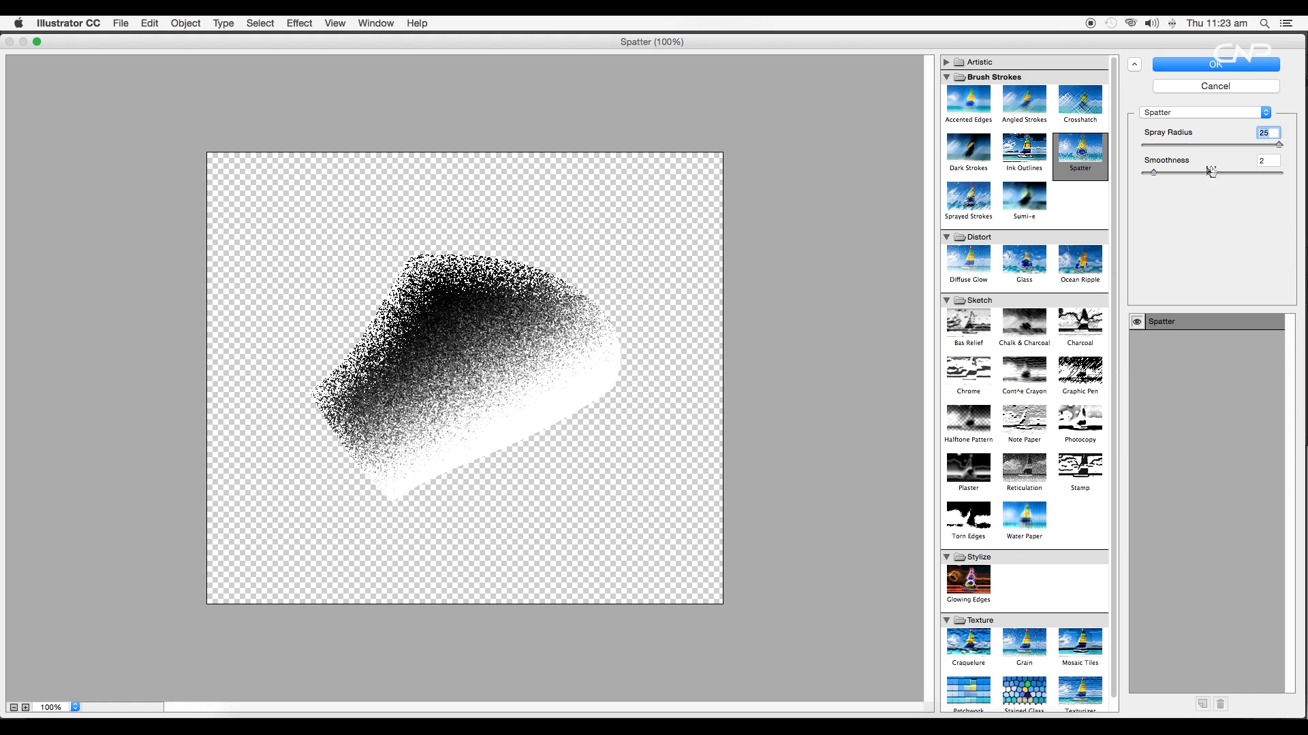
pyautogui.moveTo(1152, 172); pyautogui.dragTo(1152, 171)
pyautogui.moveTo(1279, 145); pyautogui.dragTo(1272, 145)
pyautogui.click(1243, 65)
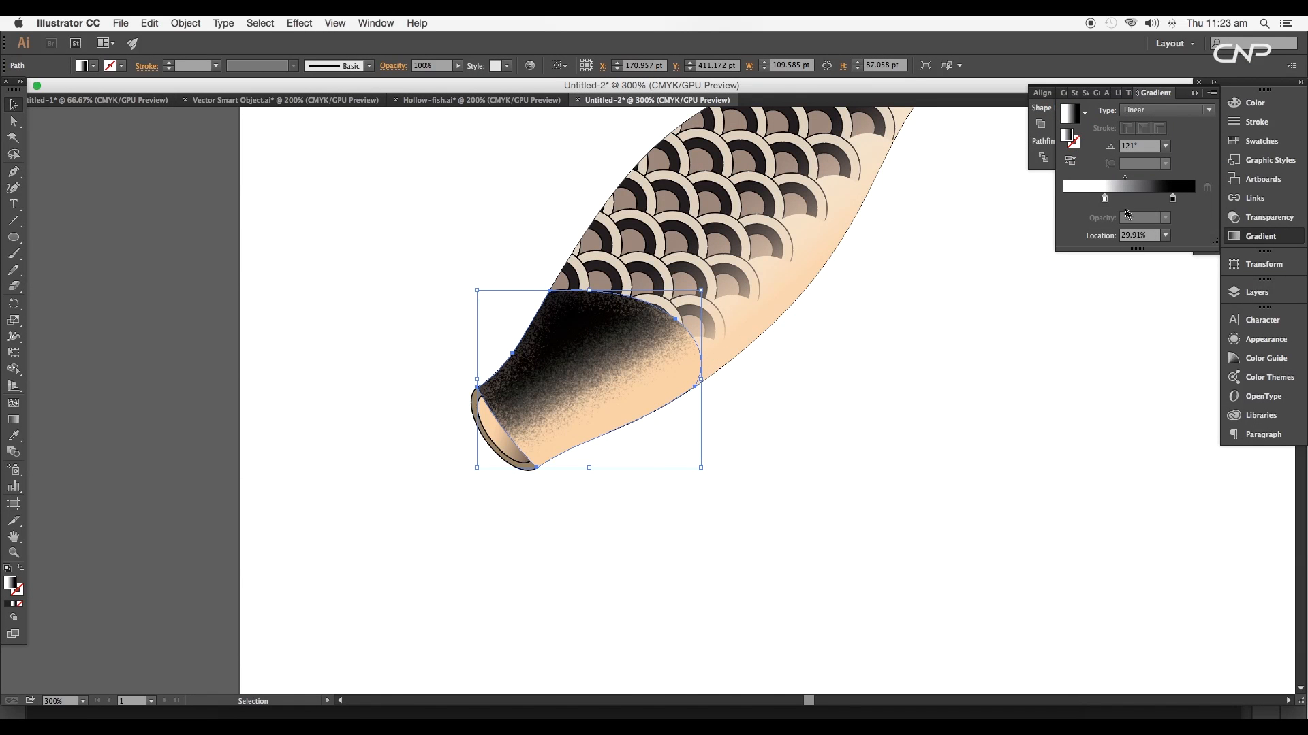
pyautogui.click(1238, 236)
pyautogui.click(756, 446)
# Select the mouth ellipses and bring them to the front of the head piece
pyautogui.press('super+1')
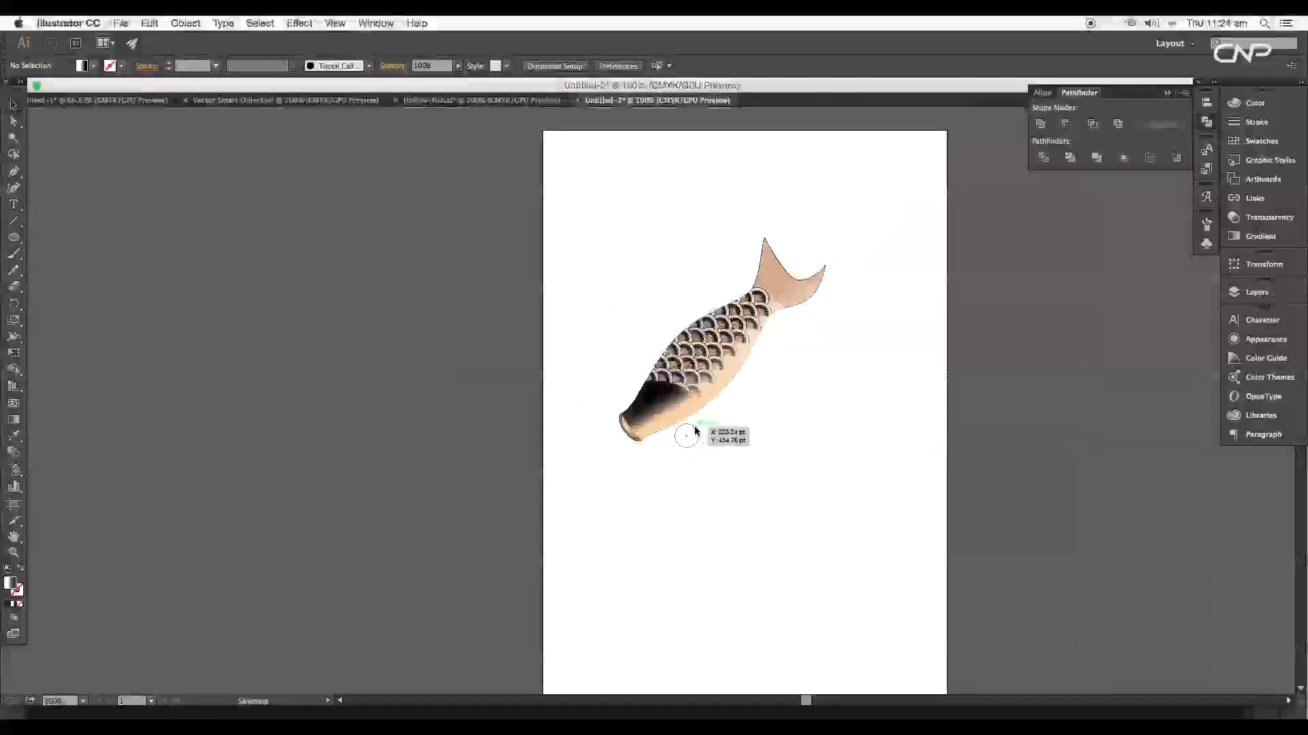
pyautogui.scroll(2, 674, 431)
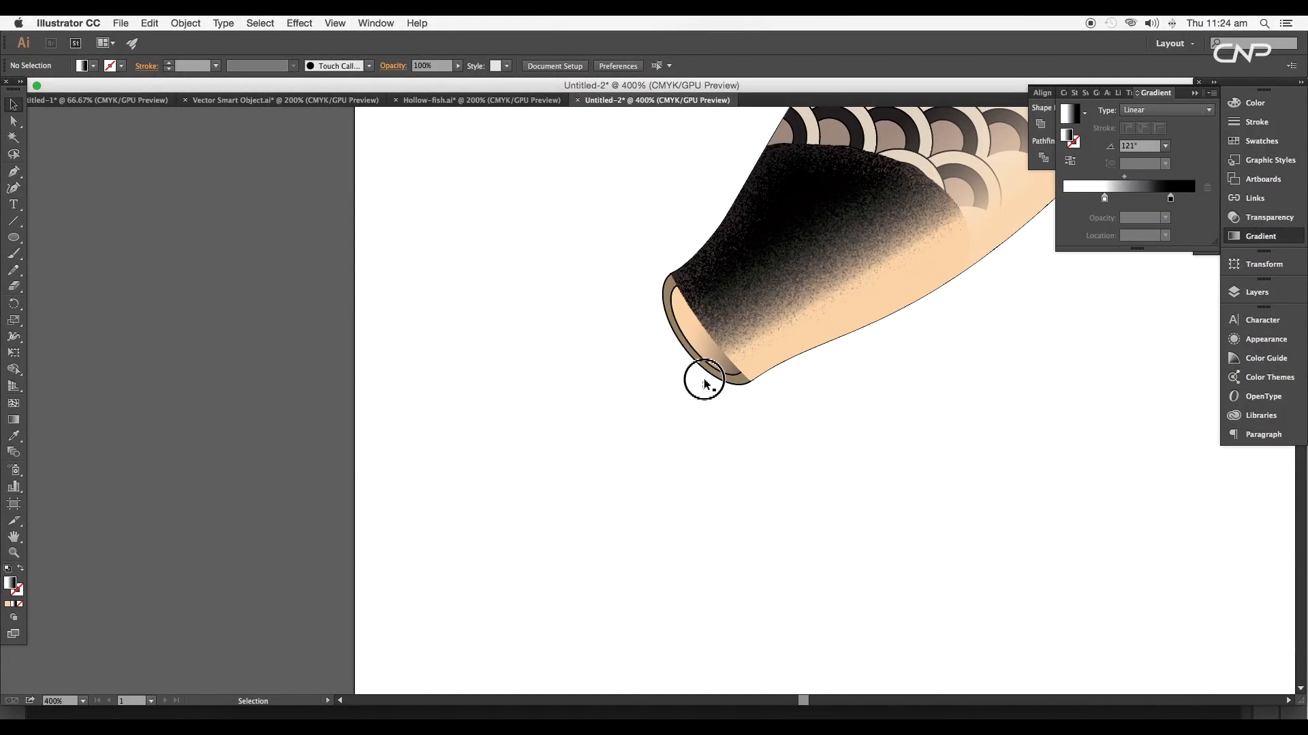
pyautogui.moveTo(704, 381); pyautogui.dragTo(709, 358)
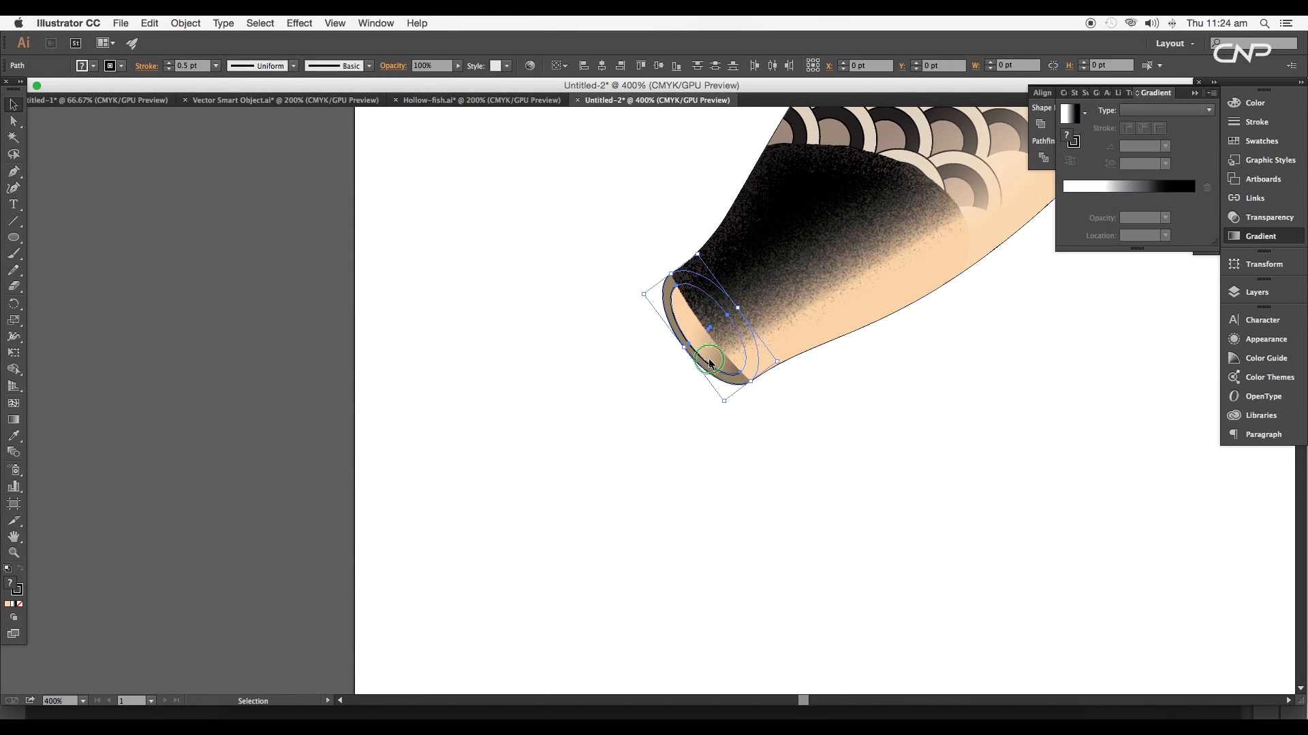
pyautogui.rightClick(709, 362)
pyautogui.moveTo(800, 535)
pyautogui.click(859, 534)
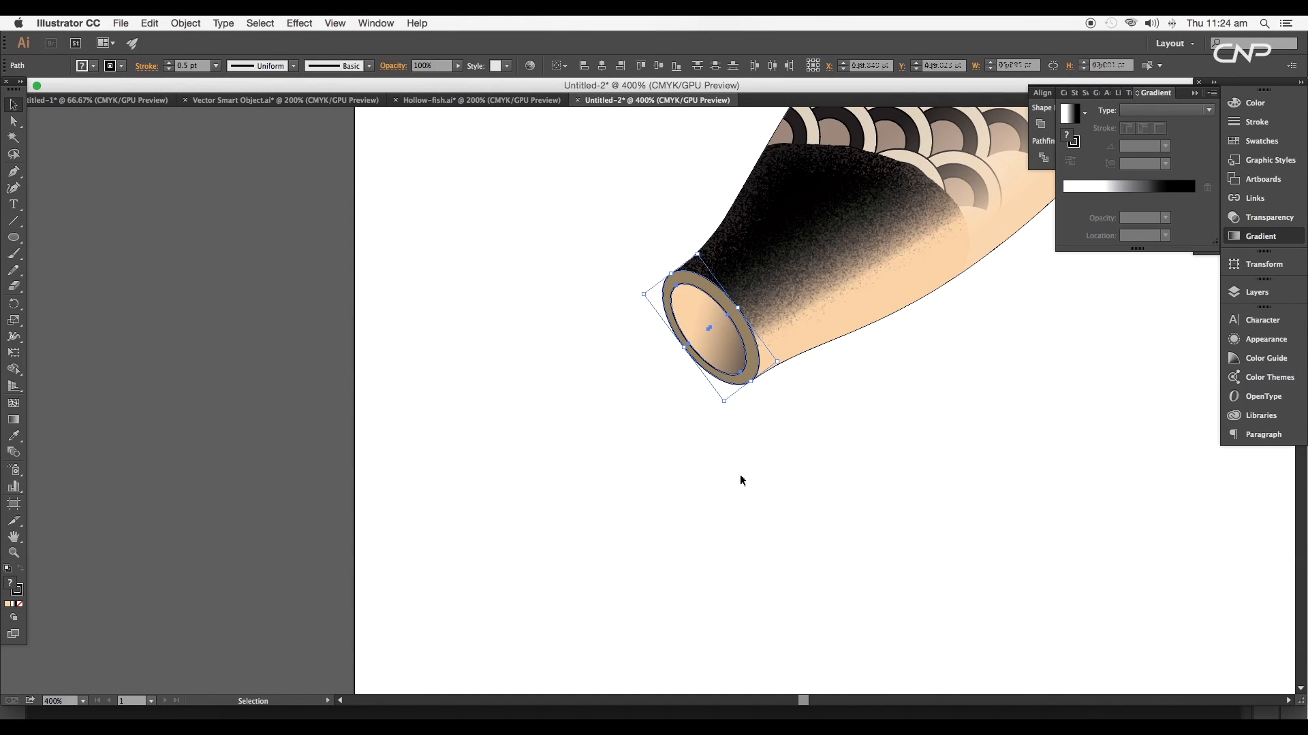
pyautogui.click(739, 474)
# Draw a black curved line without fill along the head's rear edge and set its stroke weight to 2 pt
pyautogui.scroll(4, 740, 474)
pyautogui.hscroll(5, 739, 474)
pyautogui.scroll(-4, 693, 475)
pyautogui.moveTo(804, 446); pyautogui.dragTo(760, 418)
pyautogui.scroll(2, 689, 423)
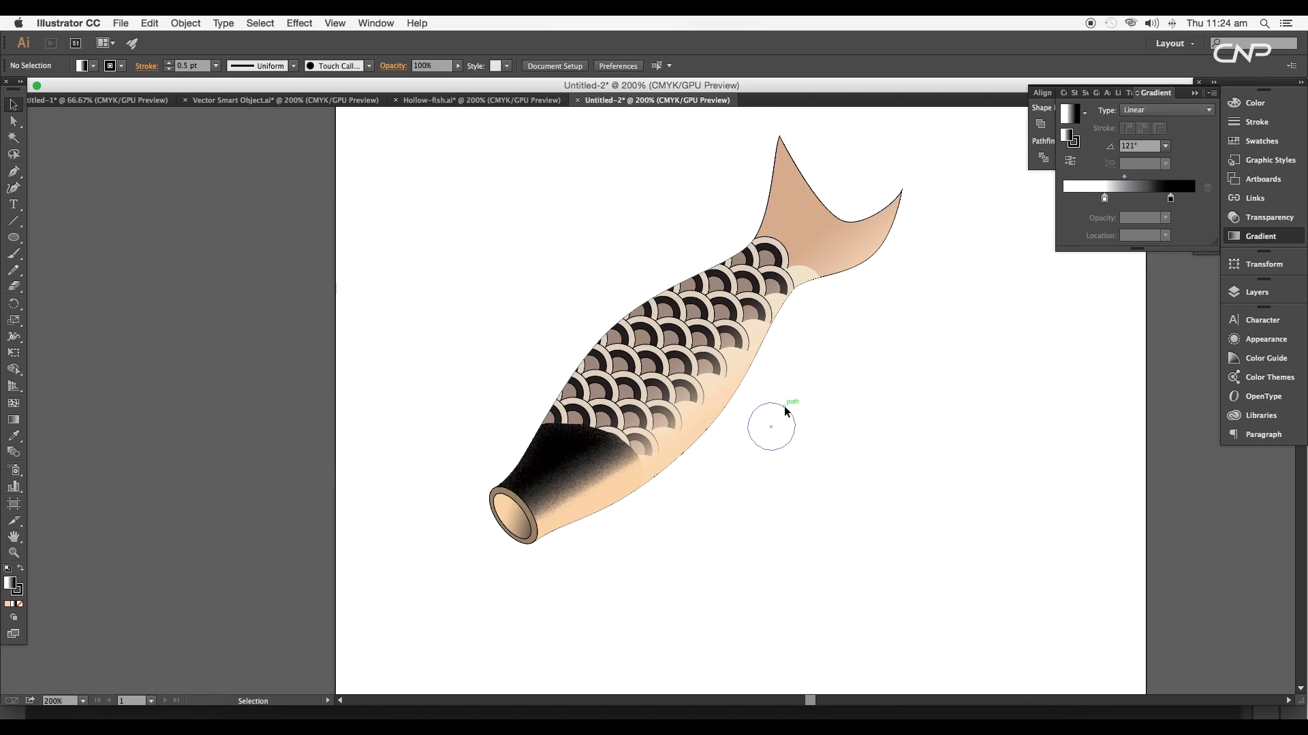
pyautogui.scroll(3, 783, 406)
pyautogui.press('p')
pyautogui.click(824, 409)
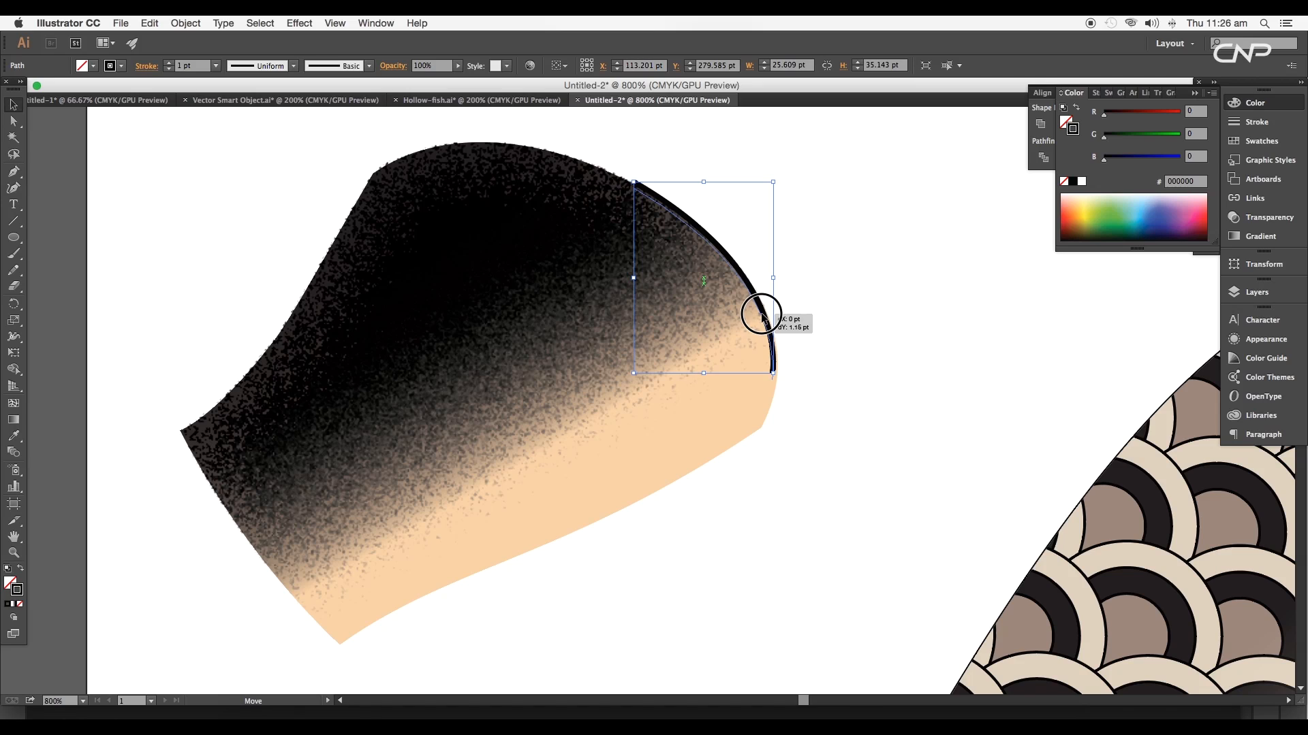
pyautogui.click(215, 65)
pyautogui.click(233, 145)
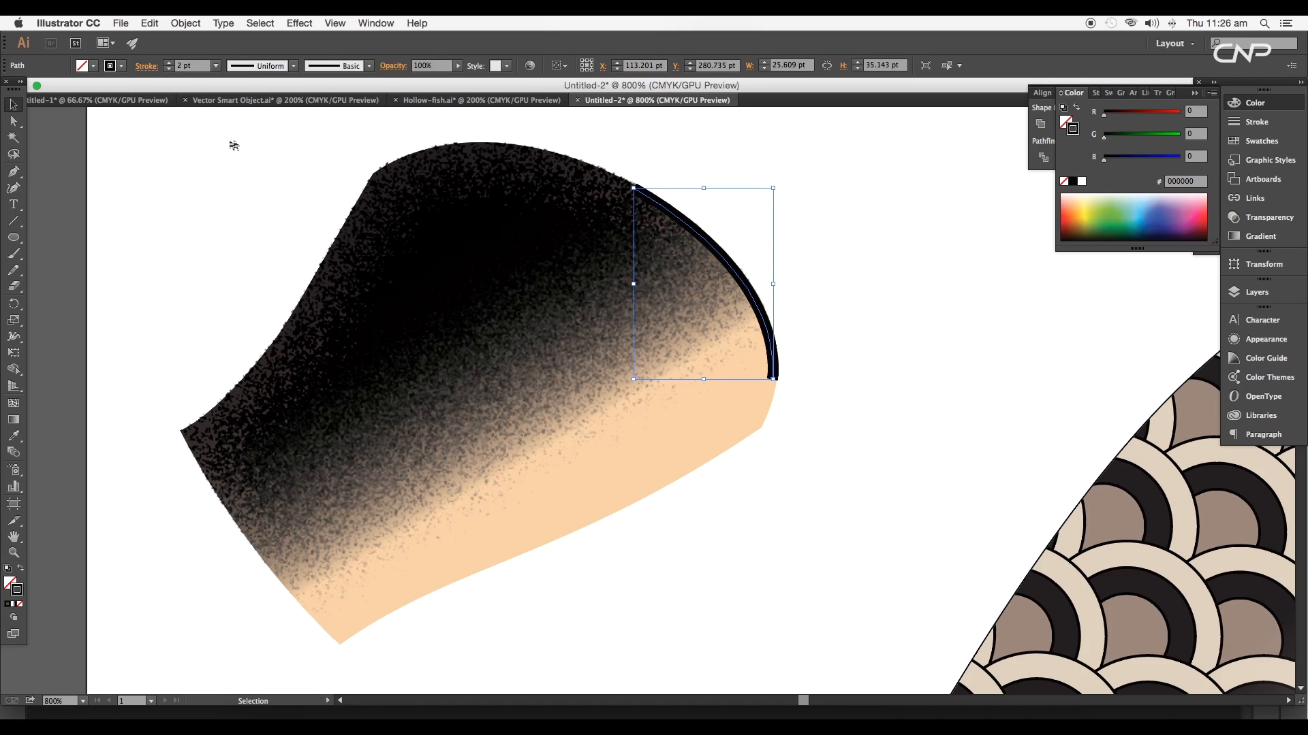
# Give the black curve on the head's rear edge an elliptical width profile that tapers at both ends
pyautogui.click(147, 67)
pyautogui.click(119, 274)
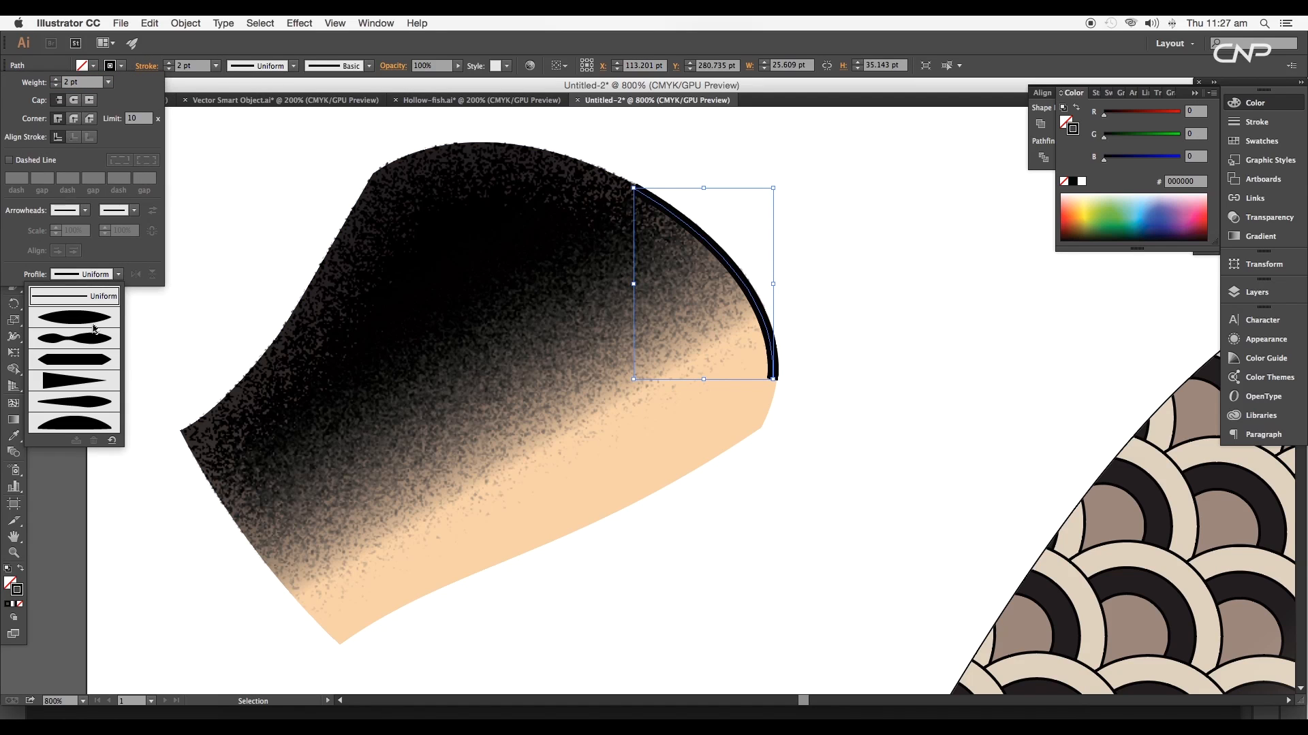
pyautogui.click(93, 331)
pyautogui.click(272, 164)
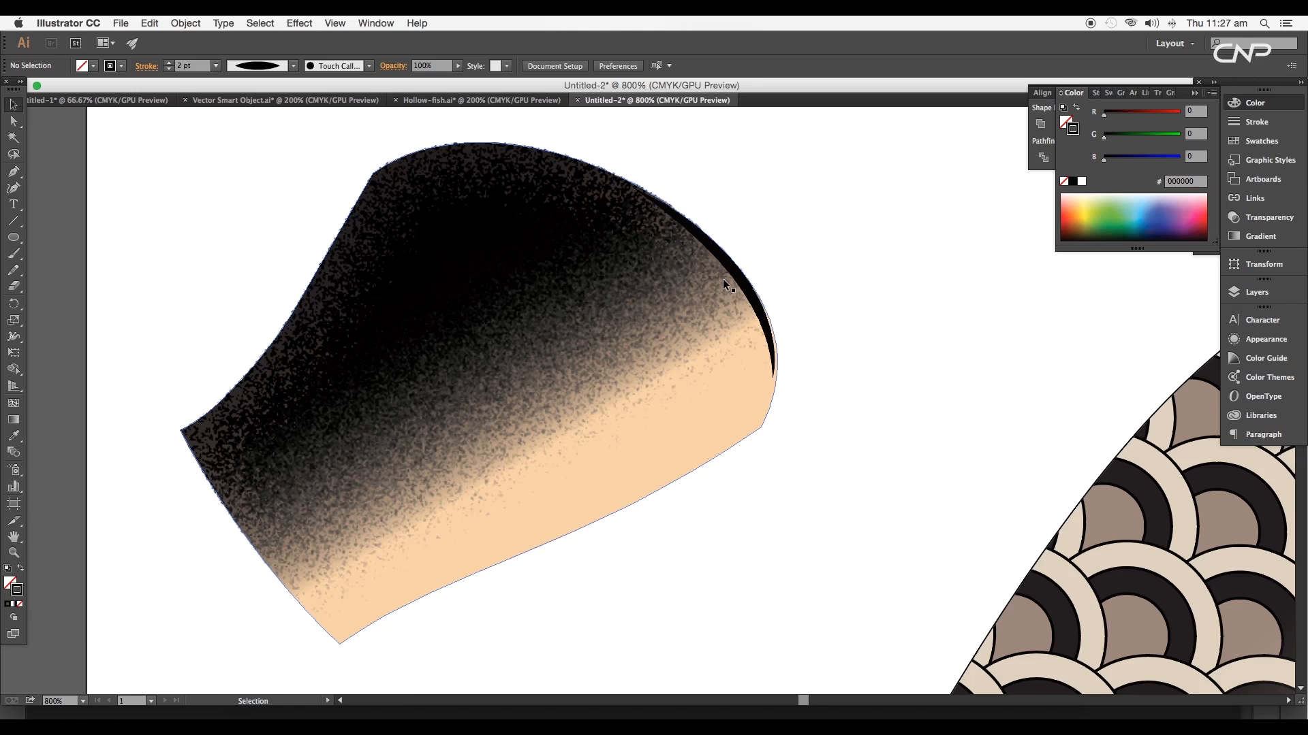
# Reshape a copy of the tapered curve to bulge less than the original and set its stroke colour to white
pyautogui.scroll(1, 726, 285)
pyautogui.click(763, 287)
pyautogui.press('a')
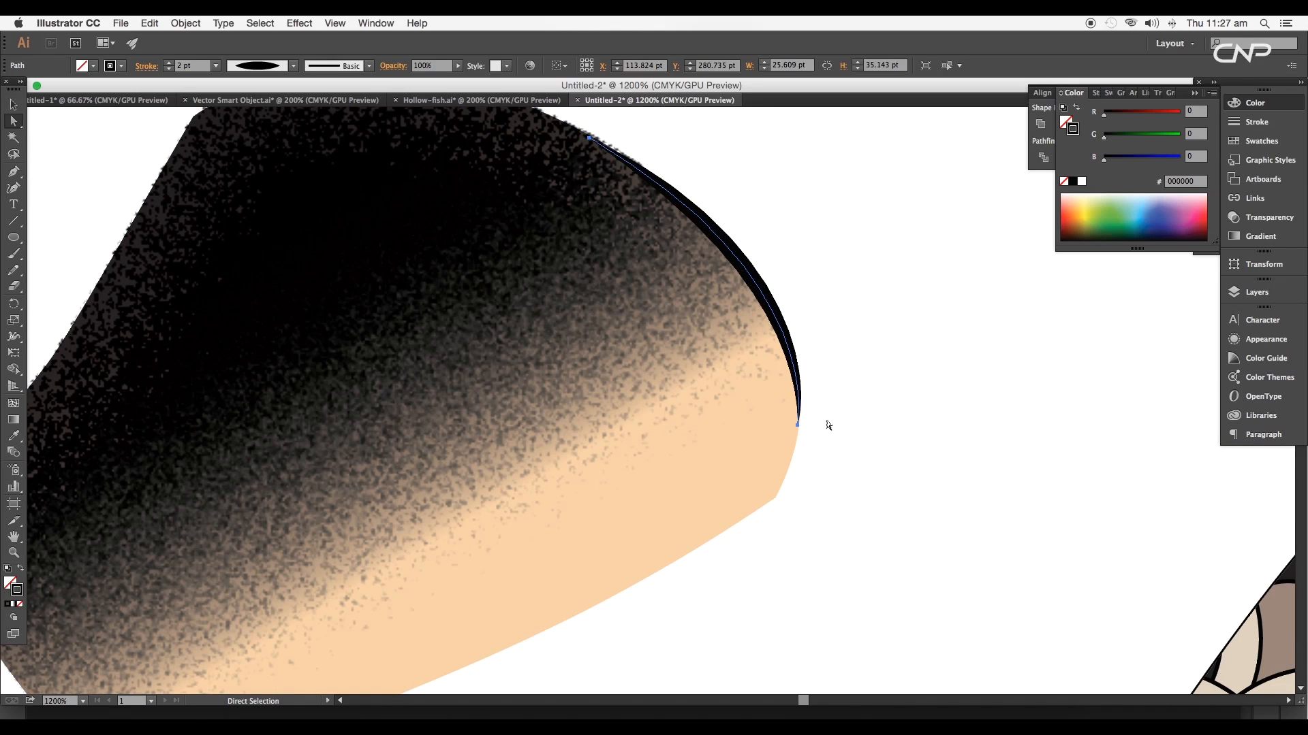
pyautogui.click(590, 138)
pyautogui.moveTo(829, 279); pyautogui.dragTo(813, 284)
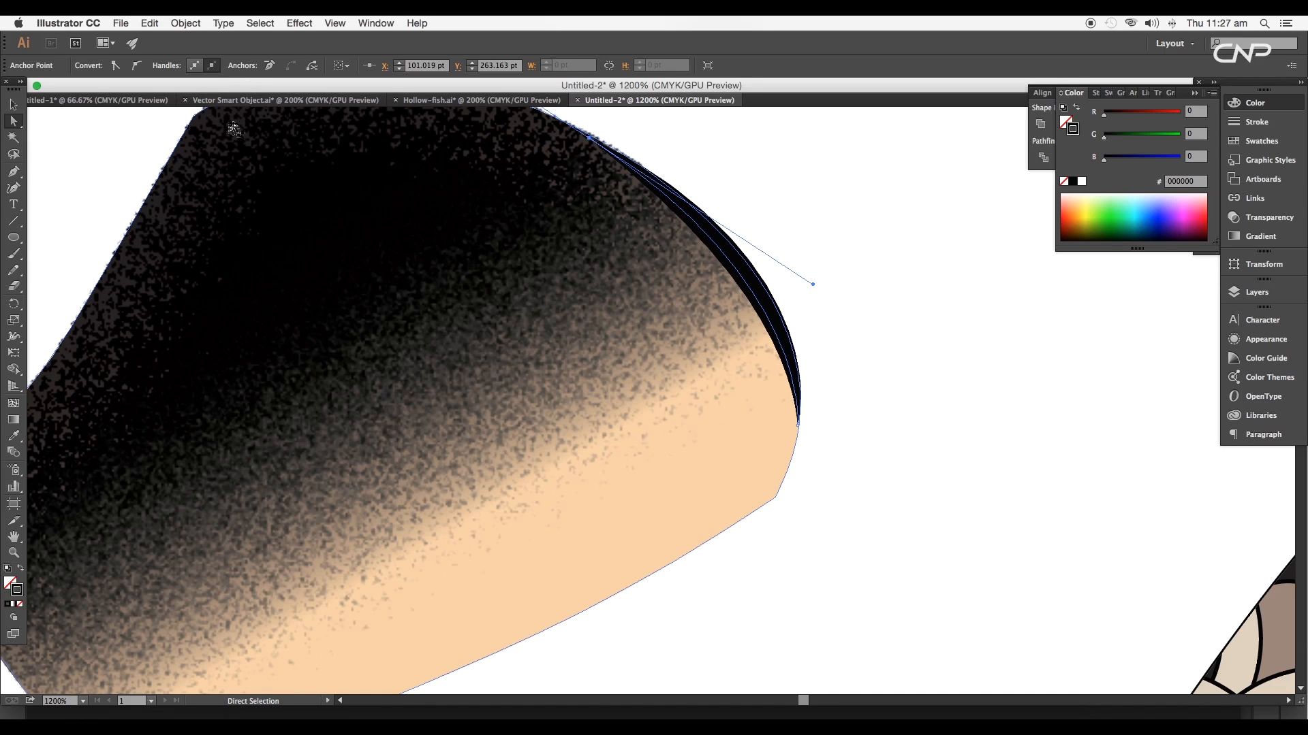
pyautogui.doubleClick(19, 590)
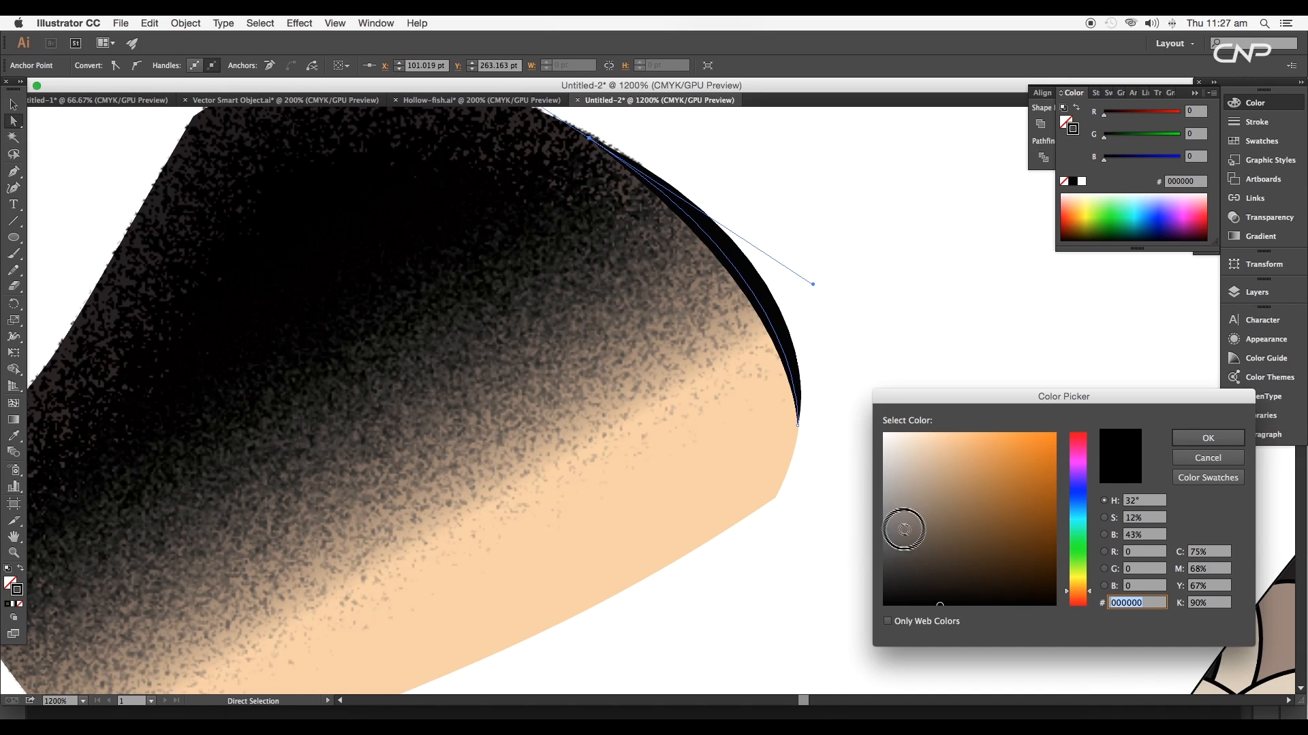
pyautogui.moveTo(905, 533); pyautogui.dragTo(877, 428)
pyautogui.click(1193, 438)
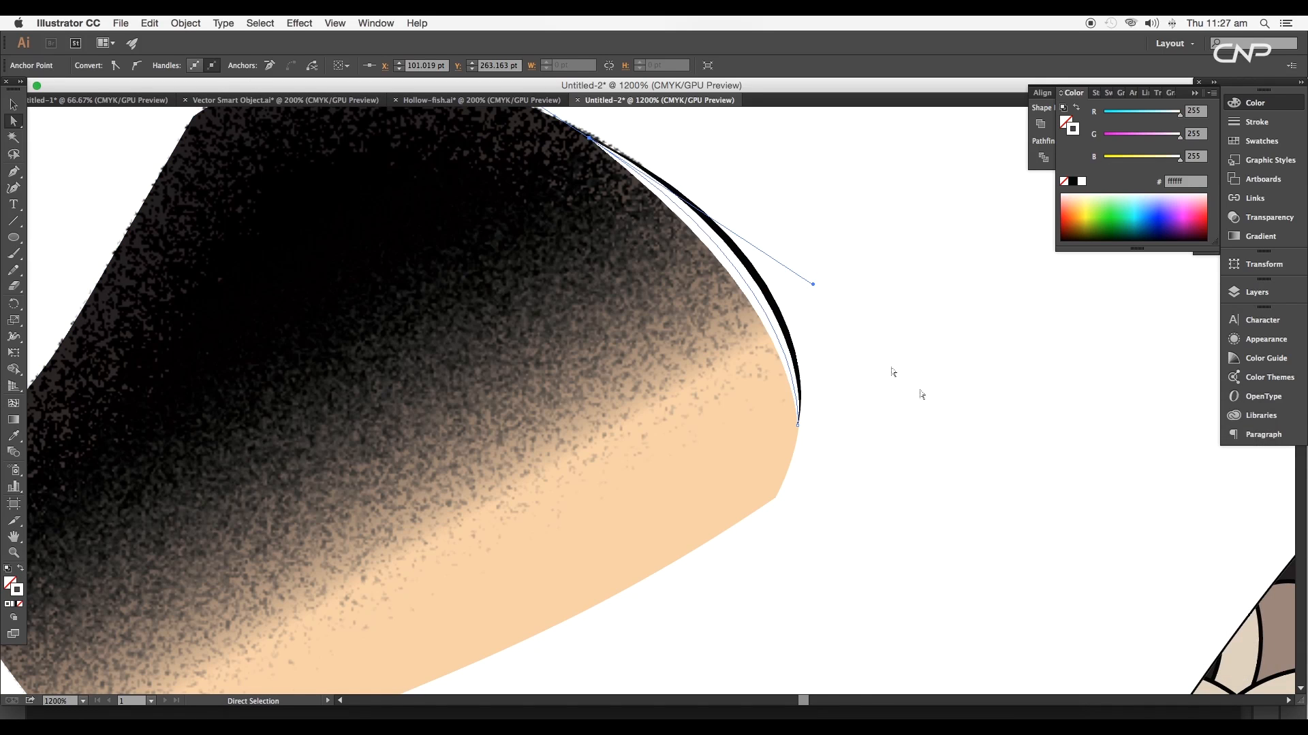
# Select the black tapered curve and bring it to the front of the white one
pyautogui.click(809, 288)
pyautogui.press('v')
pyautogui.click(756, 279)
pyautogui.rightClick(752, 279)
pyautogui.moveTo(860, 468)
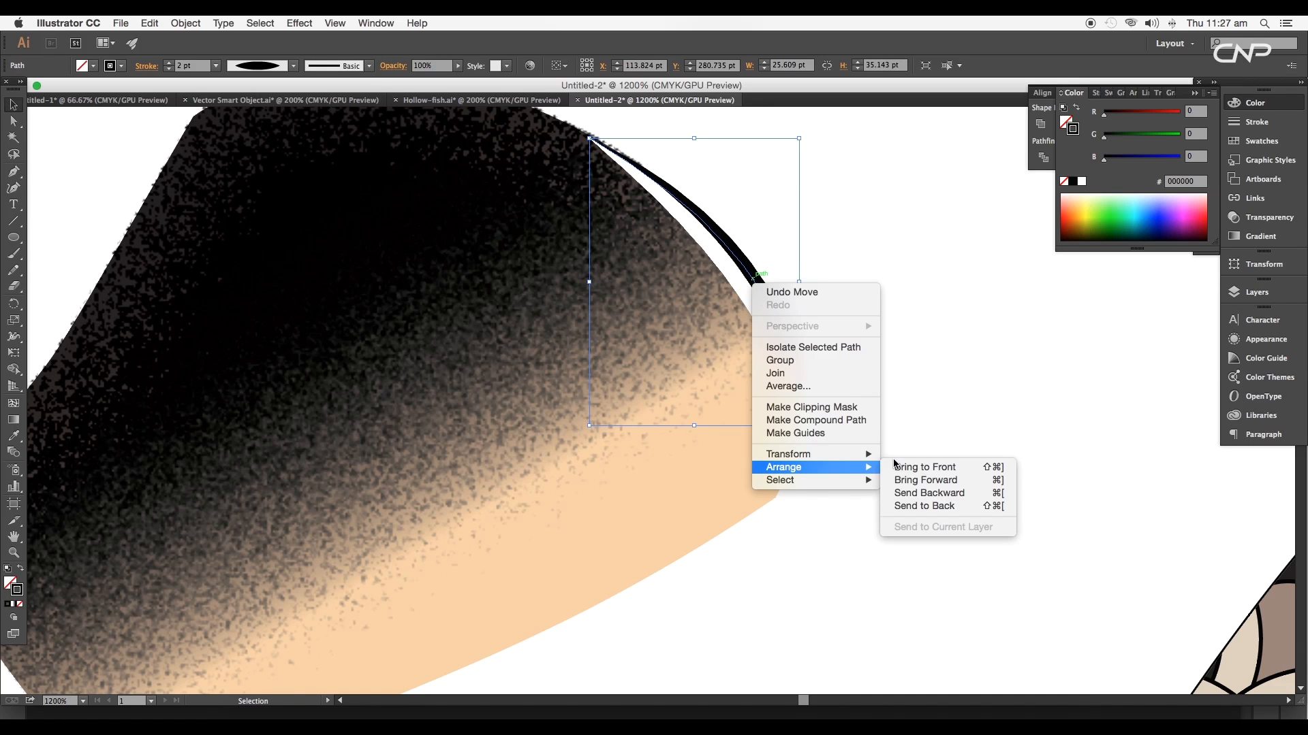
pyautogui.click(913, 468)
# Duplicate the black and white gill curves further inside the head and reshape the copies into a smaller arc
pyautogui.press('super+minus')
pyautogui.press('super+minus')
pyautogui.moveTo(690, 314); pyautogui.dragTo(623, 314)
pyautogui.click(13, 121)
pyautogui.scroll(1, 569, 272)
pyautogui.moveTo(561, 256); pyautogui.dragTo(537, 279)
pyautogui.moveTo(695, 371); pyautogui.dragTo(698, 344)
pyautogui.moveTo(560, 255); pyautogui.dragTo(537, 279)
pyautogui.moveTo(696, 371); pyautogui.dragTo(698, 345)
pyautogui.click(14, 105)
pyautogui.click(41, 124)
# Draw a 24 pt circle above the head and fill it with d2c4bb
pyautogui.scroll(-4, 701, 342)
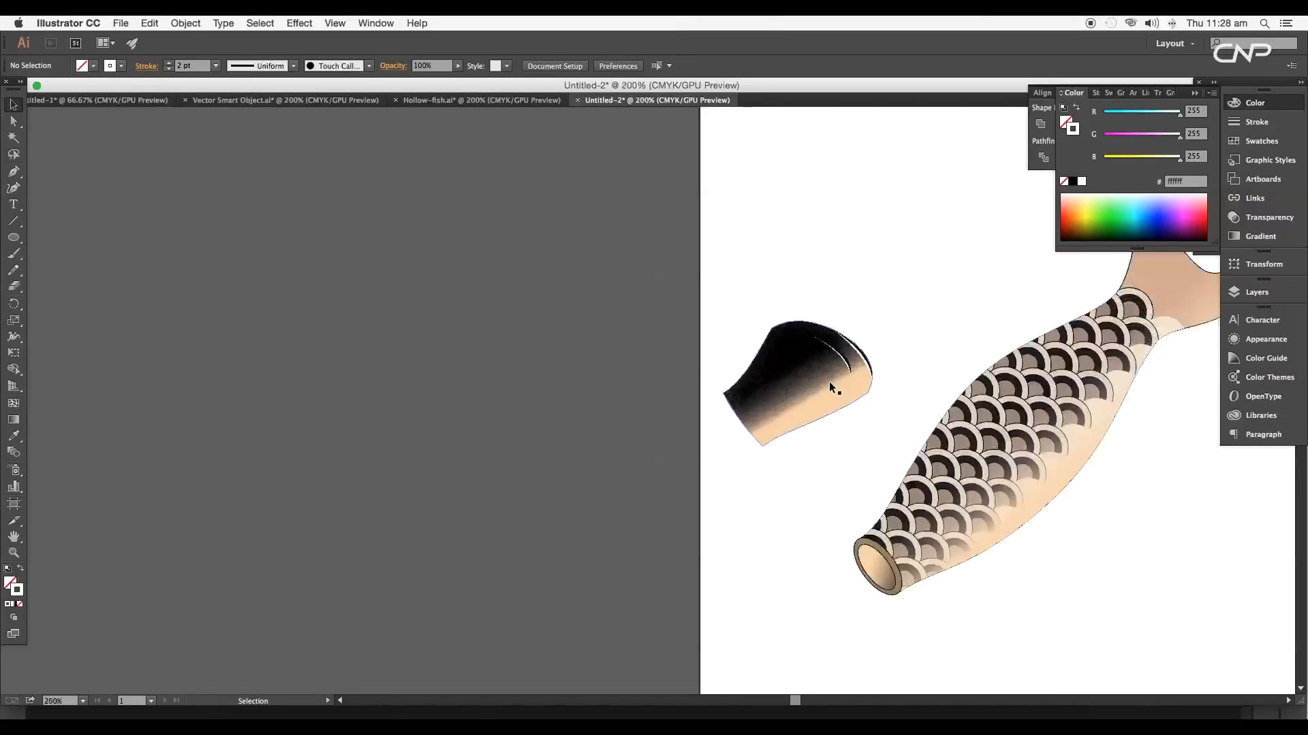
pyautogui.scroll(2, 830, 388)
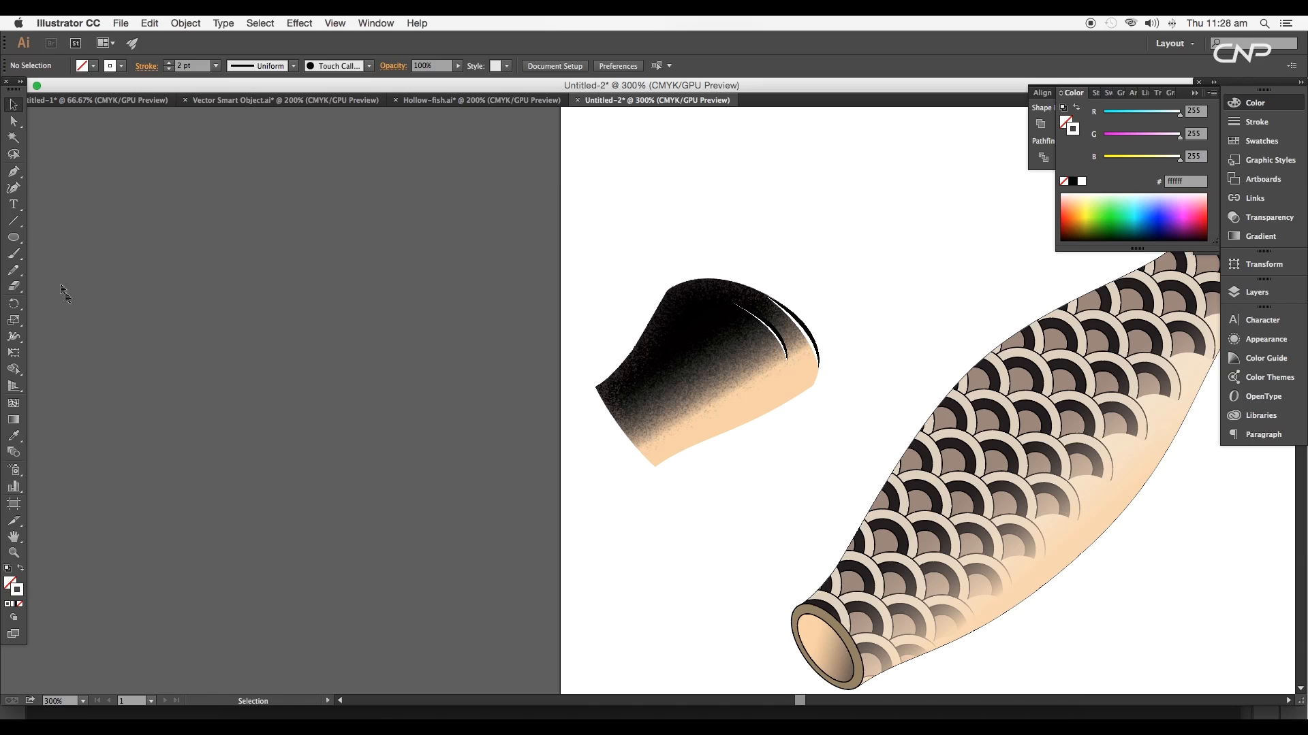
pyautogui.moveTo(694, 214); pyautogui.dragTo(717, 239)
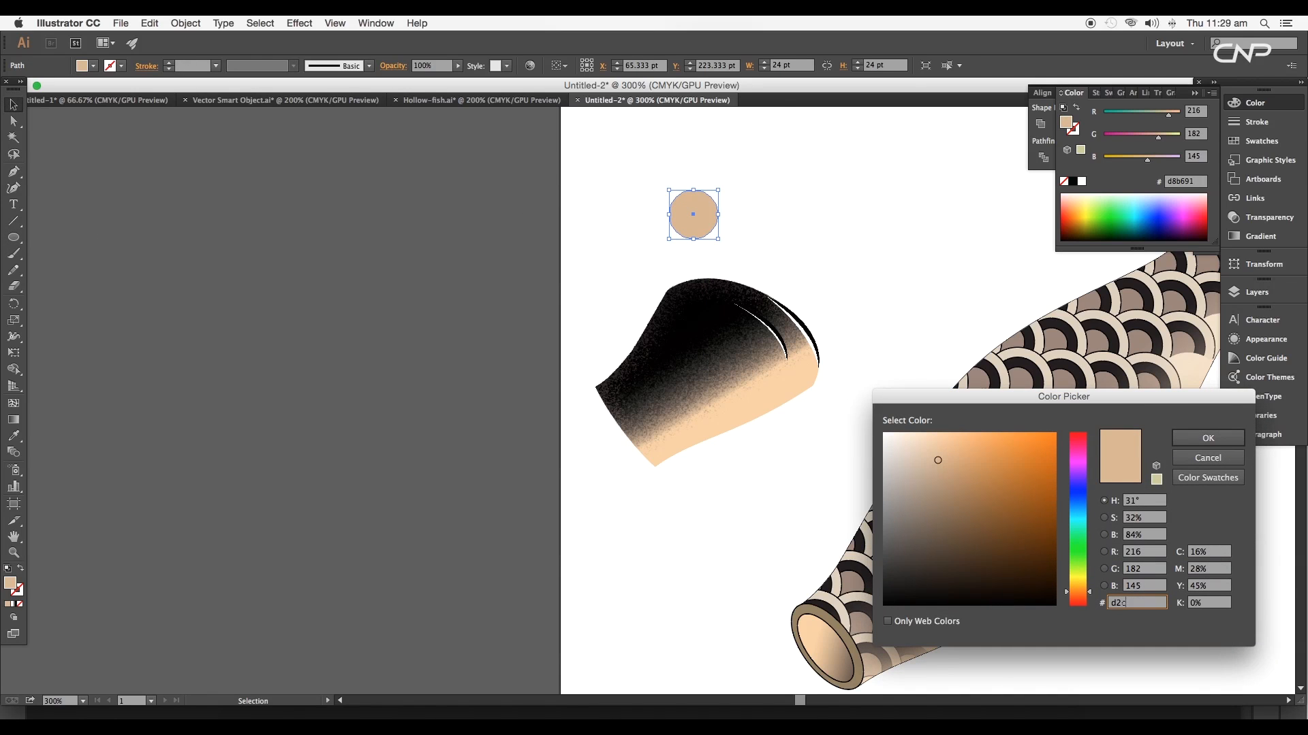
pyautogui.press('Return')
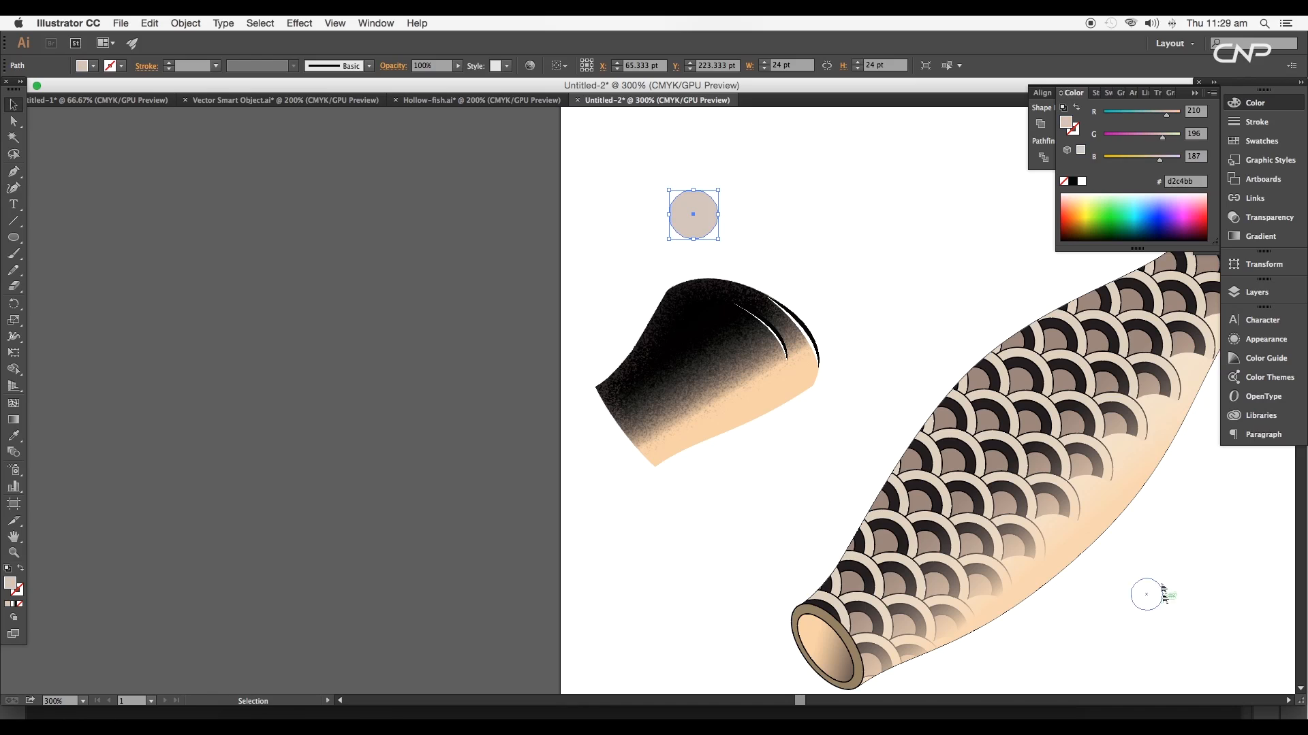
# Add two concentric inner circles to the eye, about 16 pt filled 090c0c and about 8.8 pt filled 8c6e4d
pyautogui.press('a')
pyautogui.moveTo(716, 198); pyautogui.dragTo(713, 202)
pyautogui.moveTo(713, 202); pyautogui.dragTo(713, 202)
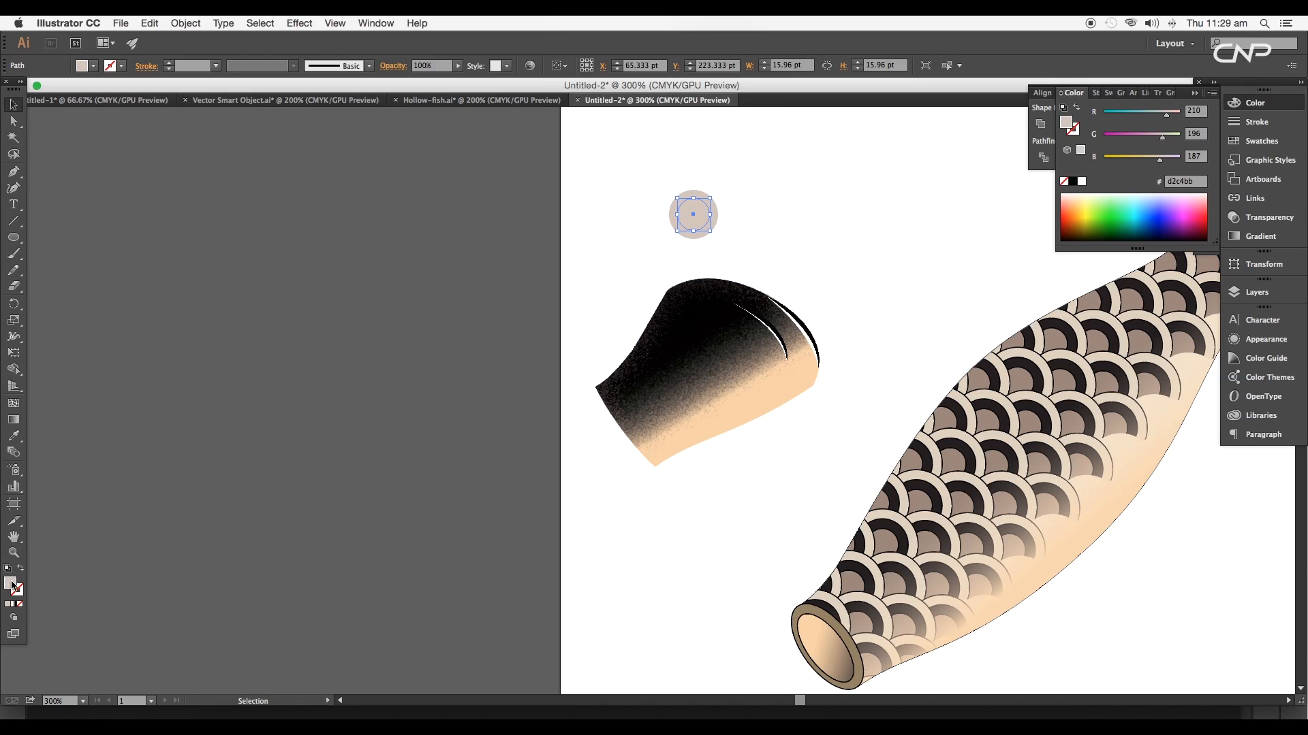
pyautogui.doubleClick(11, 584)
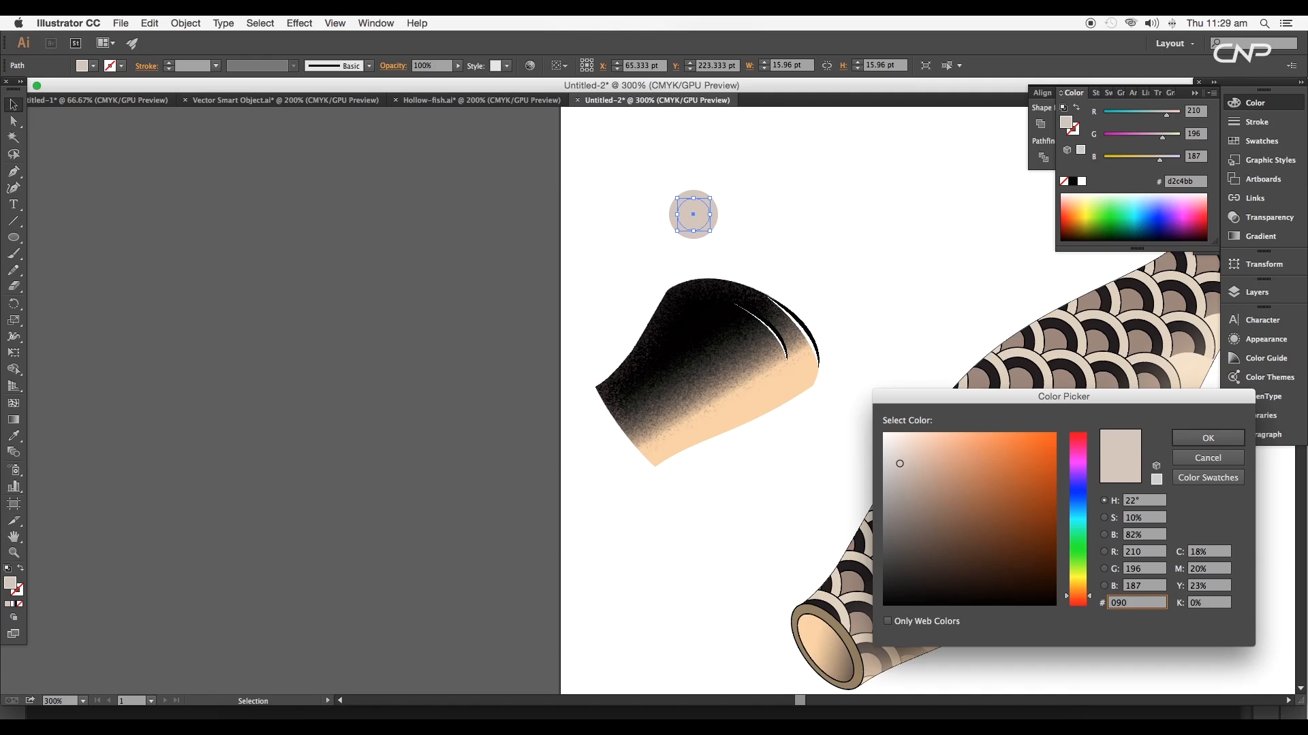
pyautogui.write('090c0c')
pyautogui.press('Return')
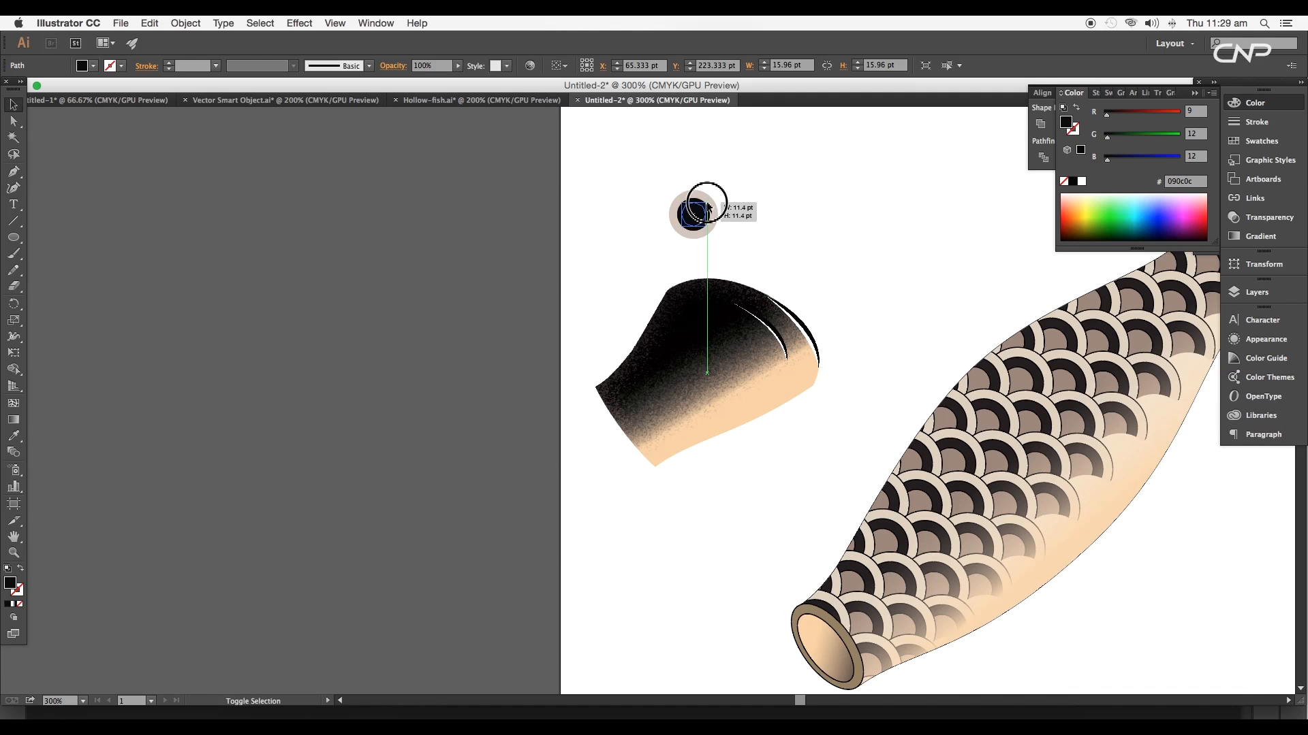
pyautogui.doubleClick(11, 584)
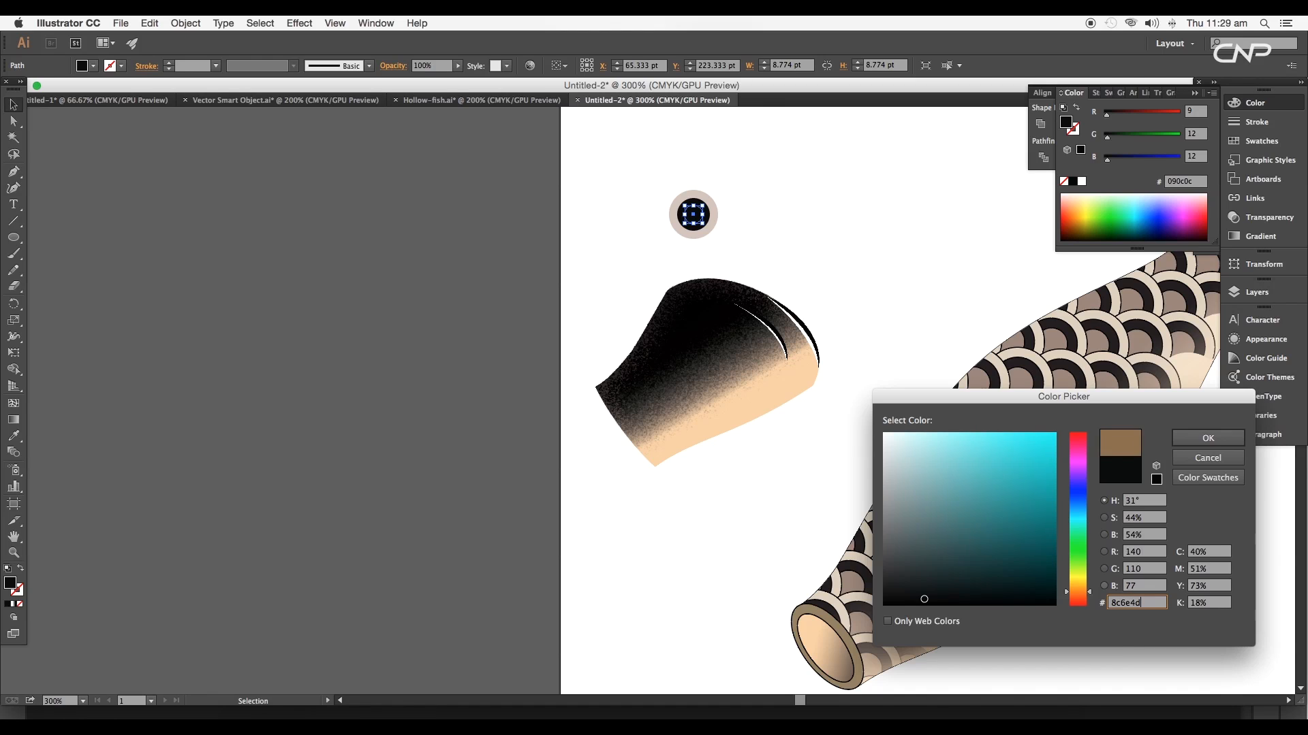
pyautogui.press('Return')
# Place the eye on the dark part of the head as a slightly flattened, rotated ellipse
pyautogui.moveTo(745, 249); pyautogui.dragTo(714, 446)
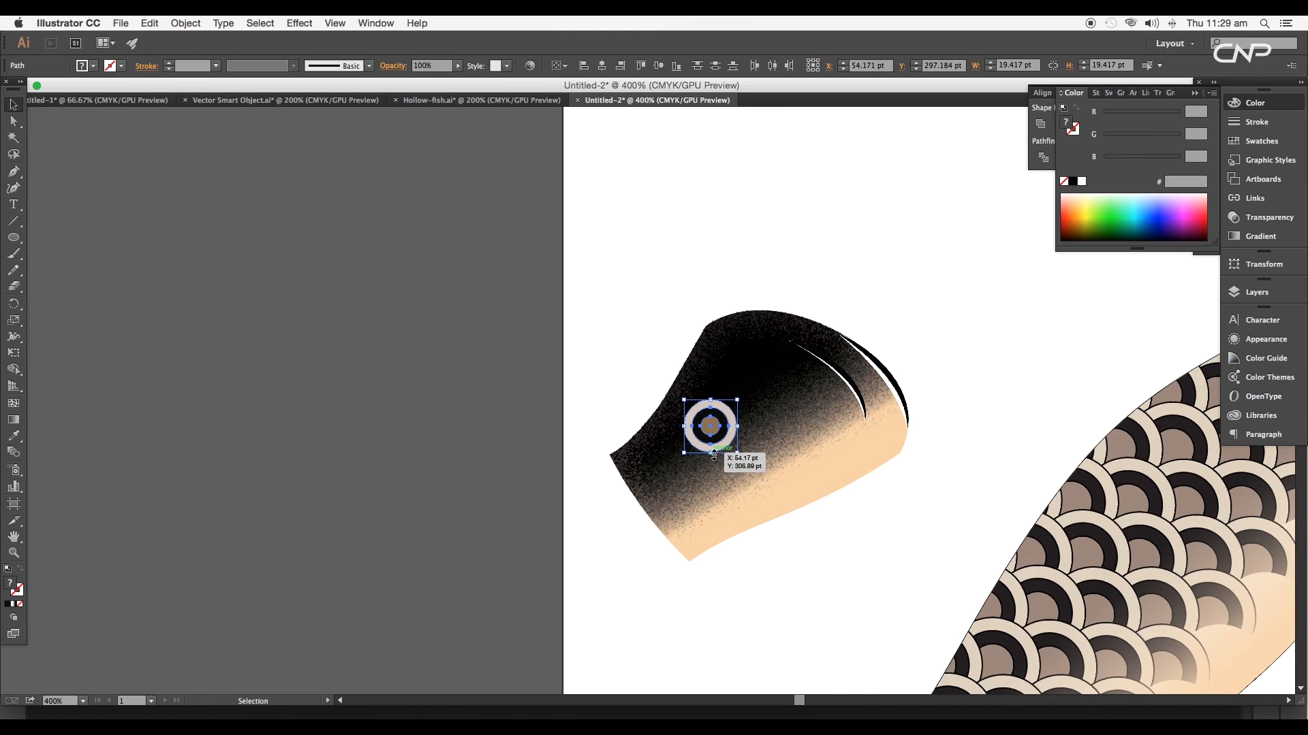
pyautogui.scroll(2, 723, 434)
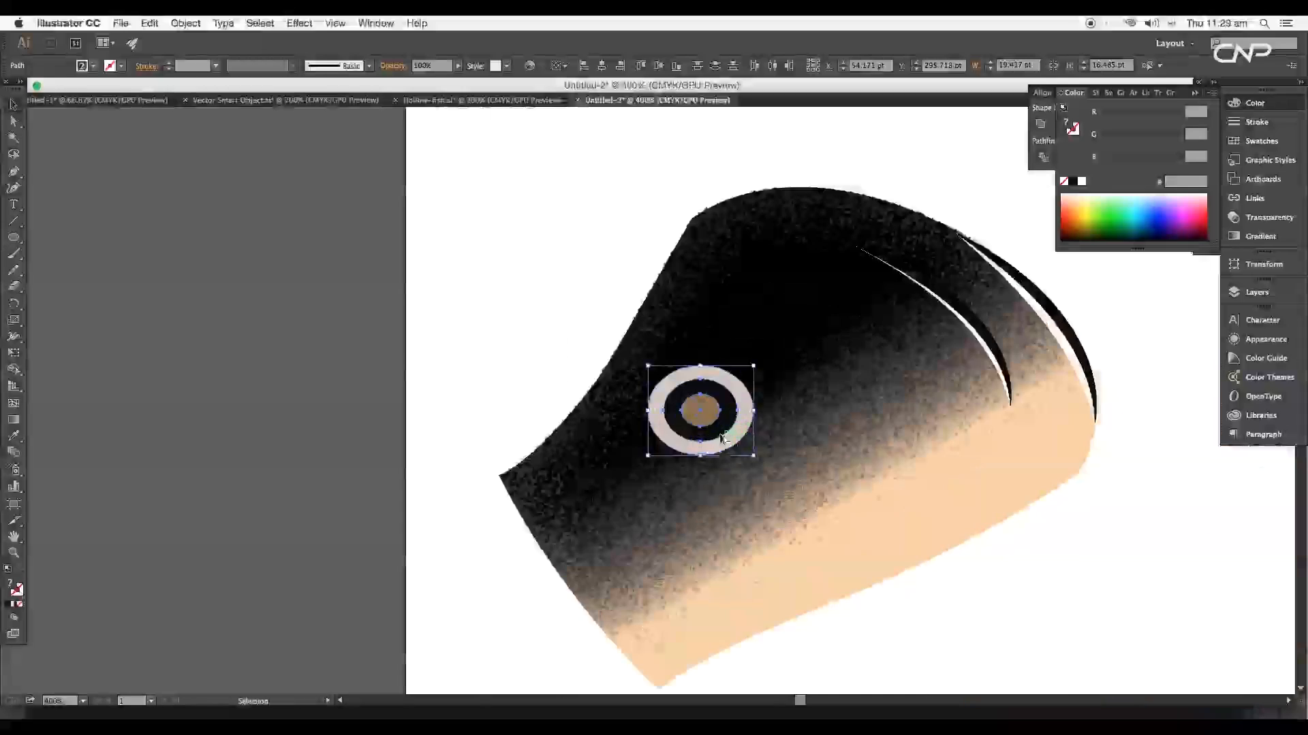
pyautogui.moveTo(758, 362); pyautogui.dragTo(726, 279)
pyautogui.moveTo(726, 278); pyautogui.dragTo(725, 278)
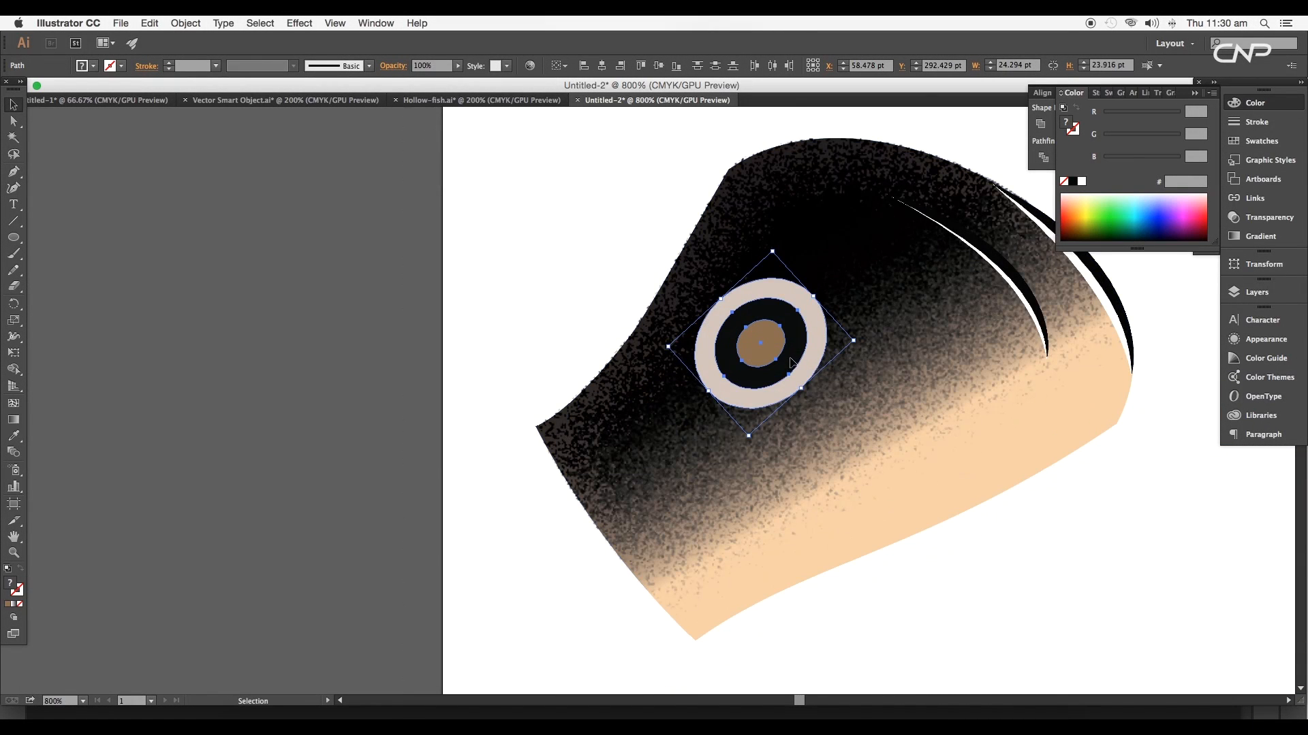
pyautogui.moveTo(790, 387); pyautogui.dragTo(796, 419)
pyautogui.scroll(-2, 784, 381)
# Draw a wavy whisker path below the eye with the Pen tool, about 41.5 pt wide and 27 pt high
pyautogui.click(703, 321)
pyautogui.press('p')
pyautogui.scroll(1, 793, 497)
pyautogui.click(754, 408)
pyautogui.moveTo(865, 347); pyautogui.dragTo(900, 352)
pyautogui.press('v')
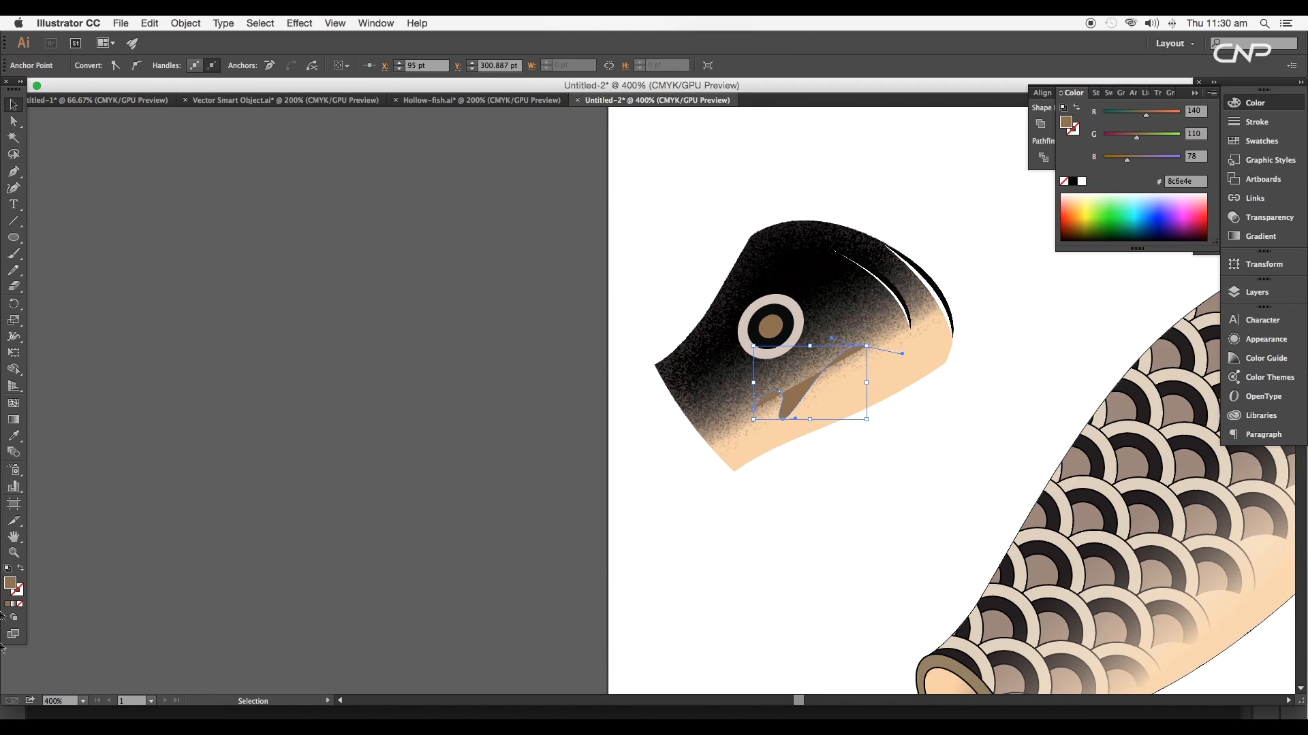
# Swap the whisker's brown fill to a 6 pt stroke with a width profile tapering to one end
pyautogui.click(19, 569)
pyautogui.click(197, 70)
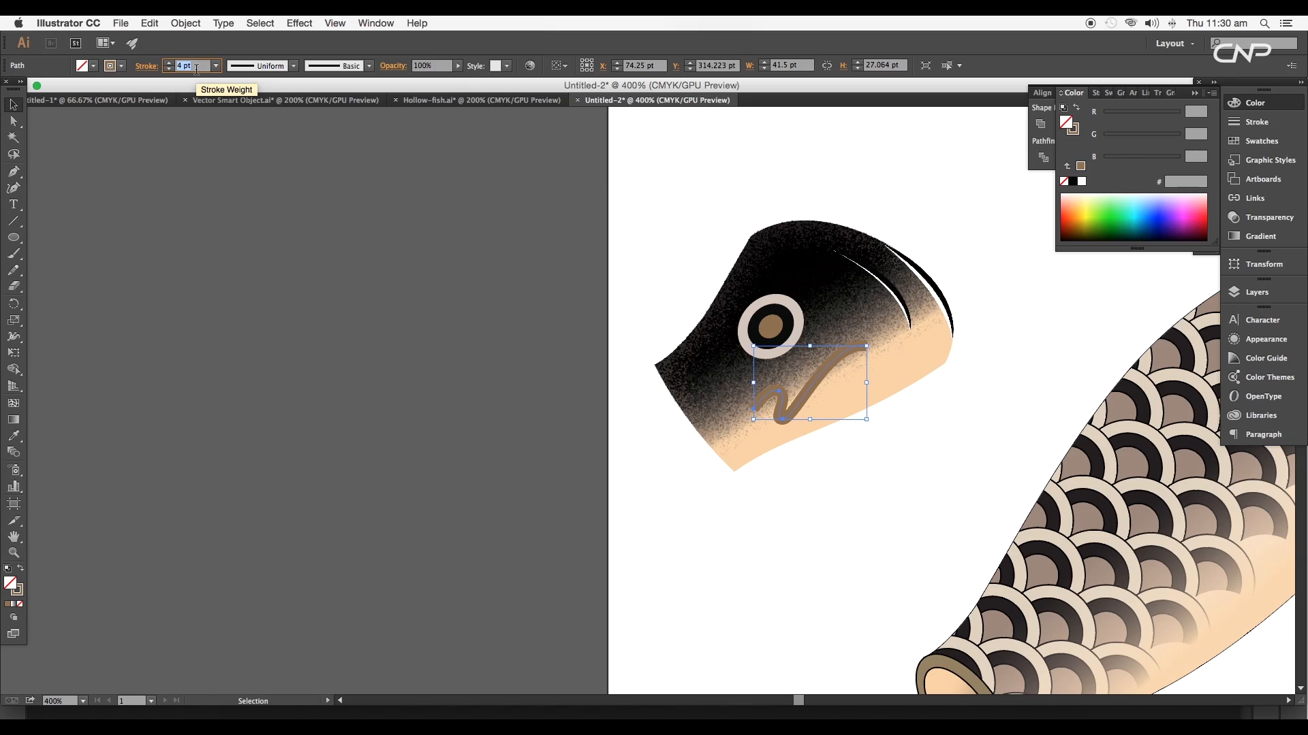
pyautogui.click(140, 68)
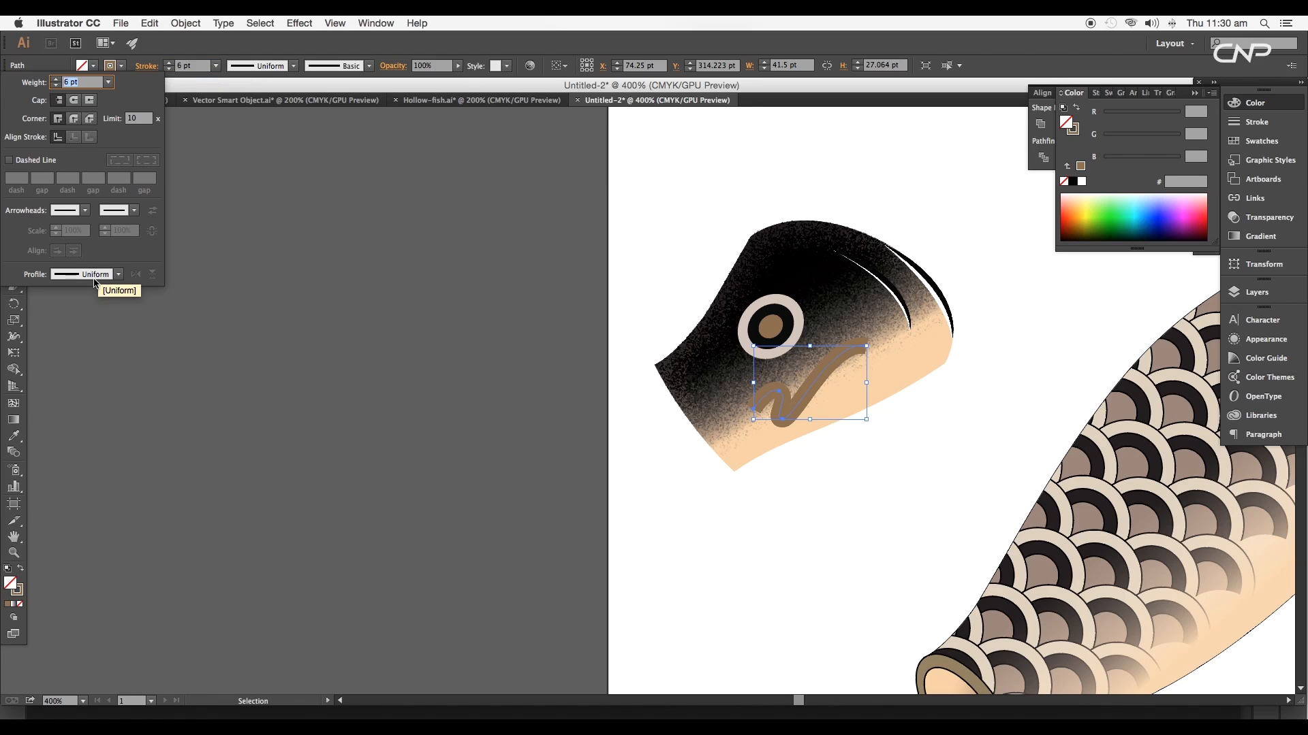
pyautogui.click(109, 275)
pyautogui.click(89, 387)
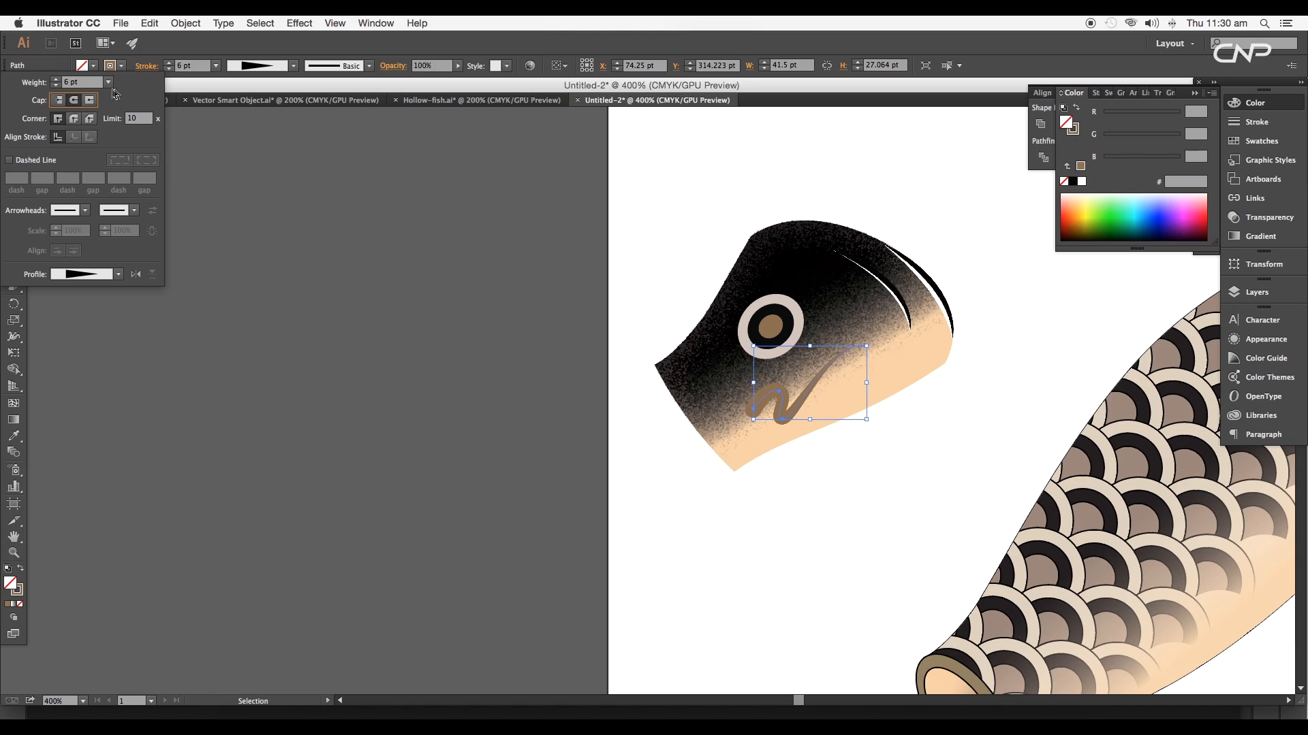
# Adjust the whisker's curve and expand its appearance into a filled shape
pyautogui.press('a')
pyautogui.click(186, 24)
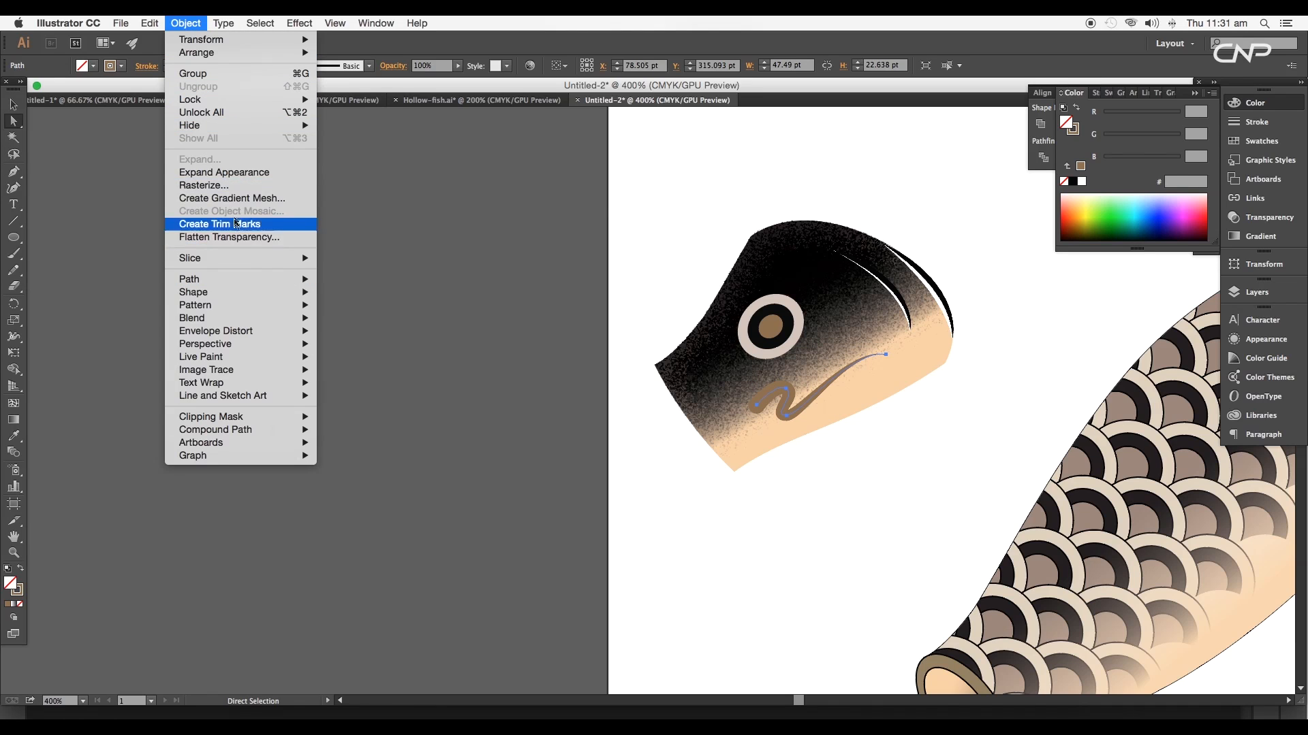
pyautogui.click(240, 180)
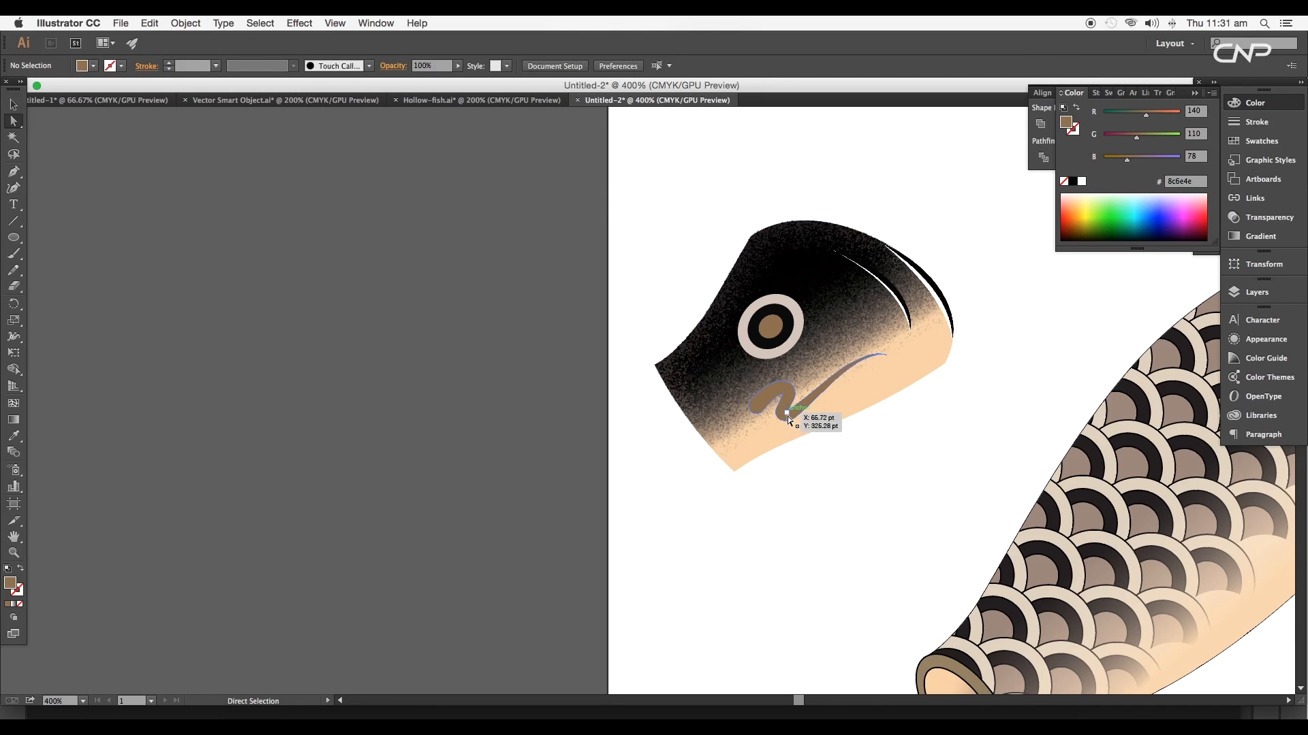
# Fill the whisker with af8c69 and colour its outline 726658
pyautogui.doubleClick(10, 584)
pyautogui.write('af8c69')
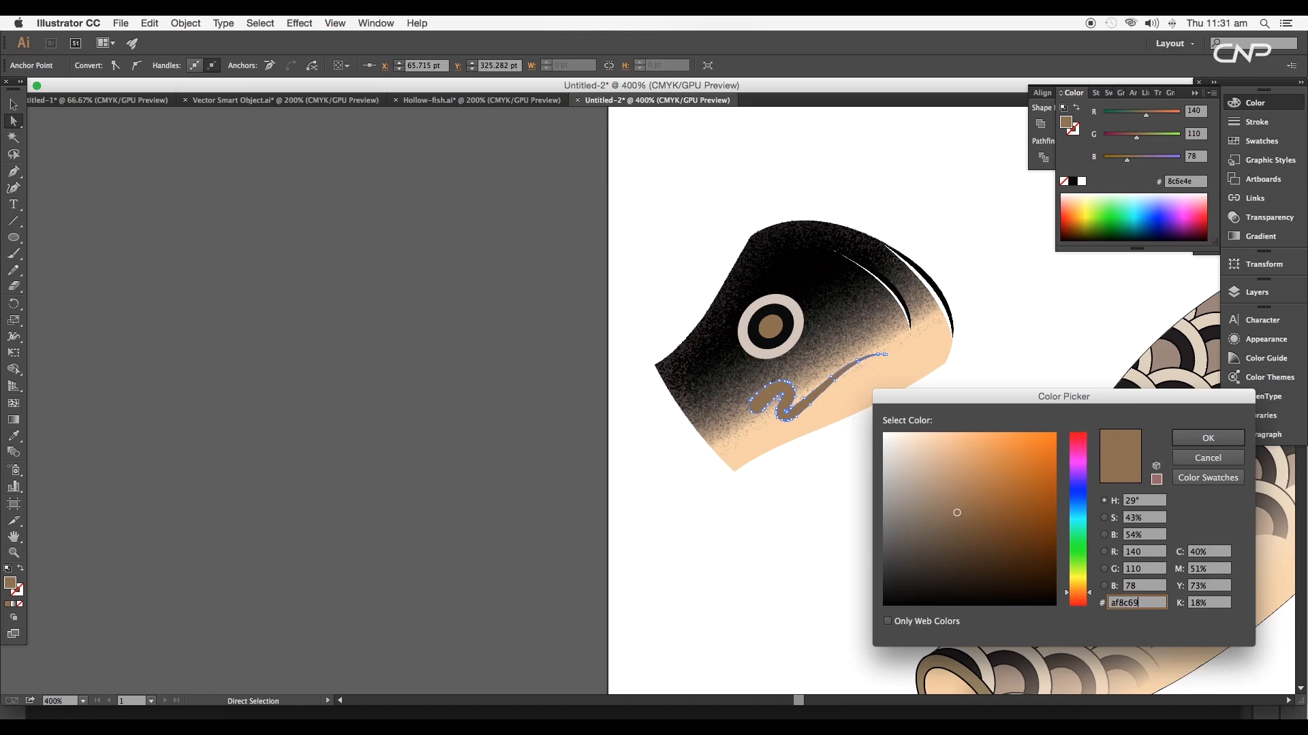
pyautogui.press('Return')
pyautogui.doubleClick(10, 584)
pyautogui.write('726658')
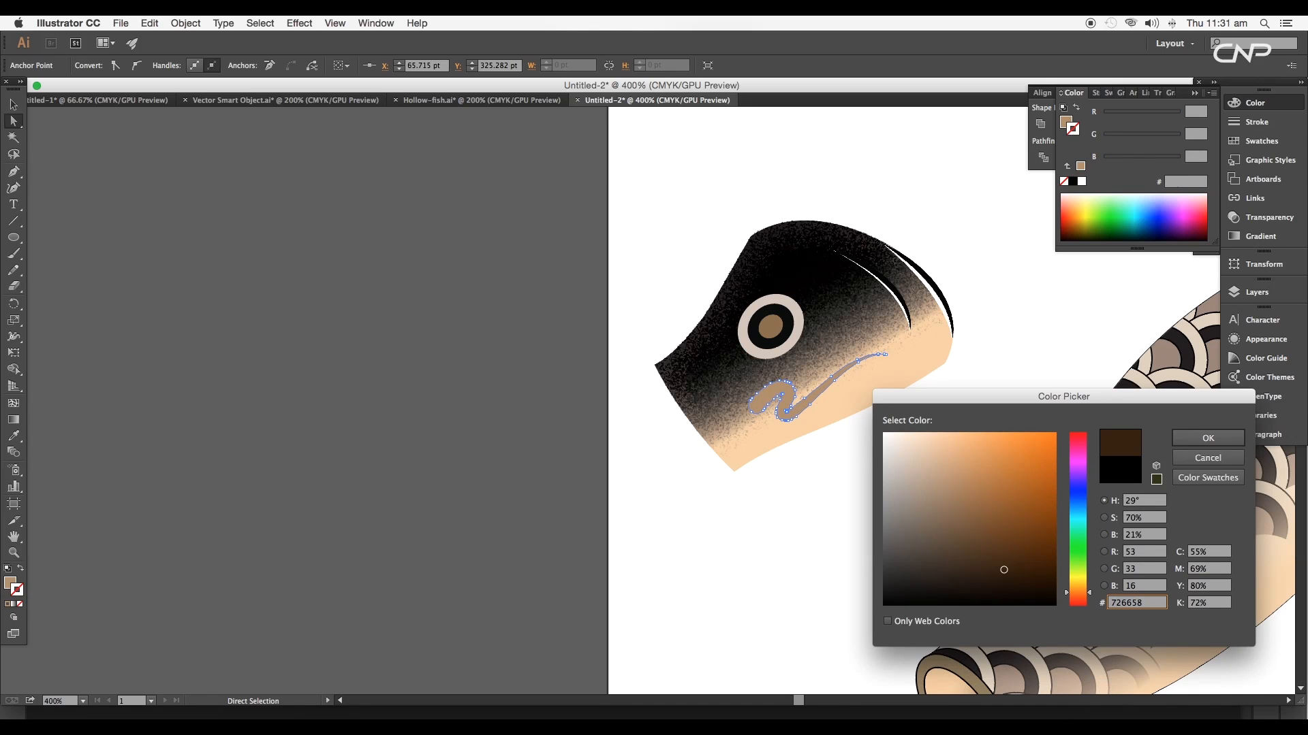
pyautogui.click(1207, 439)
# Set the whisker outline's stroke weight to 0.5 pt
pyautogui.press('v')
pyautogui.click(215, 66)
pyautogui.click(238, 96)
pyautogui.click(409, 320)
# Select the head's spattered black shading with the eye circles and bring them to the front
pyautogui.press('super+minus')
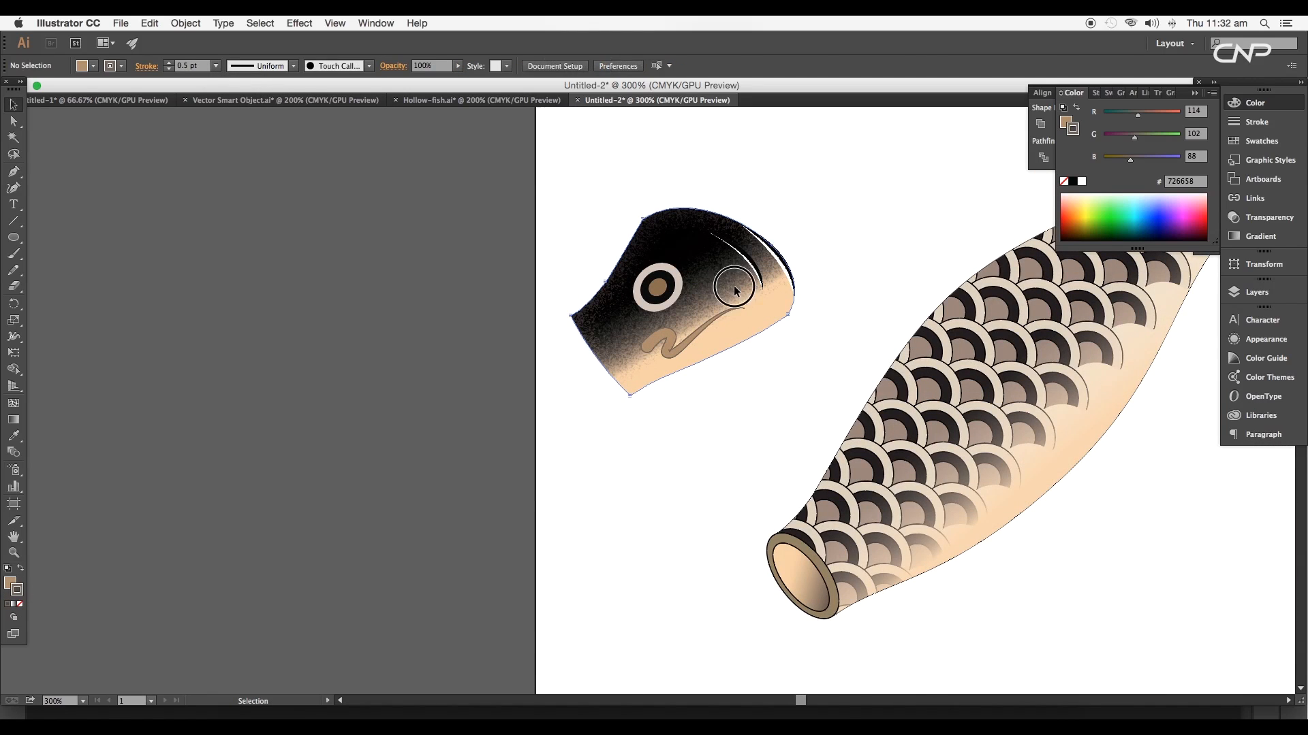
pyautogui.click(735, 288)
pyautogui.scroll(1, 735, 287)
pyautogui.keyDown('shift'); pyautogui.click(632, 285); pyautogui.keyUp('shift')
pyautogui.keyDown('shift'); pyautogui.click(646, 293); pyautogui.keyUp('shift')
pyautogui.keyDown('shift'); pyautogui.click(652, 305); pyautogui.keyUp('shift')
pyautogui.rightClick(689, 311)
pyautogui.moveTo(764, 482)
pyautogui.click(826, 482)
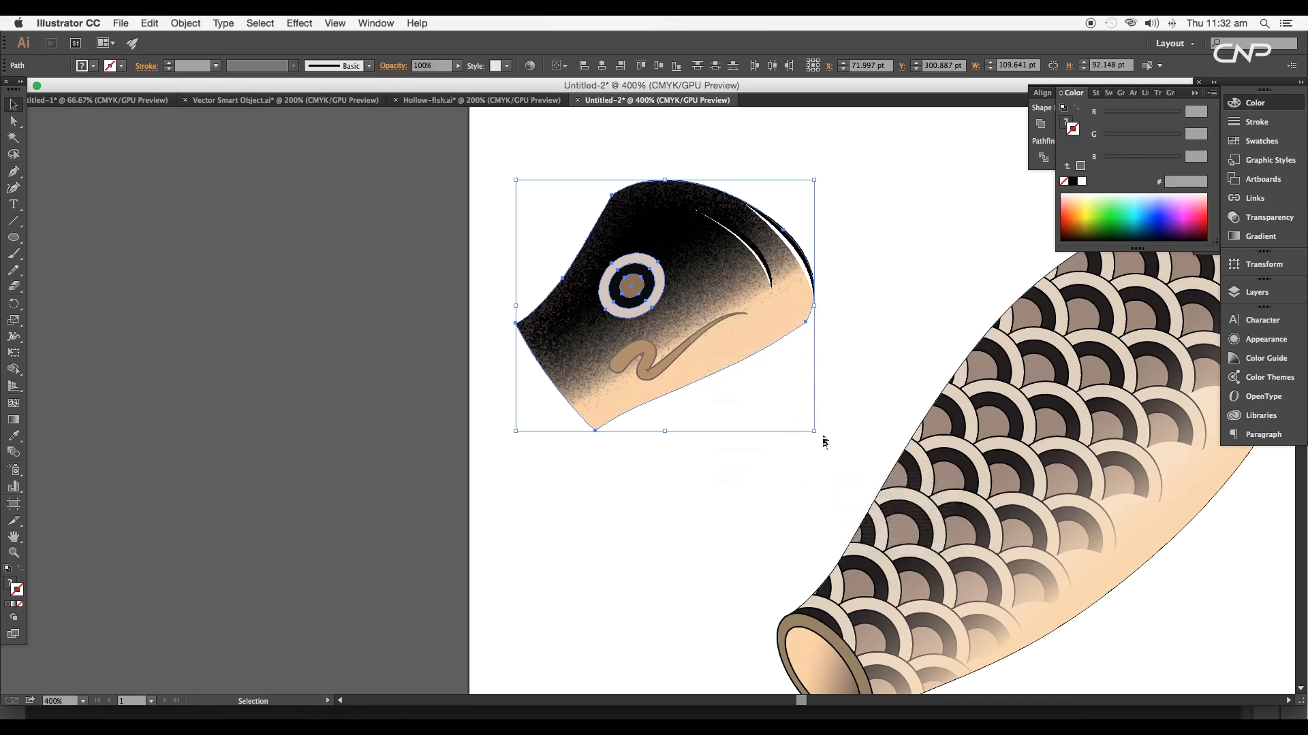
# Move the complete head with eye, gills and whisker onto the front end of the fish's body
pyautogui.scroll(-2, 858, 333)
pyautogui.moveTo(783, 345); pyautogui.dragTo(914, 491)
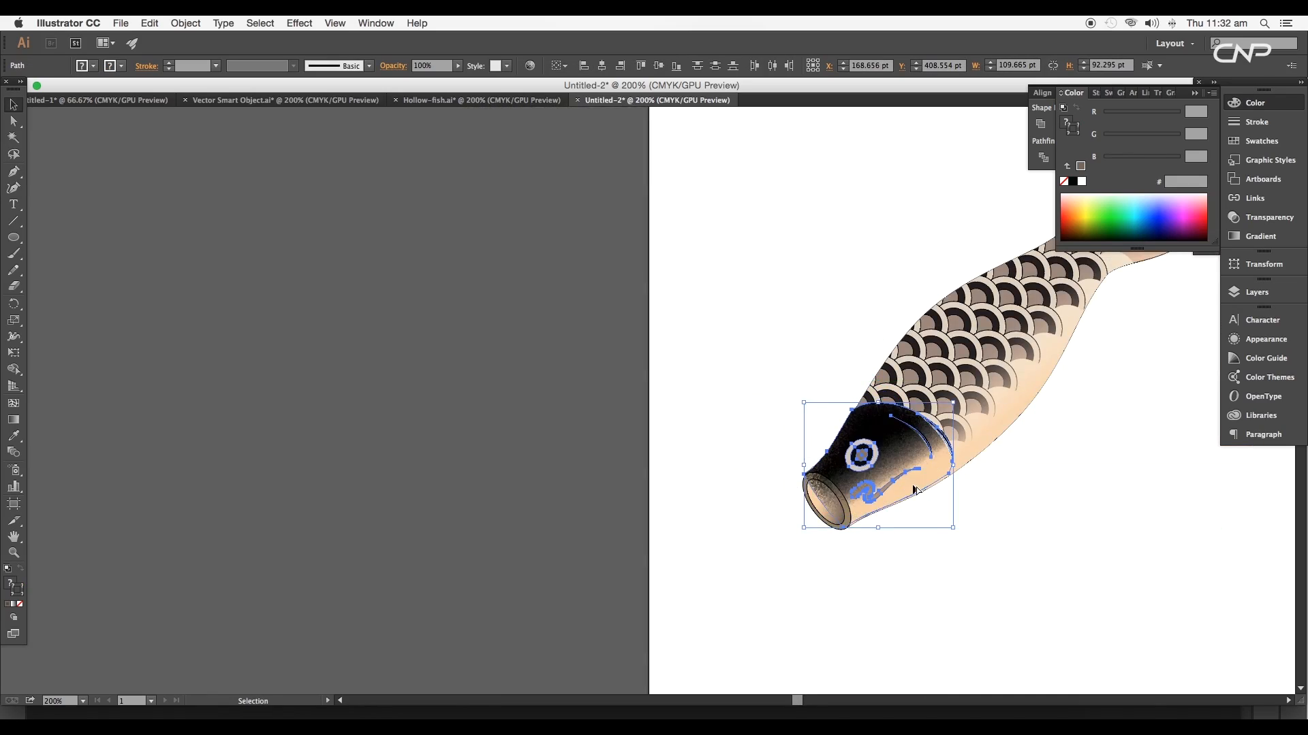
pyautogui.scroll(2, 915, 490)
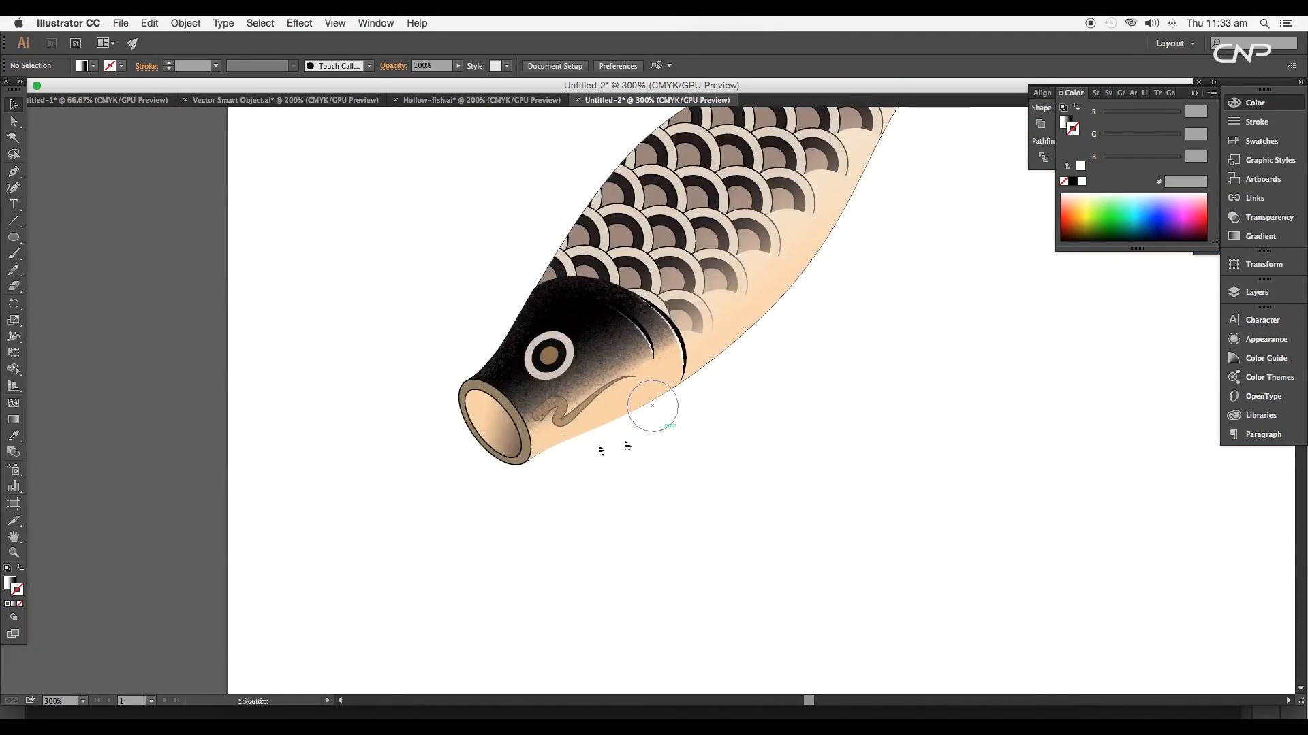
# Apply the Grain texture effect to the inner mouth ellipse and adjust its settings
pyautogui.scroll(2, 504, 435)
pyautogui.click(521, 427)
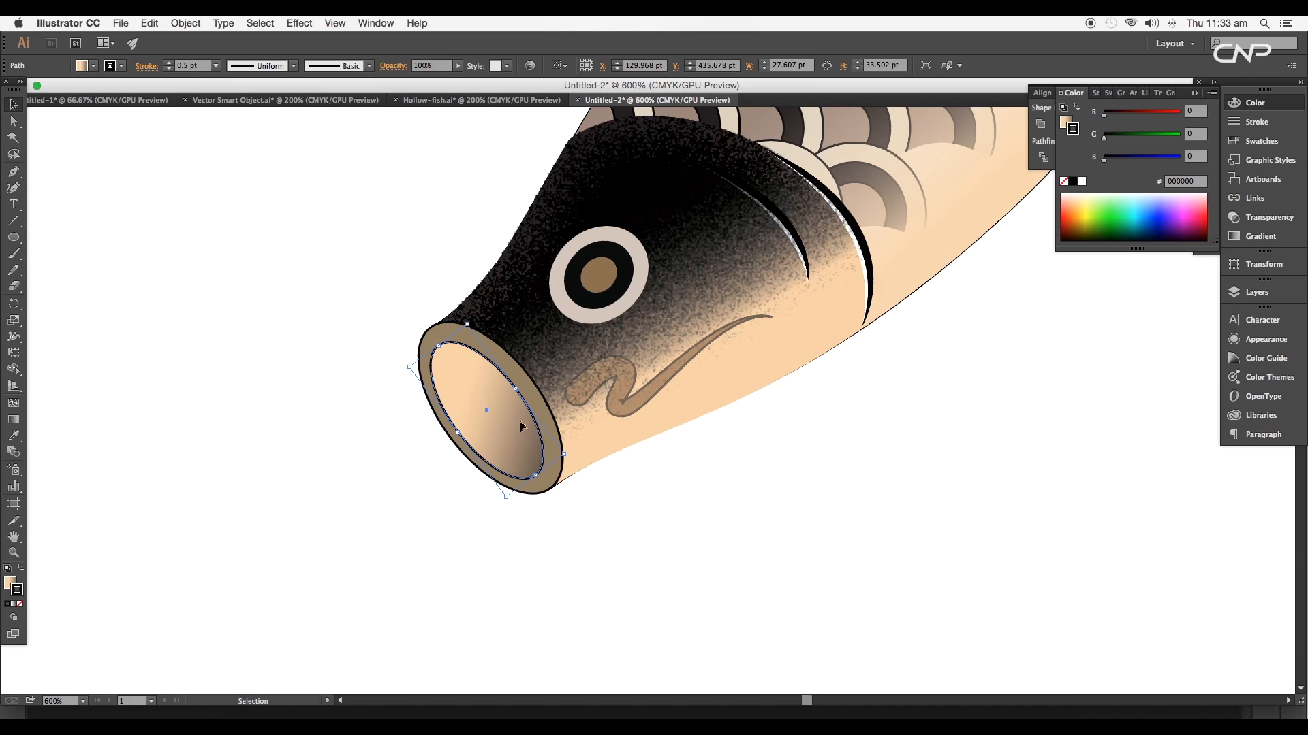
pyautogui.click(300, 23)
pyautogui.moveTo(409, 375)
pyautogui.click(519, 388)
pyautogui.moveTo(1238, 173); pyautogui.dragTo(1250, 176)
pyautogui.moveTo(1192, 145)
pyautogui.mouseDown()
pyautogui.moveTo(1169, 145)
pyautogui.moveTo(1208, 151)
pyautogui.mouseUp()
pyautogui.click(1205, 69)
pyautogui.click(806, 468)
# Draw a small closed, gradient-filled fin with the Pen tool on the rear part of the belly edge
pyautogui.scroll(-4, 757, 500)
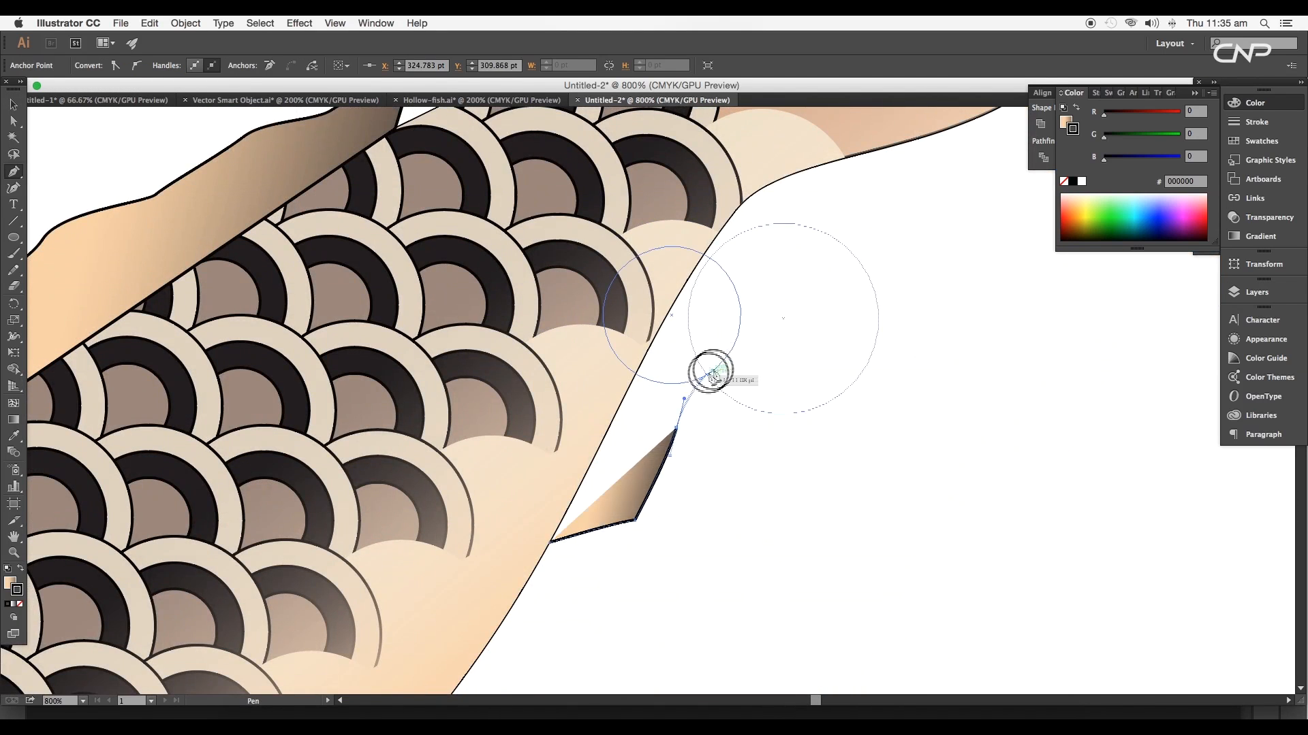
pyautogui.click(709, 373)
pyautogui.click(724, 293)
pyautogui.click(656, 340)
pyautogui.click(550, 542)
# Draw a leaf-shaped, gradient-filled fin with the Pen tool on the belly edge just behind the head
pyautogui.scroll(-1, 550, 542)
pyautogui.click(596, 430)
pyautogui.moveTo(708, 433)
pyautogui.mouseDown()
pyautogui.moveTo(750, 463)
pyautogui.moveTo(759, 512)
pyautogui.mouseUp()
pyautogui.click(679, 509)
pyautogui.click(597, 429)
pyautogui.scroll(-4, 618, 463)
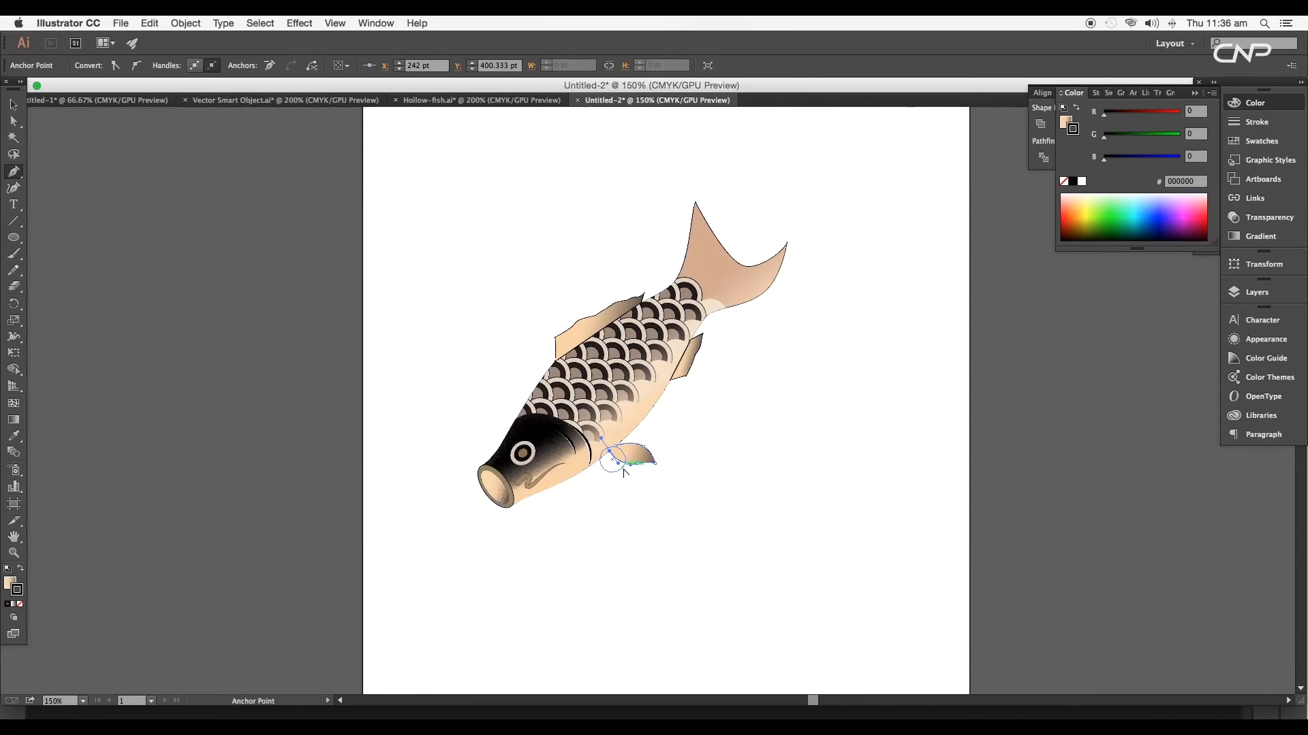
# Draw a second, downward-pointing leaf-shaped fin beside the first one behind the head
pyautogui.scroll(3, 619, 467)
pyautogui.click(555, 451)
pyautogui.click(567, 485)
pyautogui.click(620, 523)
pyautogui.click(586, 423)
pyautogui.click(555, 451)
# Refine the outlines of the two front belly fins by moving their anchor points
pyautogui.press('super+equal')
pyautogui.press('a')
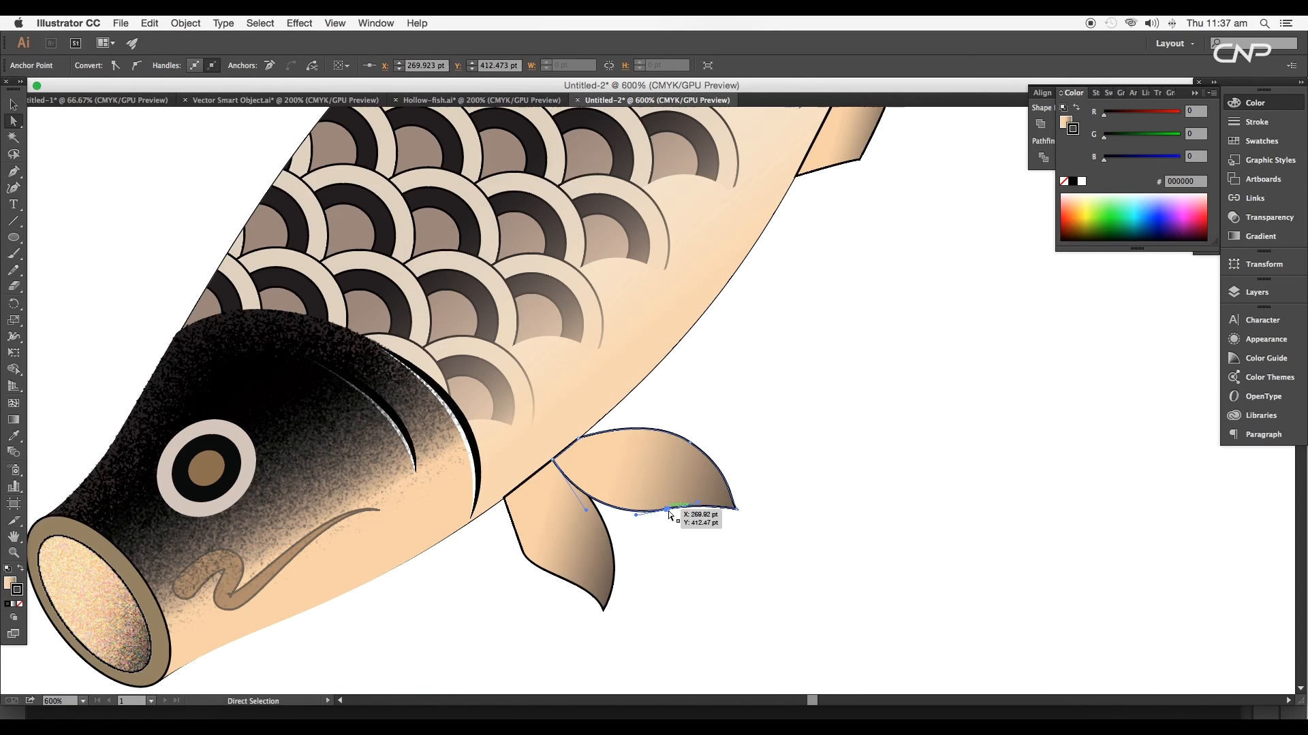
pyautogui.moveTo(526, 545); pyautogui.dragTo(601, 593)
pyautogui.click(13, 104)
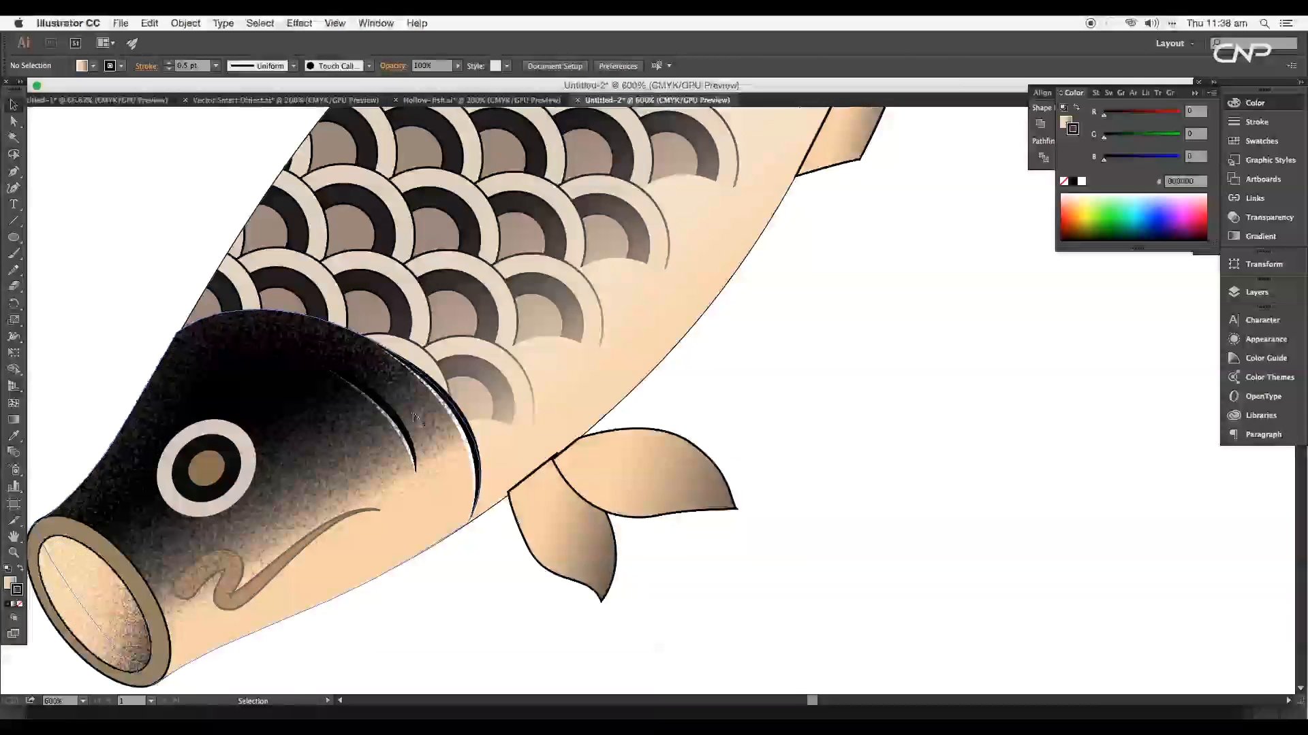
# Remove the stroke from the lower front fin's overlay shape and fill it with a linear white-to-black gradient
pyautogui.scroll(-3, 406, 529)
pyautogui.scroll(2, 406, 530)
pyautogui.click(18, 591)
pyautogui.click(20, 604)
pyautogui.click(9, 583)
pyautogui.click(13, 605)
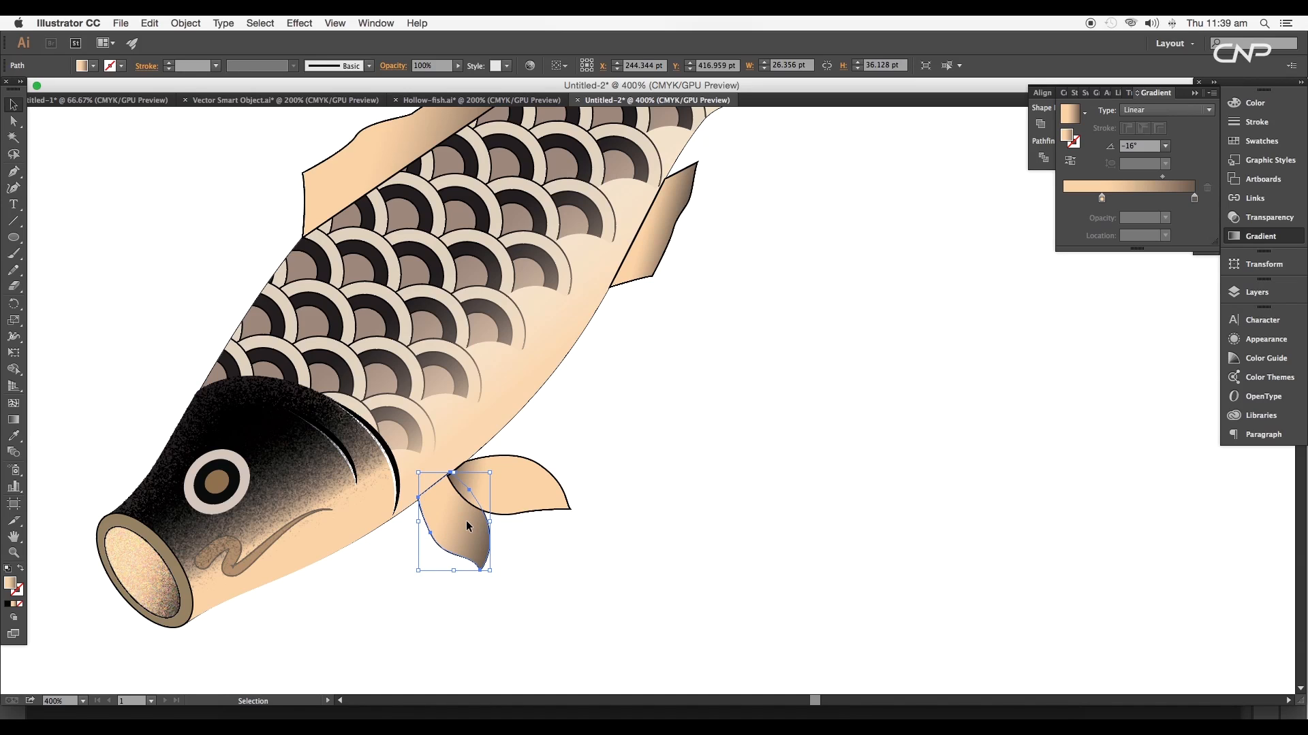
pyautogui.click(1084, 113)
pyautogui.click(1015, 145)
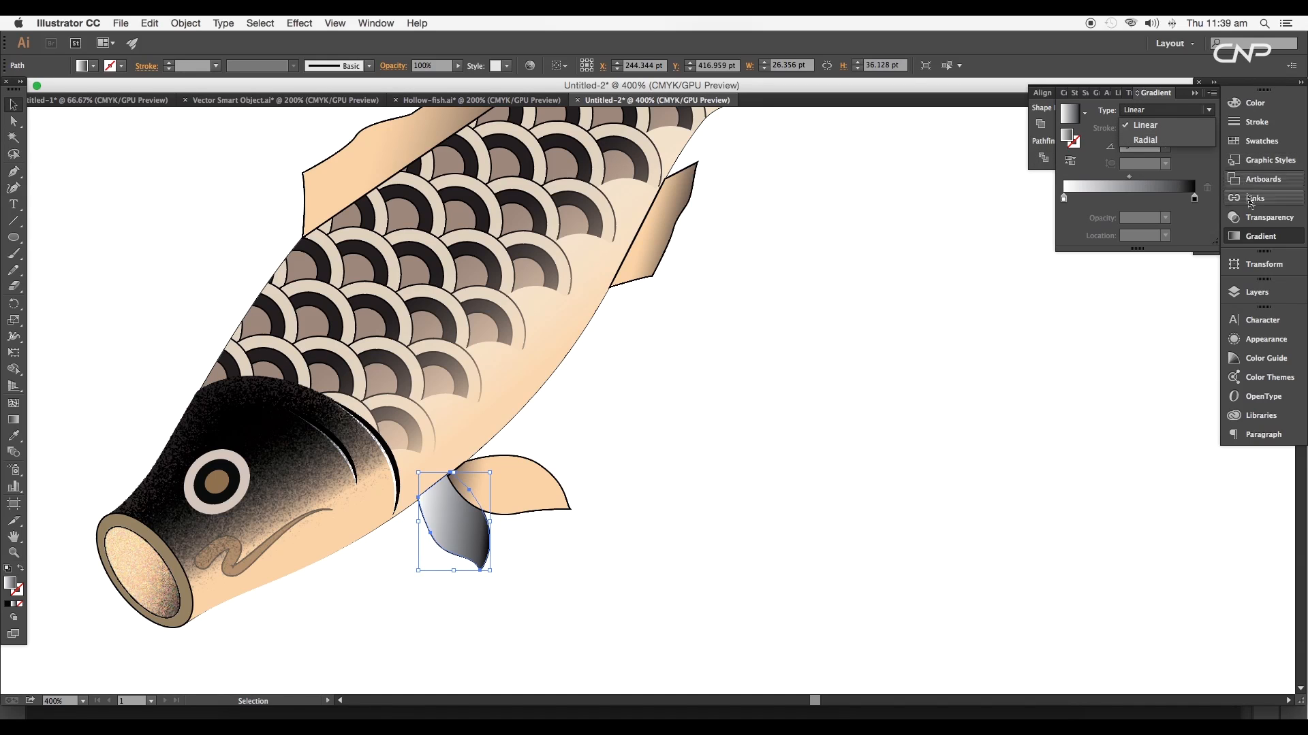
# Set the blending mode of the lower front fin's gradient overlay to Multiply
pyautogui.click(1263, 217)
pyautogui.click(1091, 110)
pyautogui.click(1106, 151)
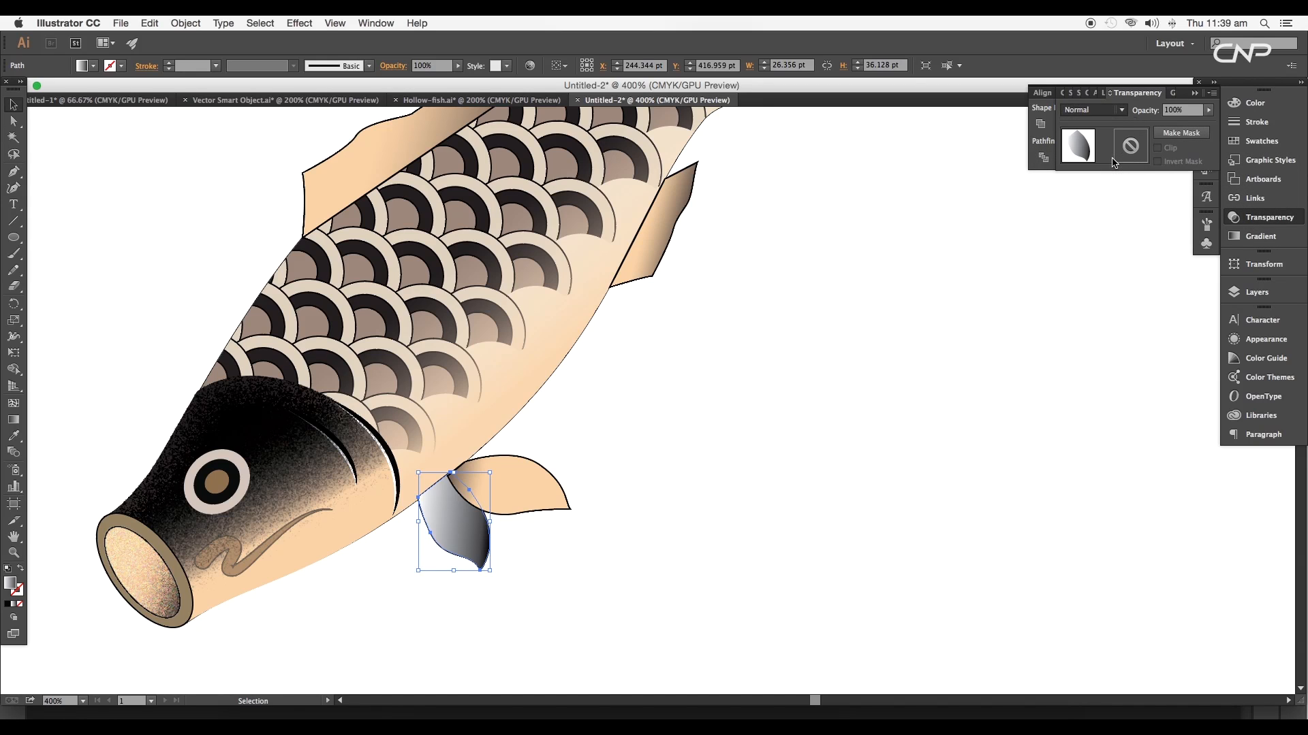
pyautogui.click(1120, 112)
pyautogui.click(1122, 113)
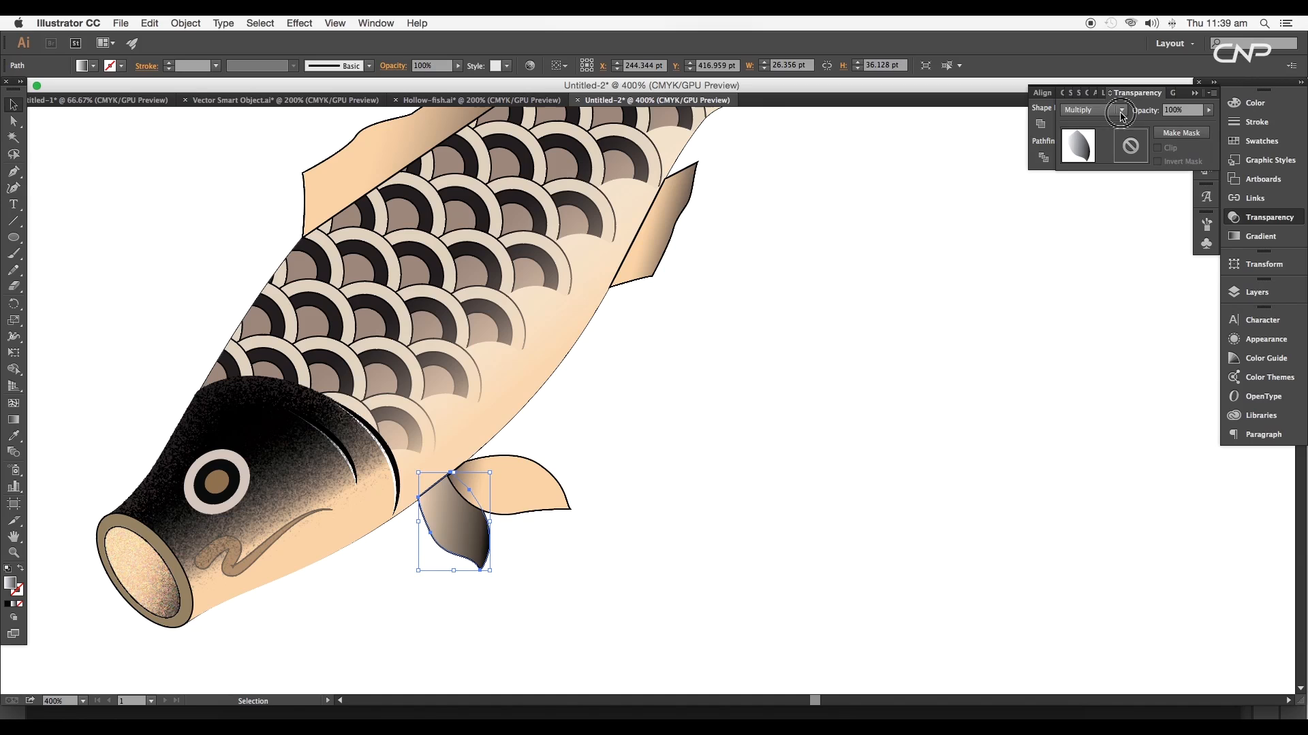
# Set the overlay's gradient angle to 105°, shift its white stop inward, and place the gradient midpoint at 37.98%
pyautogui.click(1238, 234)
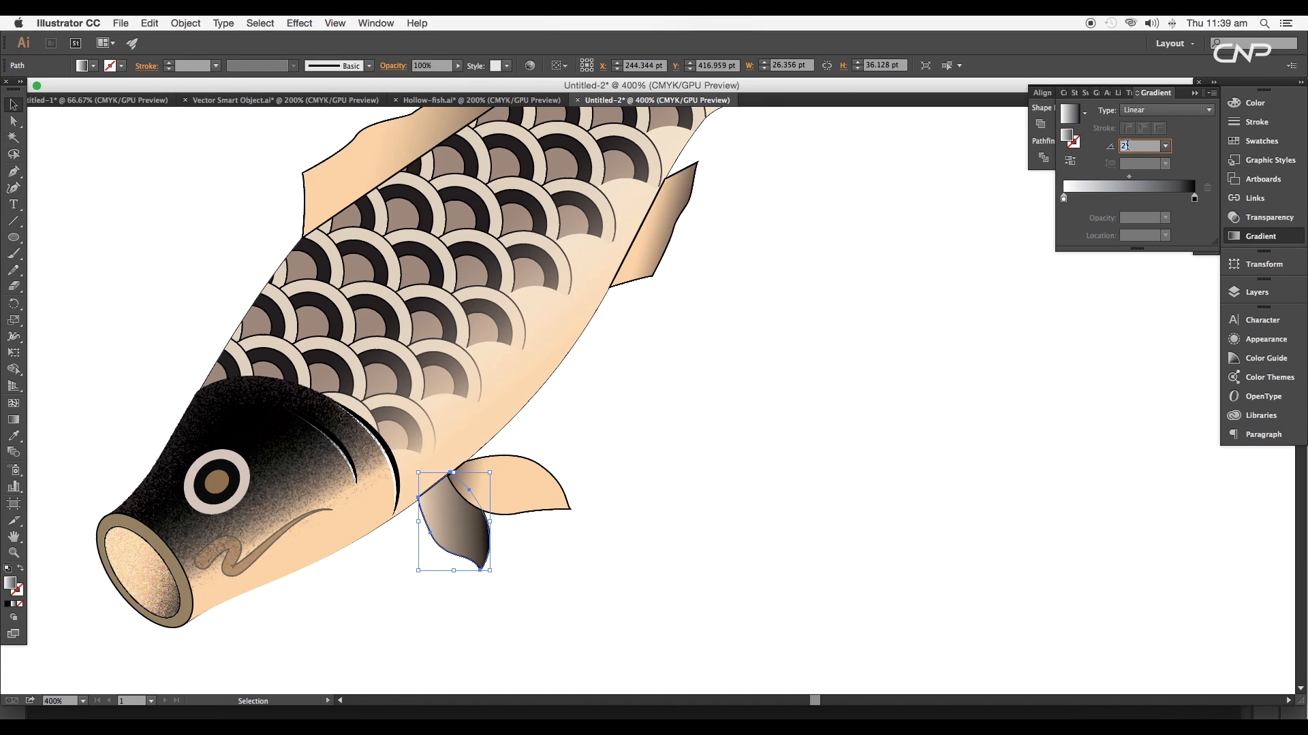
pyautogui.press('Up')
pyautogui.press('Up')
pyautogui.press('Up')
pyautogui.press('Up')
pyautogui.press('Up')
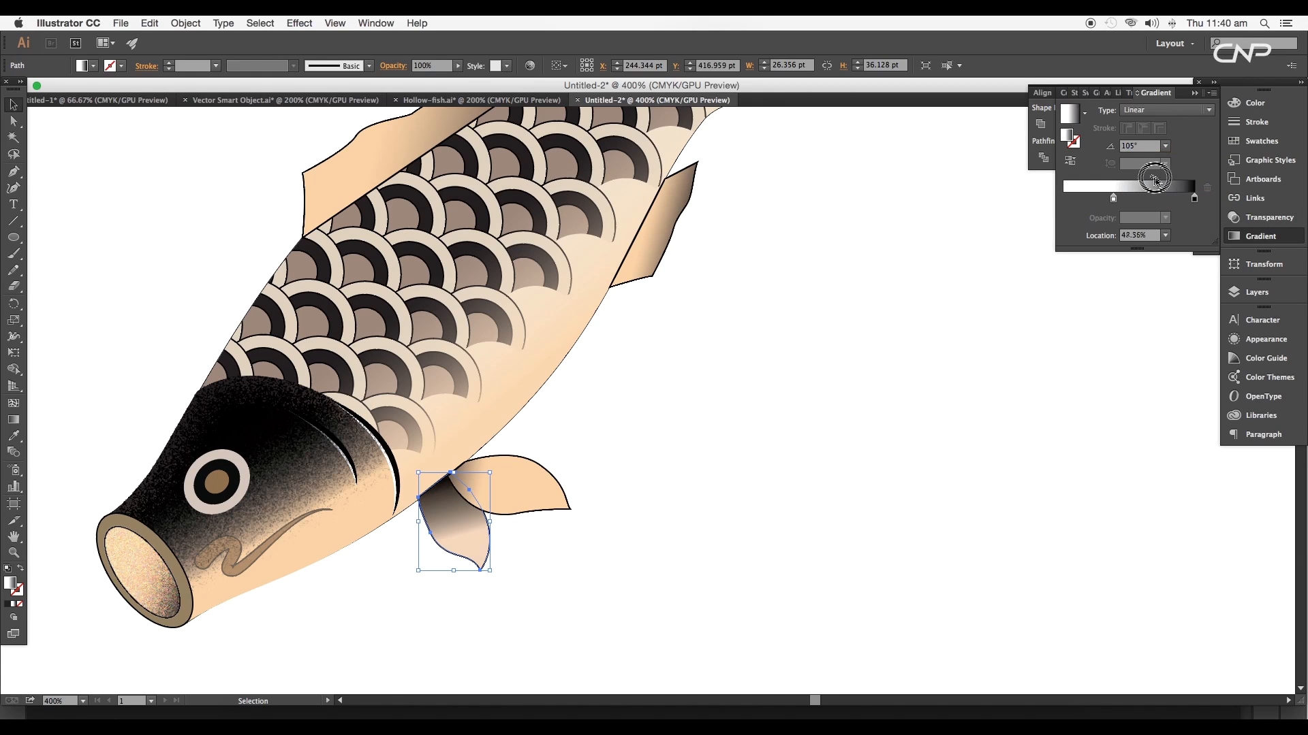
pyautogui.moveTo(1155, 180)
pyautogui.mouseDown()
pyautogui.moveTo(1167, 179)
pyautogui.moveTo(1144, 177)
pyautogui.mouseUp()
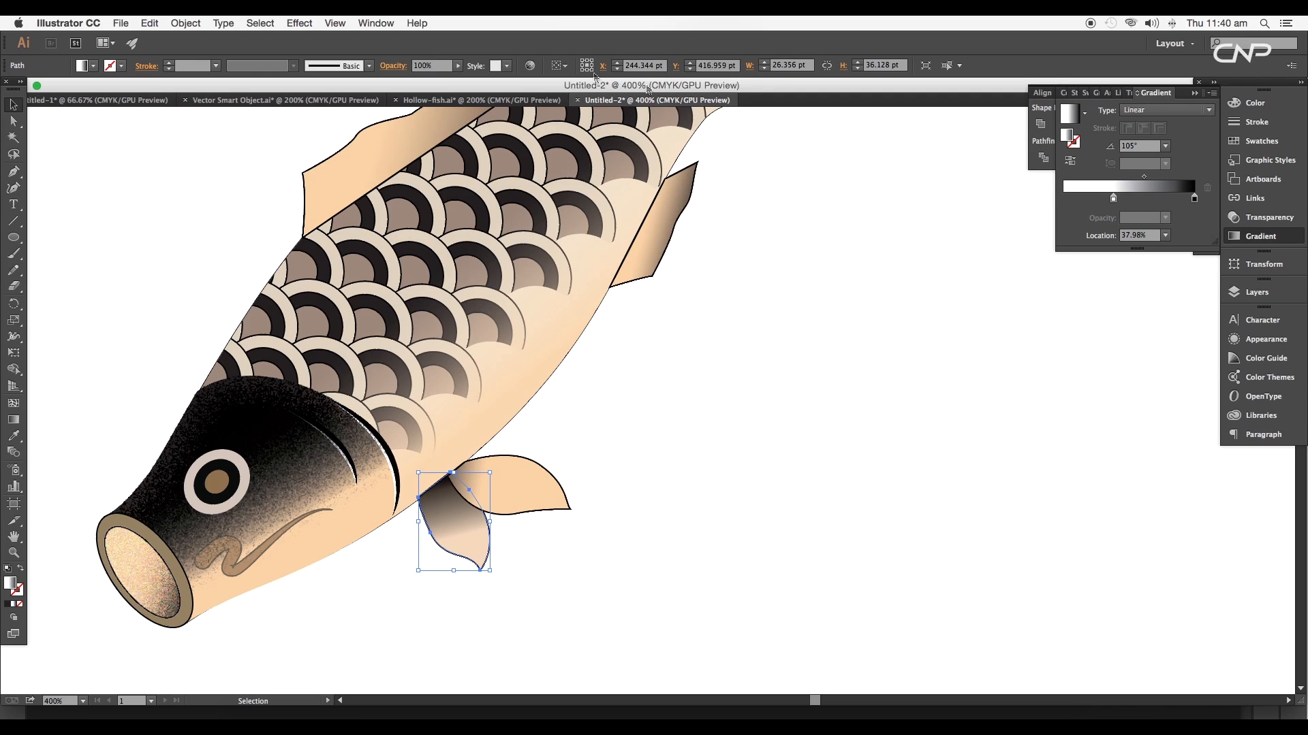
# Apply the Spatter effect to the lower fin's overlay with Smoothness 2 and a reduced Spray Radius
pyautogui.click(299, 23)
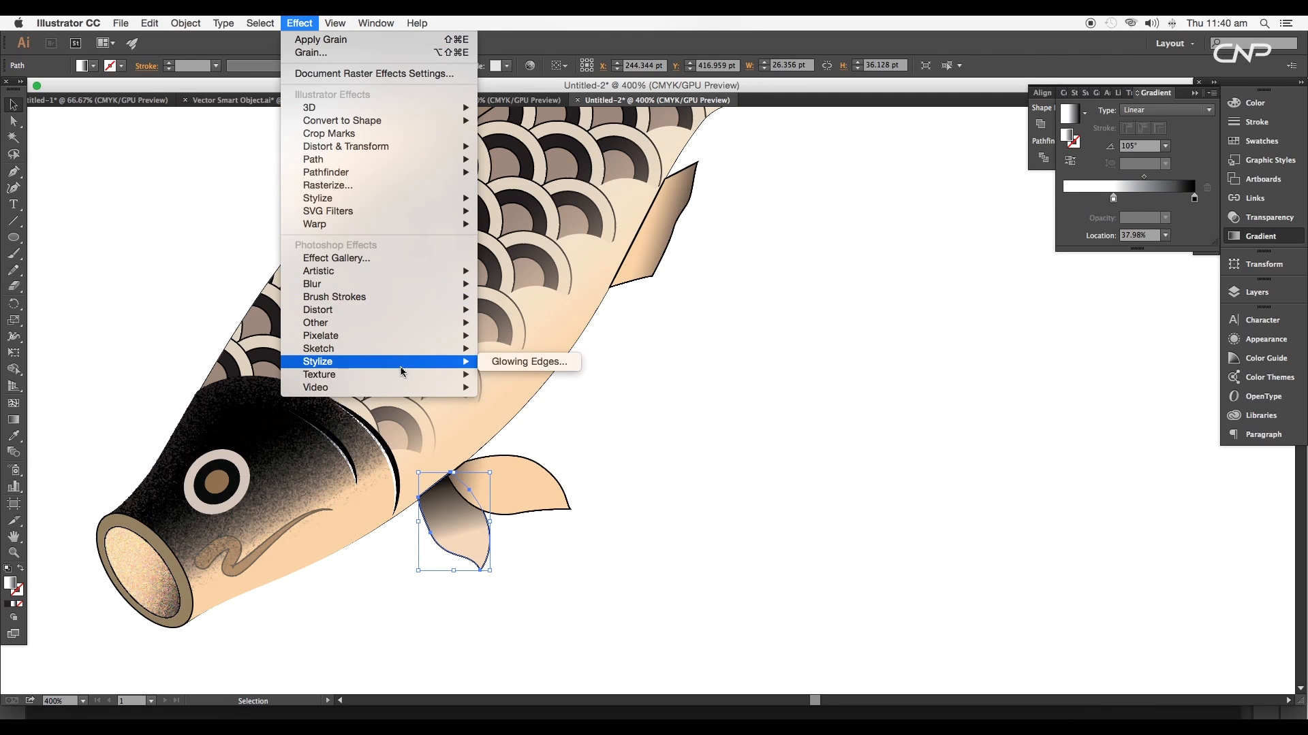
pyautogui.moveTo(422, 374)
pyautogui.click(516, 388)
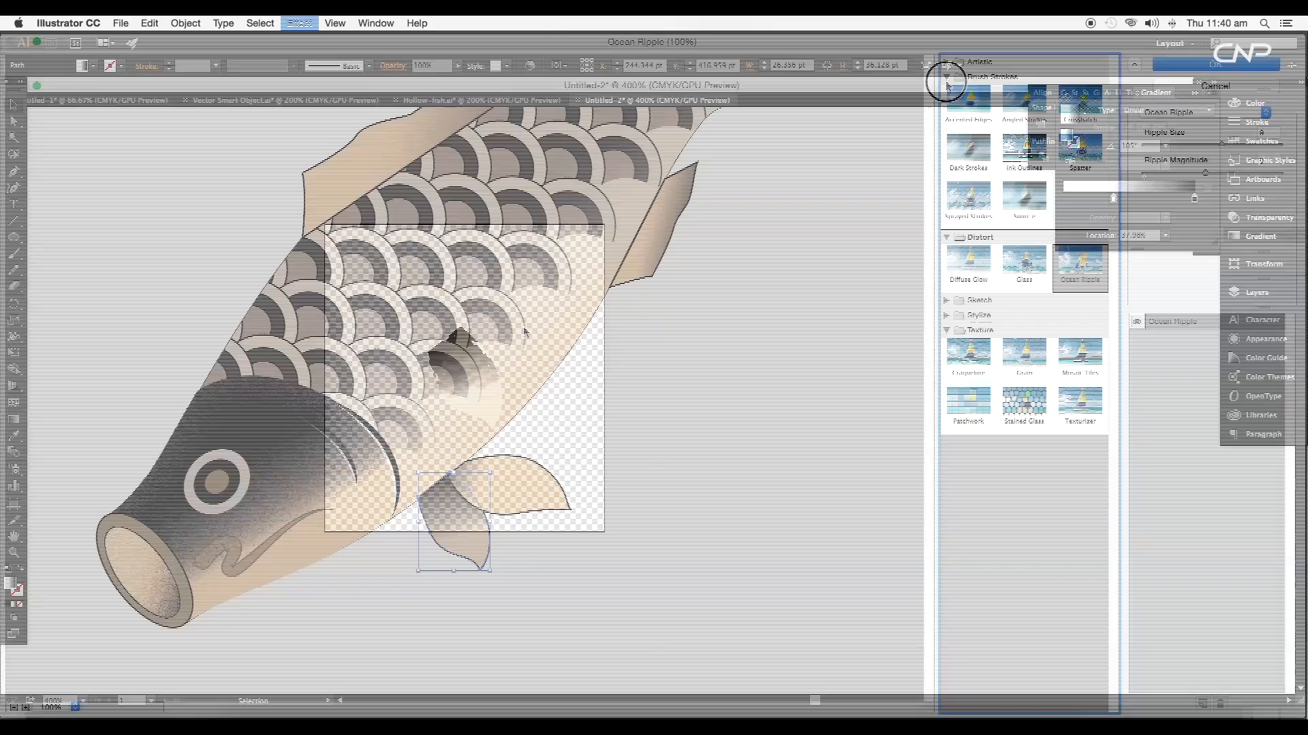
pyautogui.click(1079, 166)
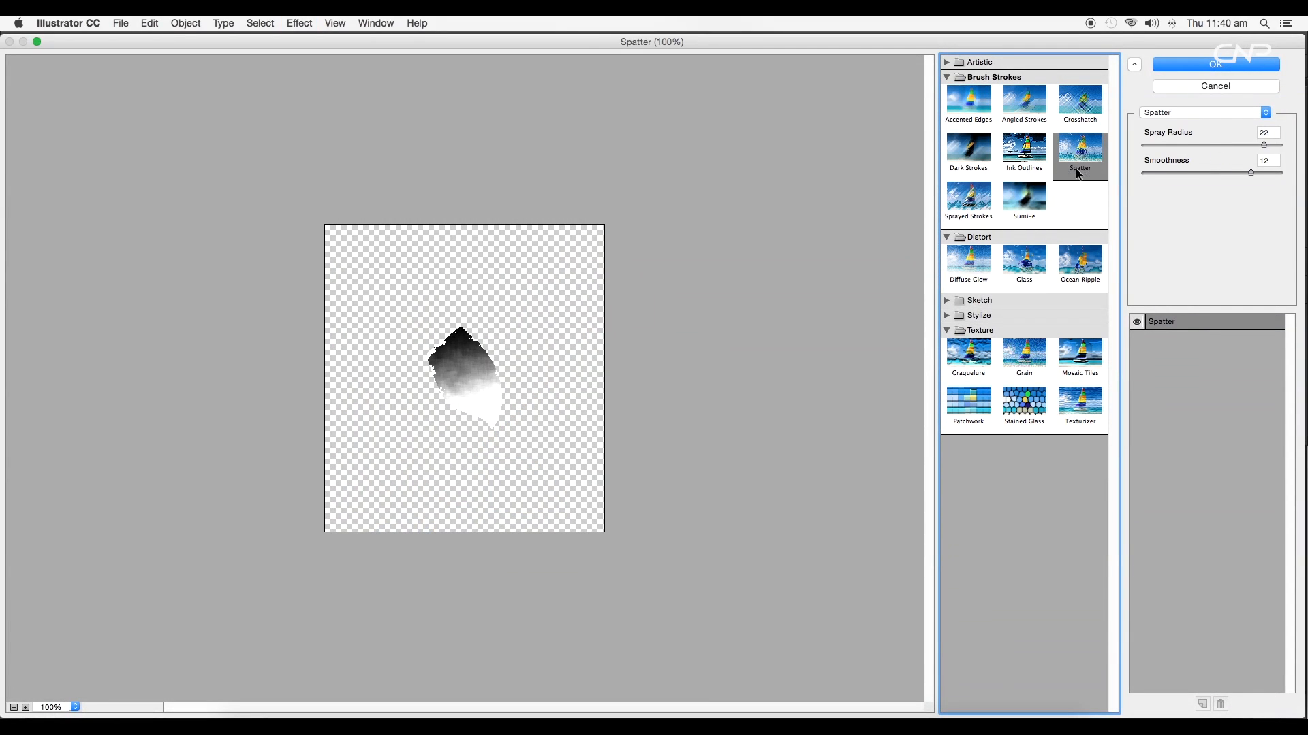
pyautogui.click(1156, 175)
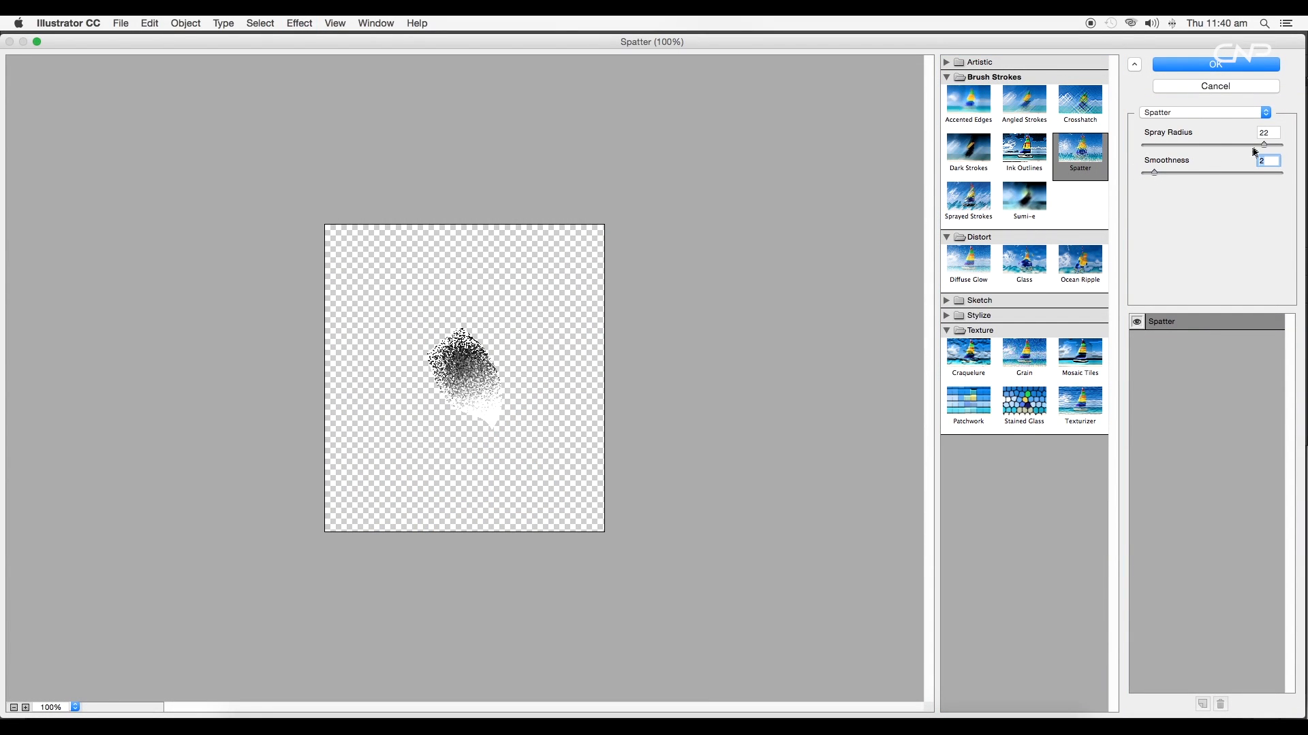
pyautogui.click(1227, 146)
pyautogui.click(1256, 65)
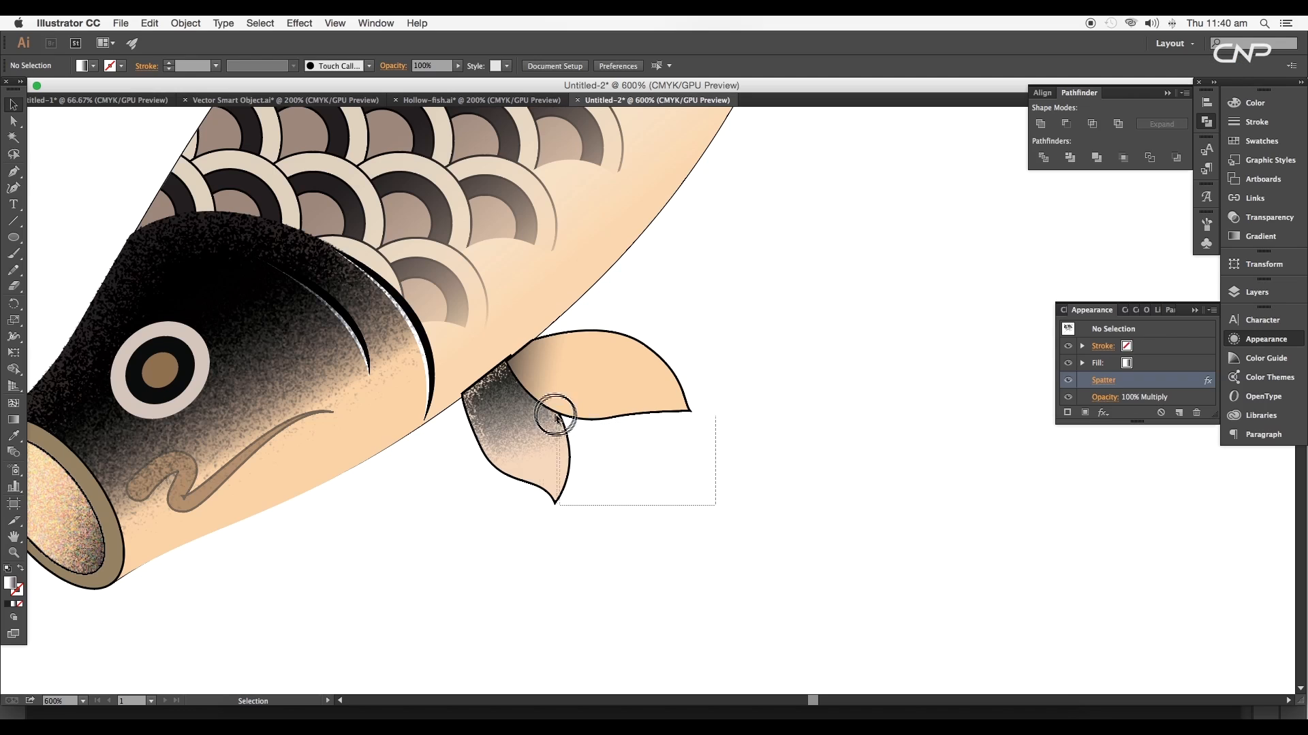
# Arrange the two front belly fins, the rear belly fin and the dorsal fin behind the fish body
pyautogui.rightClick(555, 418)
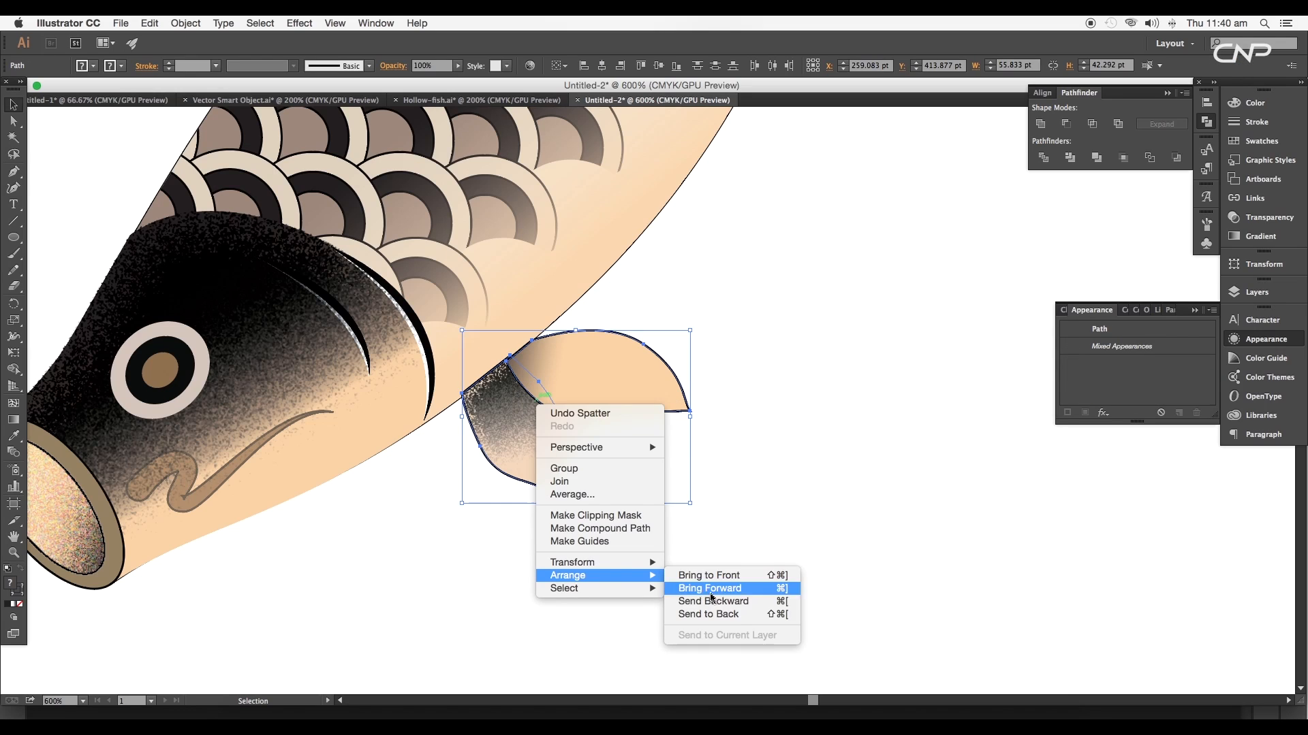
pyautogui.click(715, 609)
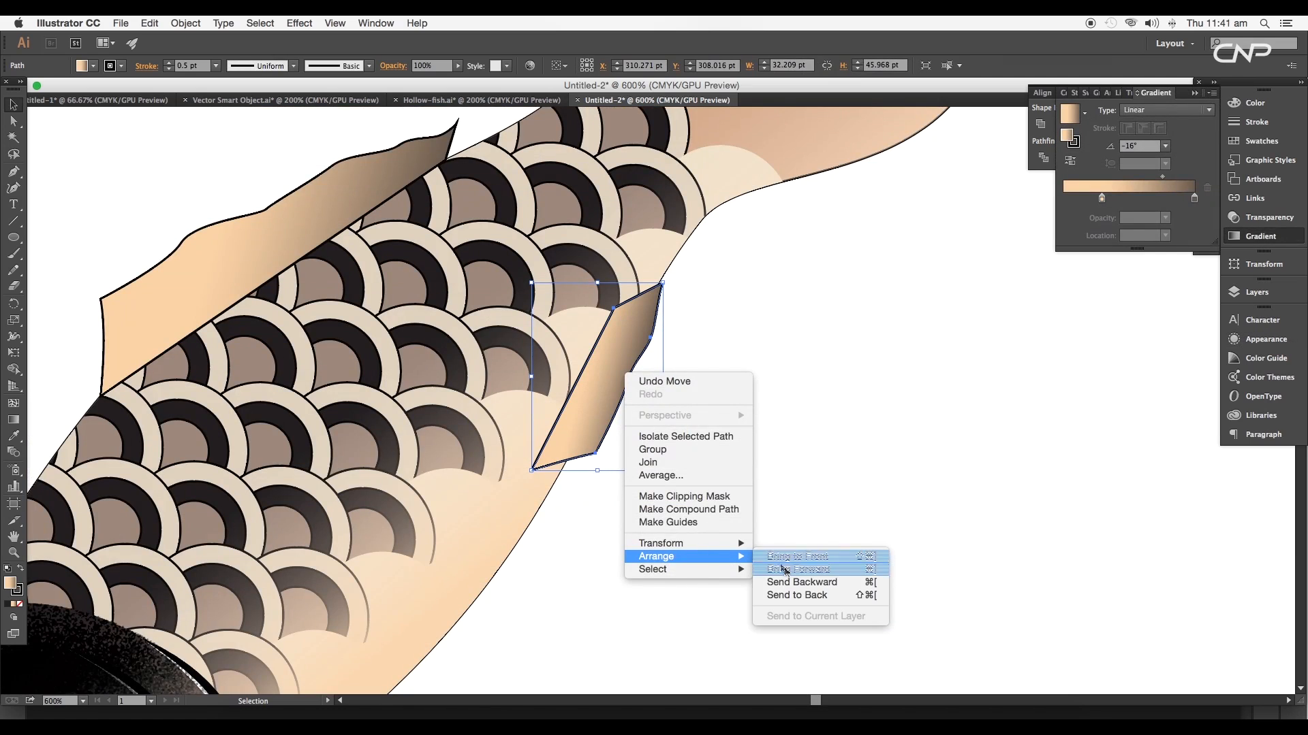
pyautogui.click(790, 596)
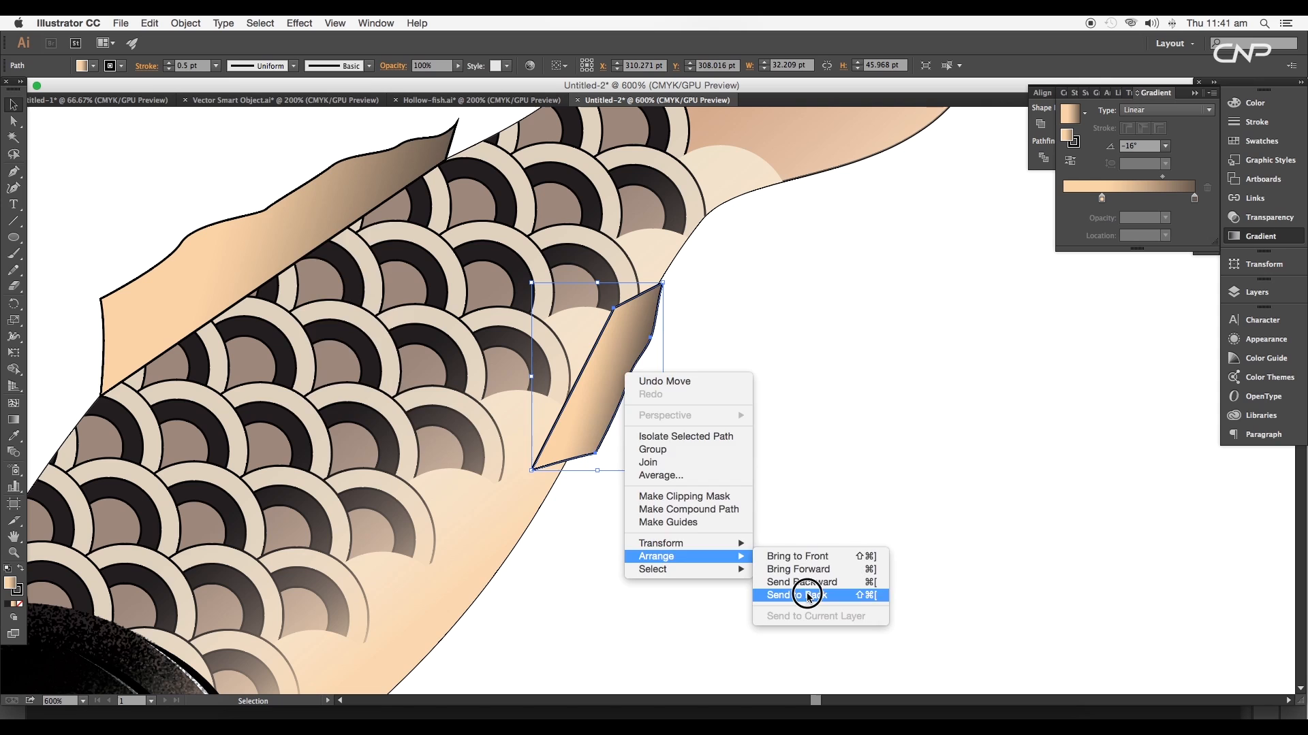
pyautogui.rightClick(283, 218)
pyautogui.moveTo(408, 405)
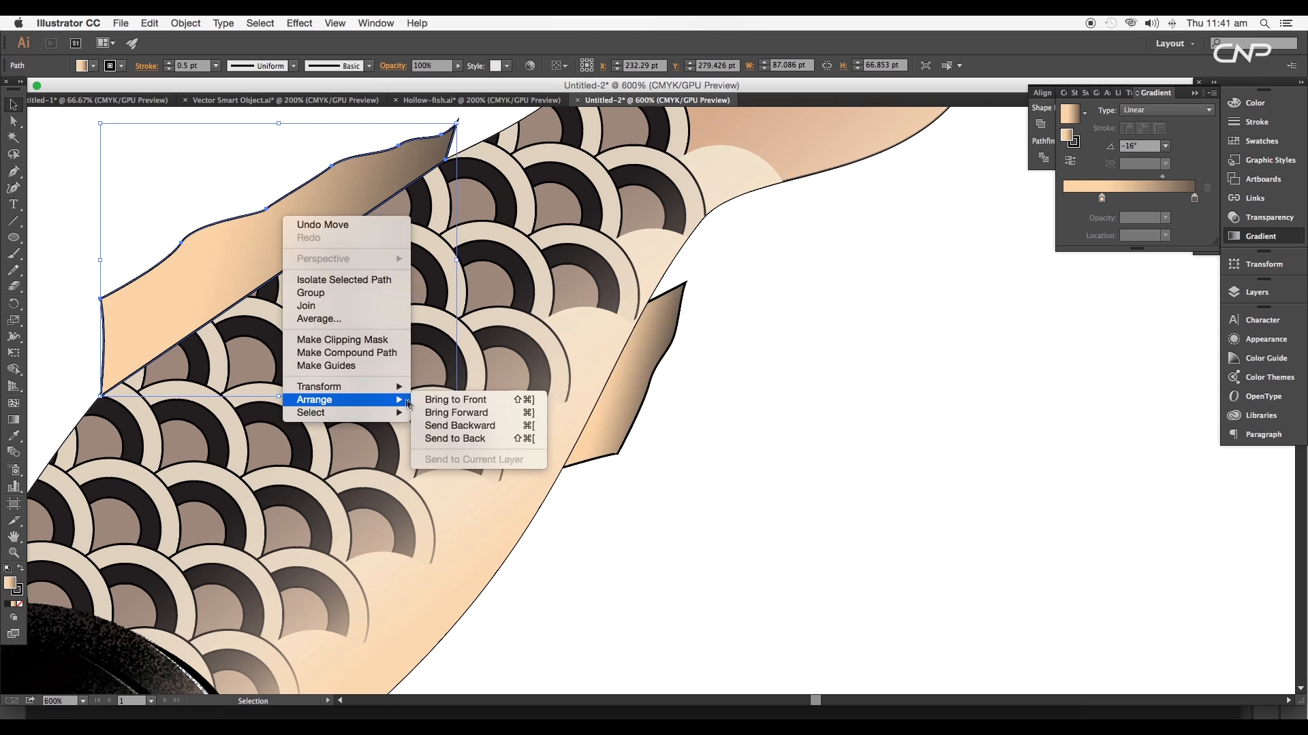
pyautogui.click(459, 438)
# Refine the outlines of the rear belly fin and the dorsal fin by moving their anchor points
pyautogui.hscroll(3, 569, 321)
pyautogui.press('a')
pyautogui.click(592, 268)
pyautogui.moveTo(593, 268); pyautogui.dragTo(587, 268)
pyautogui.hscroll(-5, 575, 327)
pyautogui.scroll(3, 575, 327)
pyautogui.moveTo(313, 335); pyautogui.dragTo(313, 345)
pyautogui.moveTo(325, 313); pyautogui.dragTo(327, 325)
pyautogui.moveTo(460, 259); pyautogui.dragTo(461, 265)
pyautogui.click(554, 218)
# Fill the dorsal fin and the rear belly fin with the light beige colour #ead0ac
pyautogui.hotkey('ctrl', '0')
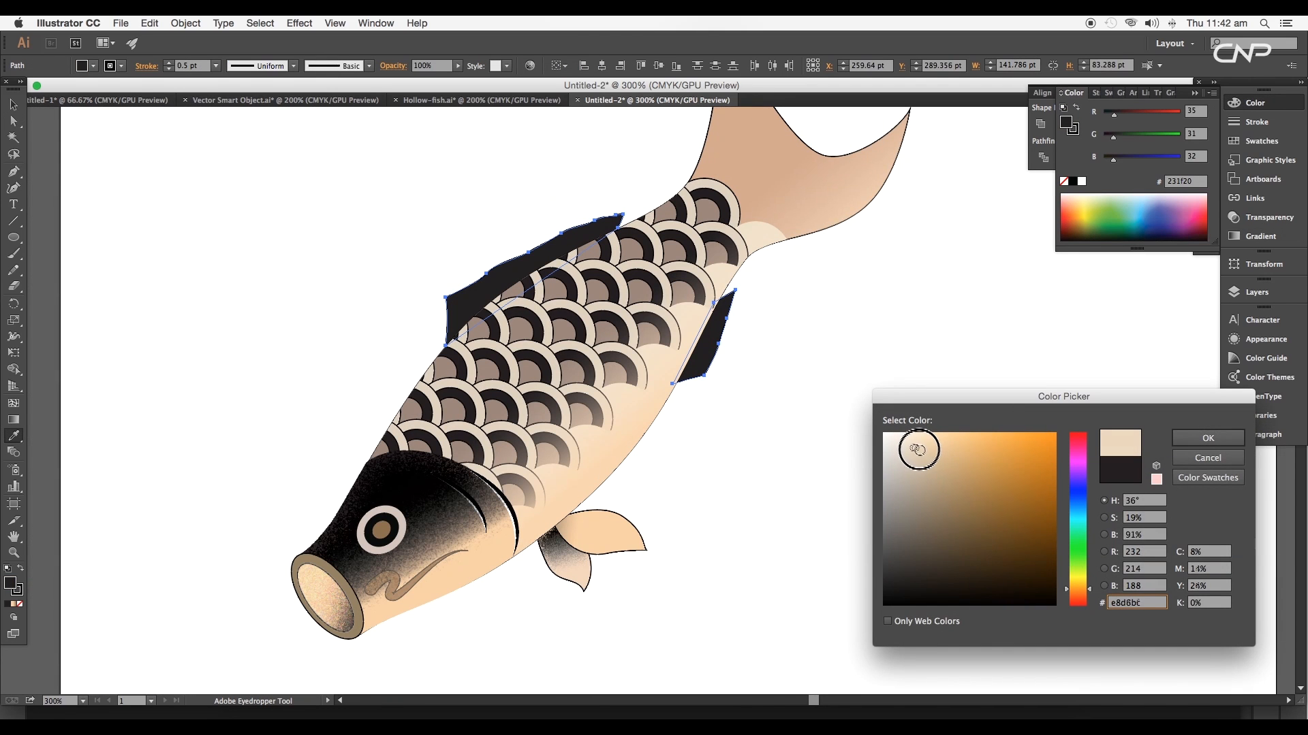
pyautogui.moveTo(916, 452); pyautogui.dragTo(931, 447)
pyautogui.click(1207, 438)
pyautogui.click(10, 107)
pyautogui.click(365, 312)
pyautogui.scroll(-3, 366, 312)
pyautogui.scroll(4, 432, 316)
pyautogui.scroll(1, 436, 316)
pyautogui.scroll(-4, 657, 356)
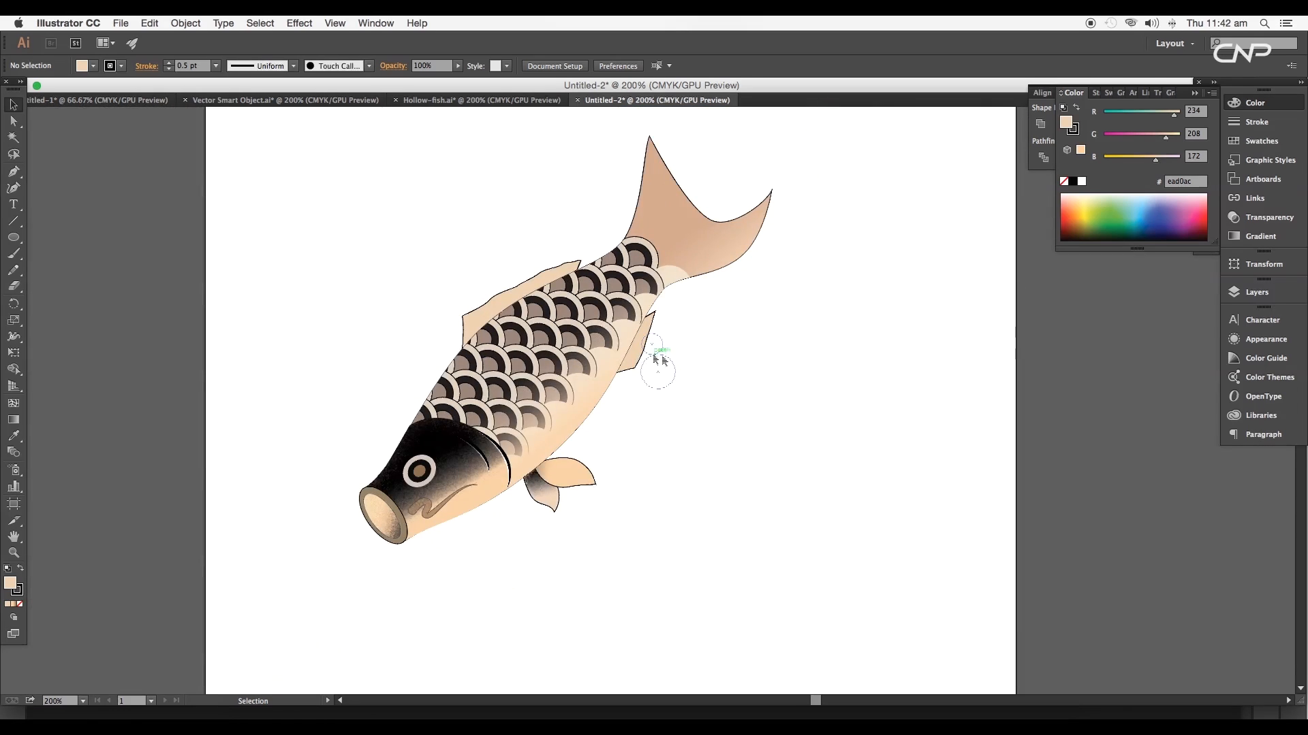
# Draw a vertical line about 16 pt long at the dorsal fin's front, with a one-sided tapered width profile and a 3 pt stroke
pyautogui.scroll(3, 665, 356)
pyautogui.scroll(2, 374, 321)
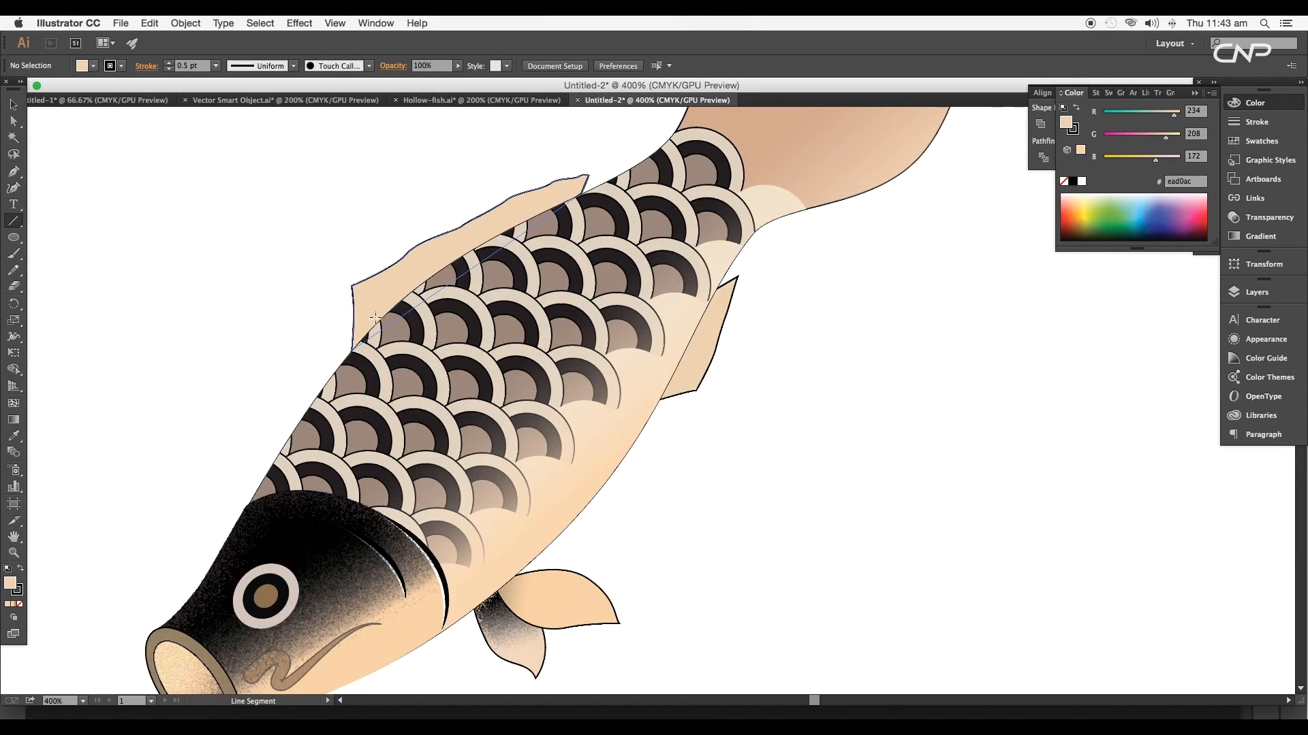
pyautogui.moveTo(378, 331); pyautogui.dragTo(370, 263)
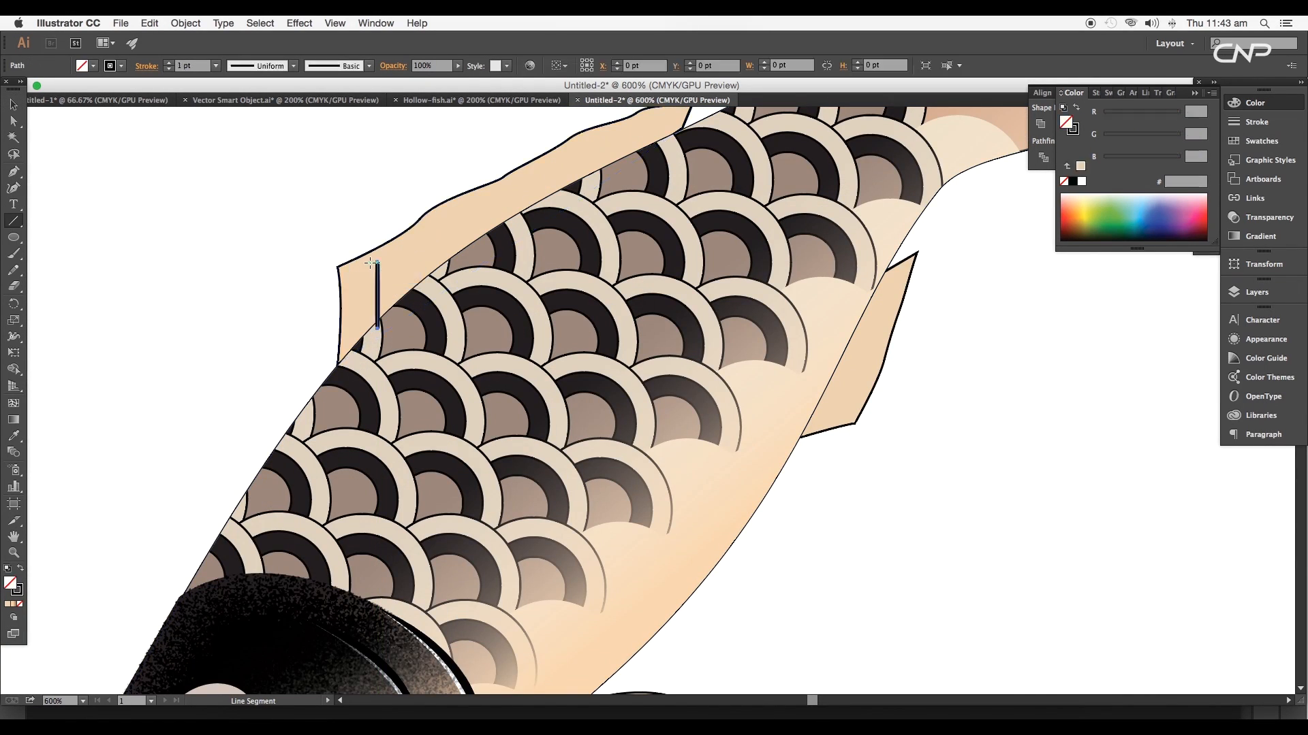
pyautogui.click(147, 67)
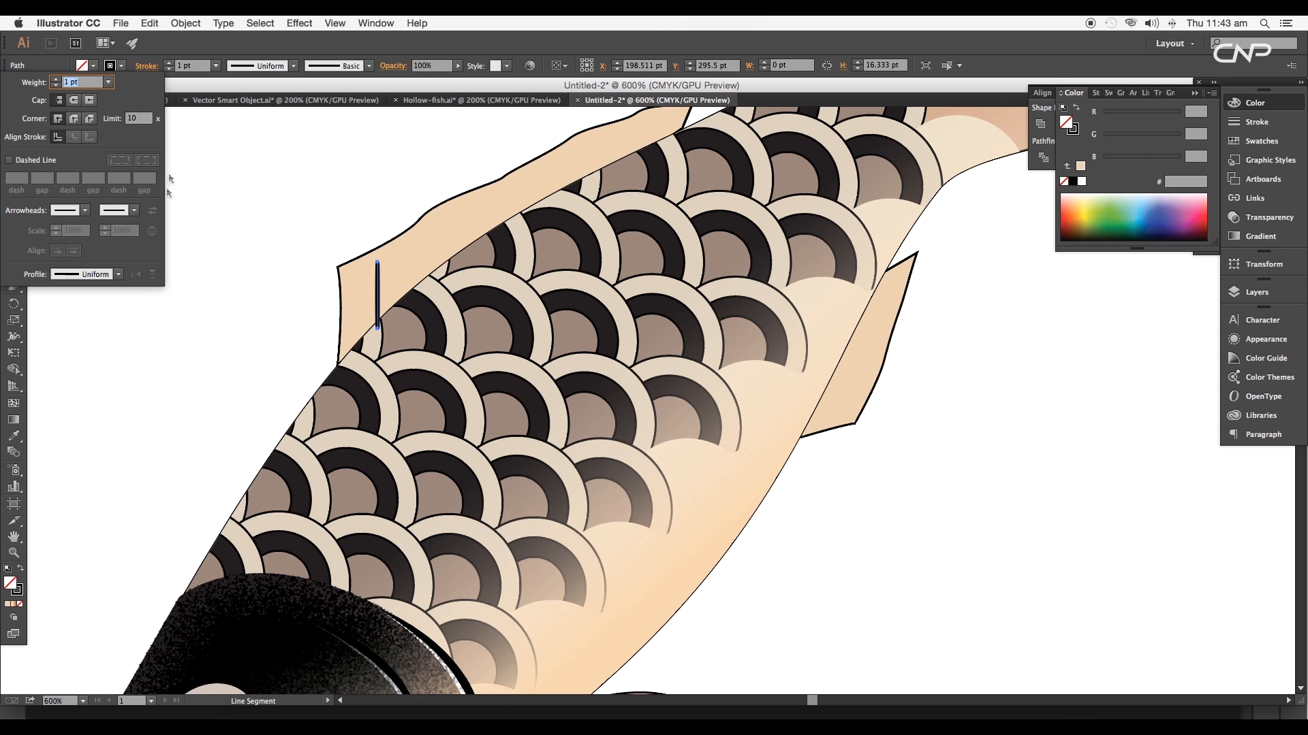
pyautogui.click(110, 274)
pyautogui.click(90, 376)
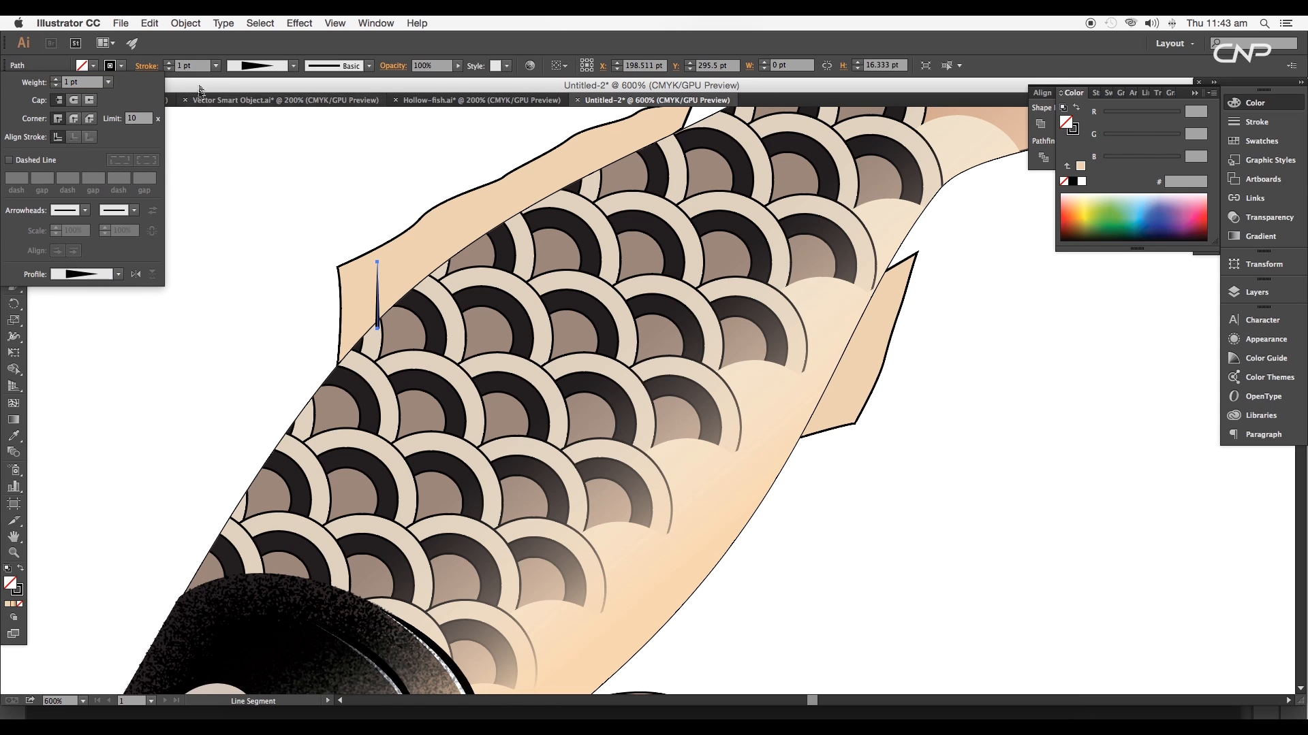
pyautogui.click(215, 66)
pyautogui.click(238, 156)
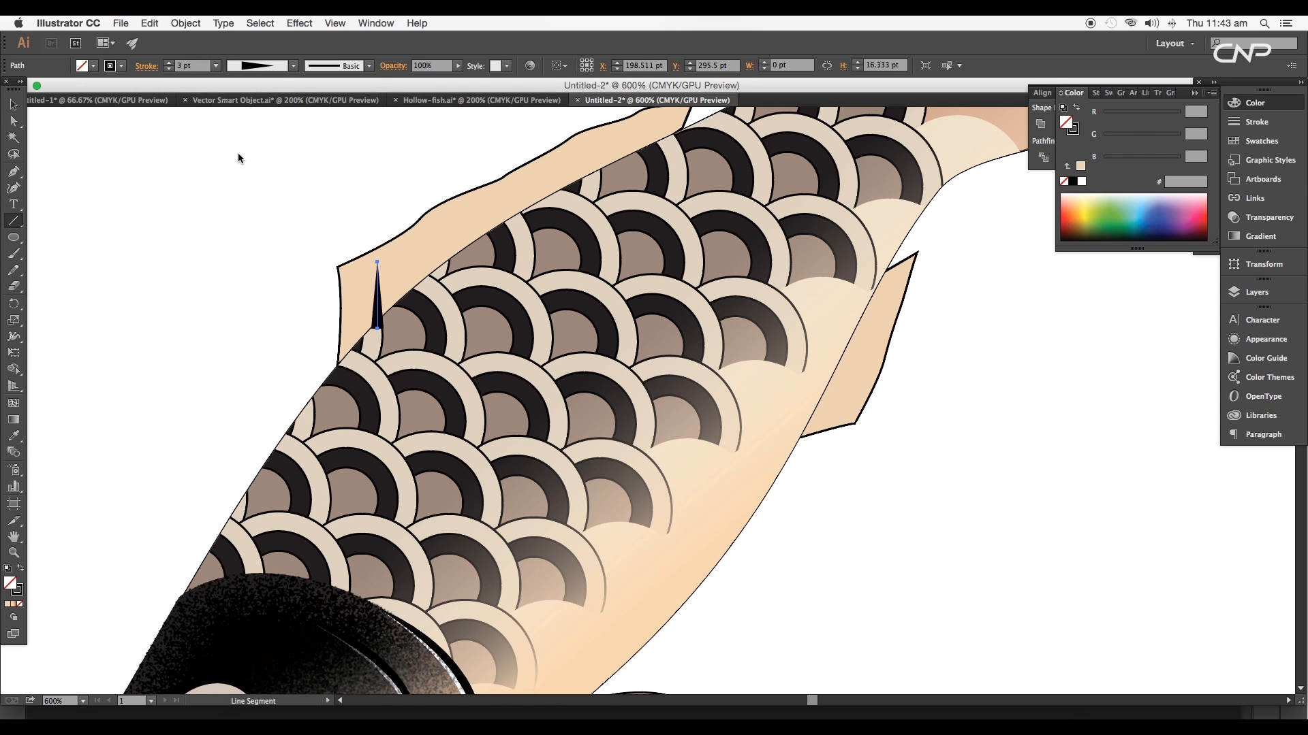
# Distribute further tapered vertical lines along the dorsal fin, shortening them towards the tail
pyautogui.moveTo(382, 319); pyautogui.dragTo(504, 237)
pyautogui.press('super+z')
pyautogui.moveTo(504, 239); pyautogui.dragTo(518, 292)
pyautogui.scroll(4, 438, 333)
pyautogui.moveTo(517, 388); pyautogui.dragTo(517, 359)
pyautogui.moveTo(529, 288); pyautogui.dragTo(401, 458)
pyautogui.moveTo(391, 472); pyautogui.dragTo(599, 350)
pyautogui.moveTo(596, 340); pyautogui.dragTo(689, 303)
pyautogui.moveTo(689, 300); pyautogui.dragTo(897, 212)
# Select the tapered lines on the dorsal and rear belly fins and arrange them behind the fish body
pyautogui.scroll(-4, 778, 364)
pyautogui.keyDown('shift'); pyautogui.click(781, 346); pyautogui.keyUp('shift')
pyautogui.keyDown('shift'); pyautogui.click(756, 355); pyautogui.keyUp('shift')
pyautogui.keyDown('shift'); pyautogui.click(733, 365); pyautogui.keyUp('shift')
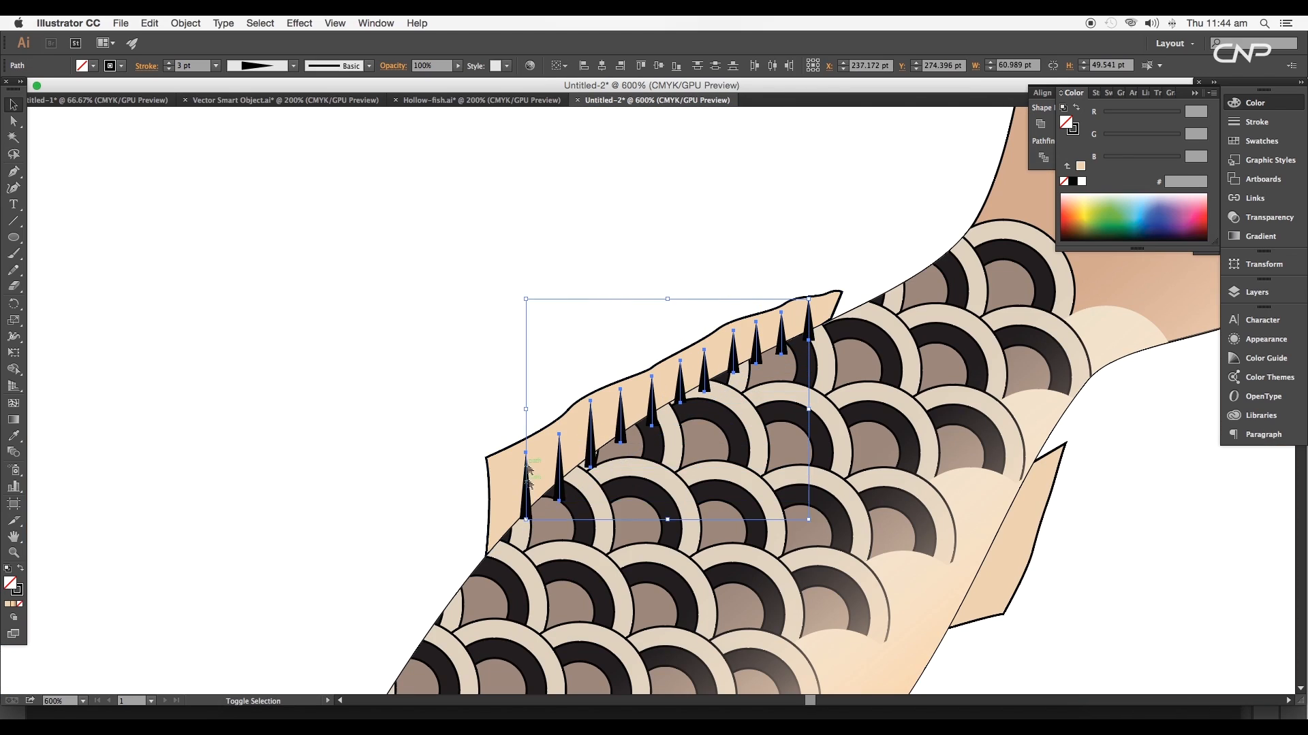
pyautogui.rightClick(530, 496)
pyautogui.moveTo(599, 620)
pyautogui.click(725, 666)
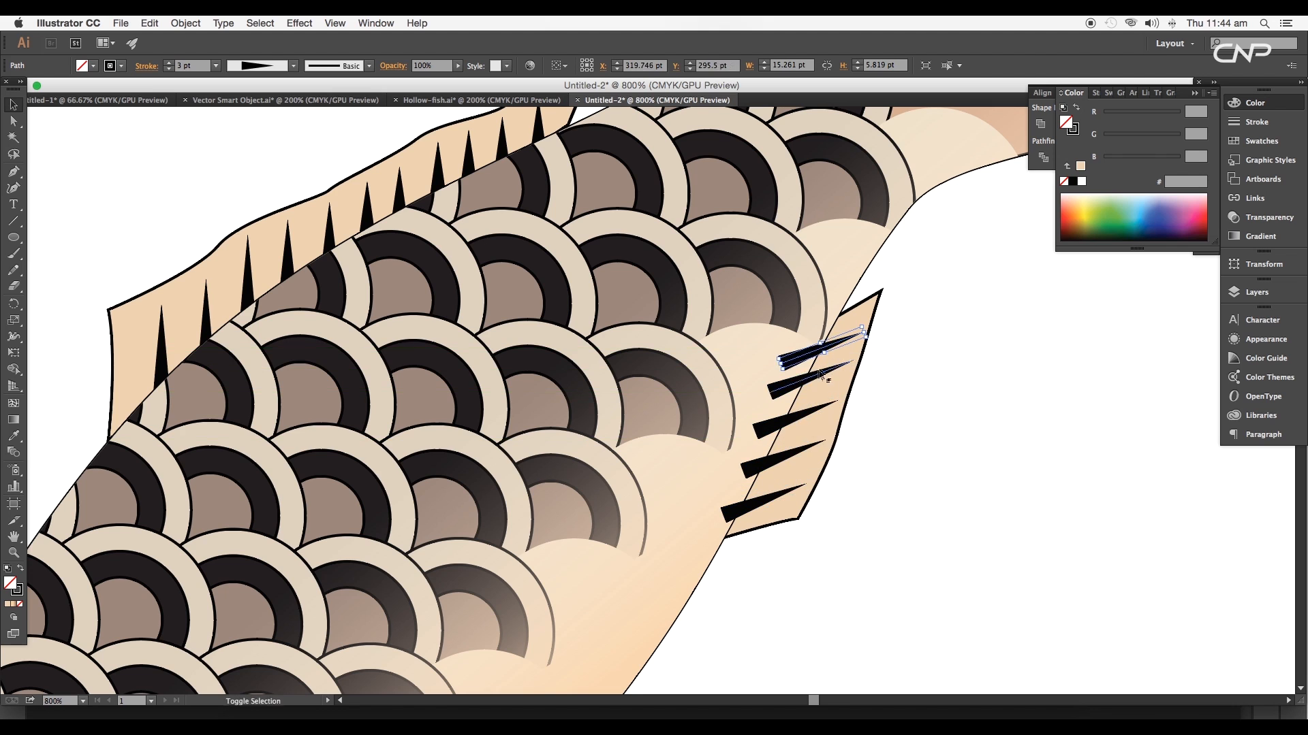
pyautogui.click(803, 409)
pyautogui.rightClick(818, 470)
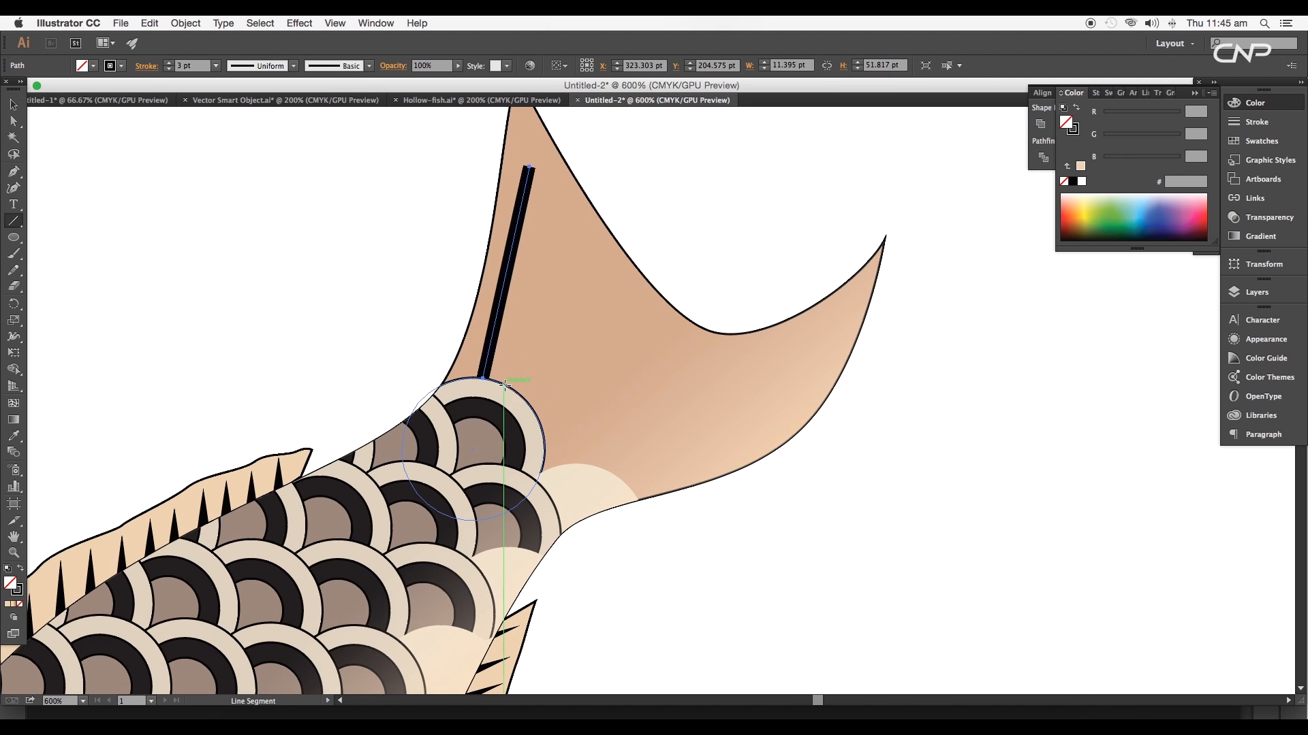
# Draw a fan of 3 pt lines radiating from the last scales across the tail fin
pyautogui.moveTo(507, 385); pyautogui.dragTo(564, 205)
pyautogui.moveTo(531, 405); pyautogui.dragTo(615, 263)
pyautogui.moveTo(644, 312); pyautogui.dragTo(649, 311)
pyautogui.moveTo(570, 458); pyautogui.dragTo(681, 337)
pyautogui.moveTo(603, 469)
pyautogui.mouseDown()
pyautogui.moveTo(754, 348)
pyautogui.moveTo(839, 344)
pyautogui.mouseUp()
# Bend the straight tail lines into gentle curves that follow the tail fin's outline
pyautogui.moveTo(13, 172); pyautogui.dragTo(90, 220)
pyautogui.moveTo(626, 484); pyautogui.dragTo(754, 437)
pyautogui.moveTo(754, 347); pyautogui.dragTo(802, 282)
pyautogui.moveTo(681, 336); pyautogui.dragTo(701, 296)
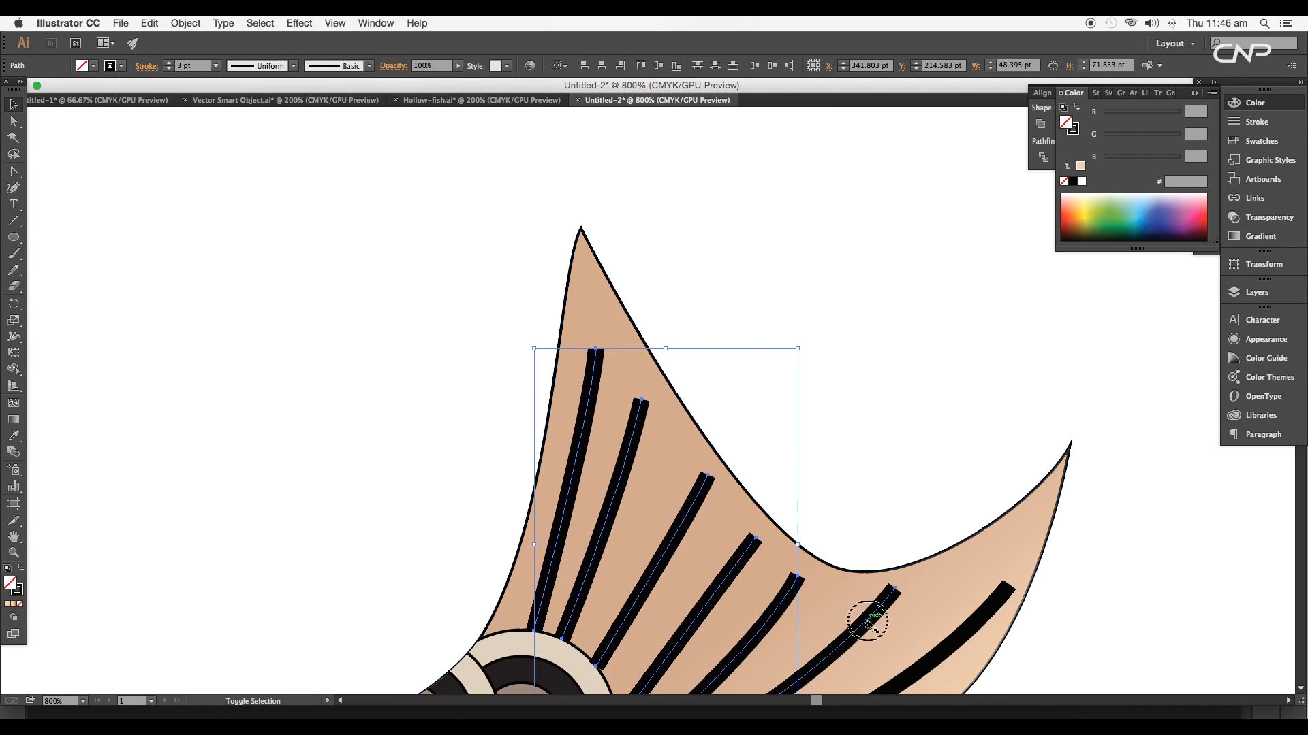
# Apply the one-sided tapered width profile to the tail lines and to the four curved lines on the upper front belly fin
pyautogui.keyDown('shift'); pyautogui.click(867, 622); pyautogui.keyUp('shift')
pyautogui.click(154, 71)
pyautogui.click(99, 272)
pyautogui.click(97, 379)
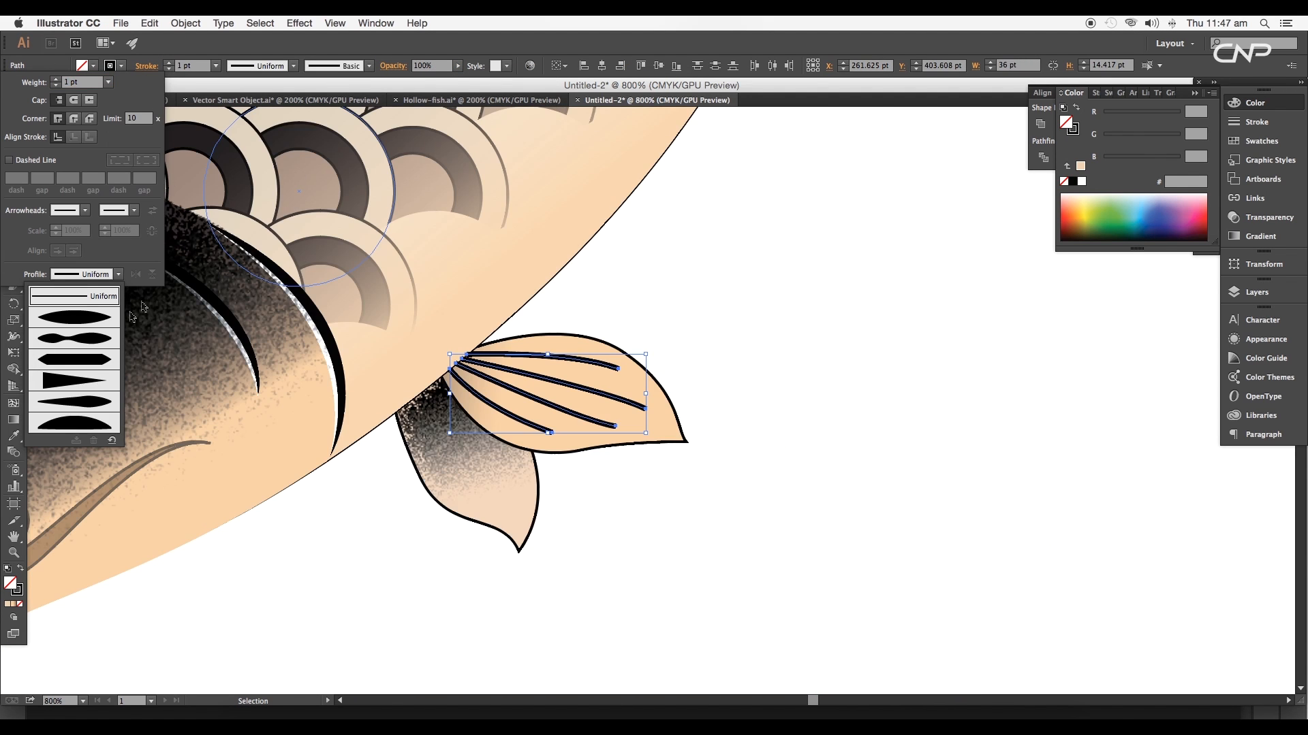
pyautogui.click(79, 388)
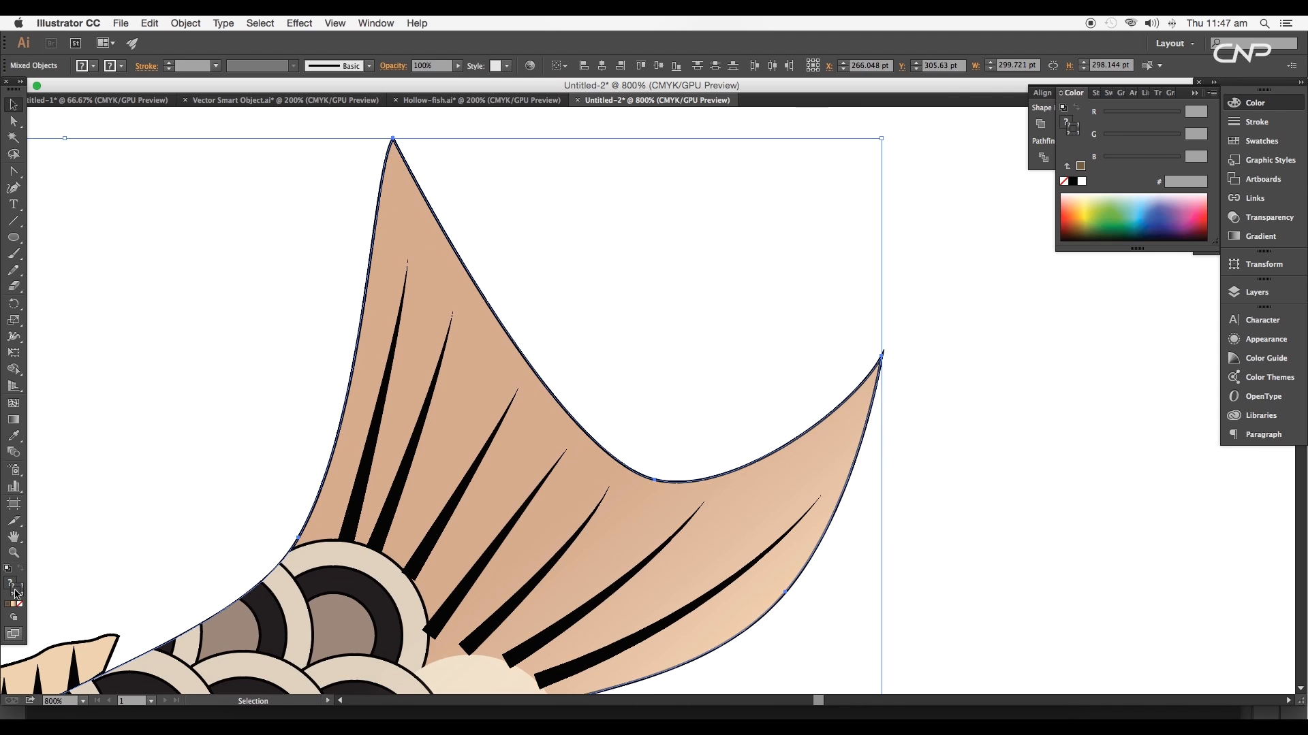
# Recolour the strokes of the selected fish and fin outlines dark brown
pyautogui.doubleClick(15, 591)
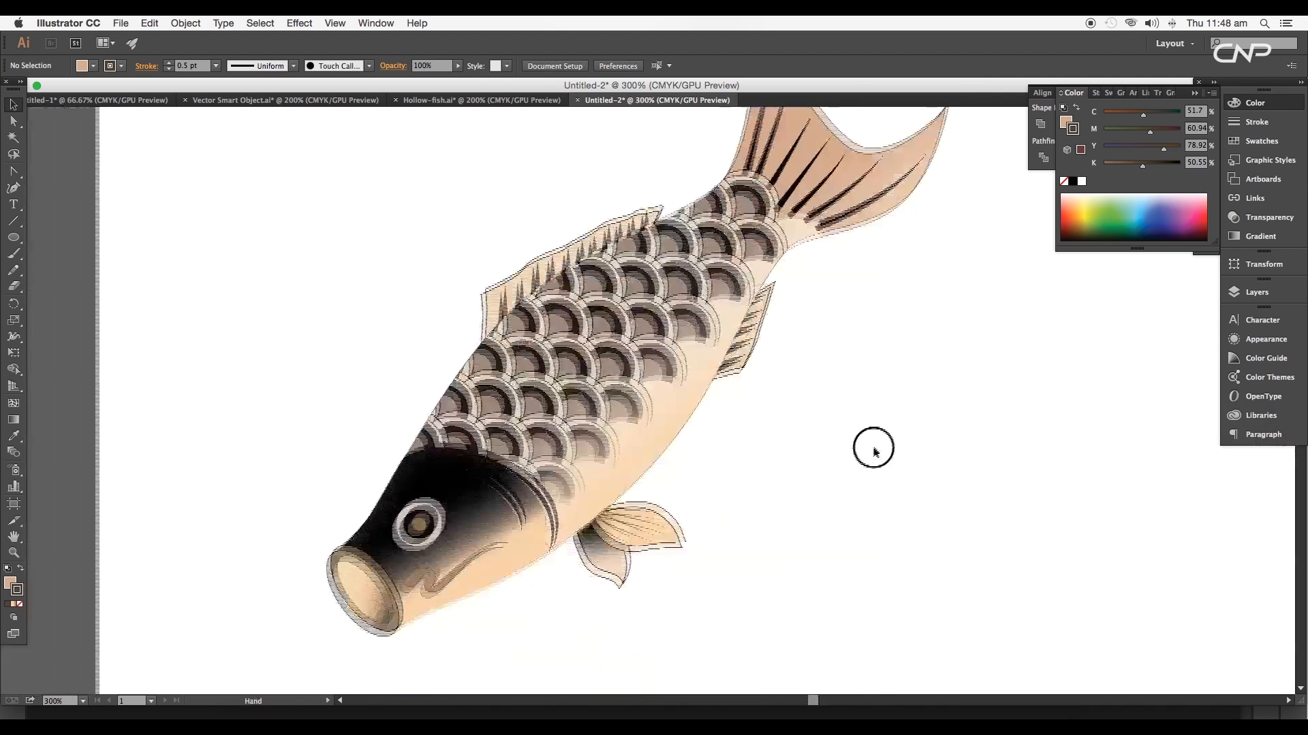
pyautogui.scroll(-2, 761, 476)
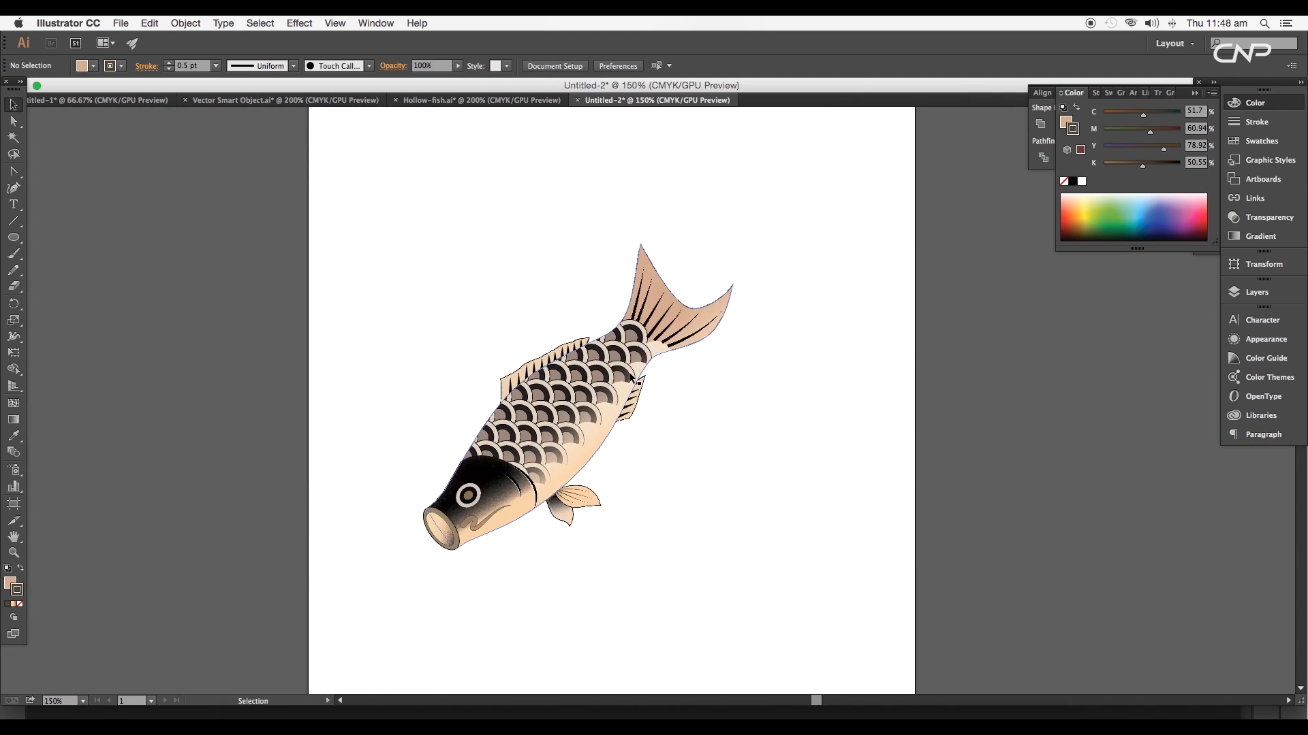
pyautogui.scroll(3, 863, 472)
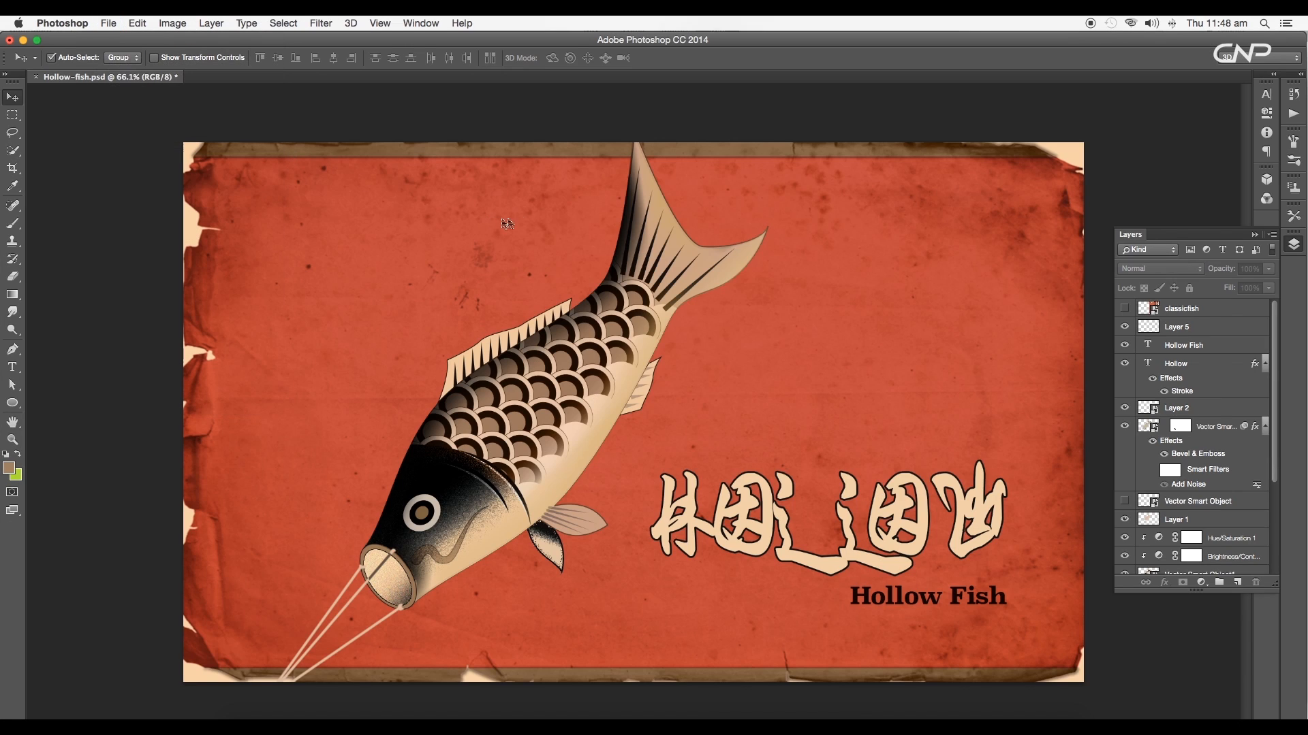
pyautogui.press('Tab')
pyautogui.write('2')
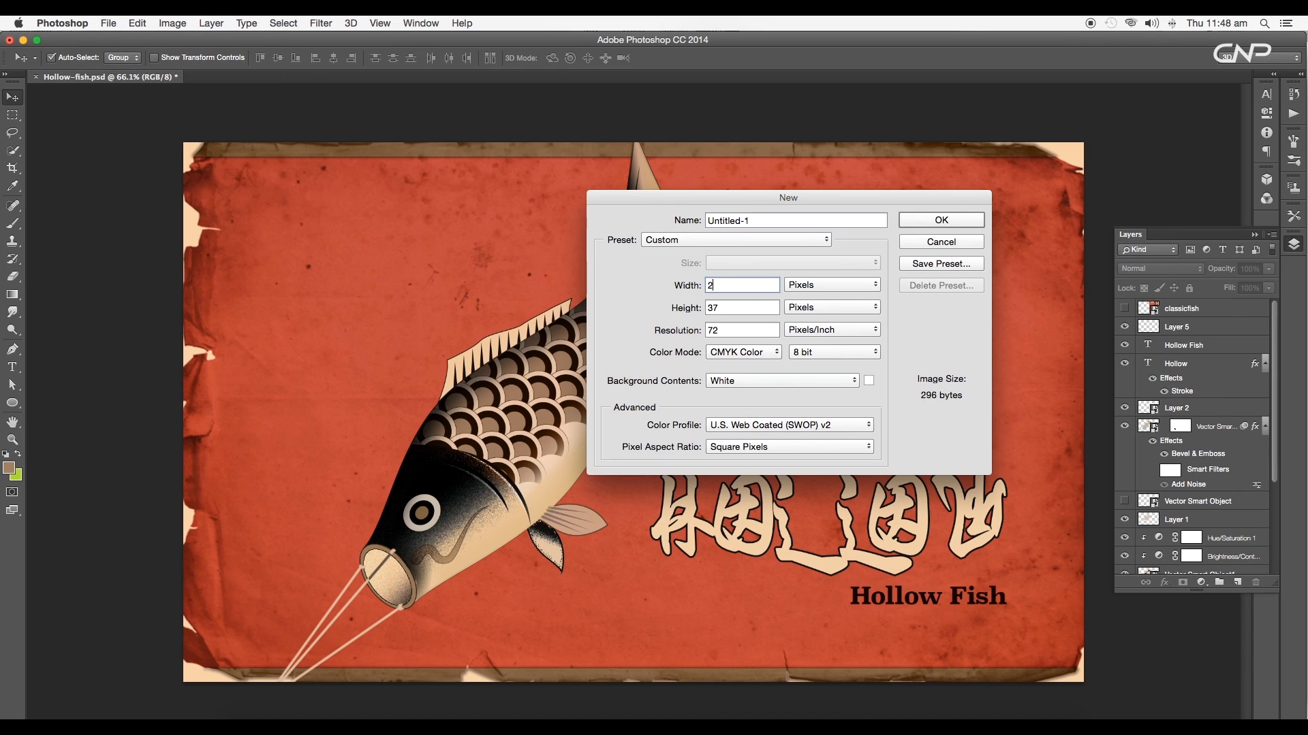
pyautogui.press('Escape')
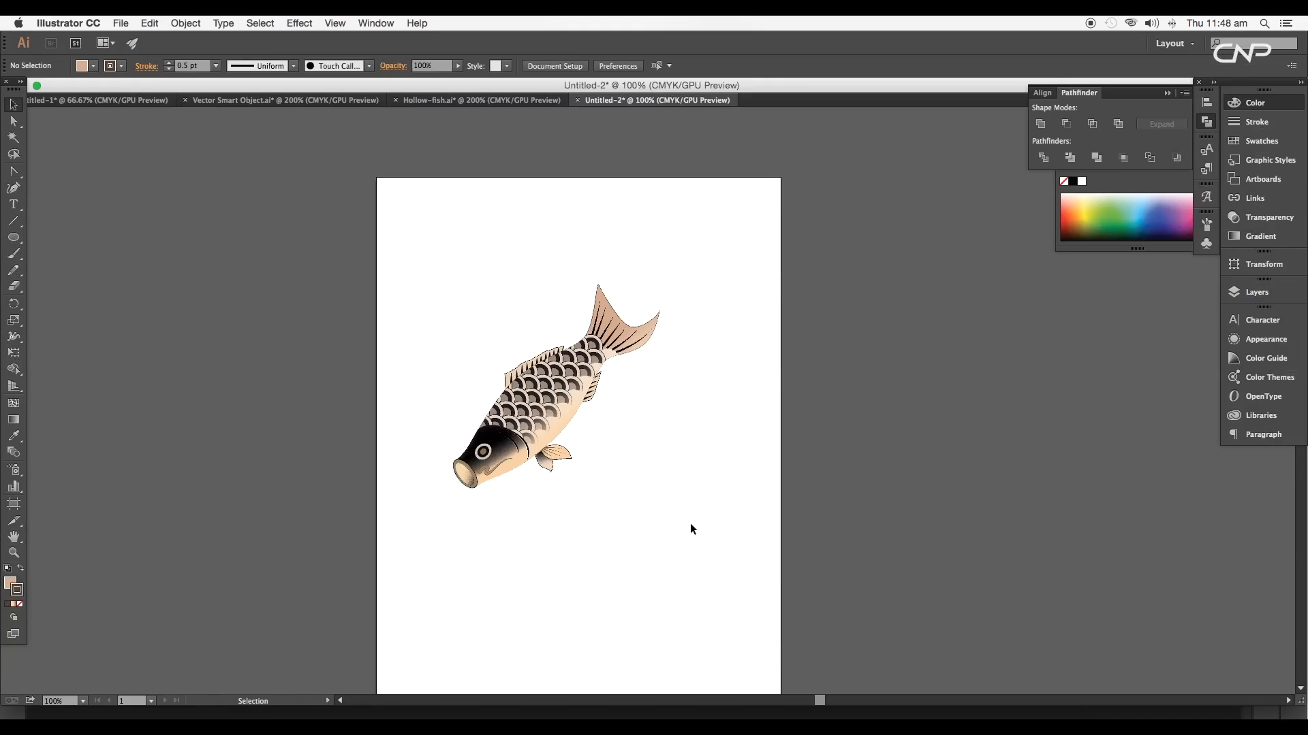
# Select the complete fish artwork on the artboard
pyautogui.moveTo(692, 528); pyautogui.dragTo(399, 241)
pyautogui.moveTo(552, 445); pyautogui.dragTo(788, 700)
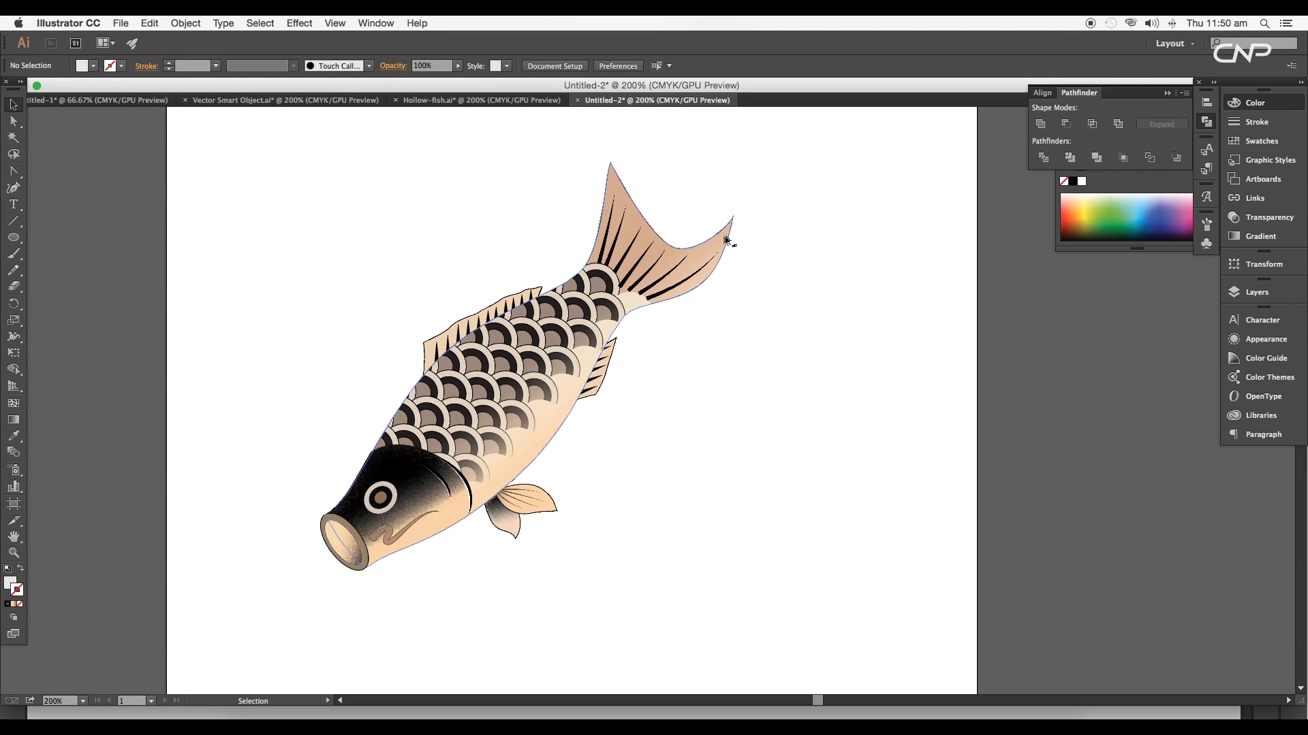
# Bring the plain fish body silhouette from the Illustrator drawing into the Photoshop poster as a smart object beside the placed fish
pyautogui.click(731, 310)
pyautogui.moveTo(729, 246); pyautogui.dragTo(838, 677)
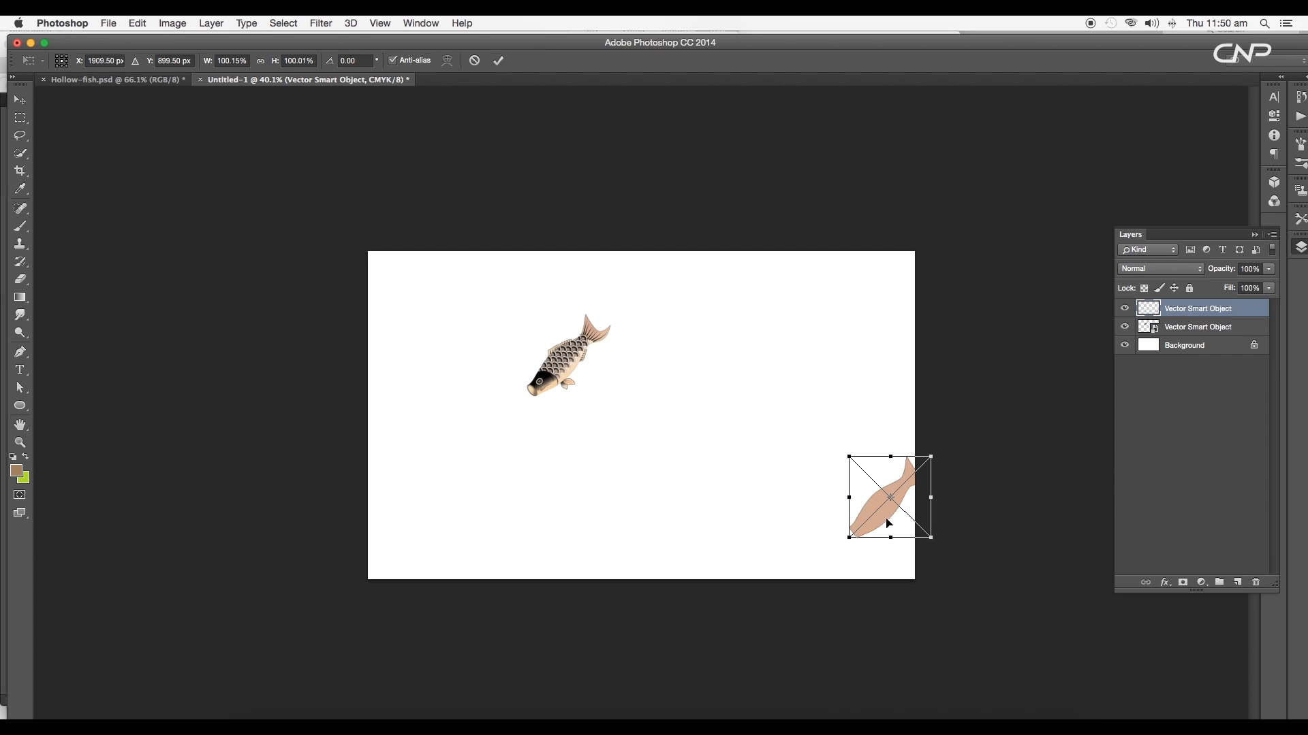
pyautogui.moveTo(888, 523); pyautogui.dragTo(656, 407)
pyautogui.press('Return')
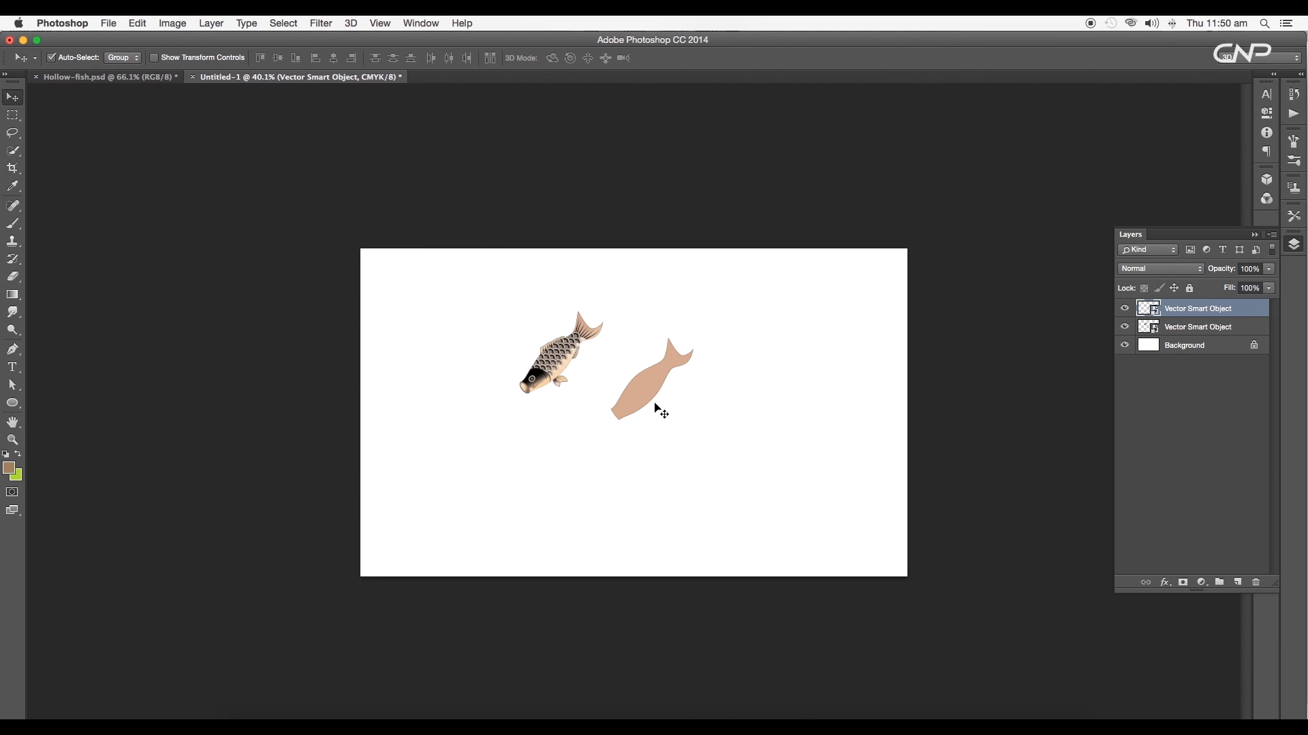
# Align the silhouette over the fish's body and enlarge both fish layers together to fill most of the canvas height
pyautogui.scroll(5, 654, 403)
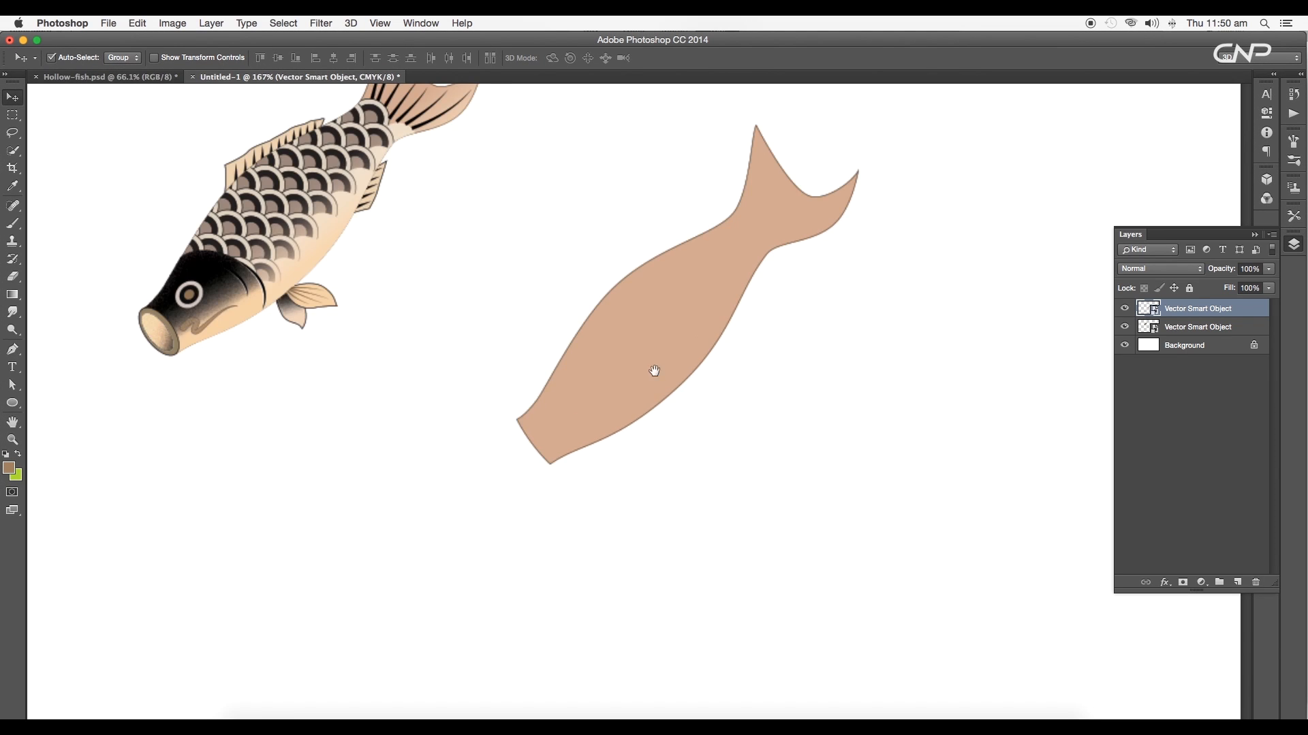
pyautogui.moveTo(674, 432); pyautogui.dragTo(301, 326)
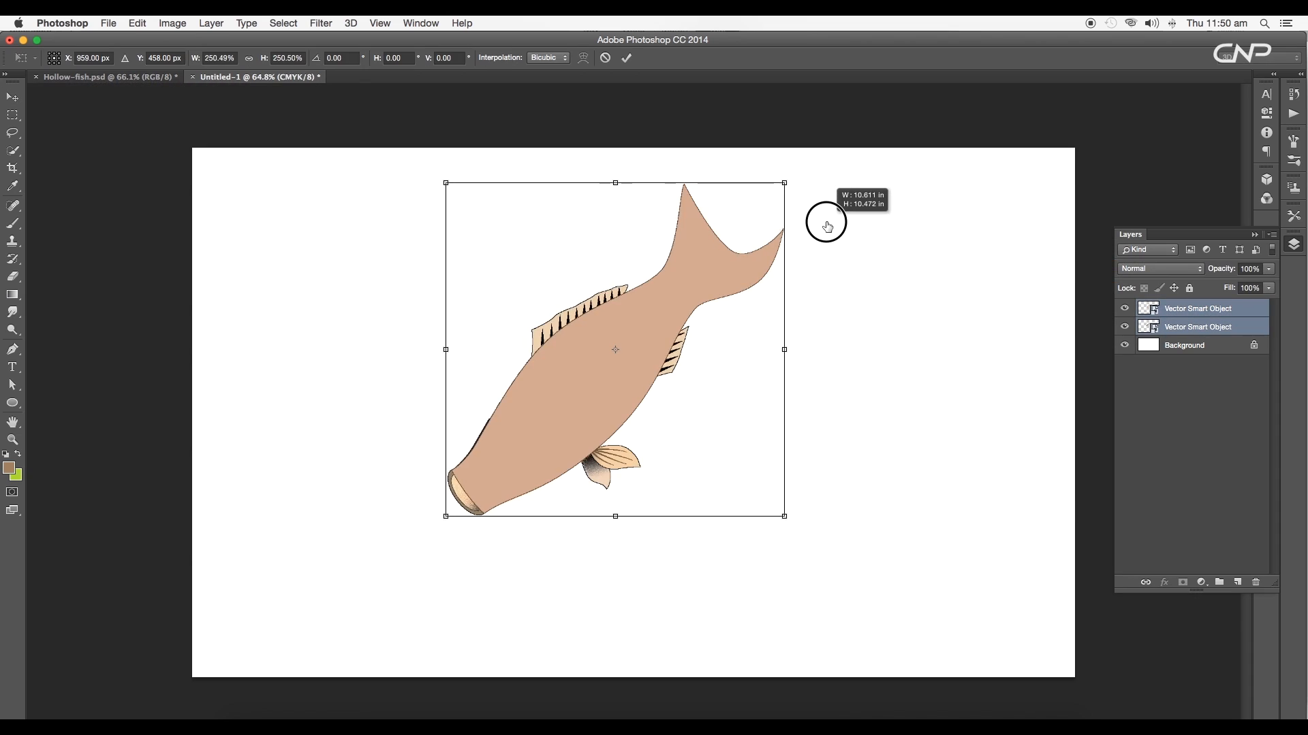
pyautogui.moveTo(826, 226); pyautogui.dragTo(835, 217)
pyautogui.press('Return')
pyautogui.click(835, 218)
pyautogui.moveTo(572, 429); pyautogui.dragTo(658, 441)
pyautogui.press('super+z')
# Lower the silhouette layer's fill to 8% and give it a smooth inner bevel with depth 59%, size 92 px and soften 16 px
pyautogui.click(1270, 289)
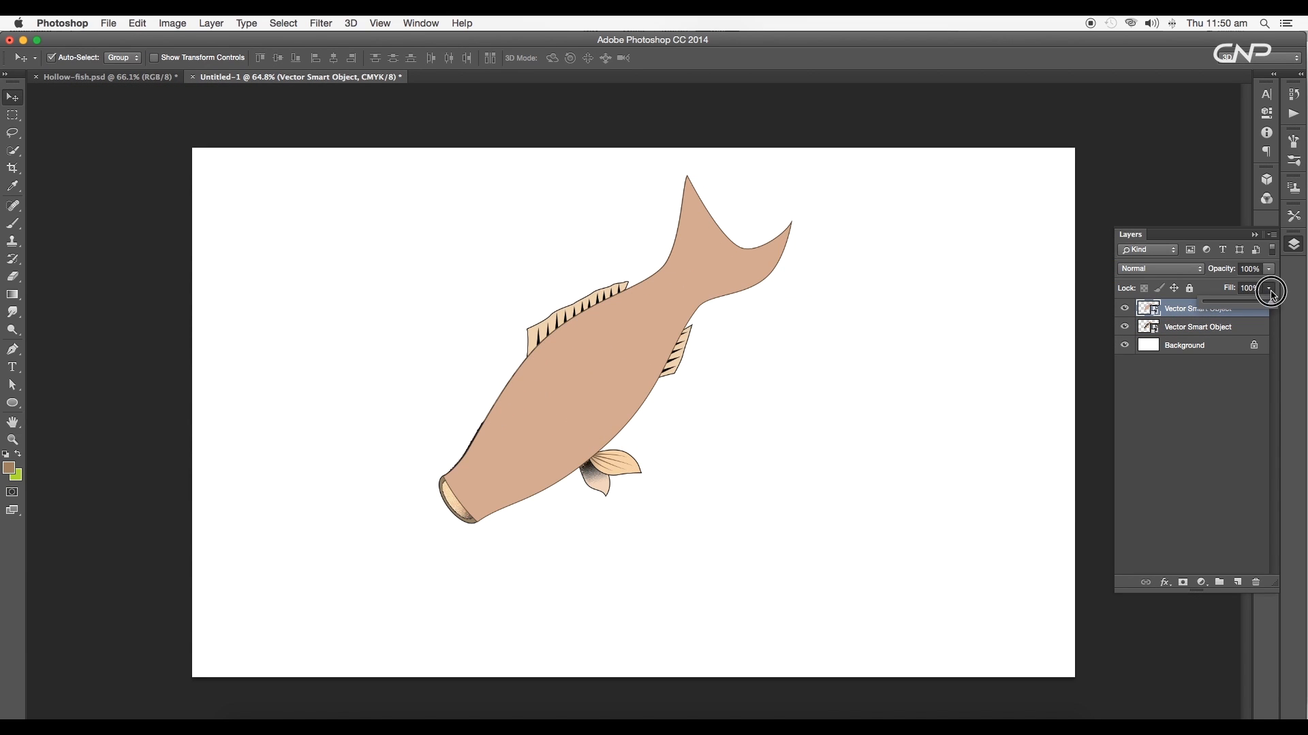
pyautogui.moveTo(1223, 305); pyautogui.dragTo(1210, 305)
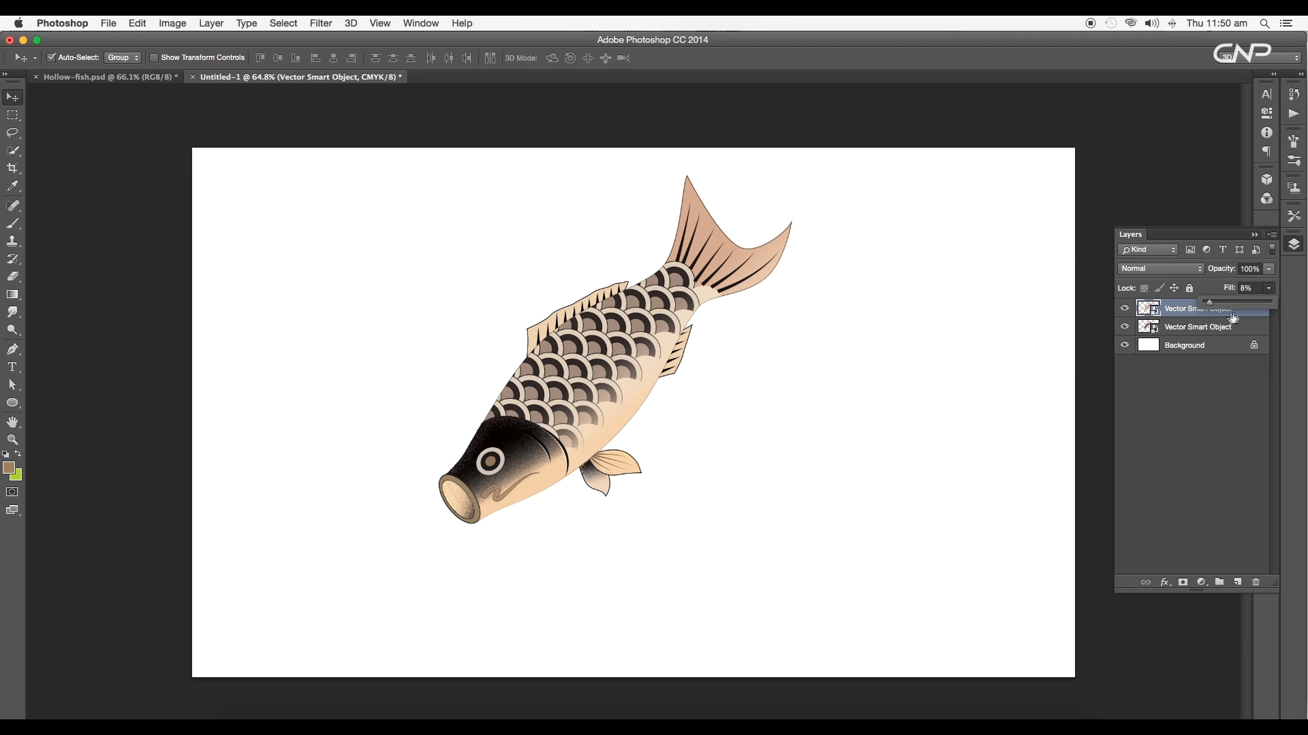
pyautogui.doubleClick(1234, 313)
pyautogui.click(57, 181)
pyautogui.moveTo(250, 122); pyautogui.dragTo(1054, 139)
pyautogui.keyDown('super'); pyautogui.click(587, 365); pyautogui.keyUp('super')
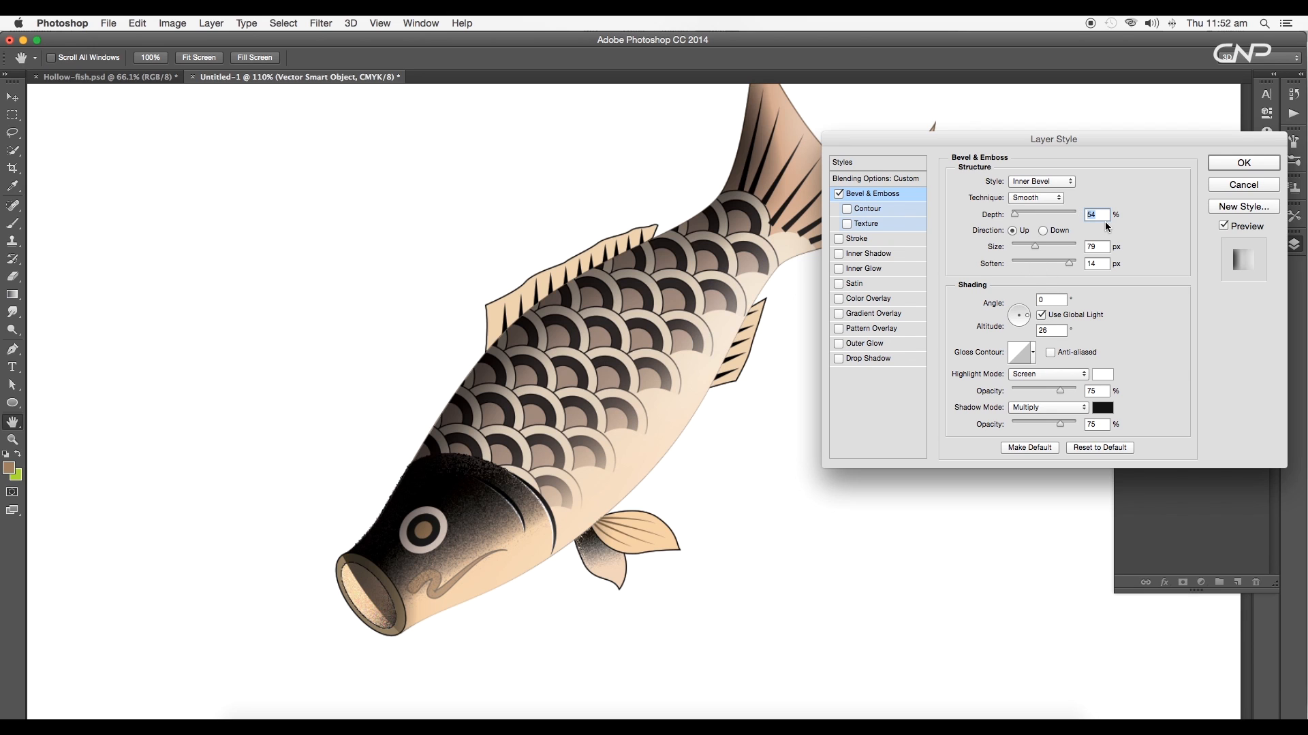
pyautogui.moveTo(1035, 250); pyautogui.dragTo(1038, 250)
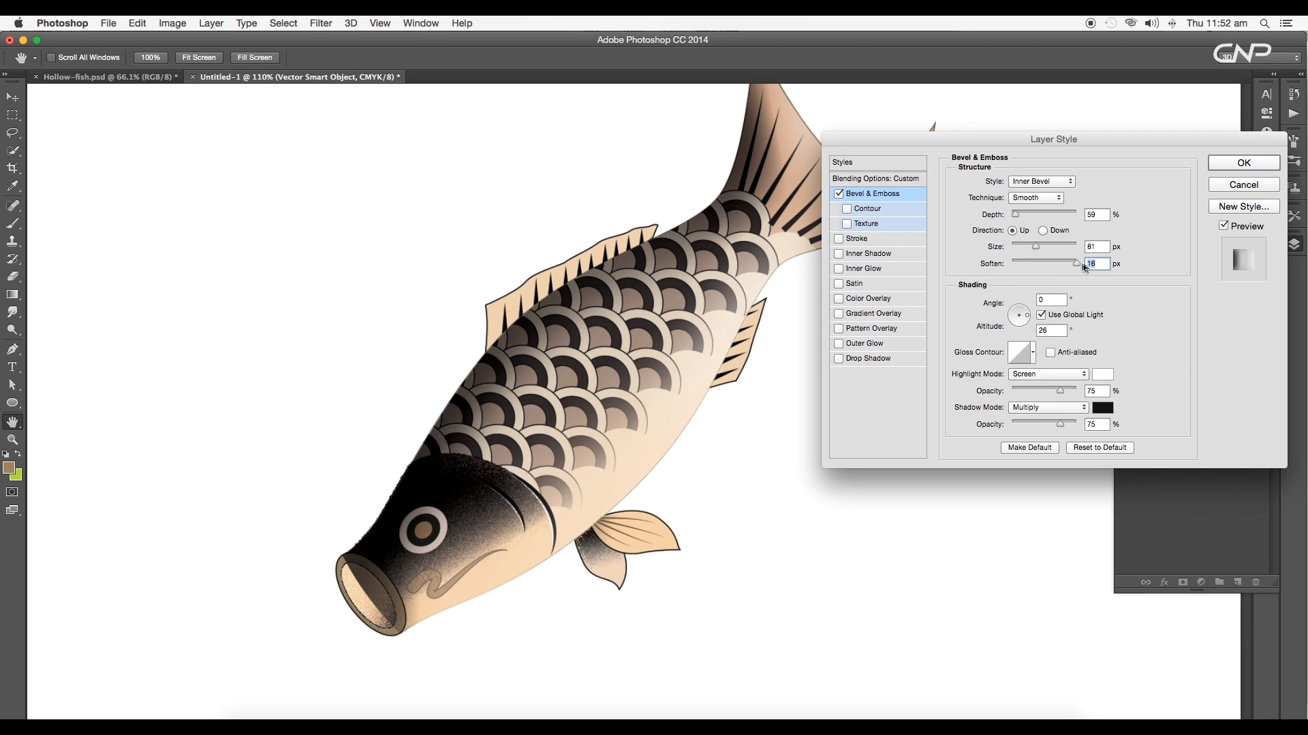
pyautogui.moveTo(1035, 246); pyautogui.dragTo(1038, 246)
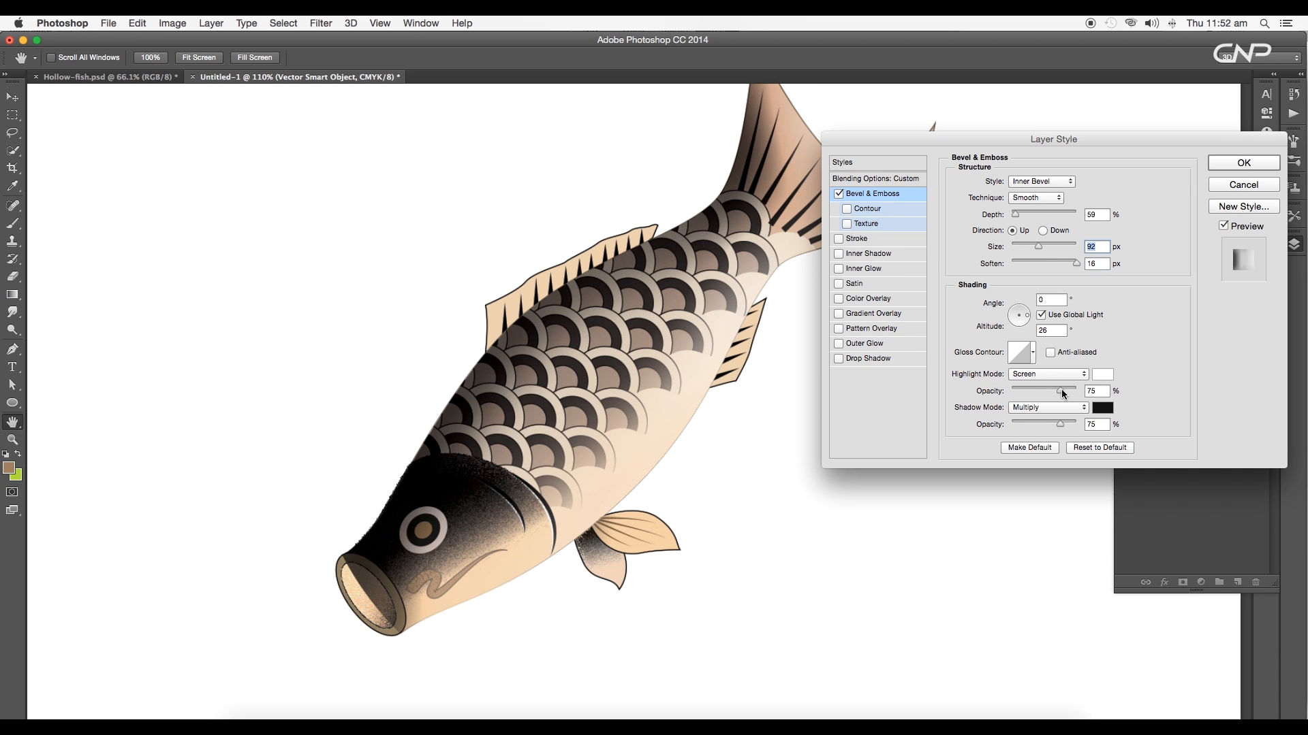
# Set the bevel highlight to a tan colour with Normal mode and 100% opacity, and apply the layer style
pyautogui.click(1099, 377)
pyautogui.click(1100, 371)
pyautogui.click(999, 248)
pyautogui.click(1197, 210)
pyautogui.moveTo(1059, 391); pyautogui.dragTo(1078, 391)
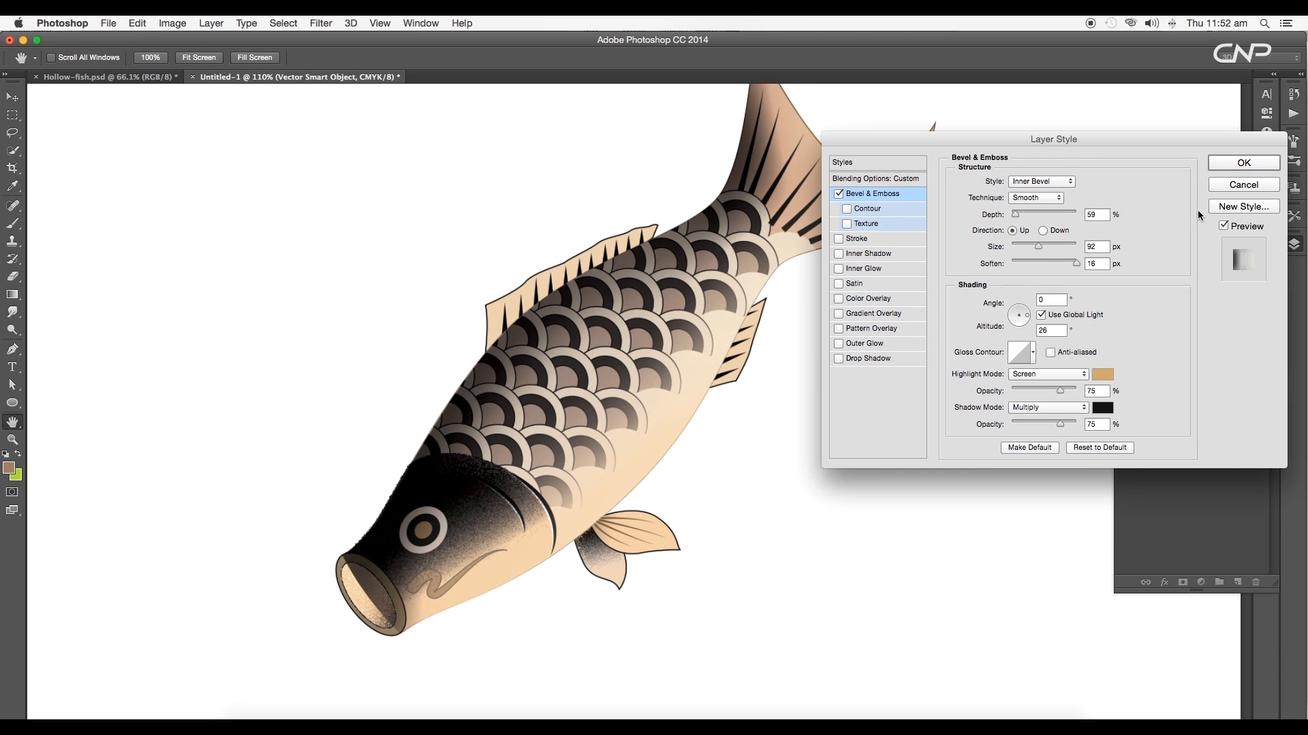
pyautogui.click(1076, 380)
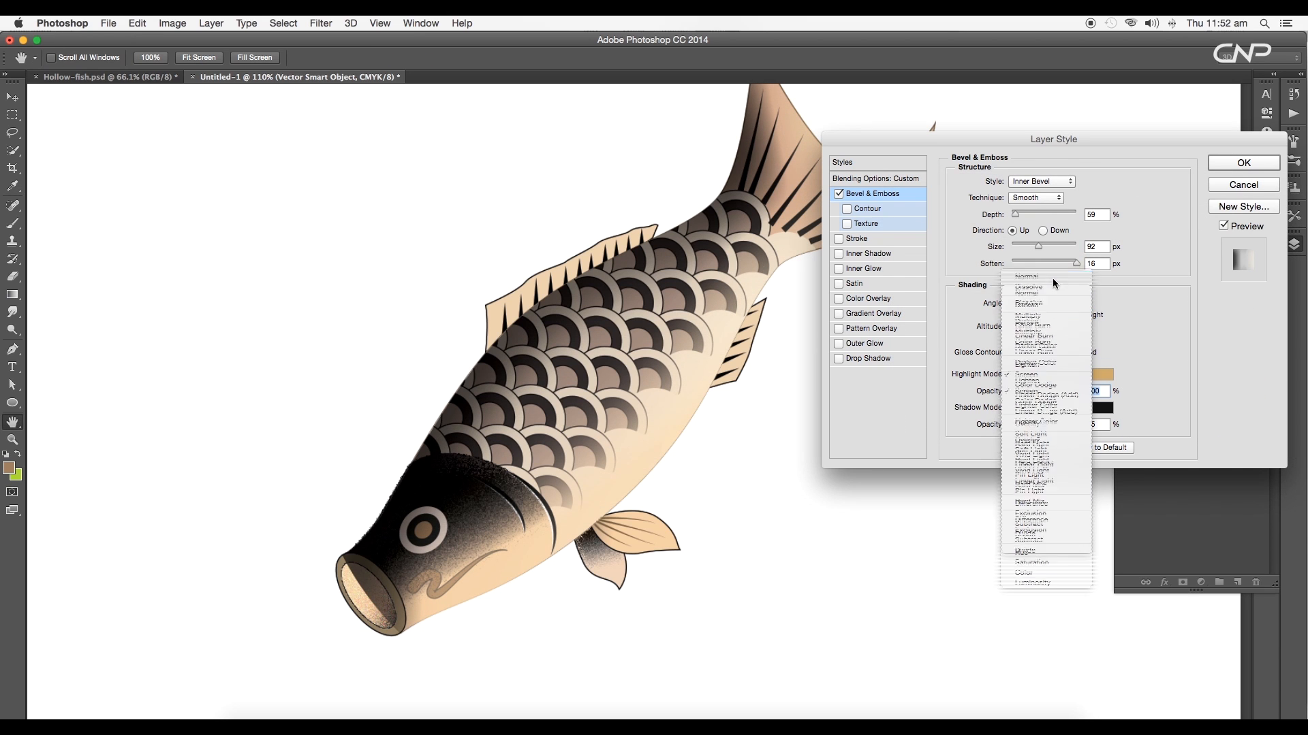
pyautogui.click(1042, 276)
pyautogui.click(1216, 166)
# Compare the fish with and without the bevelled silhouette layer
pyautogui.scroll(-5, 692, 444)
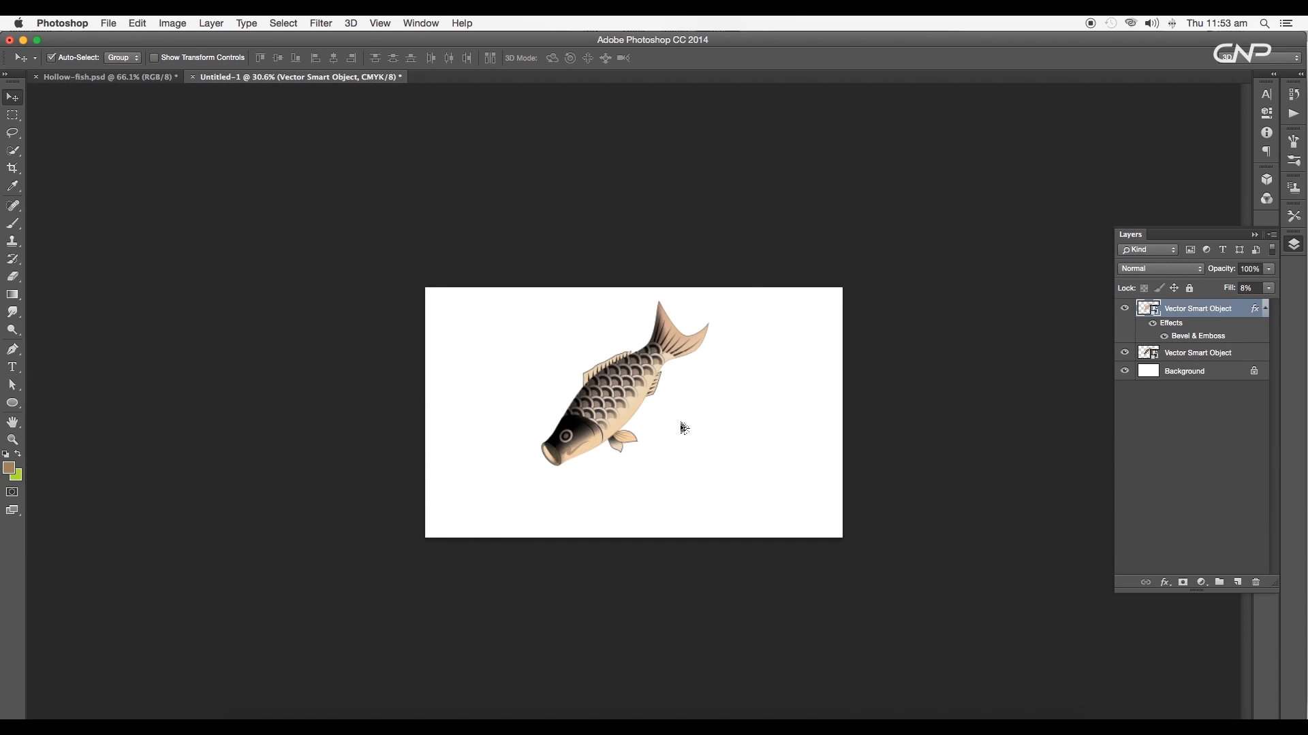
pyautogui.click(1123, 309)
pyautogui.click(1123, 309)
pyautogui.click(1123, 309)
pyautogui.click(1123, 308)
# Select the fish's whole mouth opening, including its rim, on the lower fish layer
pyautogui.scroll(5, 586, 406)
pyautogui.scroll(3, 514, 401)
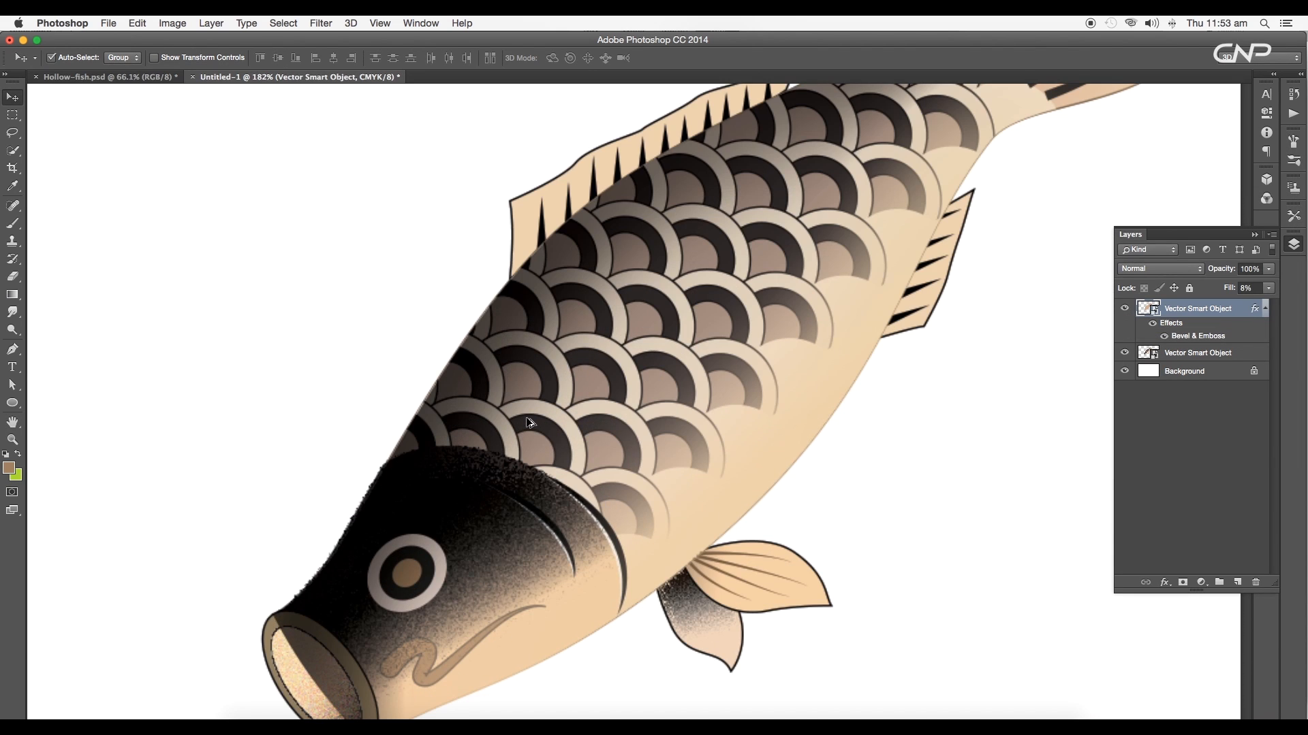
pyautogui.moveTo(1151, 361); pyautogui.dragTo(1146, 357)
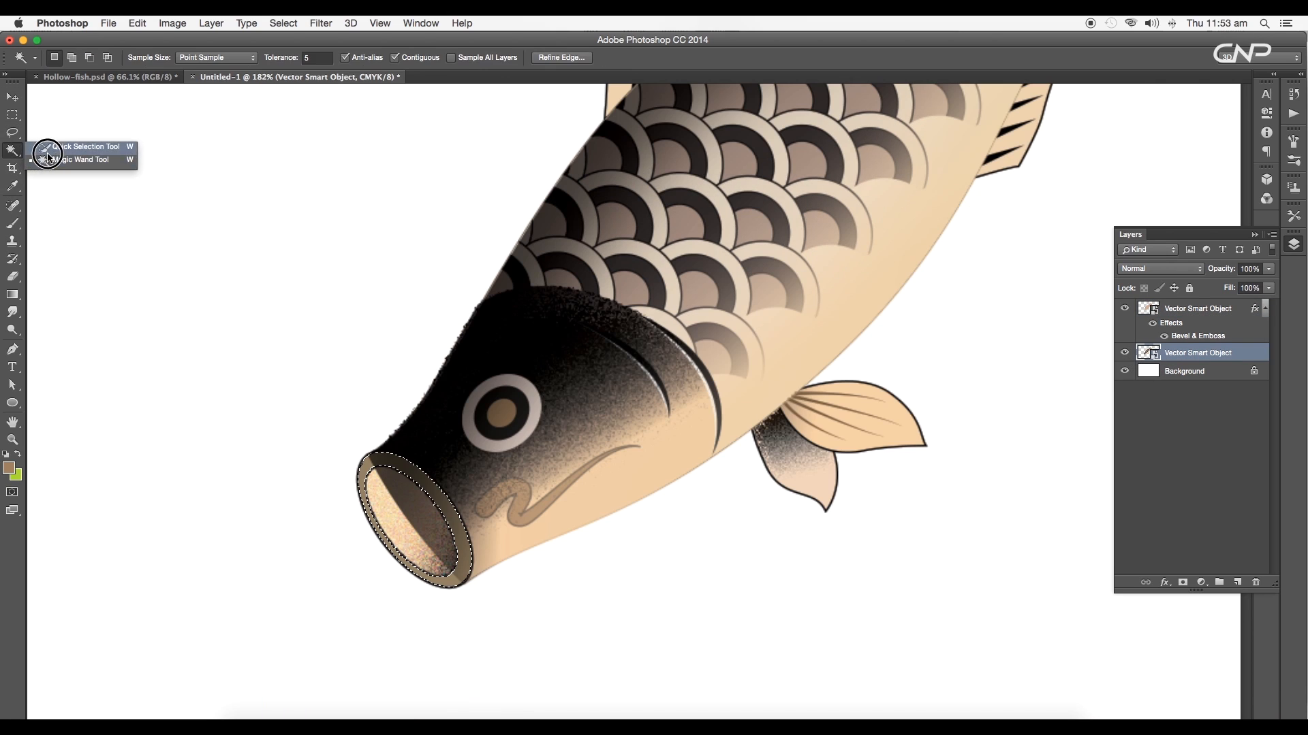
pyautogui.click(52, 146)
pyautogui.moveTo(422, 496)
pyautogui.mouseDown()
pyautogui.moveTo(391, 490)
pyautogui.moveTo(427, 545)
pyautogui.mouseUp()
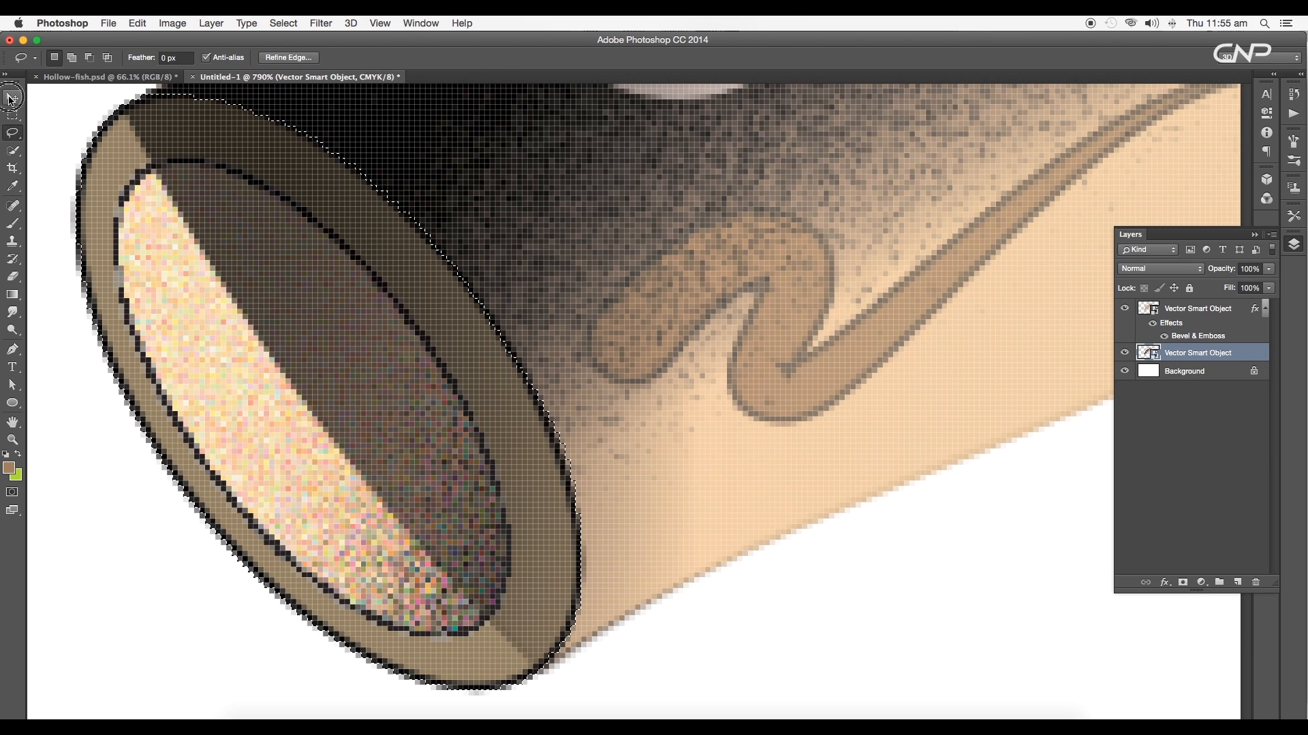
pyautogui.click(10, 100)
pyautogui.scroll(-5, 578, 378)
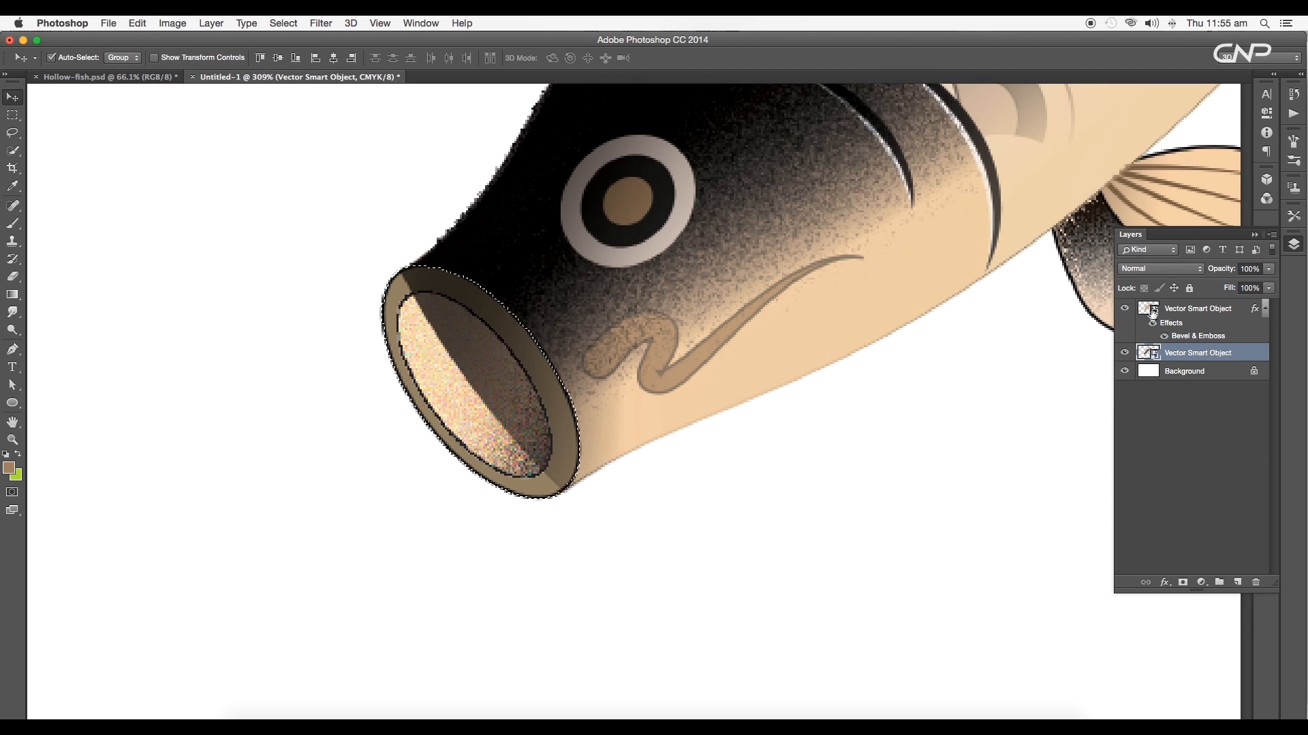
# Mask the silhouette layer with the mouth selection and invert the mask to hide its shading over the mouth
pyautogui.click(1151, 312)
pyautogui.click(1183, 582)
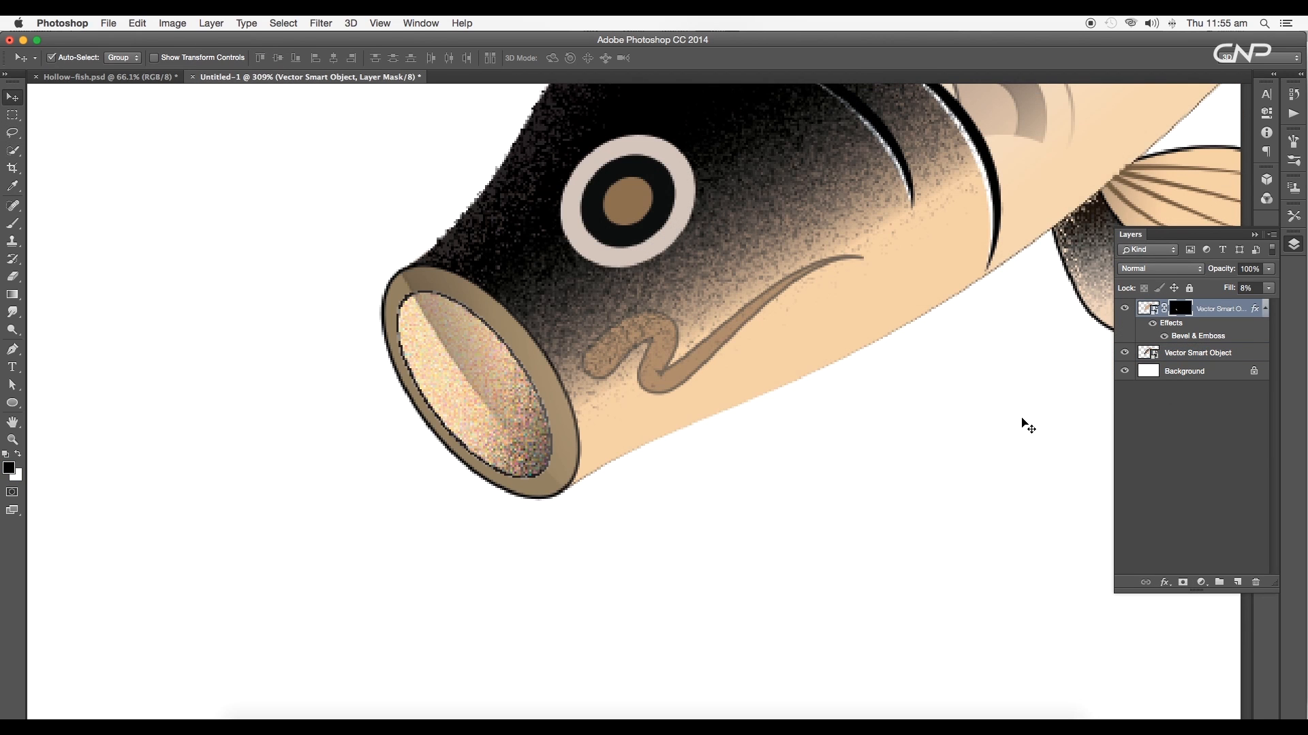
pyautogui.hotkey('ctrl', 'i')
pyautogui.scroll(-5, 754, 392)
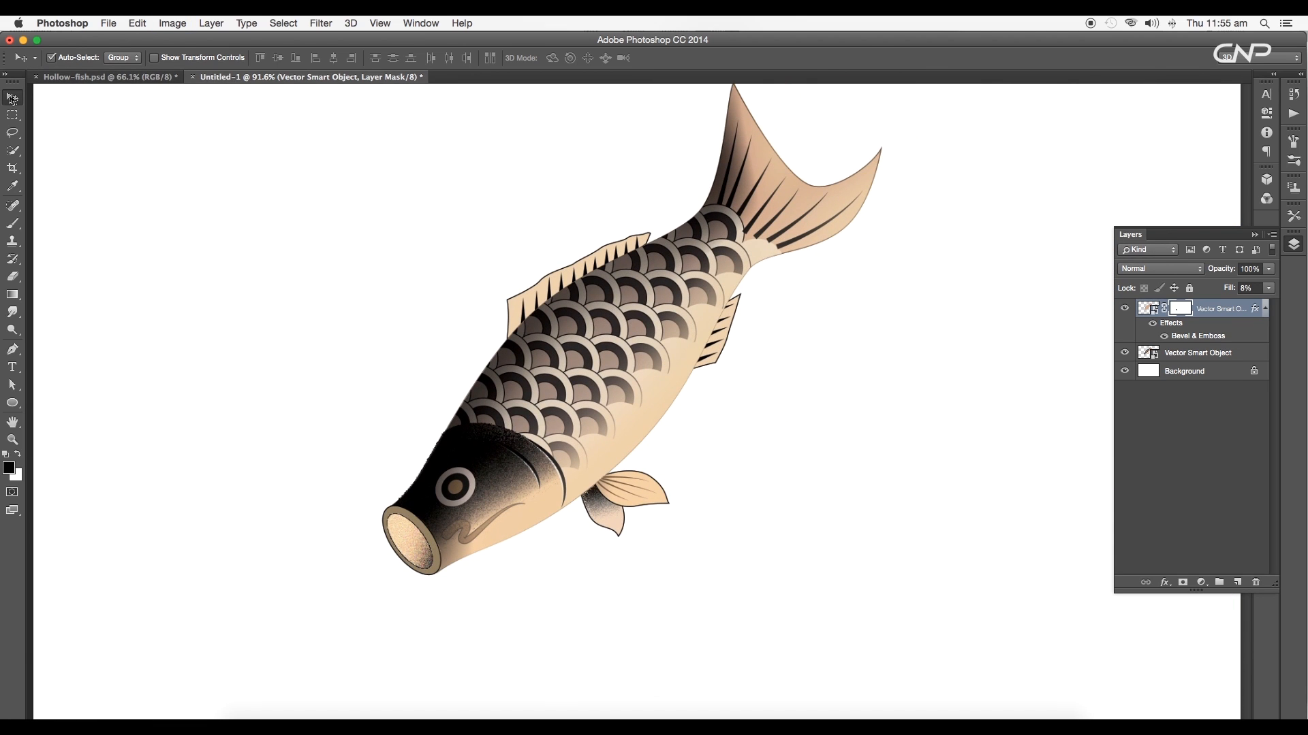
pyautogui.click(268, 213)
pyautogui.scroll(-4, 555, 375)
pyautogui.scroll(5, 599, 391)
pyautogui.scroll(-4, 605, 384)
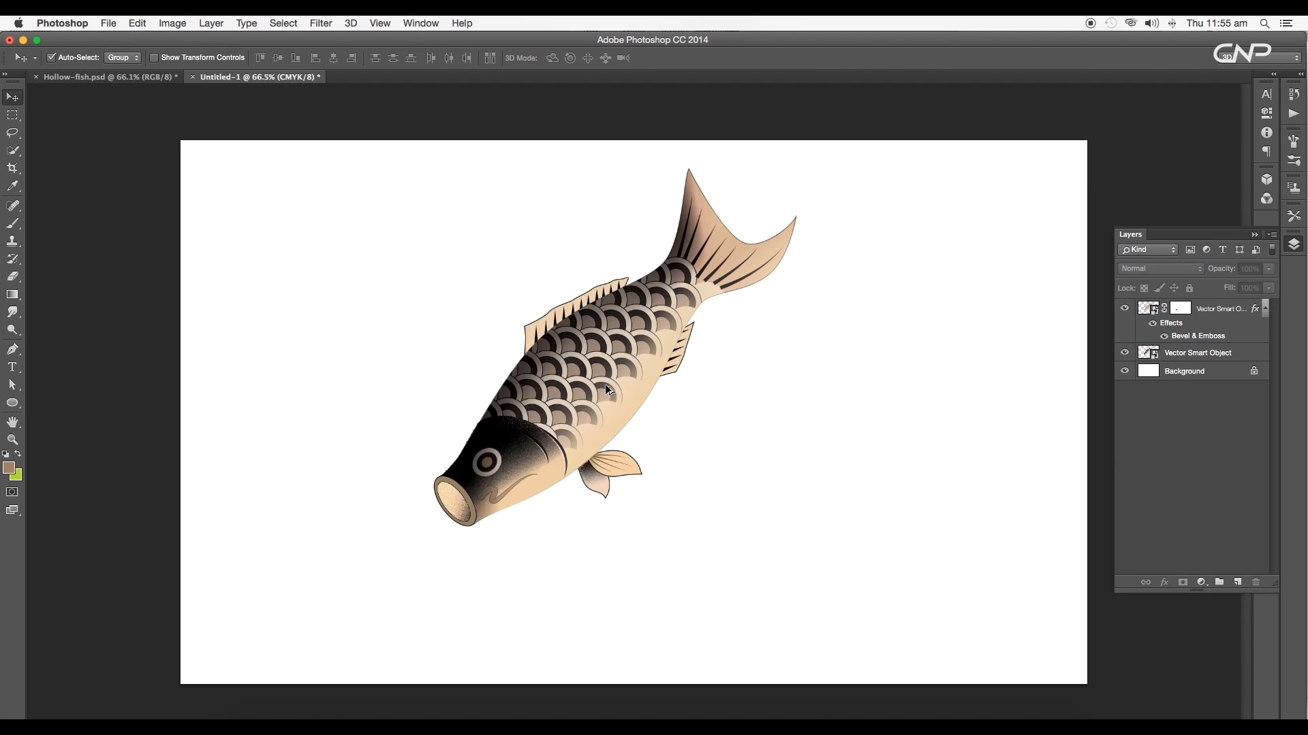
# Convert the Background into a regular layer and fill it with a pale peach colour picked with the eyedropper
pyautogui.click(1190, 380)
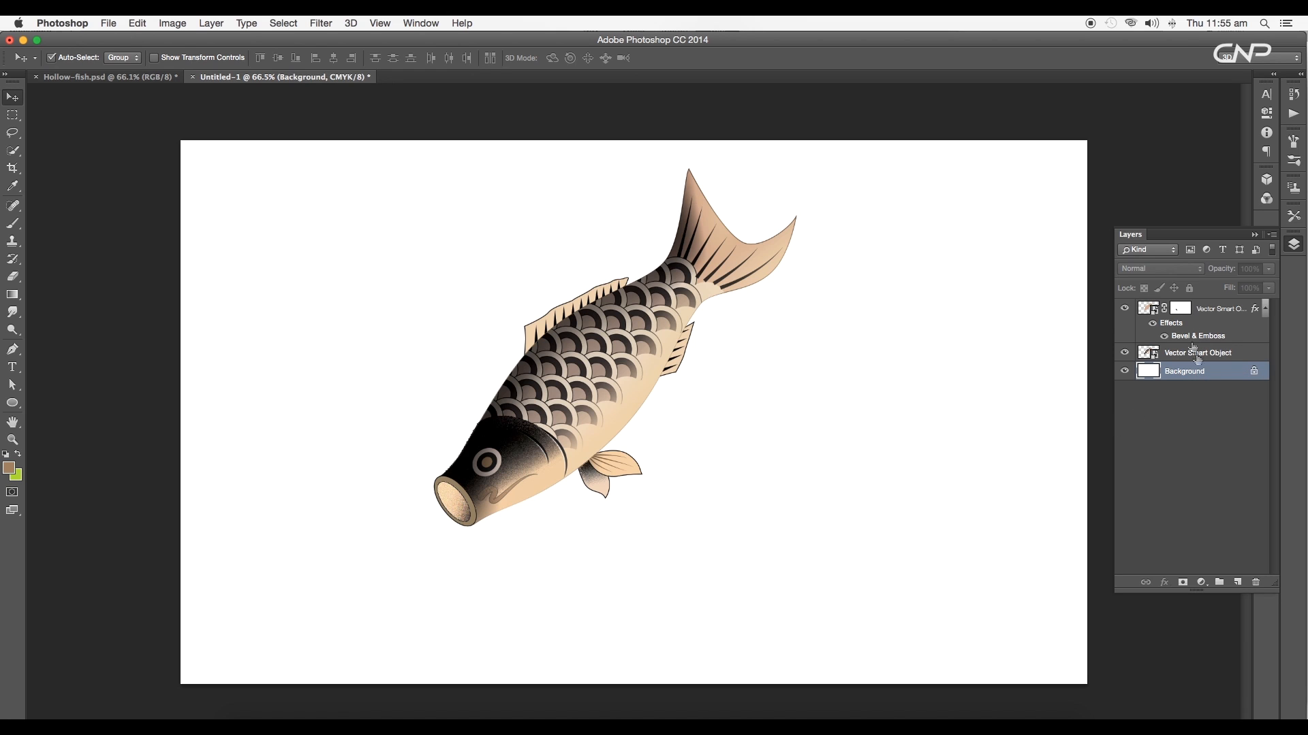
pyautogui.doubleClick(1219, 381)
pyautogui.click(791, 322)
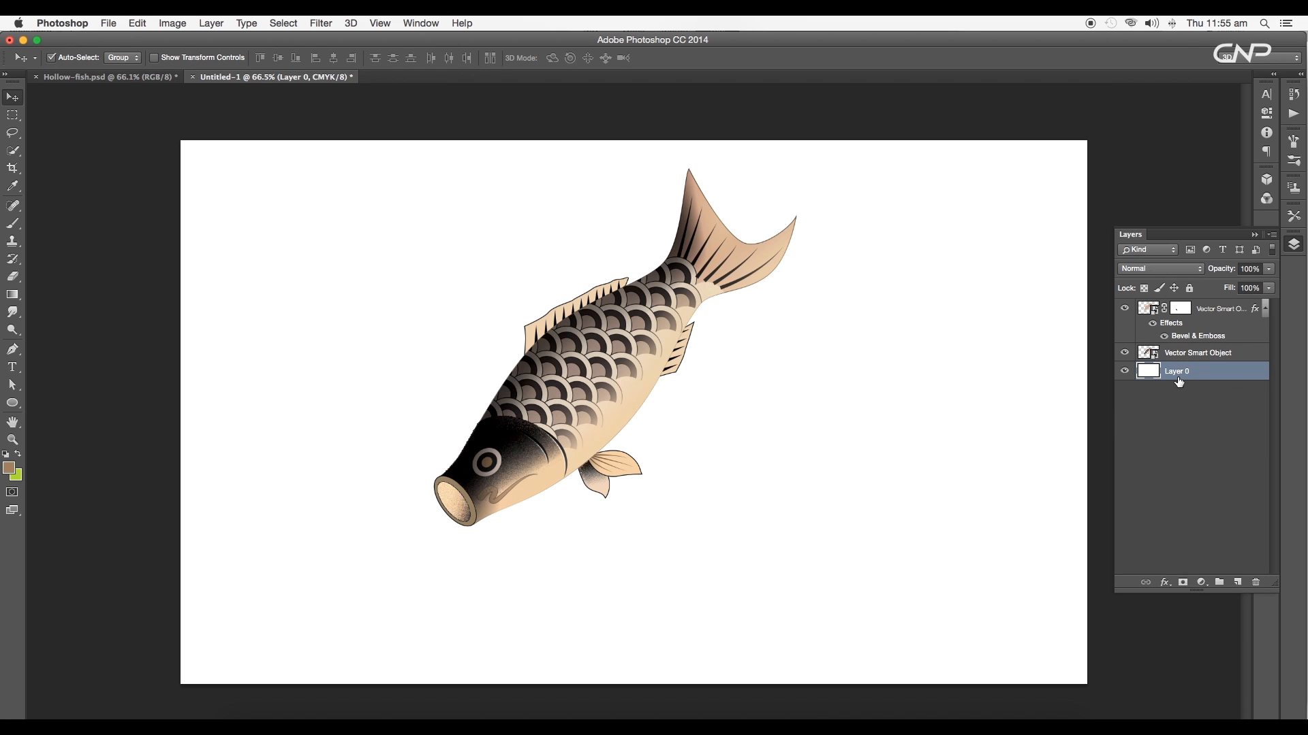
pyautogui.press('i')
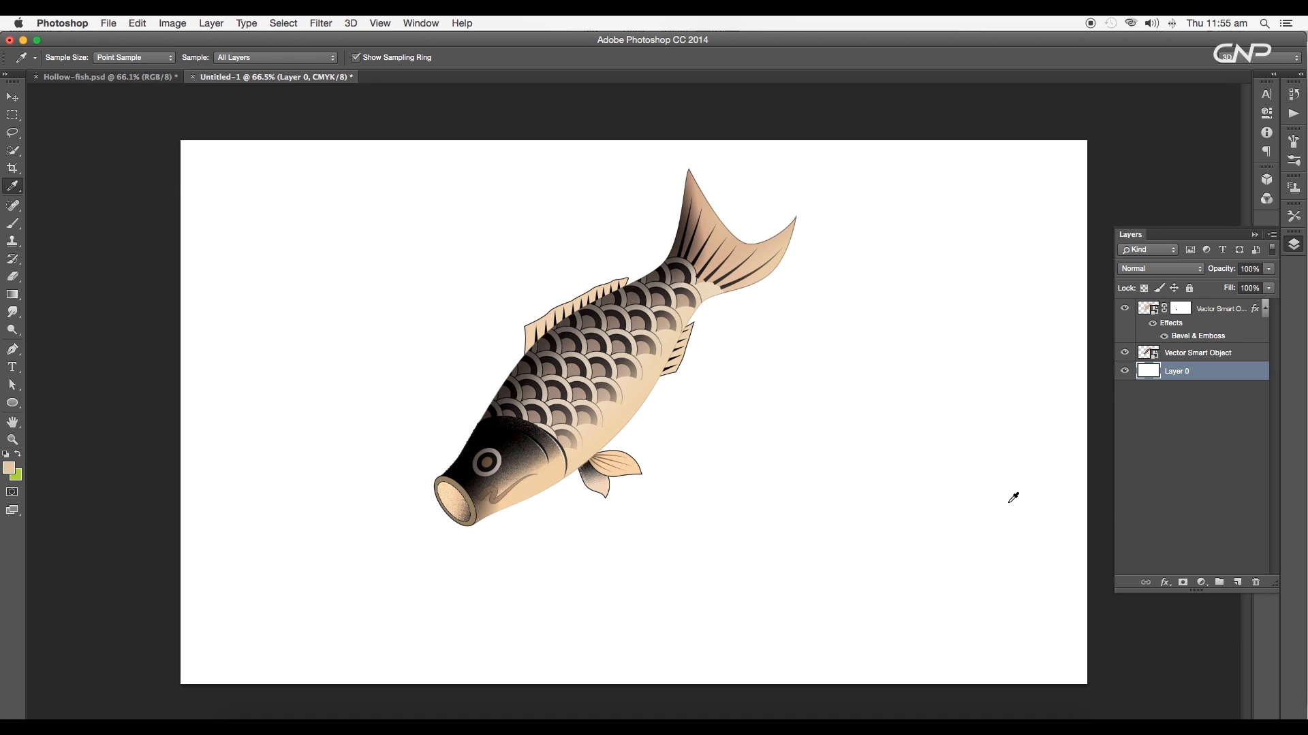
pyautogui.hotkey('alt', 'BackSpace')
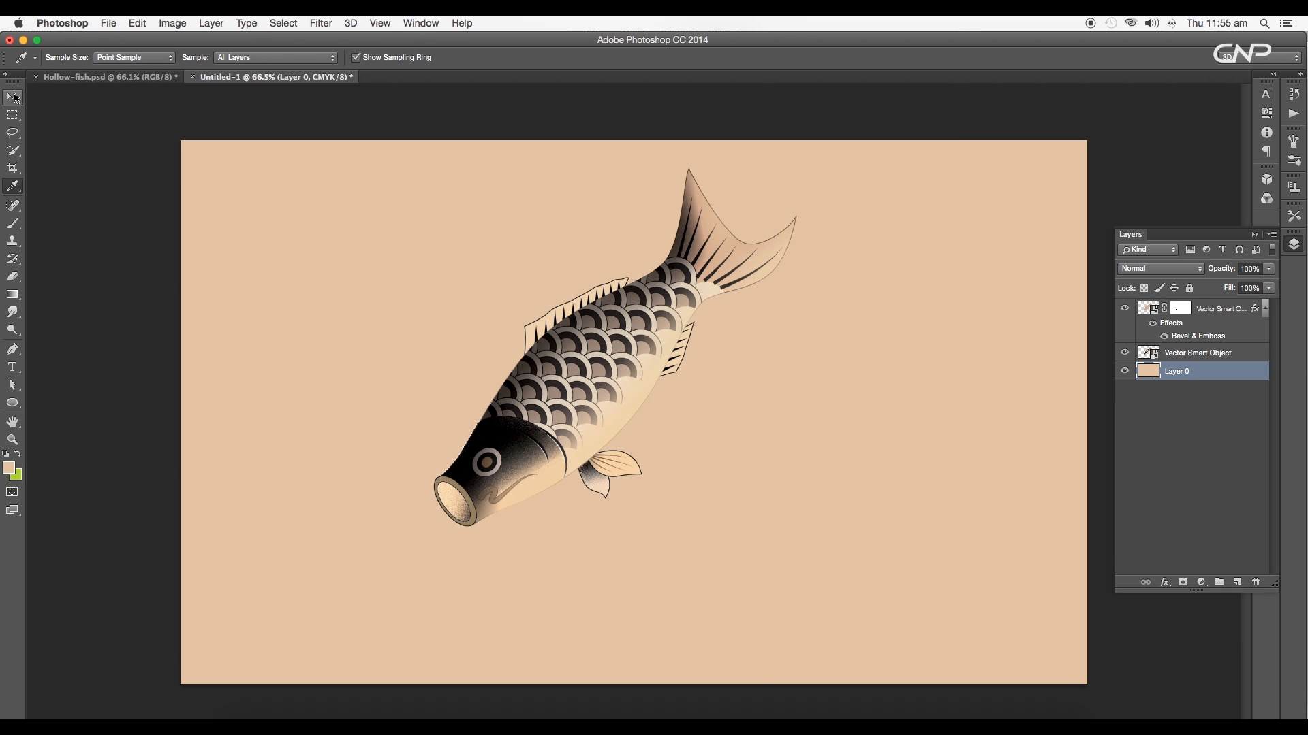
# Copy the Old-Paper-Texture-2.png image from Safari and paste it into the Photoshop poster behind the fish
pyautogui.press('super+Tab')
pyautogui.rightClick(422, 295)
pyautogui.click(463, 395)
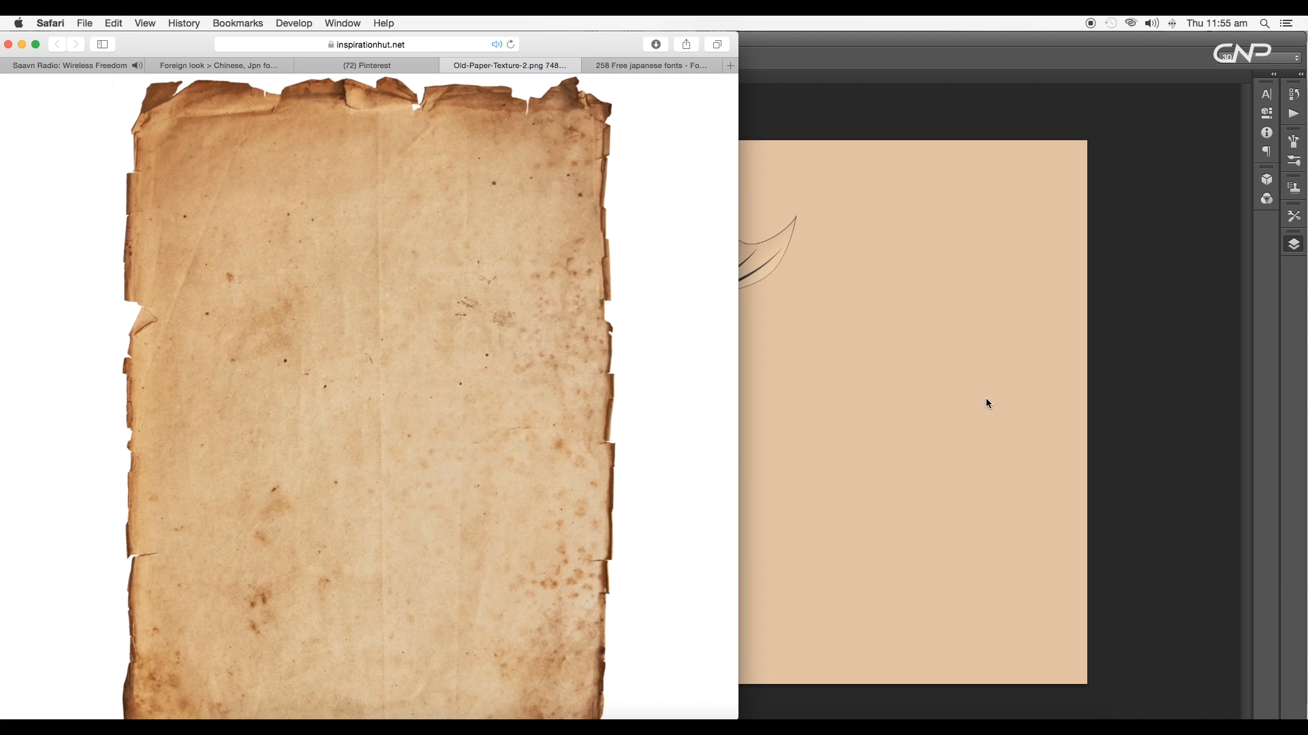
pyautogui.press('super+Tab')
pyautogui.press('super+v')
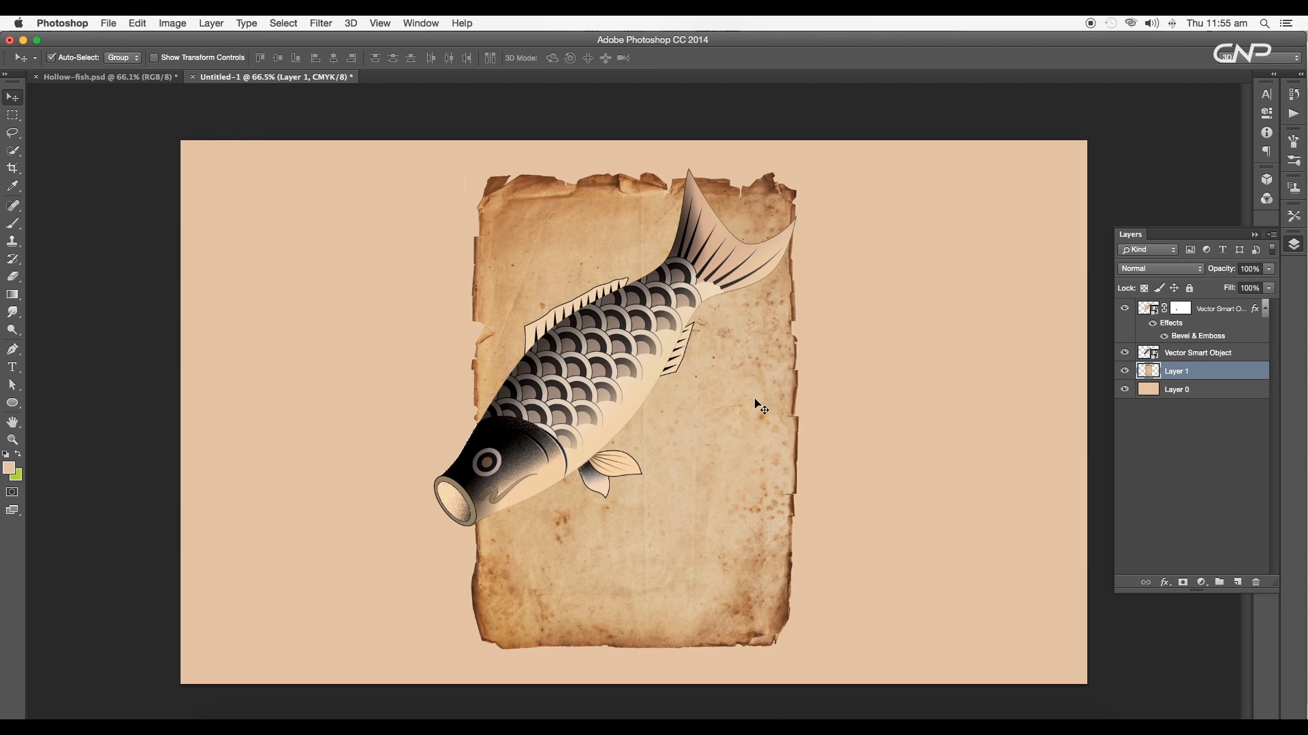
# Rotate the old paper texture to landscape and stretch it to cover almost the whole canvas
pyautogui.press('super+t')
pyautogui.moveTo(838, 205); pyautogui.dragTo(425, 200)
pyautogui.moveTo(872, 244); pyautogui.dragTo(1096, 187)
pyautogui.moveTo(1046, 411); pyautogui.dragTo(1090, 411)
pyautogui.moveTo(634, 123); pyautogui.dragTo(635, 130)
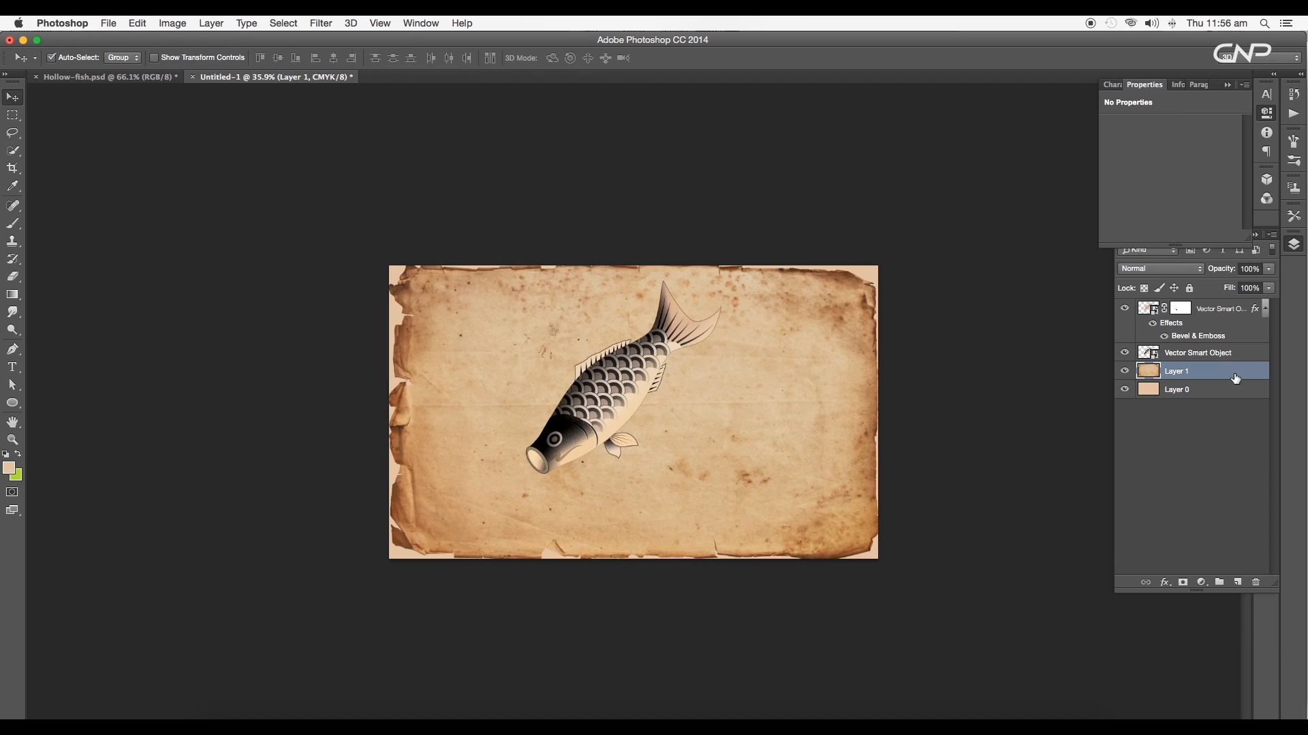
# Add a Color Overlay in Multiply mode with colour #e96262 to the paper texture layer
pyautogui.doubleClick(1232, 375)
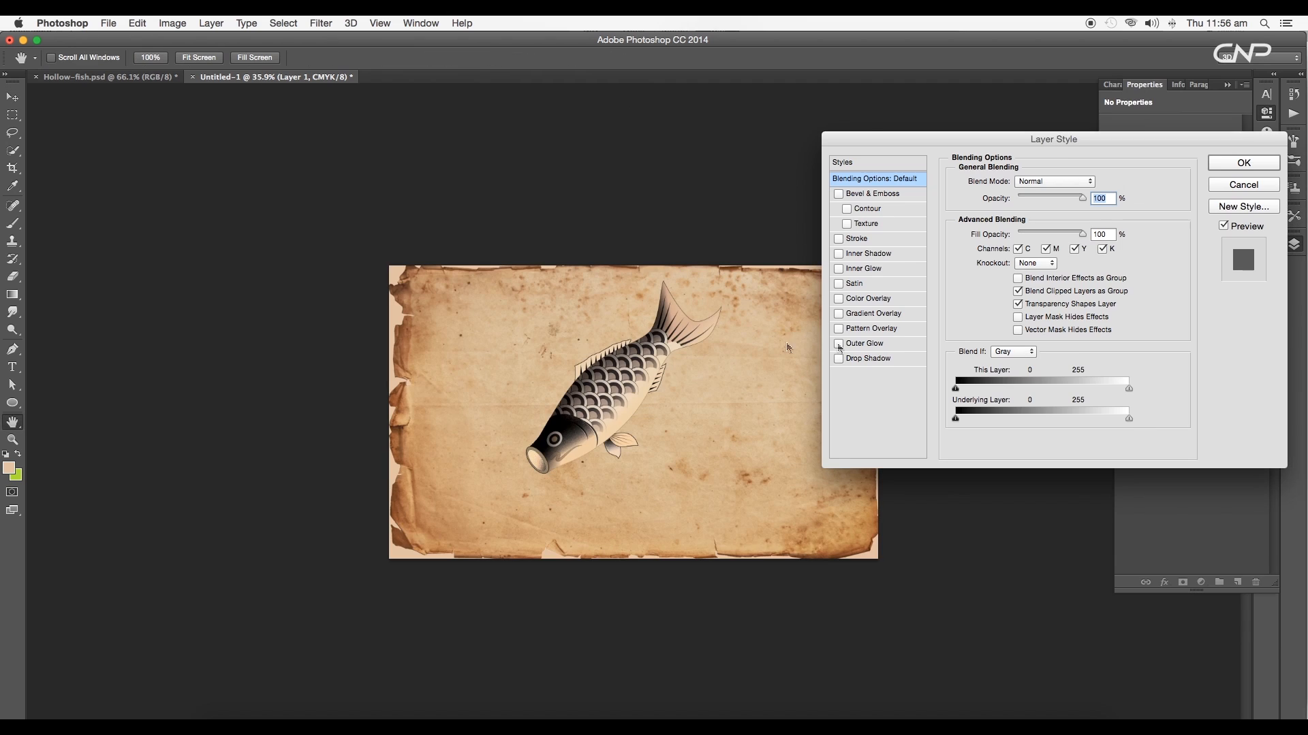
pyautogui.click(866, 299)
pyautogui.click(1076, 180)
pyautogui.click(1055, 223)
pyautogui.click(1092, 182)
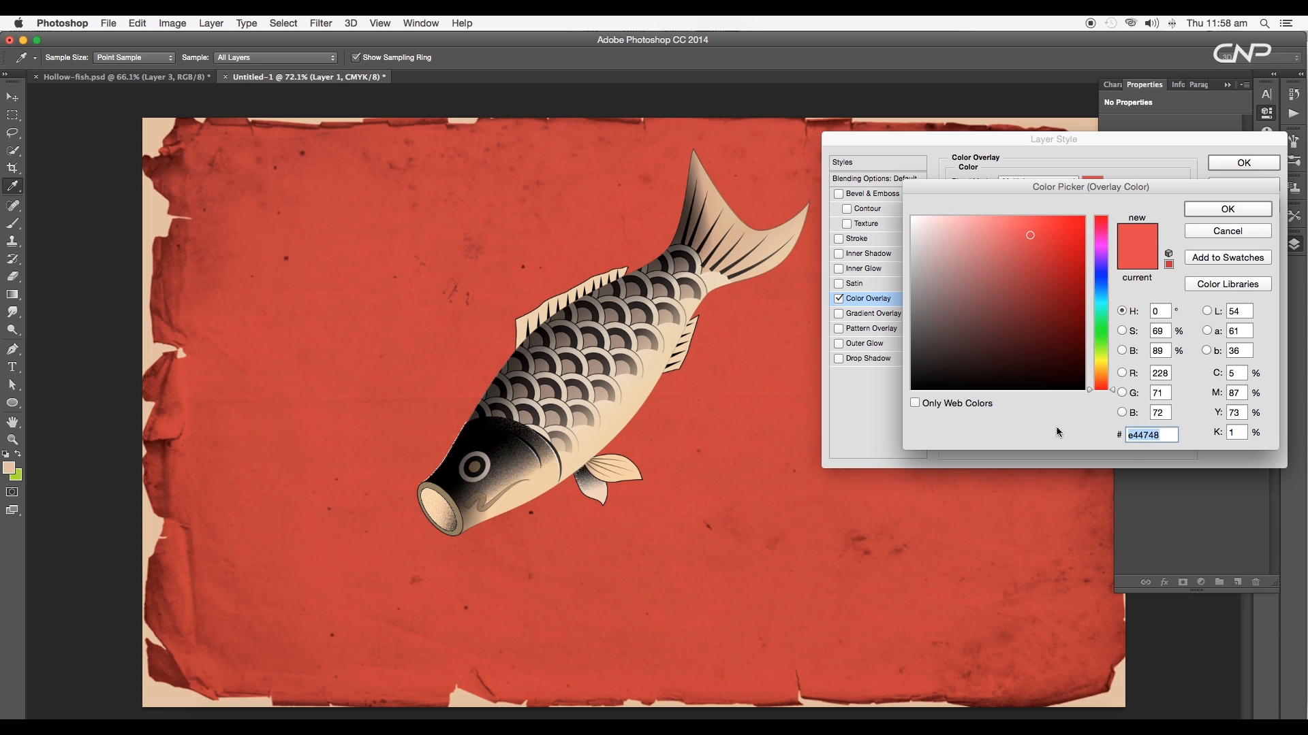
pyautogui.write('e96262')
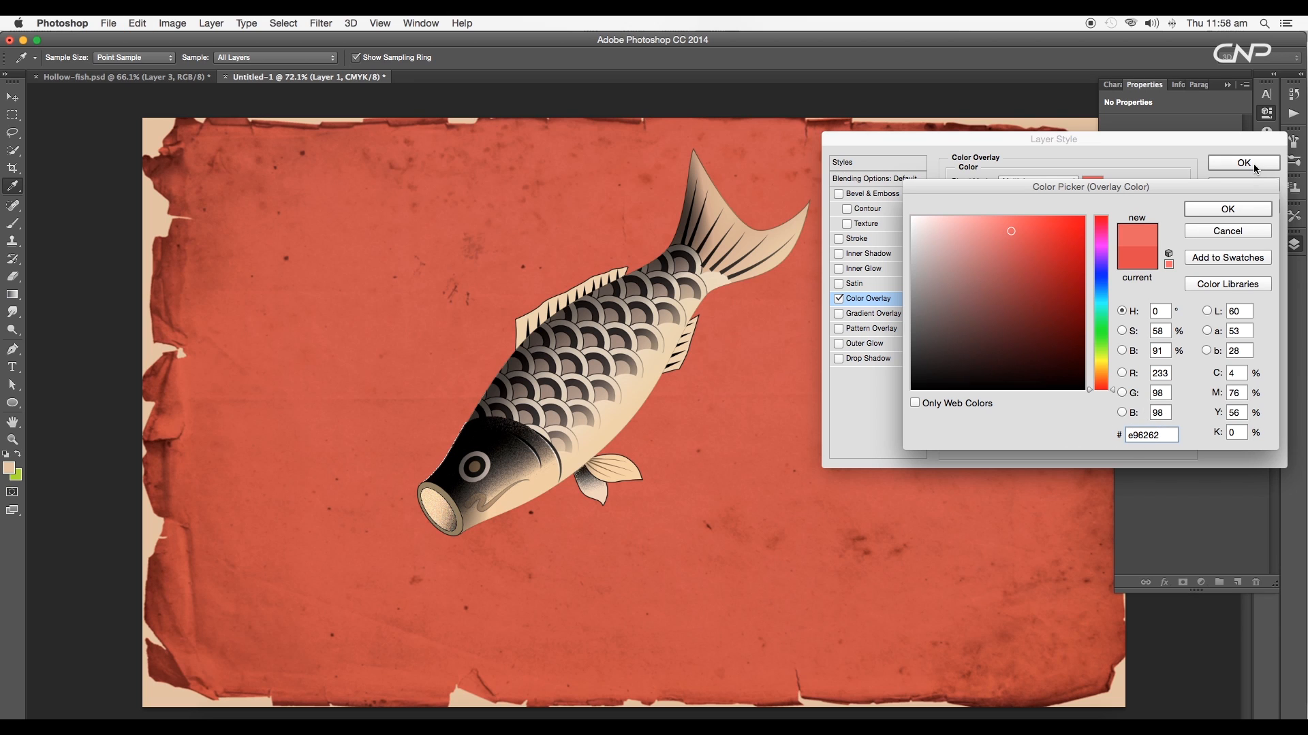
pyautogui.click(1227, 209)
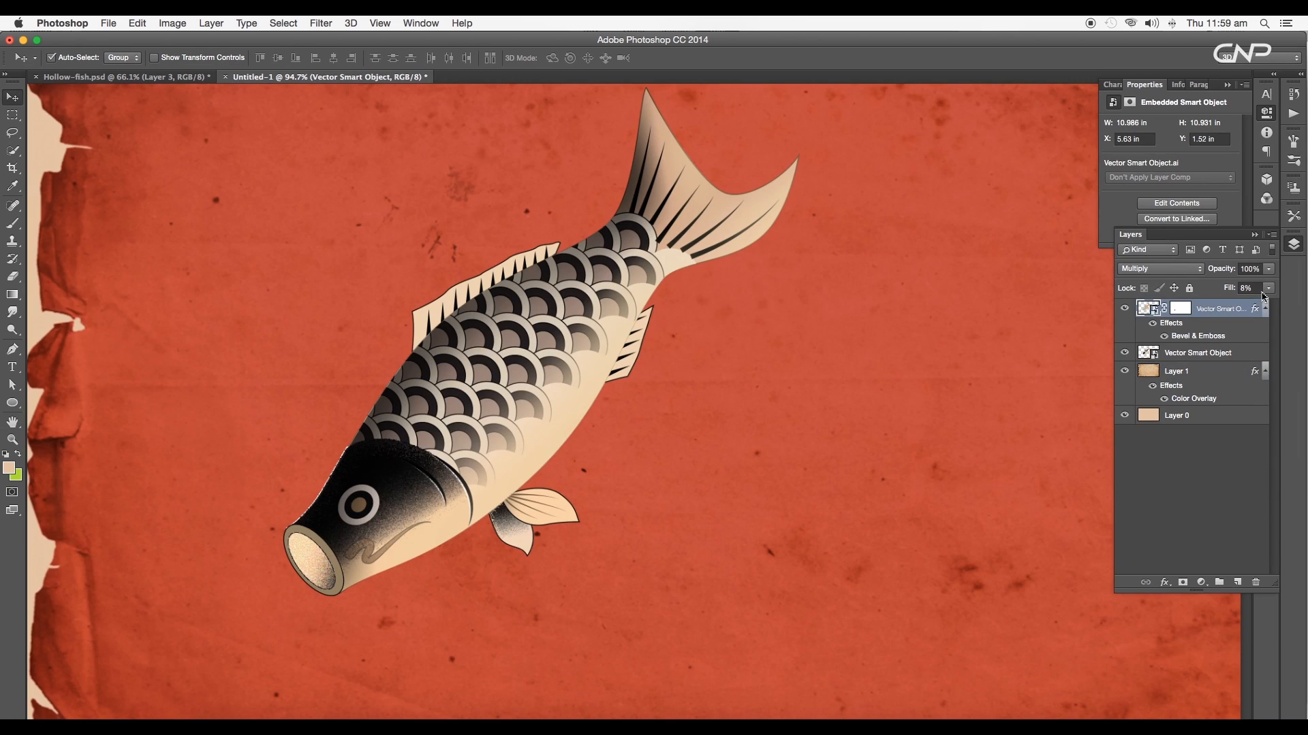
# Set the silhouette layer's fill to 34% and add 65.97% monochromatic Gaussian noise to it
pyautogui.click(1268, 288)
pyautogui.moveTo(1224, 305); pyautogui.dragTo(1227, 304)
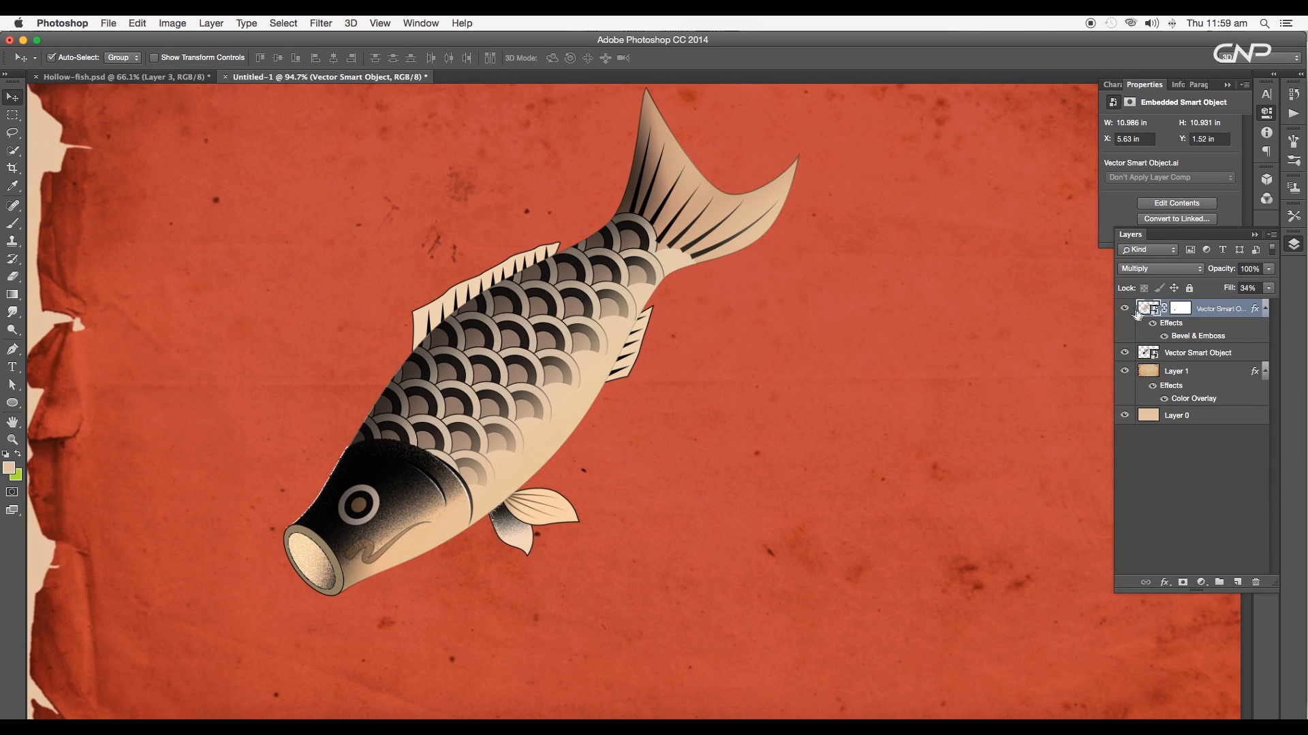
pyautogui.click(320, 23)
pyautogui.moveTo(361, 210)
pyautogui.click(538, 211)
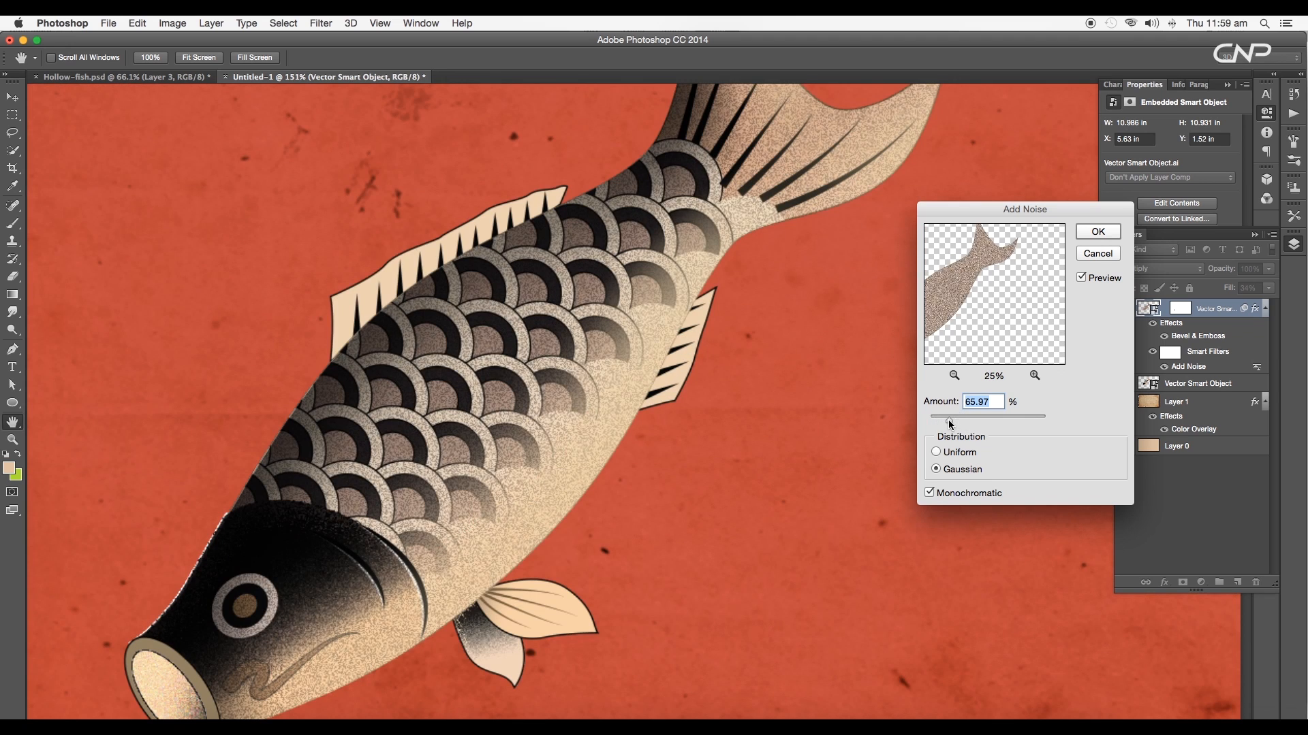
pyautogui.click(951, 454)
pyautogui.click(954, 470)
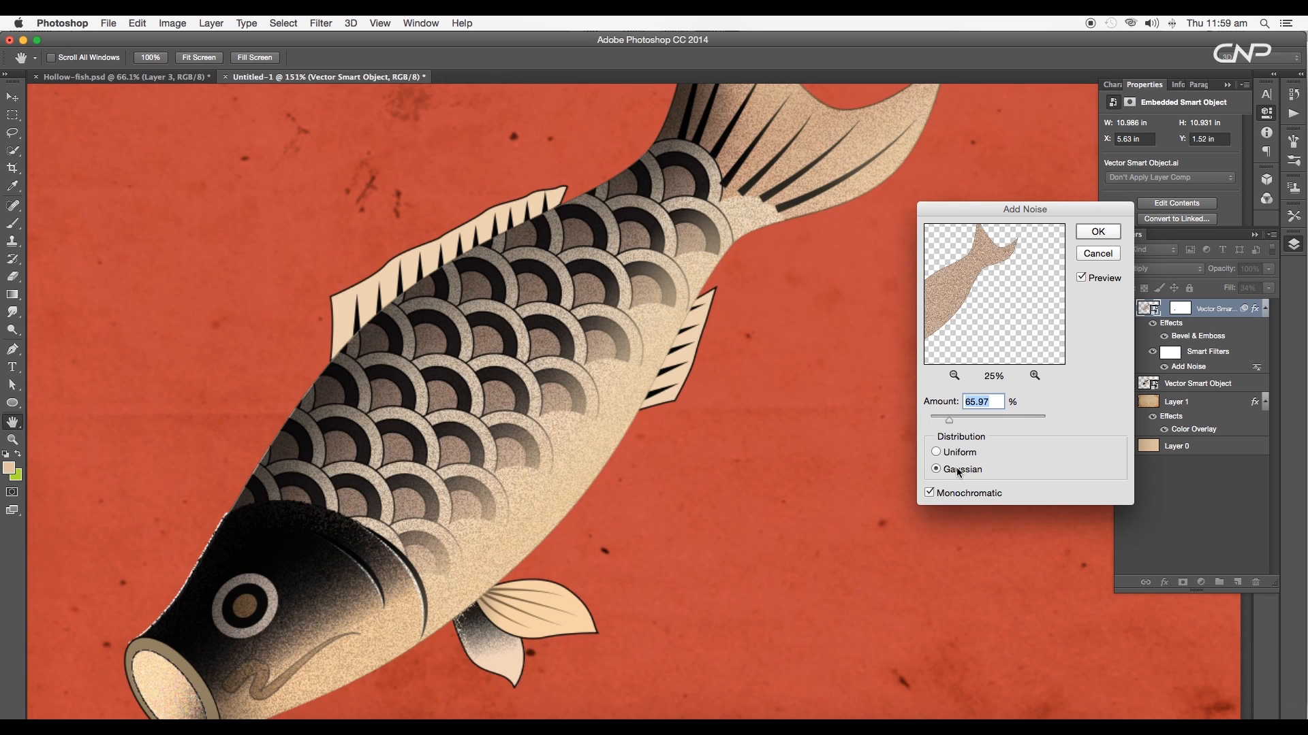
pyautogui.click(1093, 232)
# Reduce the noisy silhouette layer's fill to 18%
pyautogui.click(1268, 288)
pyautogui.moveTo(1227, 304); pyautogui.dragTo(1210, 308)
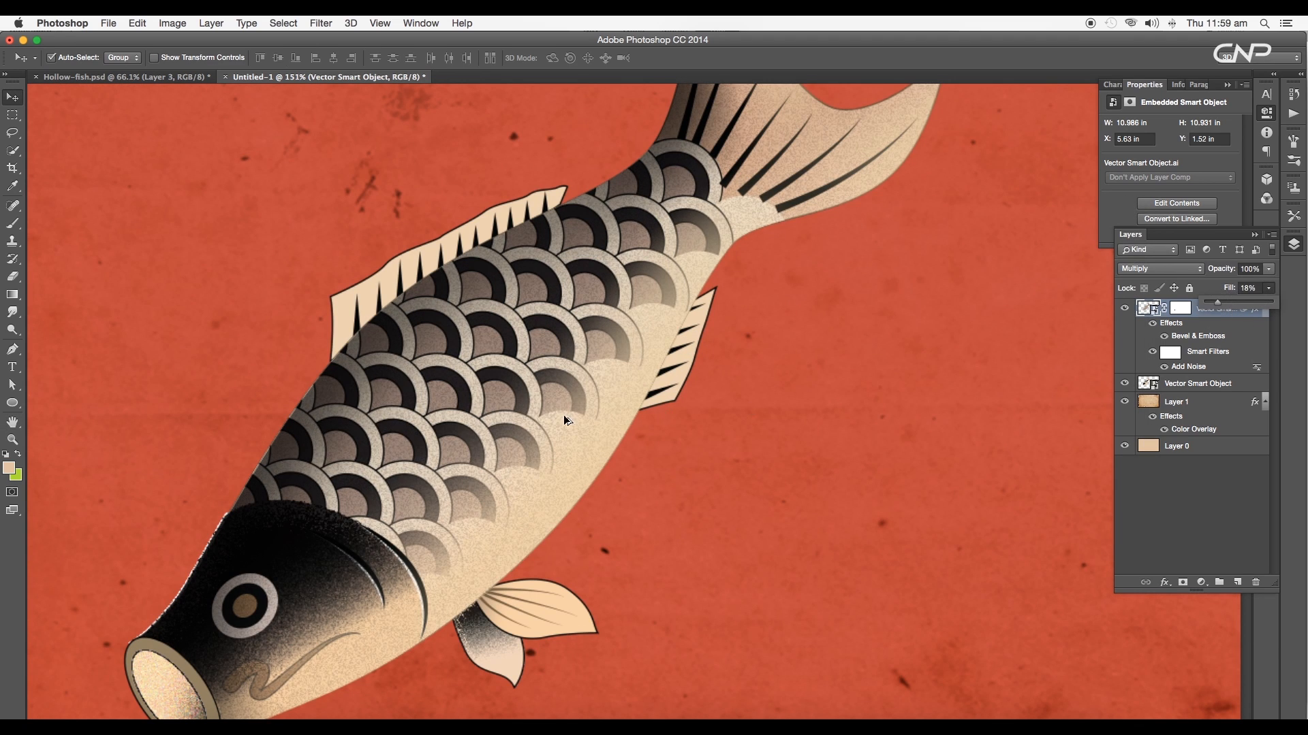
pyautogui.press('super+0')
pyautogui.press('super+plus')
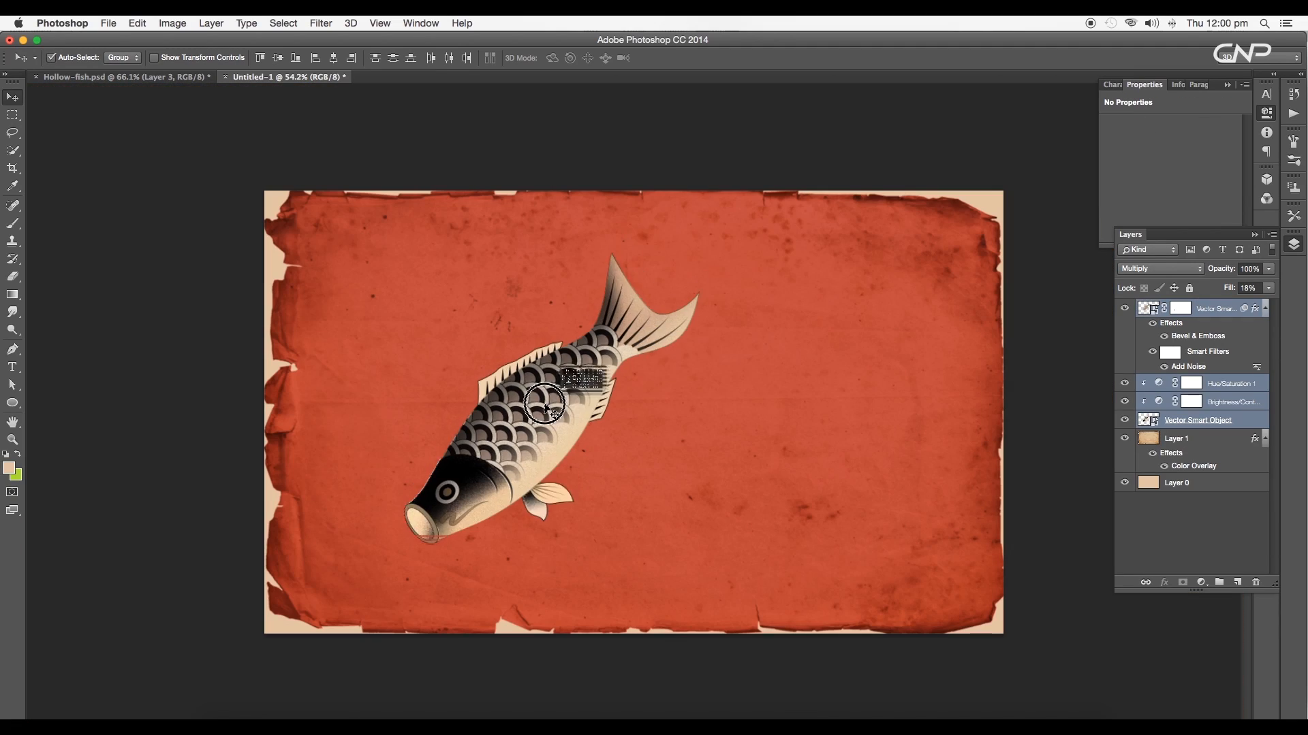
# Reposition the selected fish layers on the poster and enlarge the fish so it fills more of the canvas height
pyautogui.moveTo(545, 405); pyautogui.dragTo(579, 377)
pyautogui.scroll(5, 510, 472)
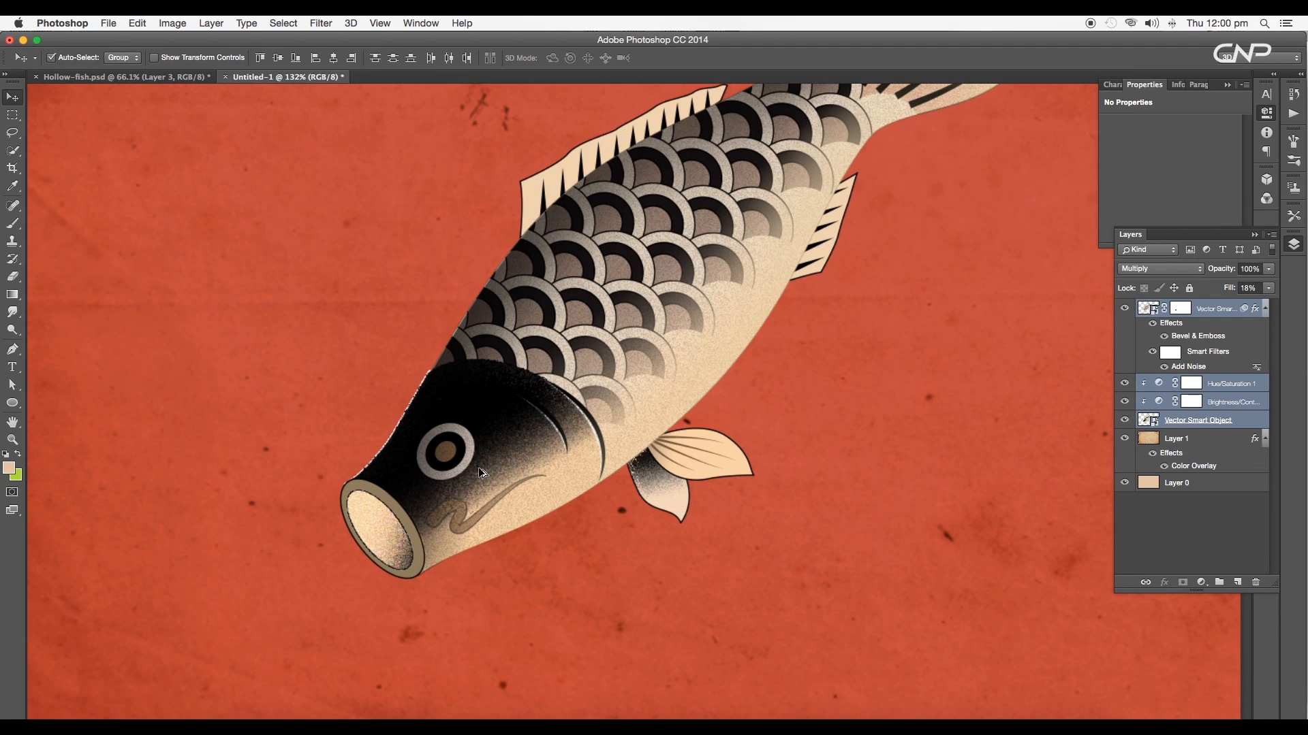
pyautogui.scroll(3, 480, 472)
pyautogui.moveTo(676, 558); pyautogui.dragTo(917, 364)
# Create a new empty layer and place it at the top of the layer stack
pyautogui.click(1205, 420)
pyautogui.click(1237, 582)
pyautogui.moveTo(1211, 421); pyautogui.dragTo(1181, 308)
# Paint three straight beige strings with a 4 px brush from knots on the fish's mouth rim to the poster's lower-left corner
pyautogui.press('b')
pyautogui.scroll(2, 499, 526)
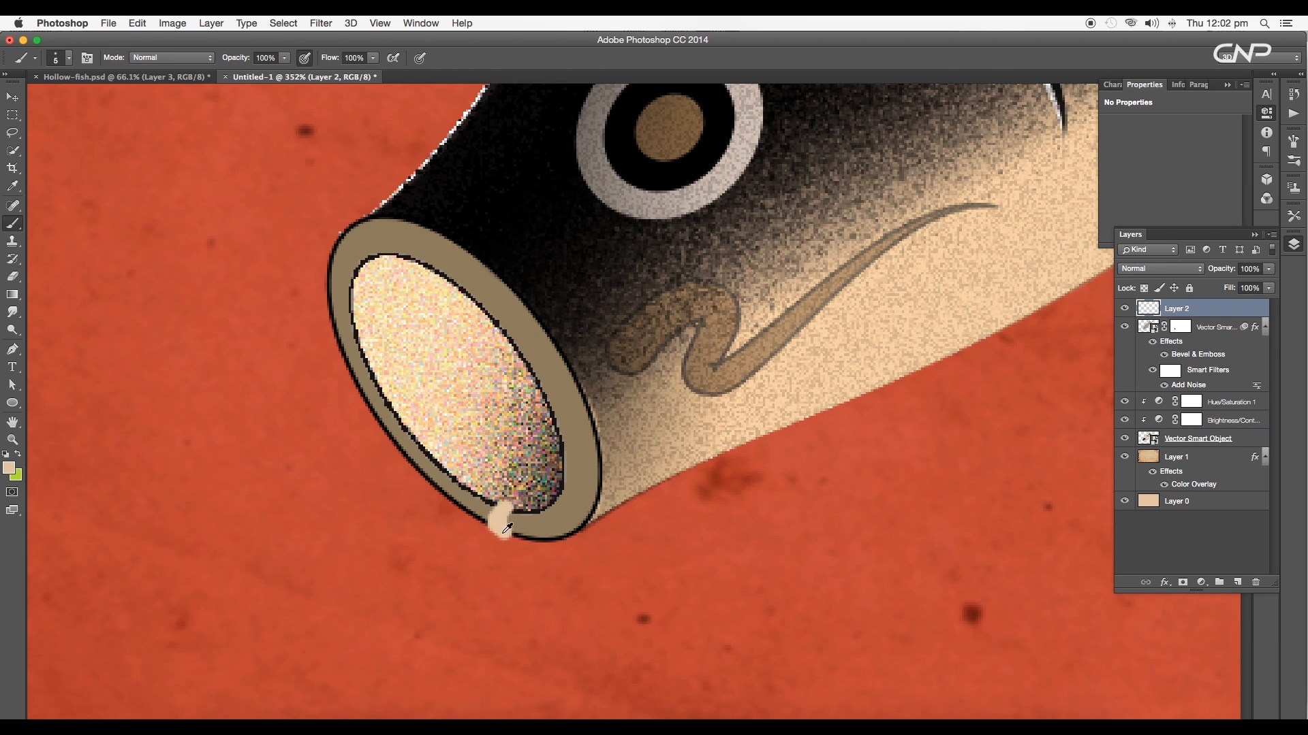
pyautogui.scroll(-3, 502, 532)
pyautogui.press('[')
pyautogui.keyDown('shift'); pyautogui.click(341, 526); pyautogui.keyUp('shift')
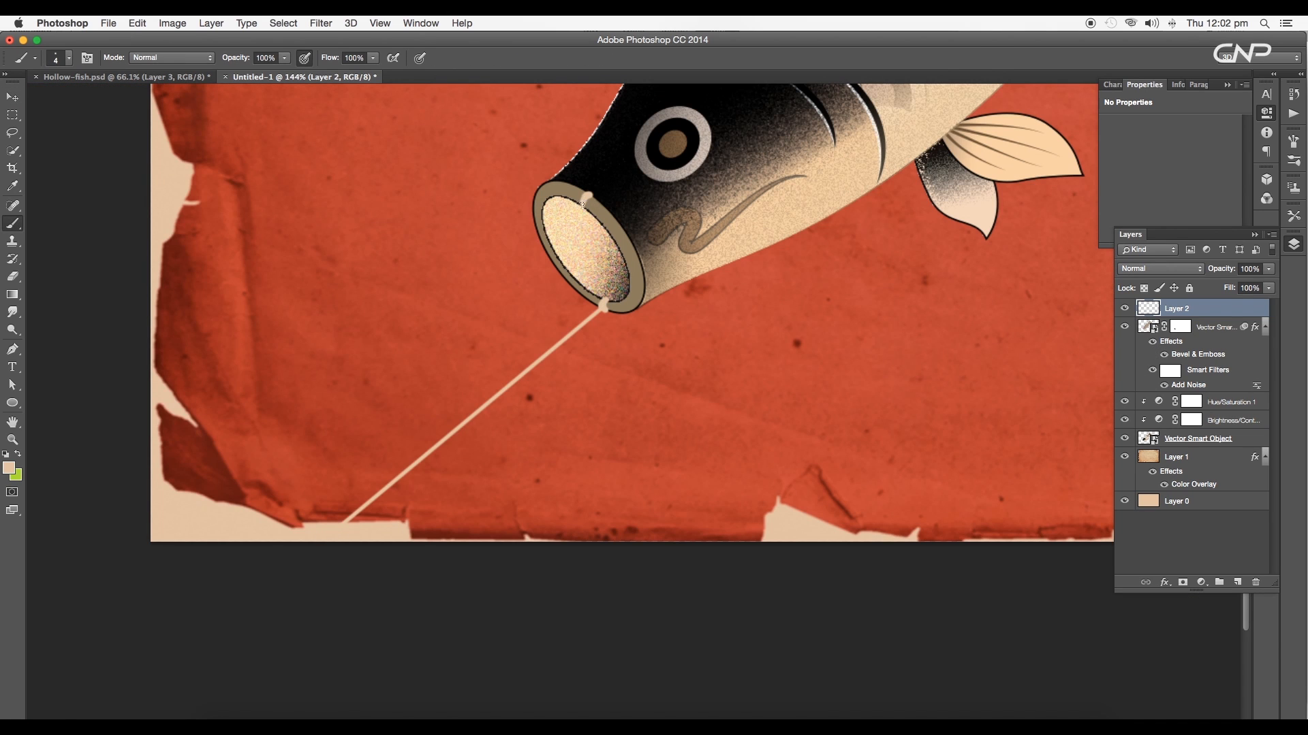
pyautogui.keyDown('shift'); pyautogui.click(321, 539); pyautogui.keyUp('shift')
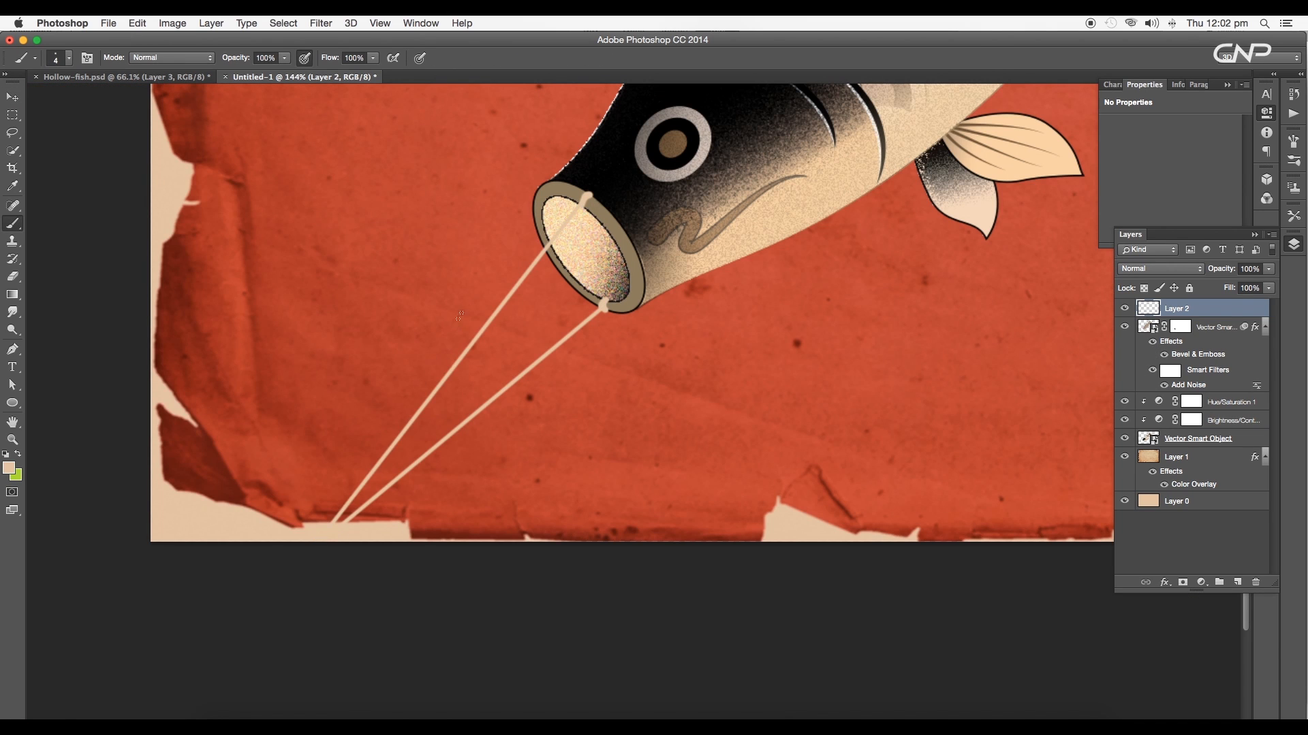
pyautogui.scroll(3, 487, 308)
pyautogui.scroll(-3, 493, 302)
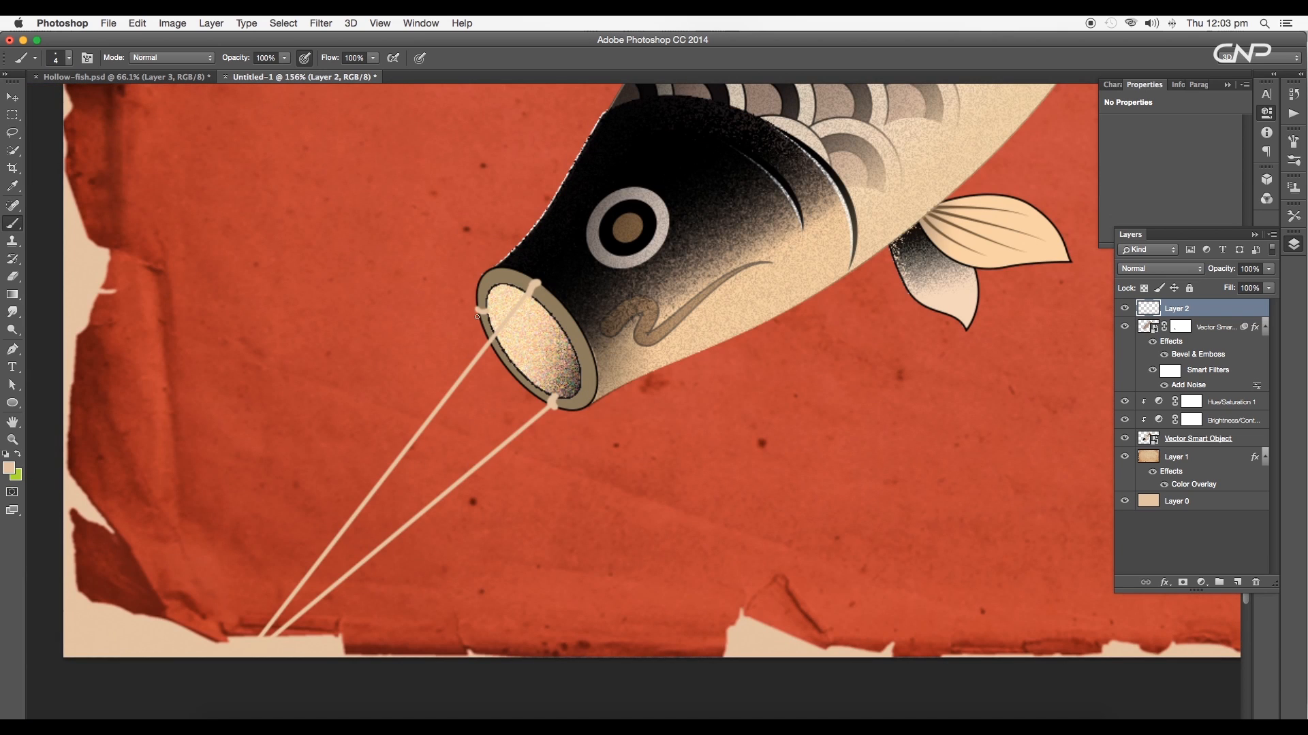
pyautogui.keyDown('shift'); pyautogui.click(245, 647); pyautogui.keyUp('shift')
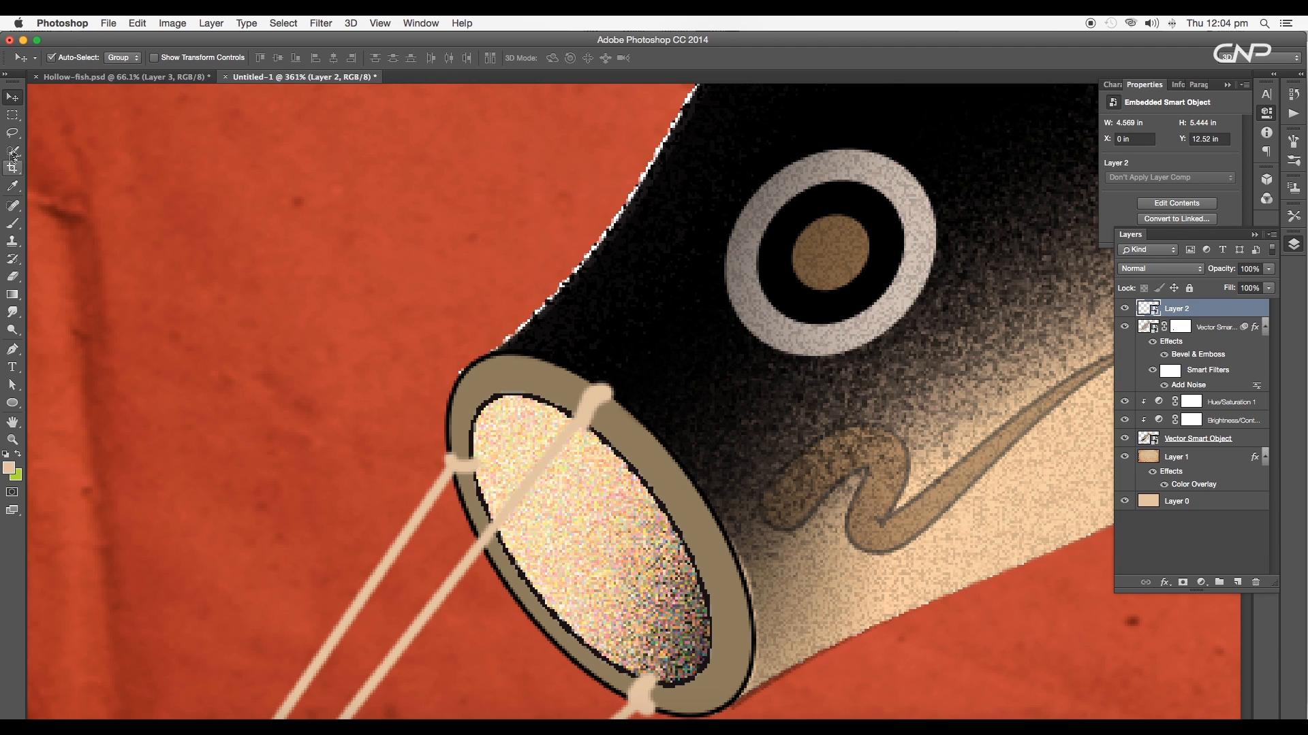
# Select the part of the string crossing the mouth opening and darken it with Hue/Saturation, setting Lightness to -62
pyautogui.click(12, 133)
pyautogui.moveTo(576, 423); pyautogui.dragTo(570, 423)
pyautogui.press('super+u')
pyautogui.moveTo(1029, 339); pyautogui.dragTo(987, 341)
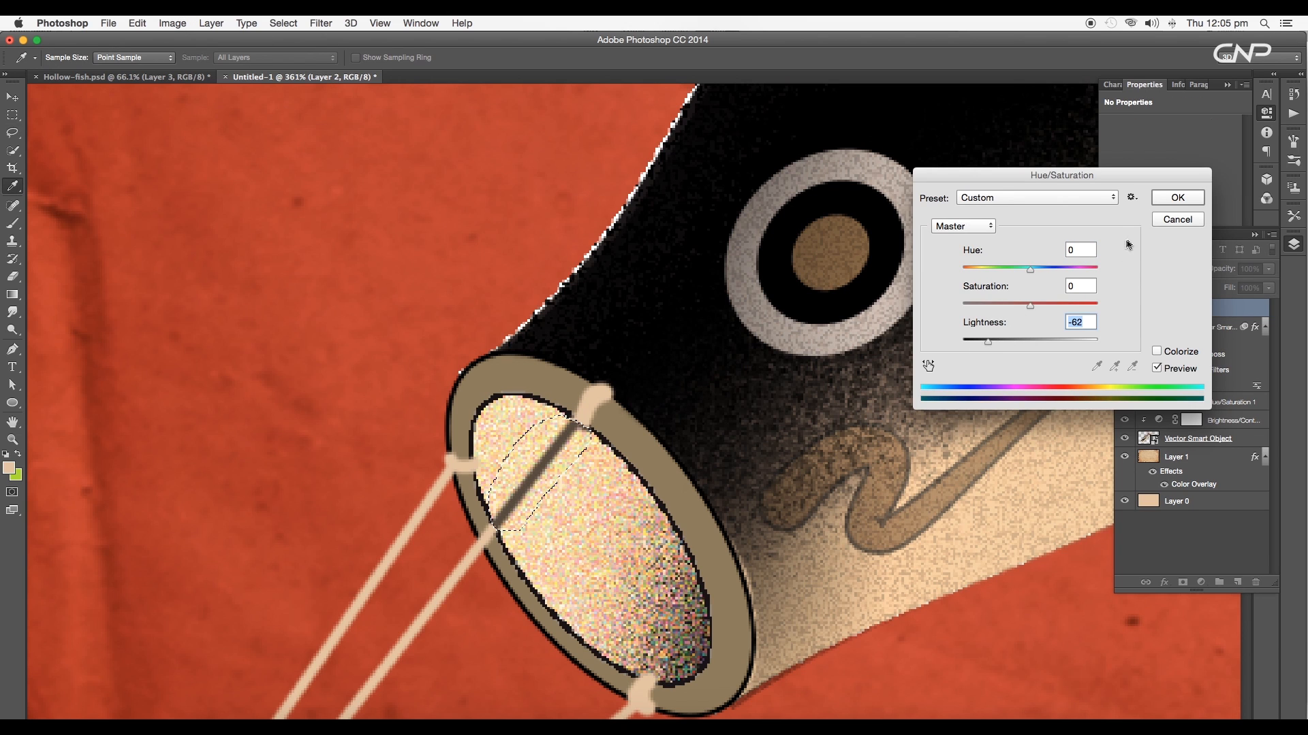
pyautogui.click(1160, 202)
pyautogui.press('l')
# Add a "Hollow" title in the Ming Imperial Love font beside the fish, with a smaller "Hollow Fish" line beneath it
pyautogui.scroll(-10, 733, 431)
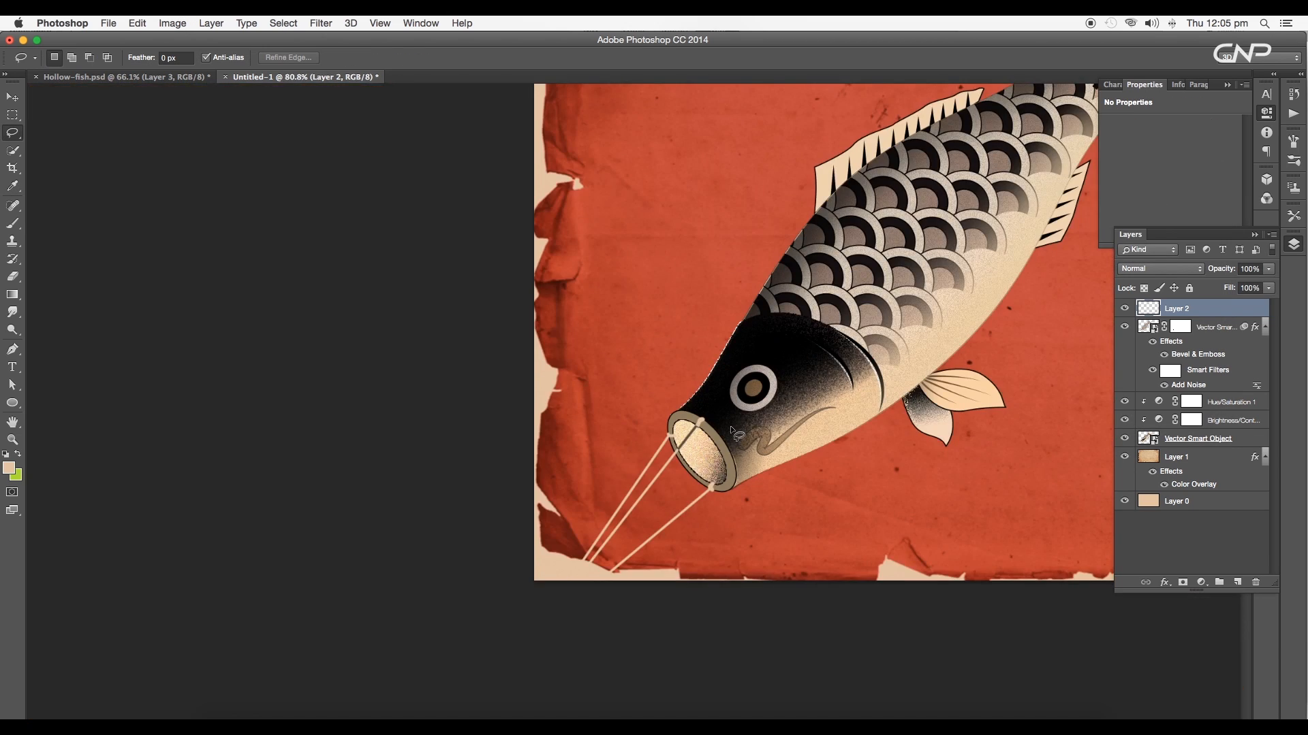
pyautogui.scroll(-2, 821, 420)
pyautogui.press('t')
pyautogui.click(740, 475)
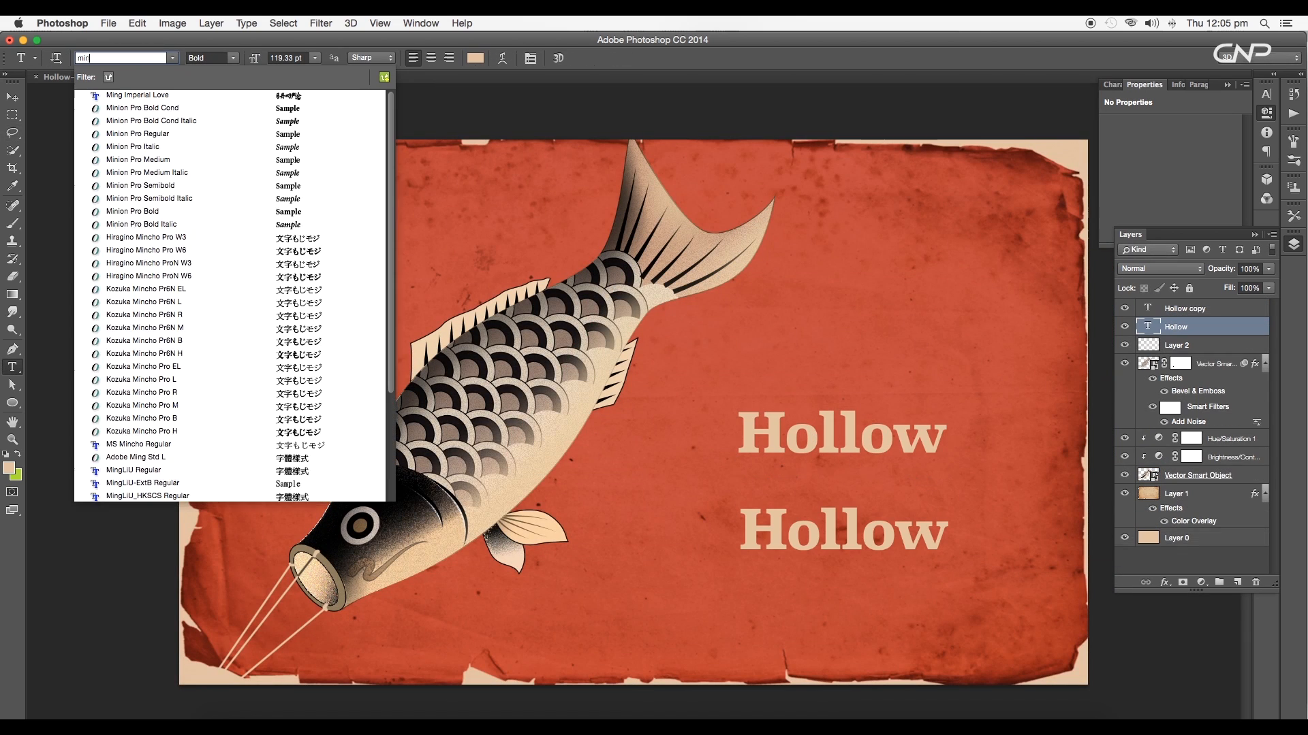
pyautogui.write('ming')
pyautogui.press('Return')
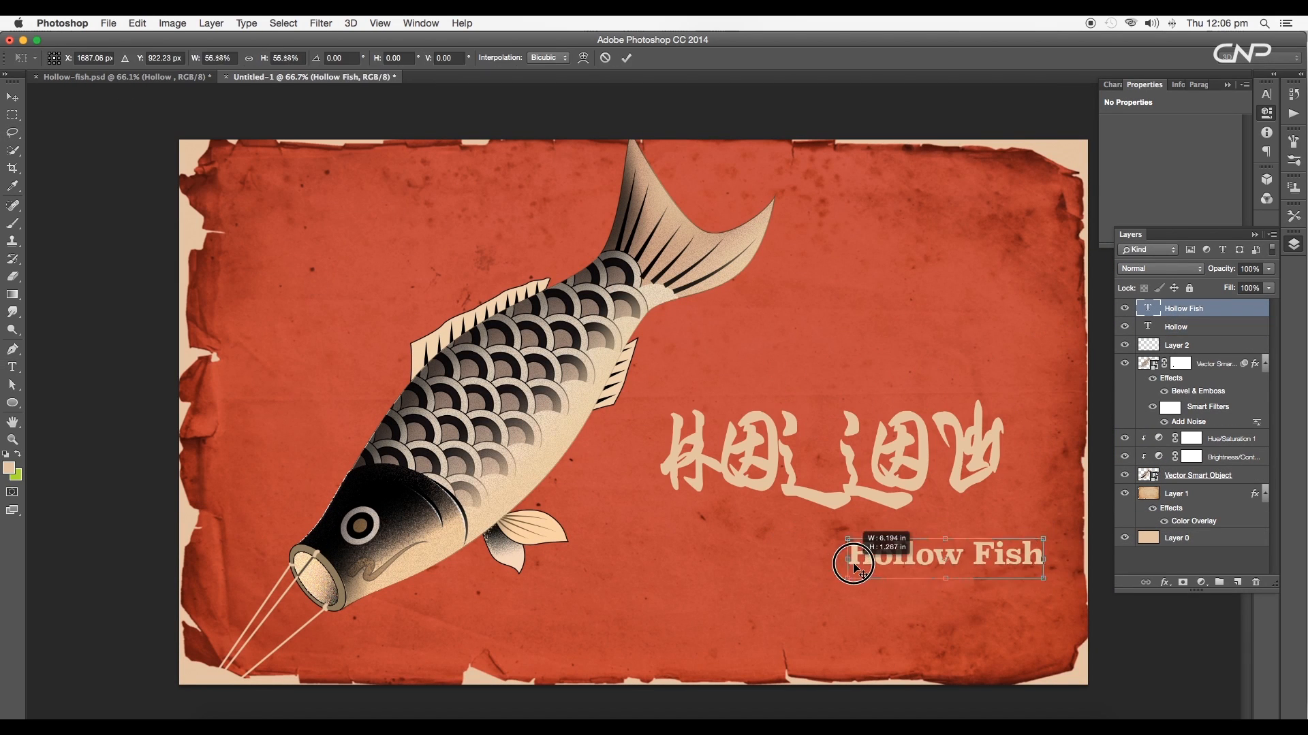
pyautogui.moveTo(854, 567); pyautogui.dragTo(946, 538)
pyautogui.press('Return')
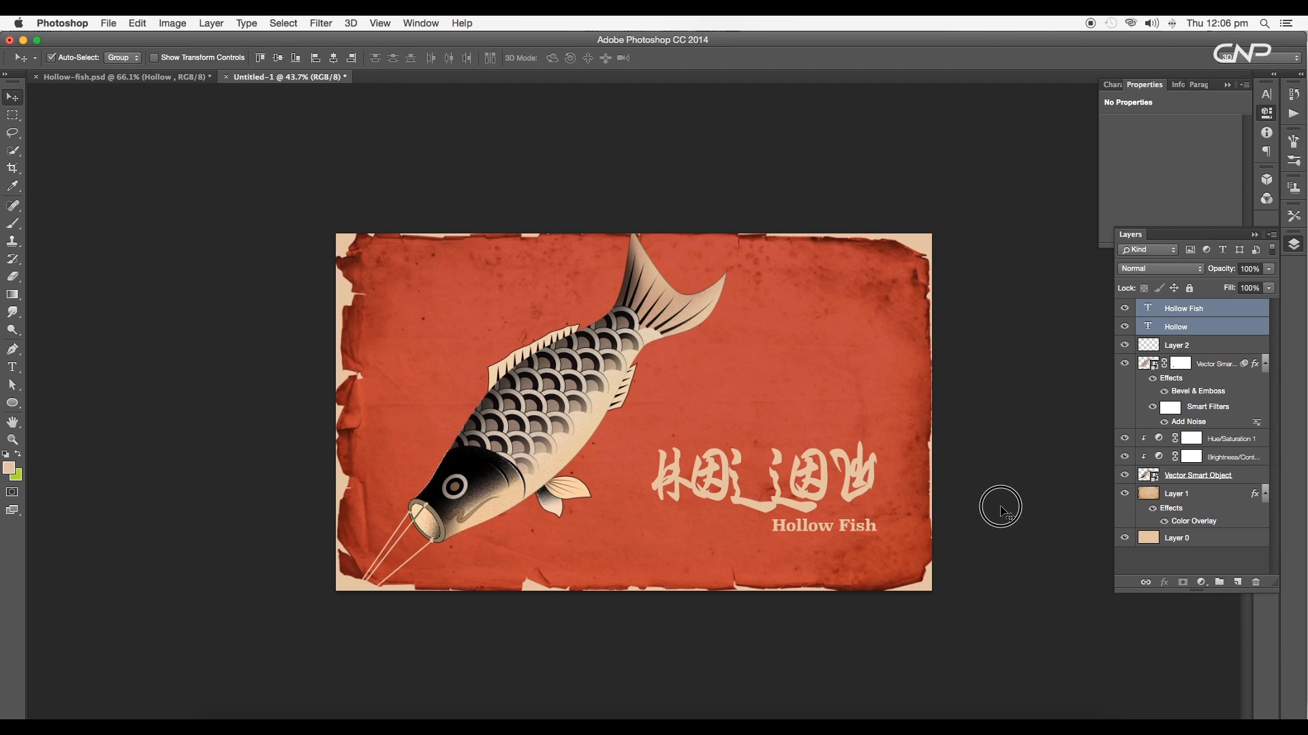
# Add a 4 px near-black outside stroke to the Hollow title and recolour the Hollow Fish line black
pyautogui.moveTo(1182, 327); pyautogui.dragTo(1180, 373)
pyautogui.click(1164, 583)
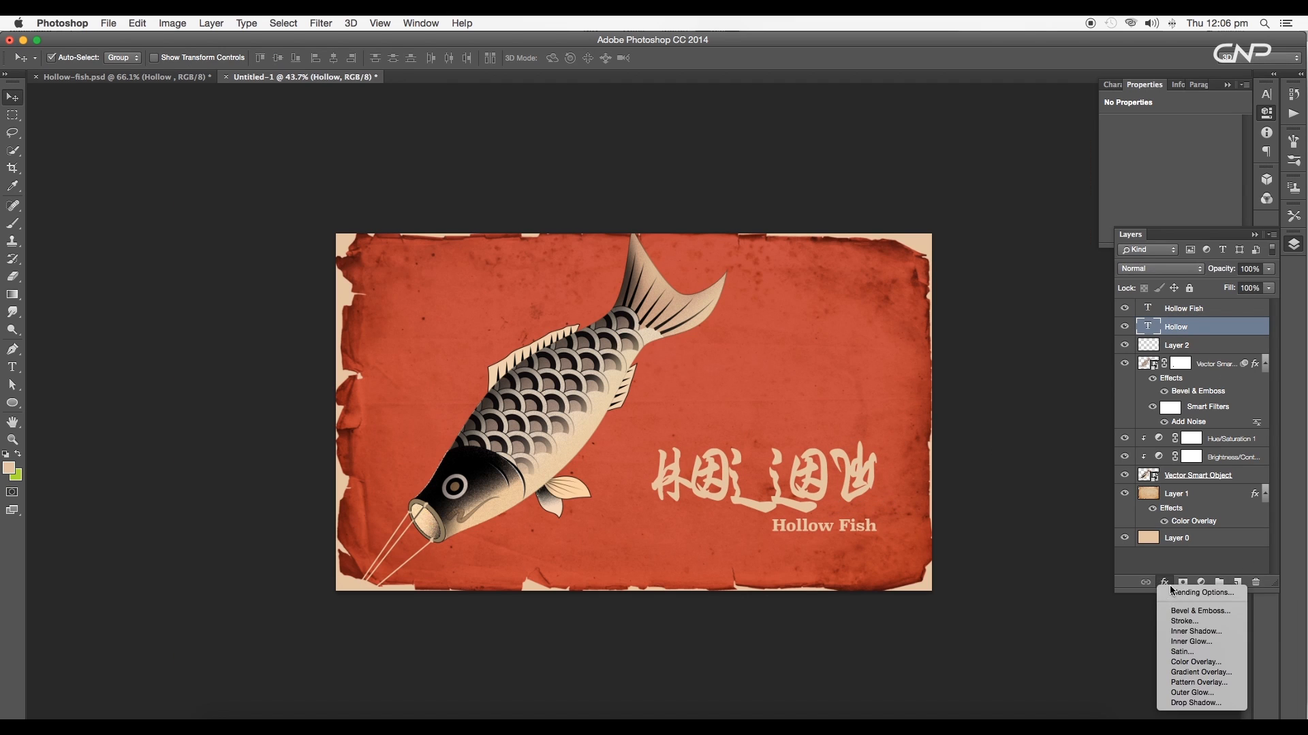
pyautogui.click(1182, 617)
pyautogui.moveTo(1007, 189); pyautogui.dragTo(1004, 187)
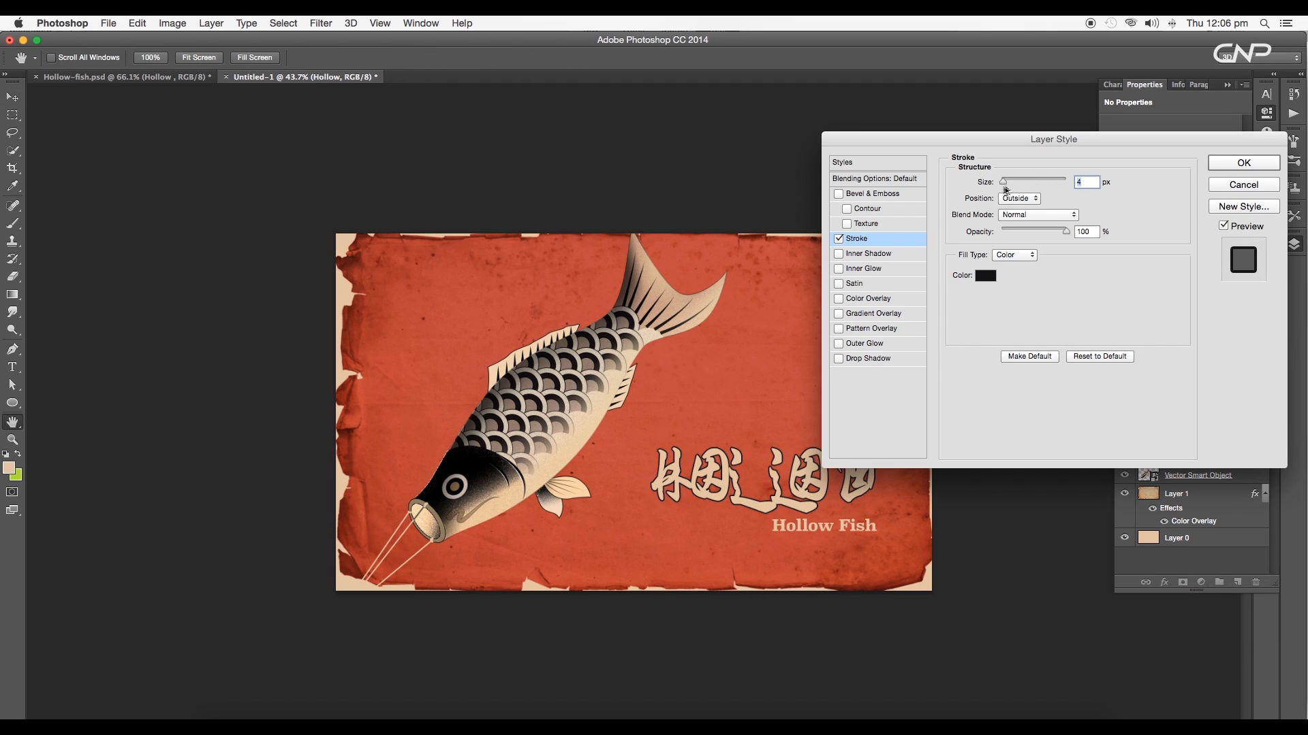
pyautogui.click(1271, 167)
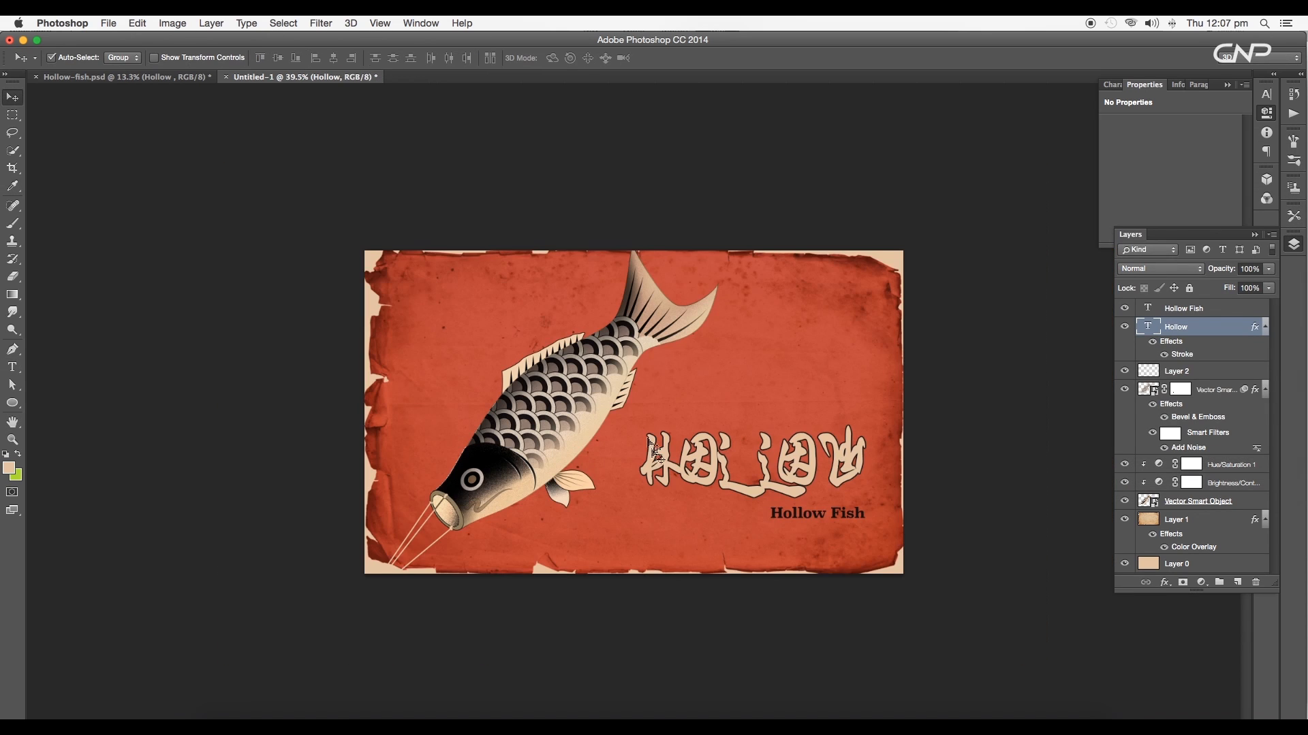
# Fill the paper's top and bottom edge strips with brown on a new layer above the texture, set to Color blend mode
pyautogui.click(1171, 521)
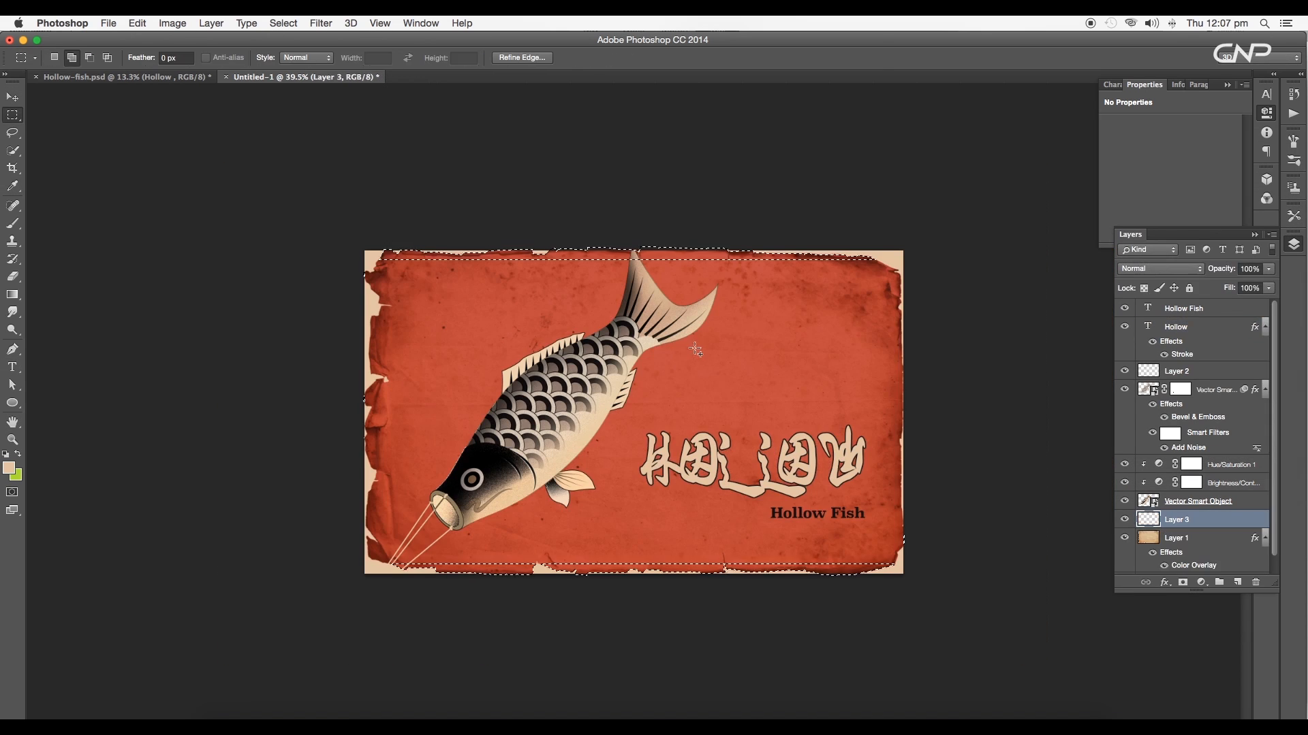
pyautogui.press('i')
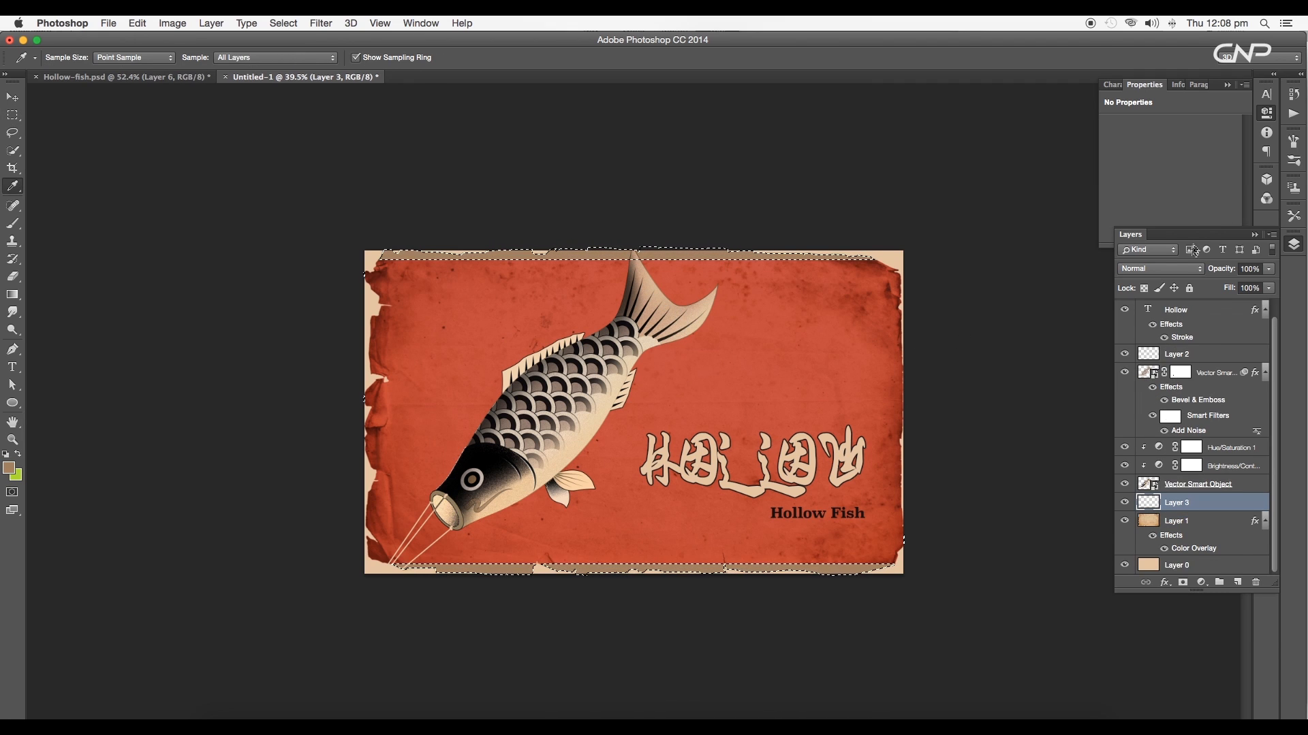
pyautogui.click(1158, 268)
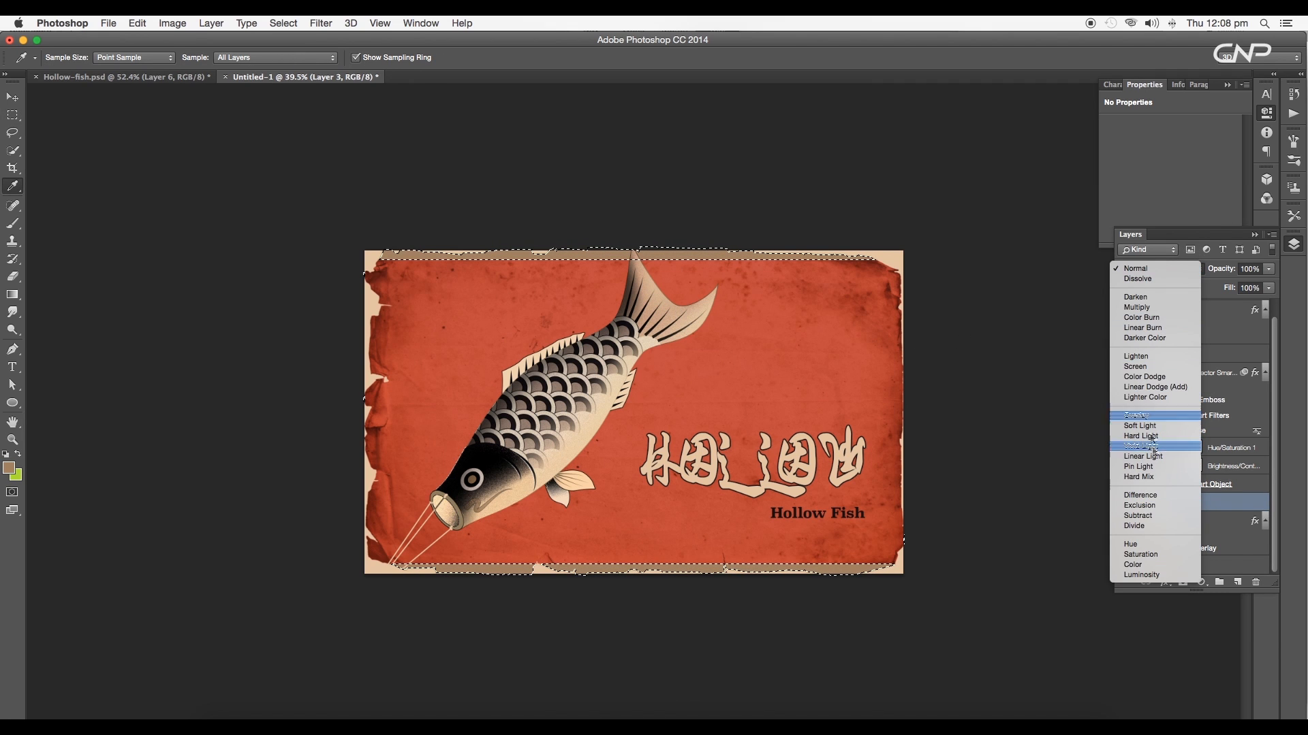
pyautogui.click(1149, 566)
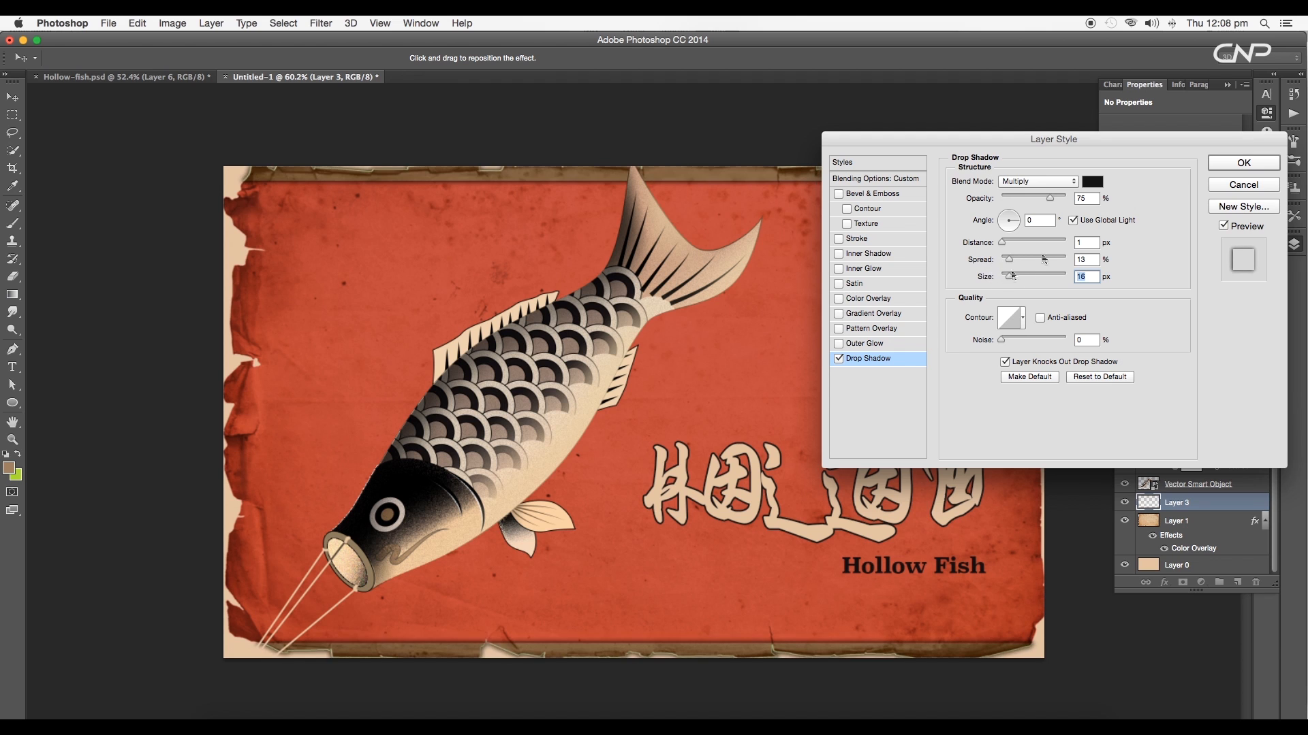
# Apply a Multiply drop shadow to the edge strips layer with 75% opacity, 1 px distance, 13% spread and 16 px size
pyautogui.click(1215, 169)
pyautogui.scroll(-10, 797, 431)
pyautogui.scroll(8, 783, 443)
# Scale the edge strips and paper texture layers together to about 100.25% so they extend slightly further over the canvas
pyautogui.keyDown('shift'); pyautogui.click(1176, 547); pyautogui.keyUp('shift')
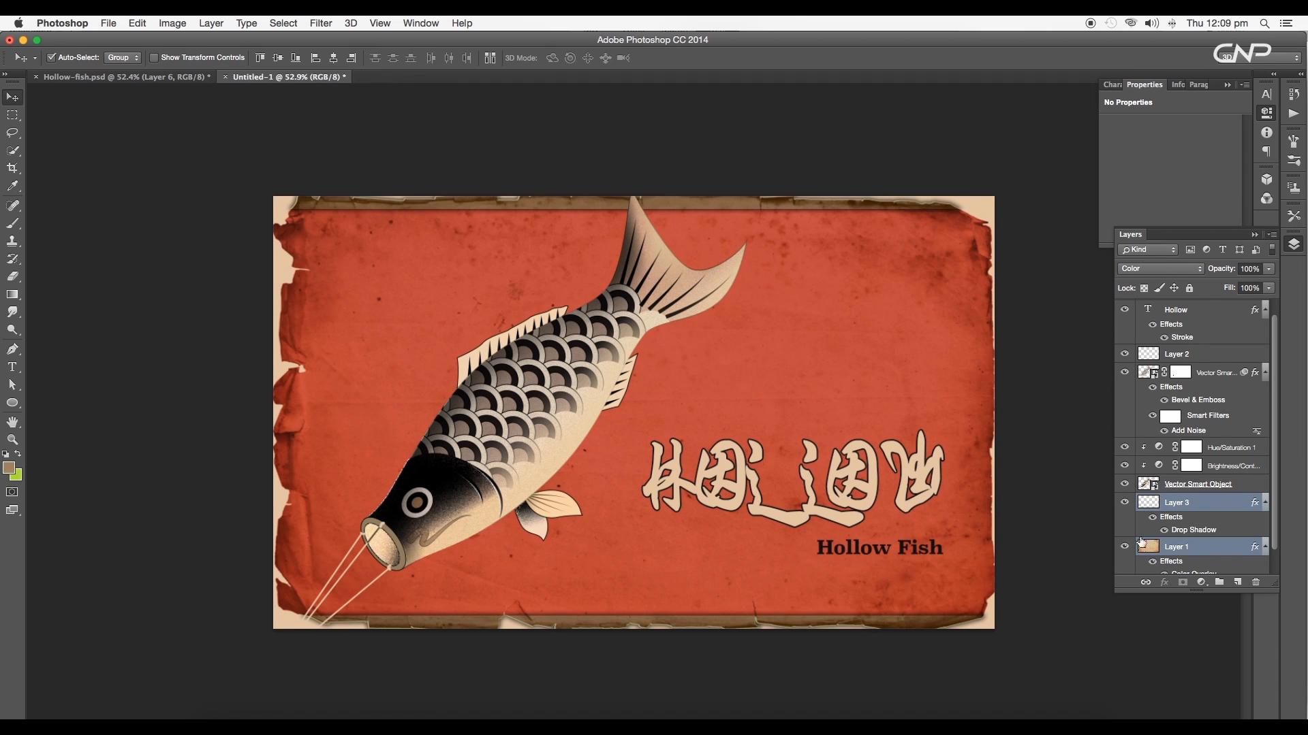
pyautogui.press('super+t')
pyautogui.moveTo(998, 188); pyautogui.dragTo(999, 191)
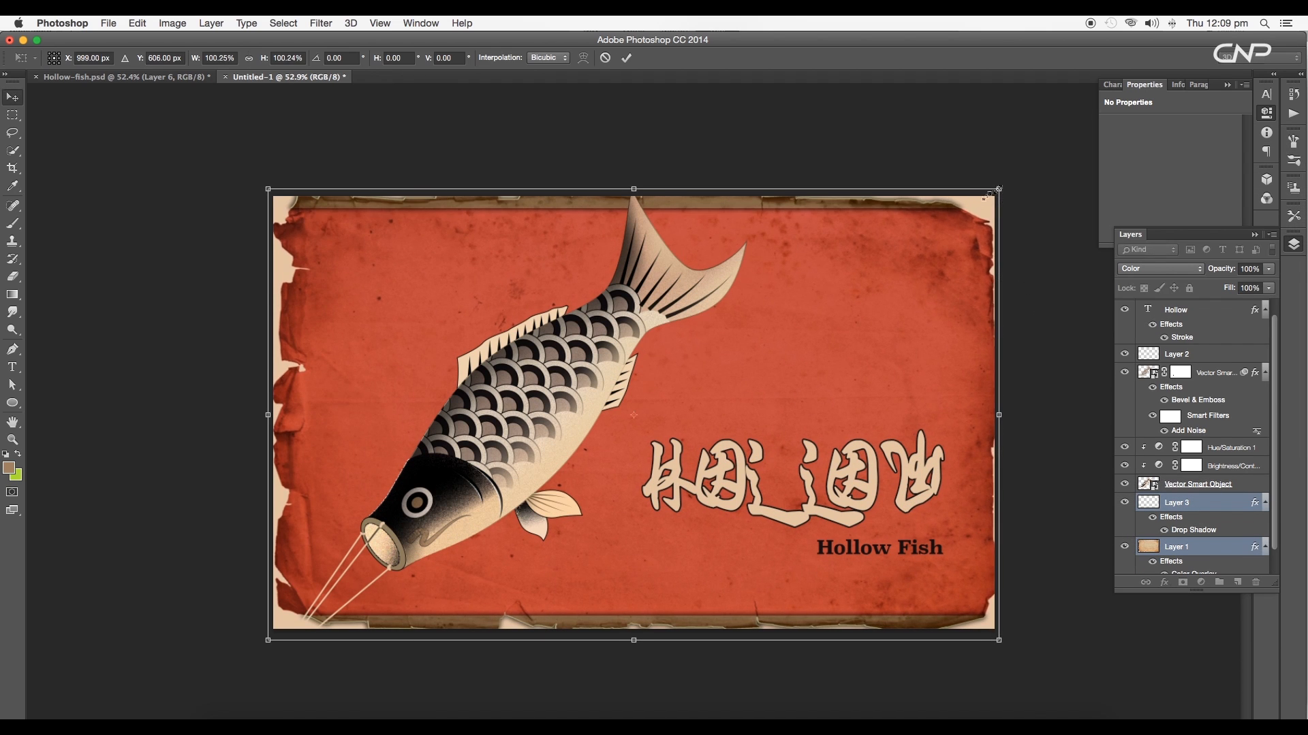
pyautogui.press('Return')
# Save the poster as Hollow-fish.psd in the 44. Hollow Fish folder, in Photoshop format with layers
pyautogui.scroll(-5, 660, 395)
pyautogui.scroll(6, 657, 394)
pyautogui.click(108, 23)
pyautogui.click(136, 194)
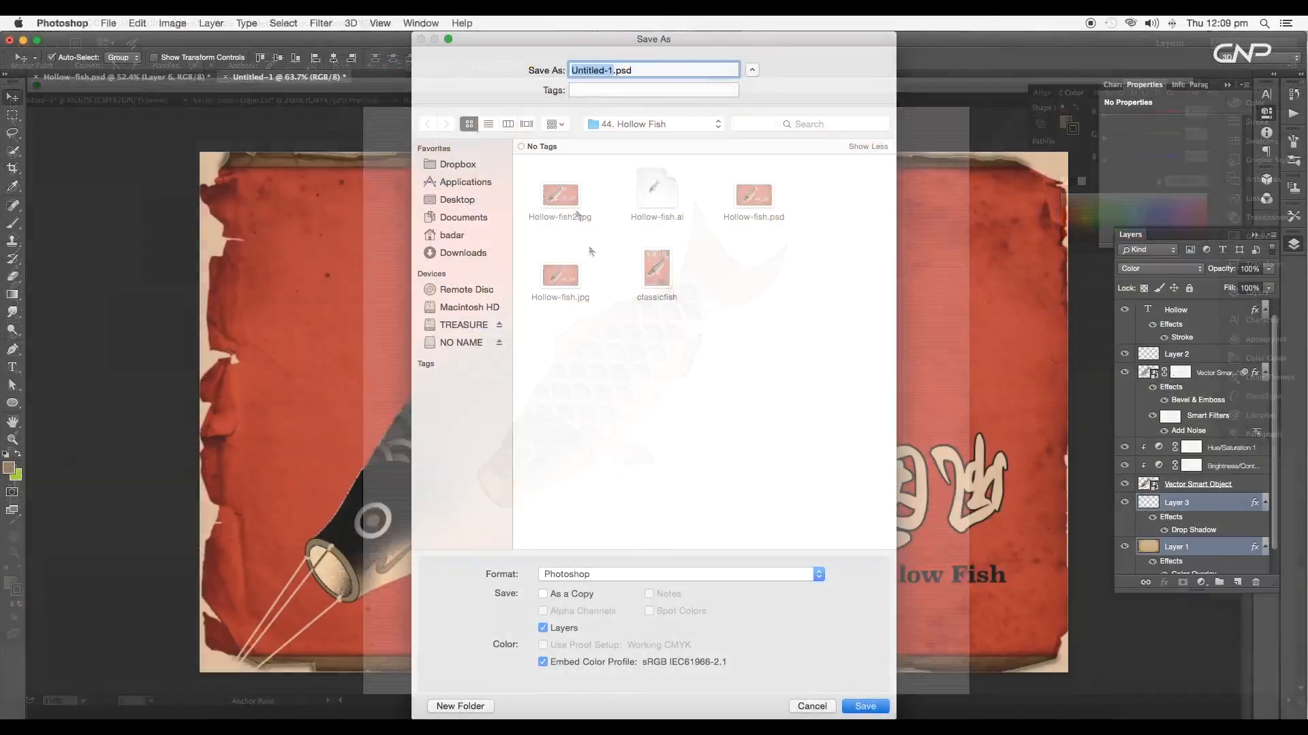
pyautogui.click(753, 194)
pyautogui.click(863, 706)
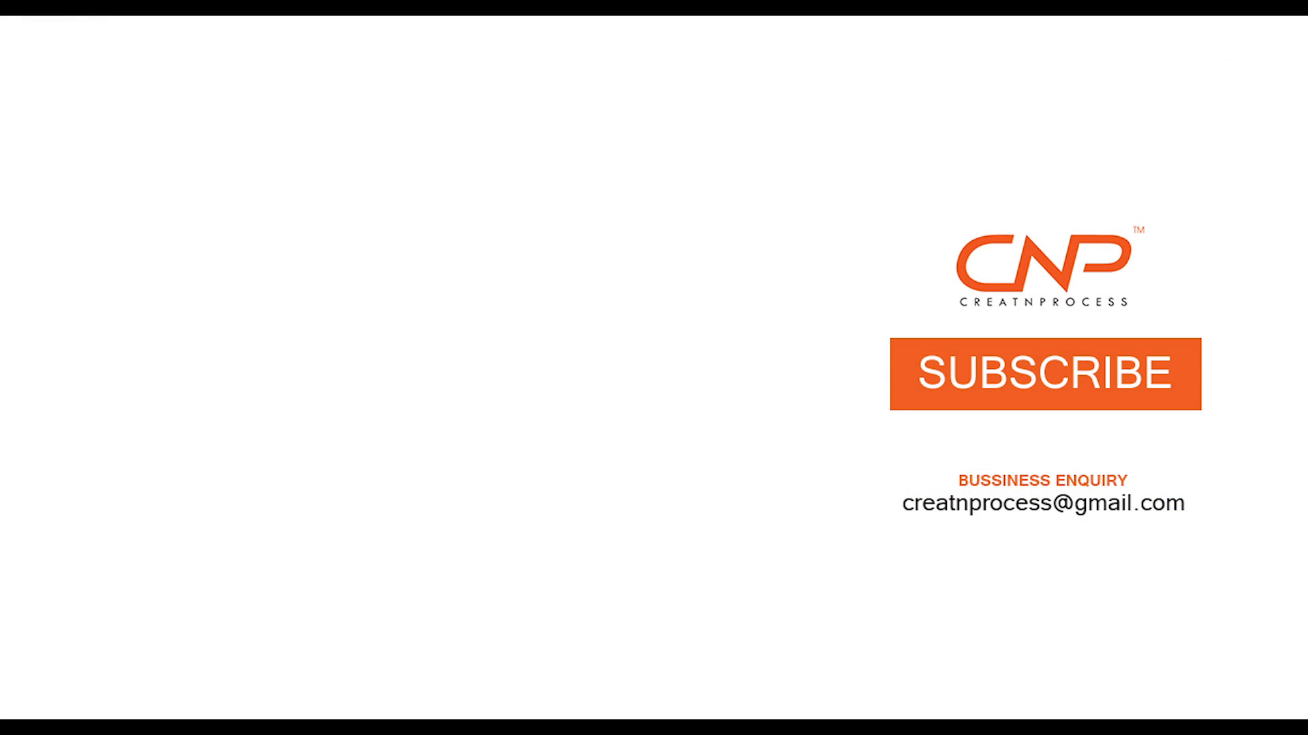